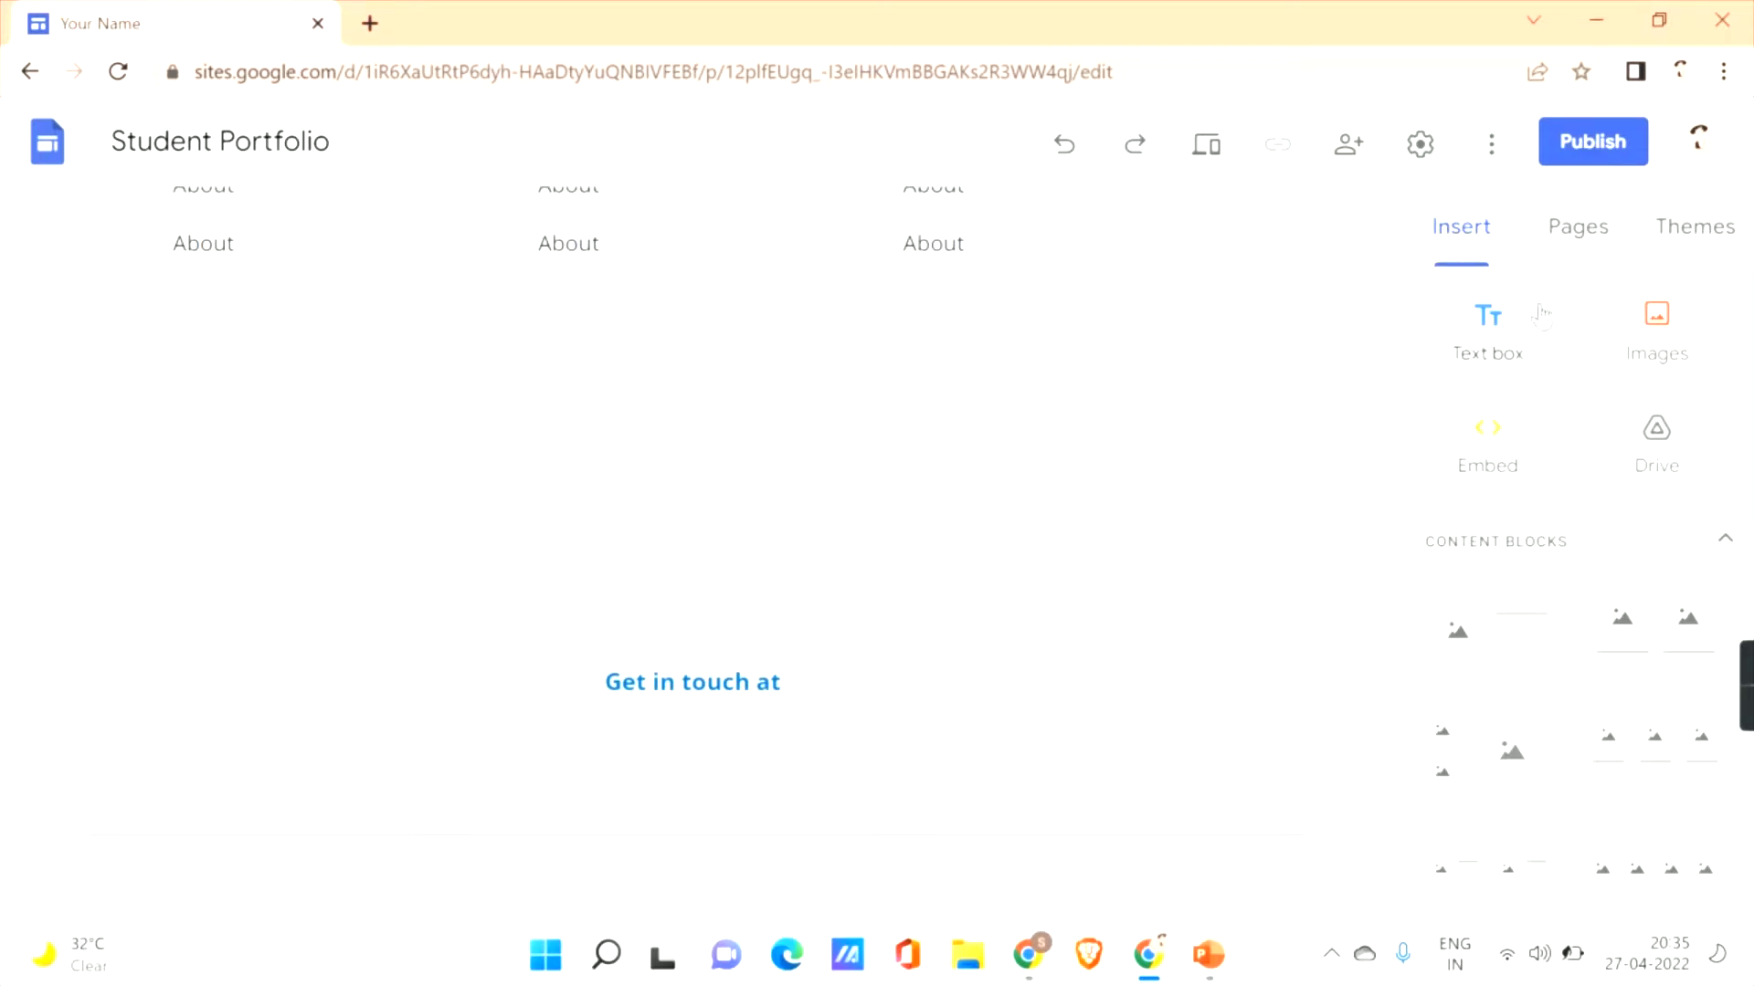
Insert a text box above the "Get in touch at" heading and enter three lines that each read "About".
left_click(1474, 363)
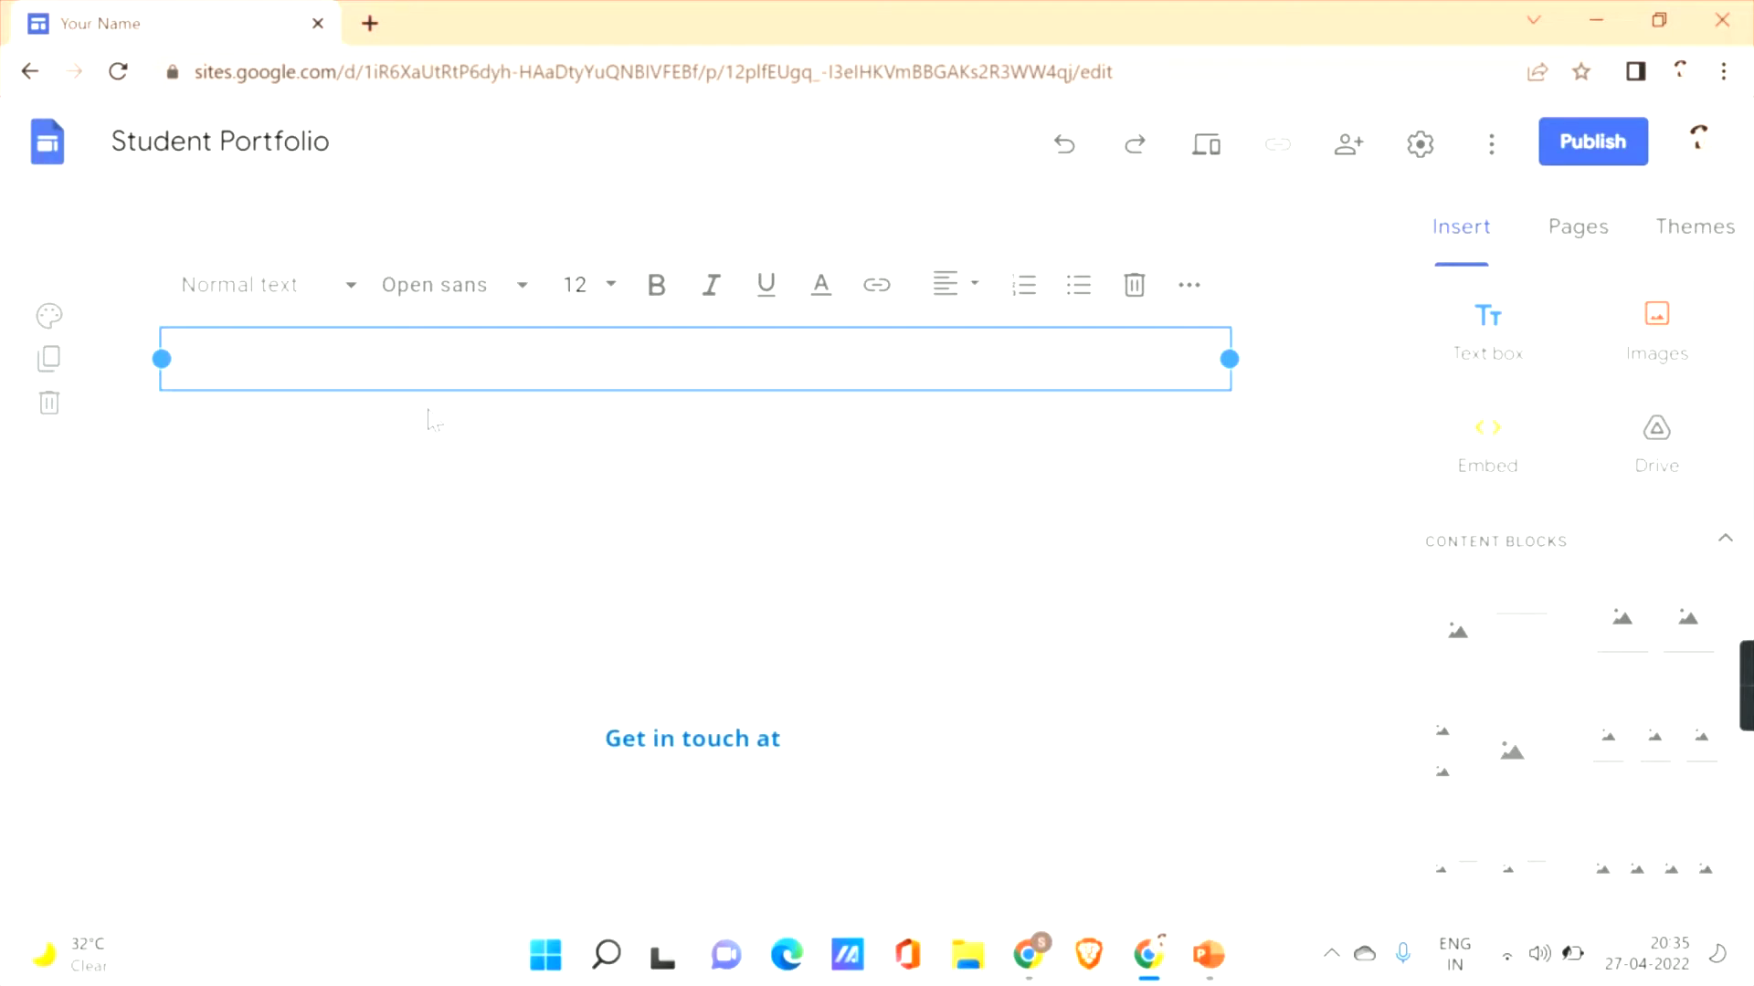
type("About")
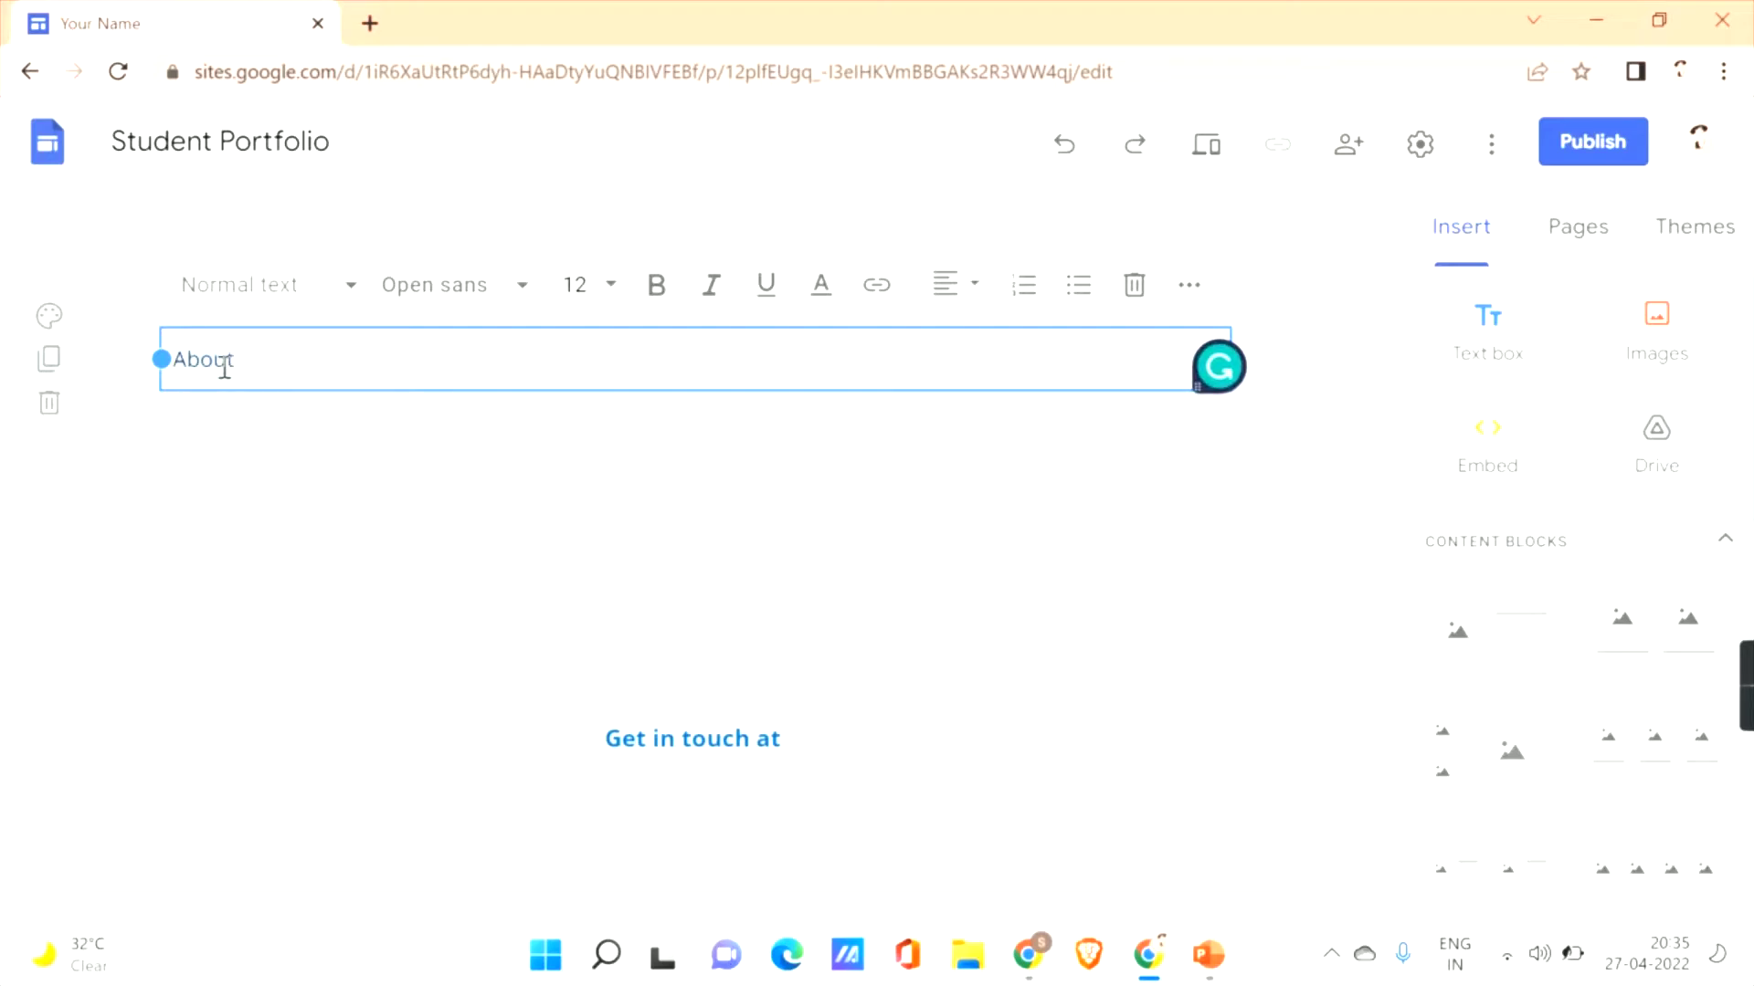
key("Return")
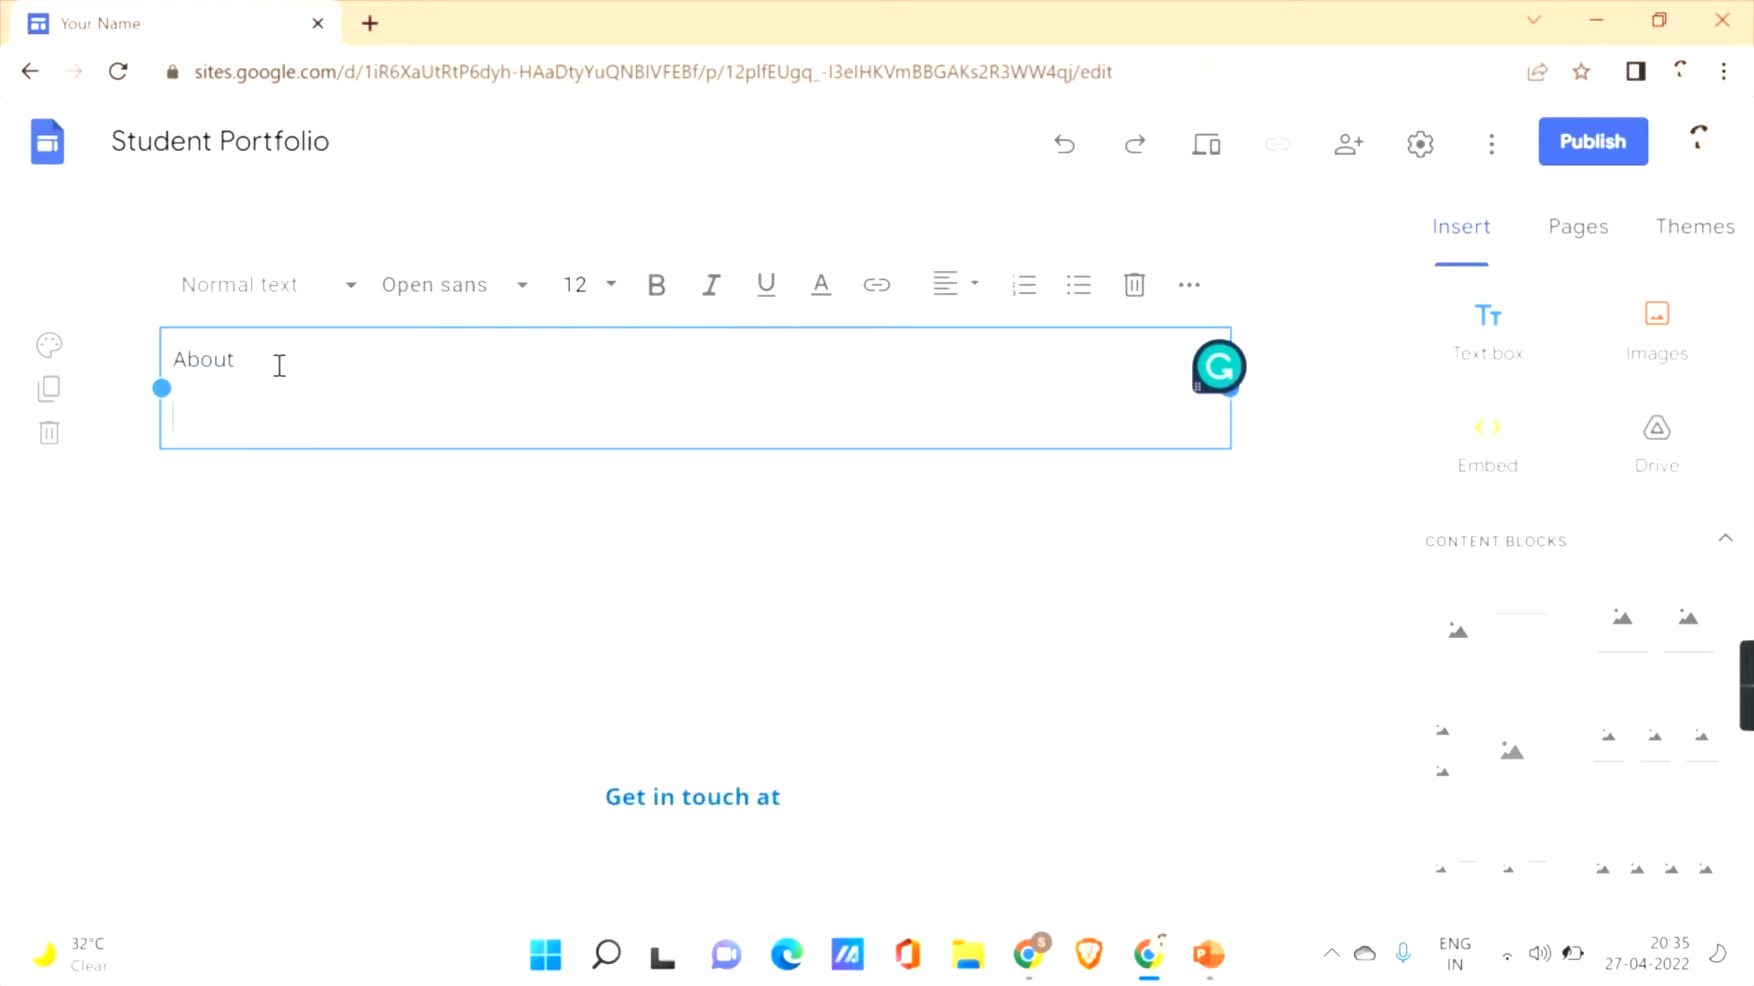
type("v")
key("BackSpace")
type("About")
key("Return")
type("About")
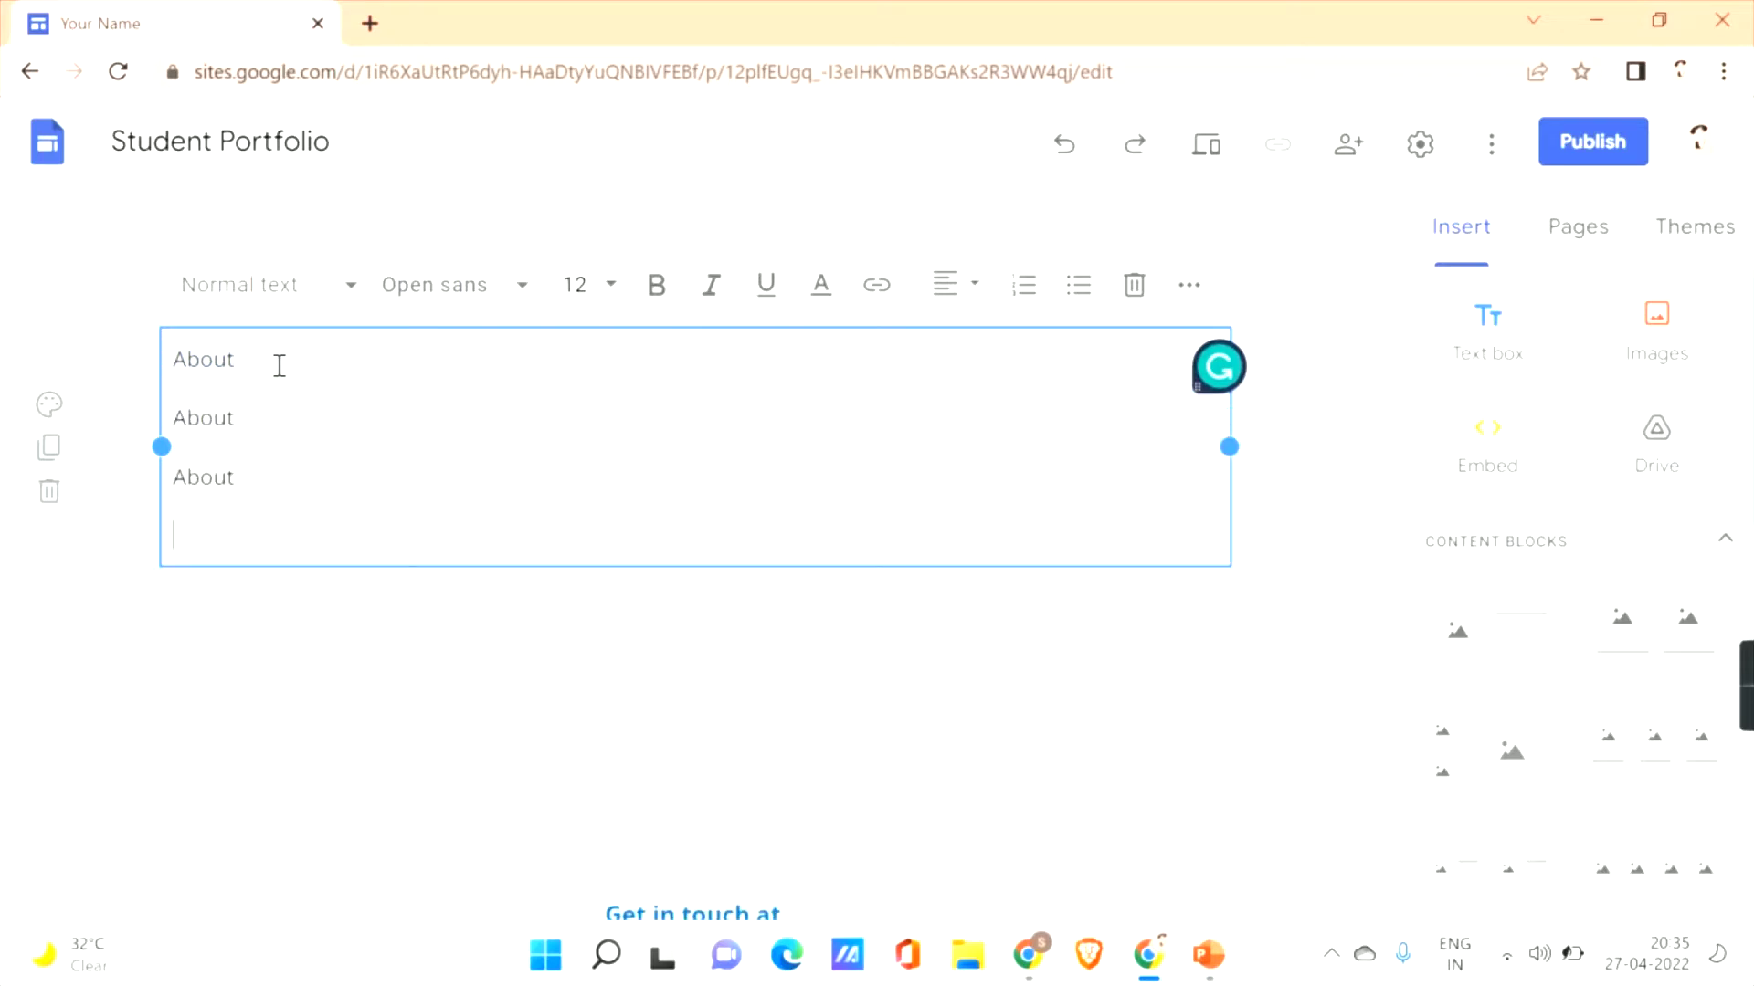
Narrow the new text box from its right edge to about a third of the section width.
left_click(377, 658)
left_click(584, 435)
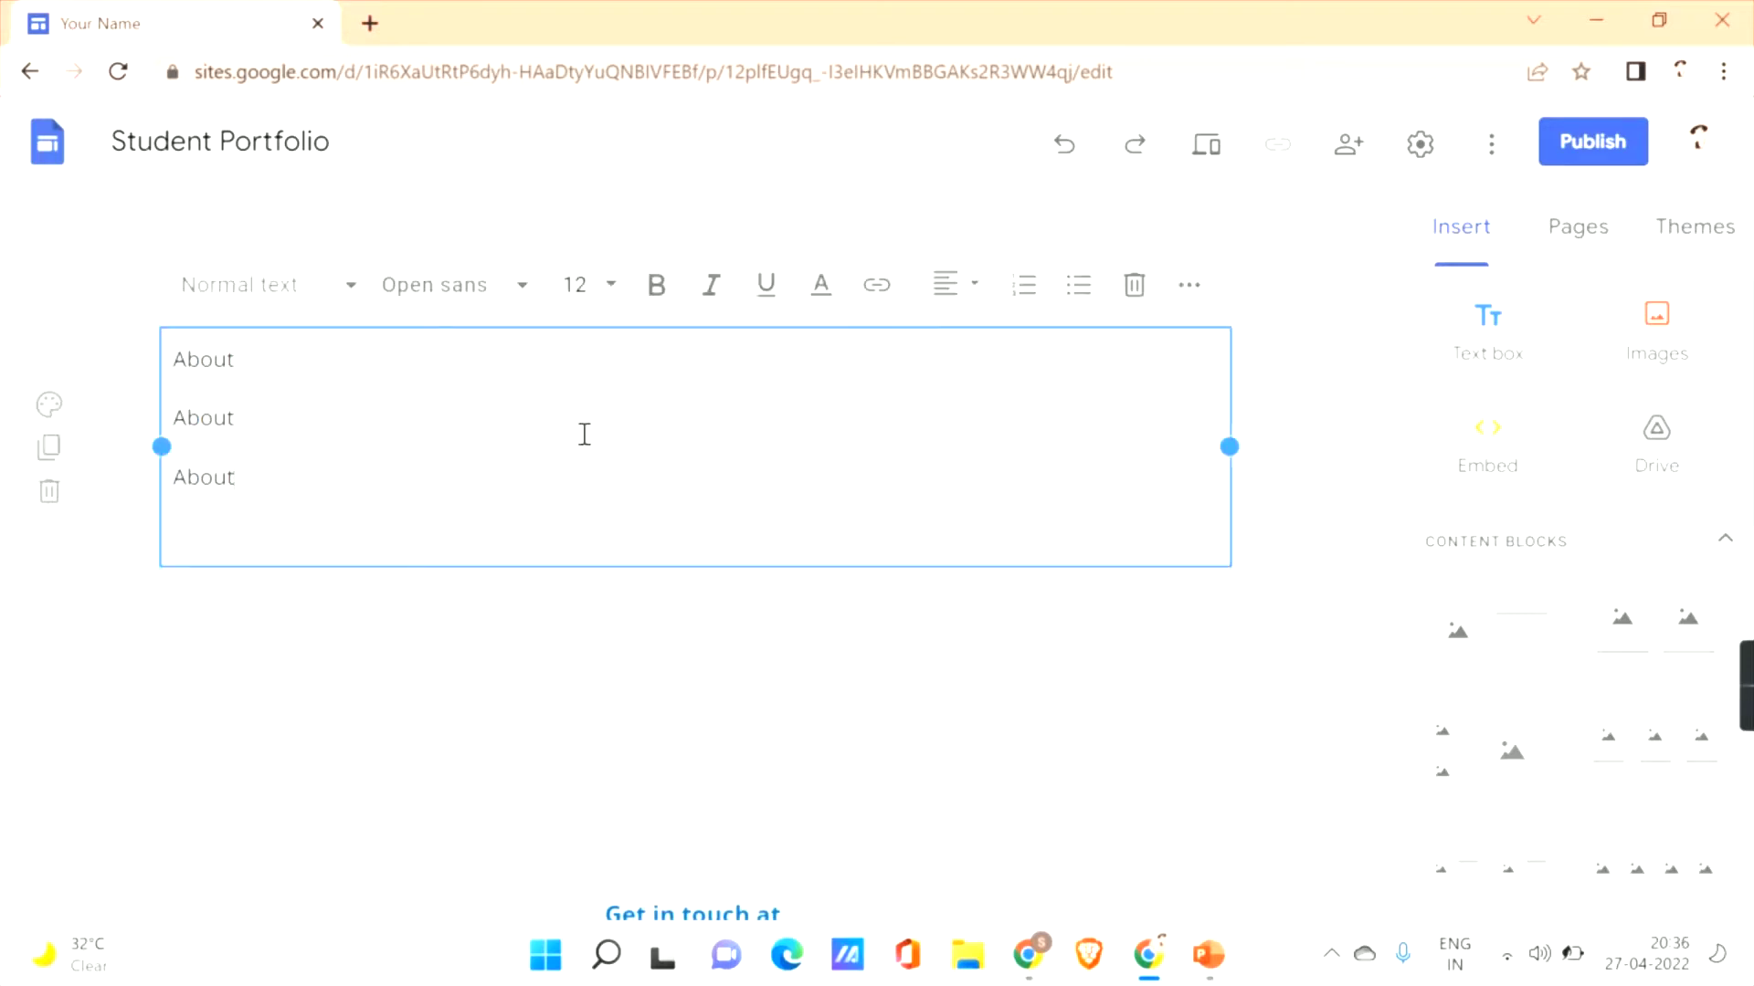
left_click_drag(1229, 445, 478, 444)
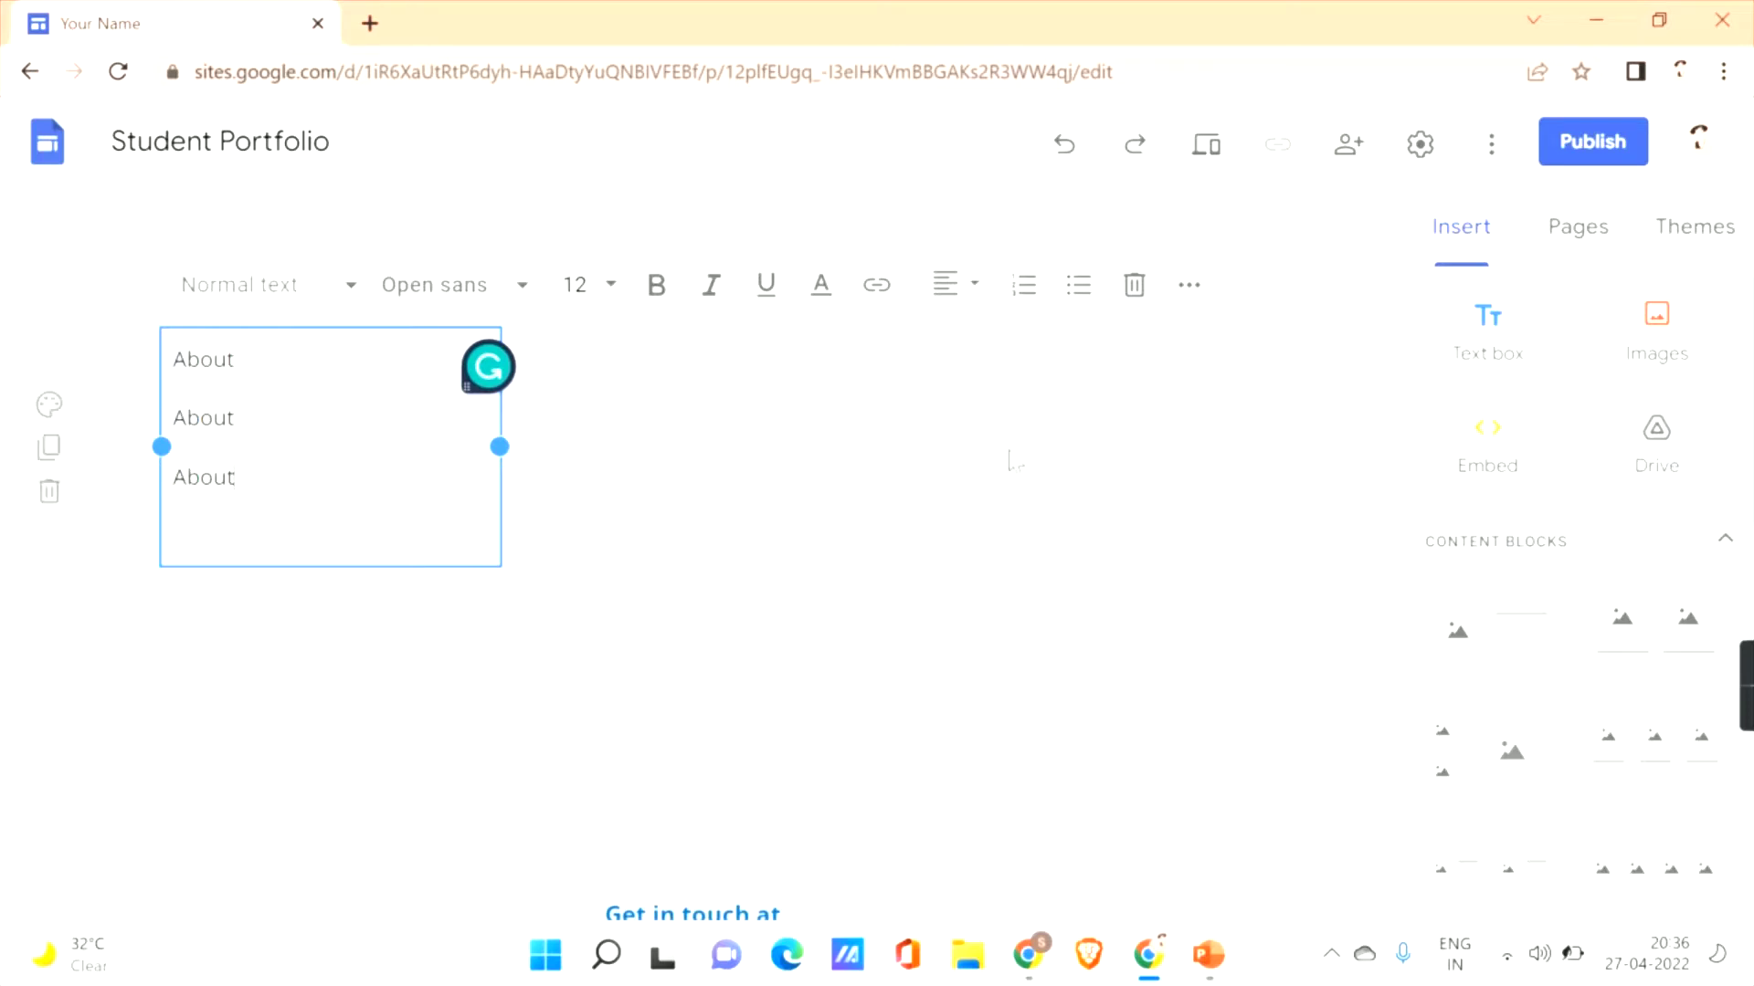
left_click(470, 579)
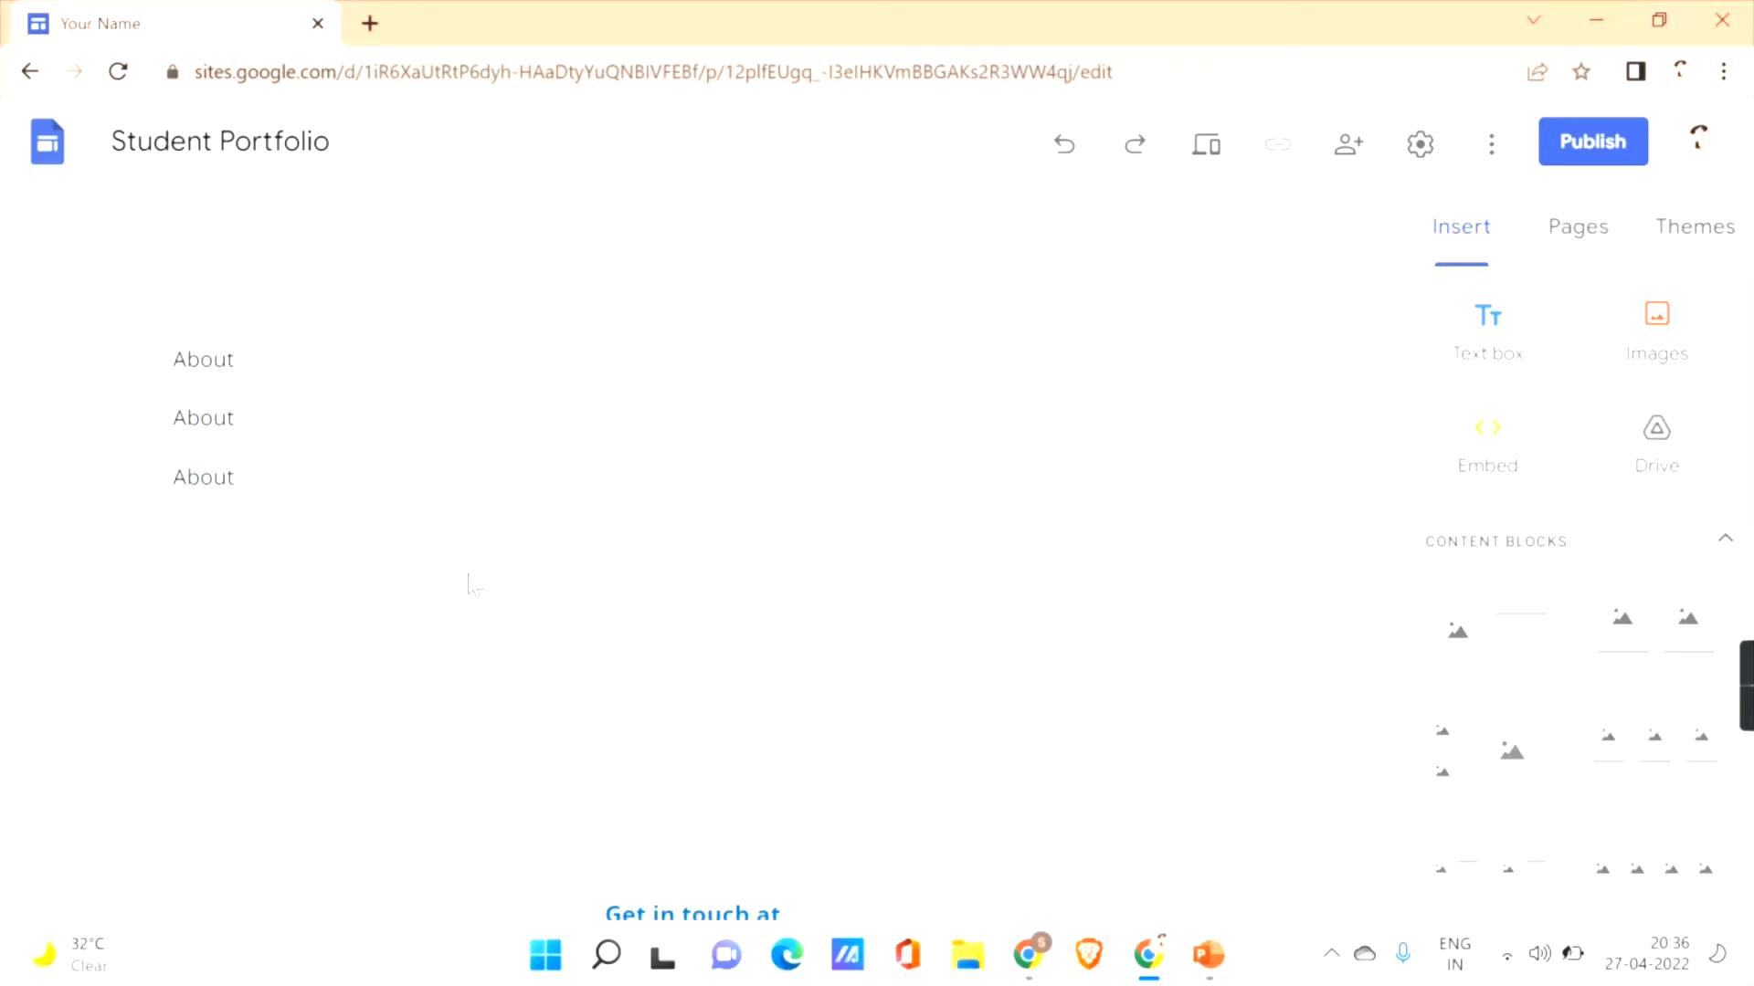
Duplicate the section that holds the narrowed three-line About text box.
left_click(365, 430)
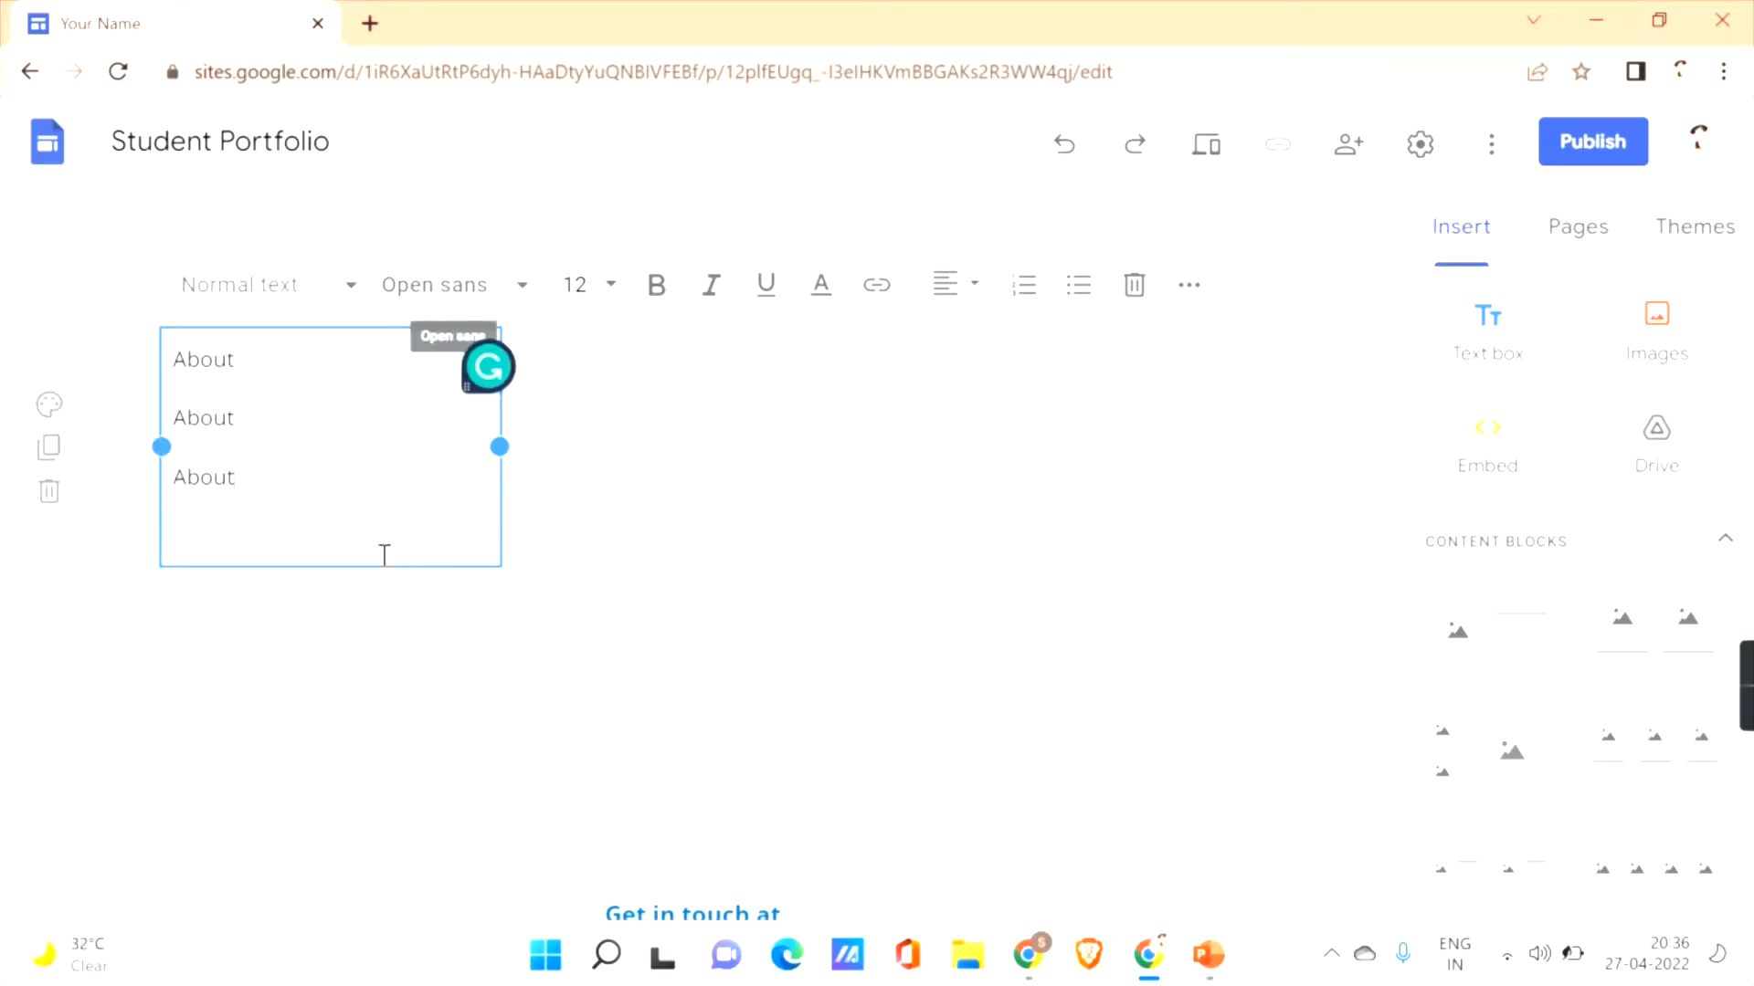
left_click(49, 448)
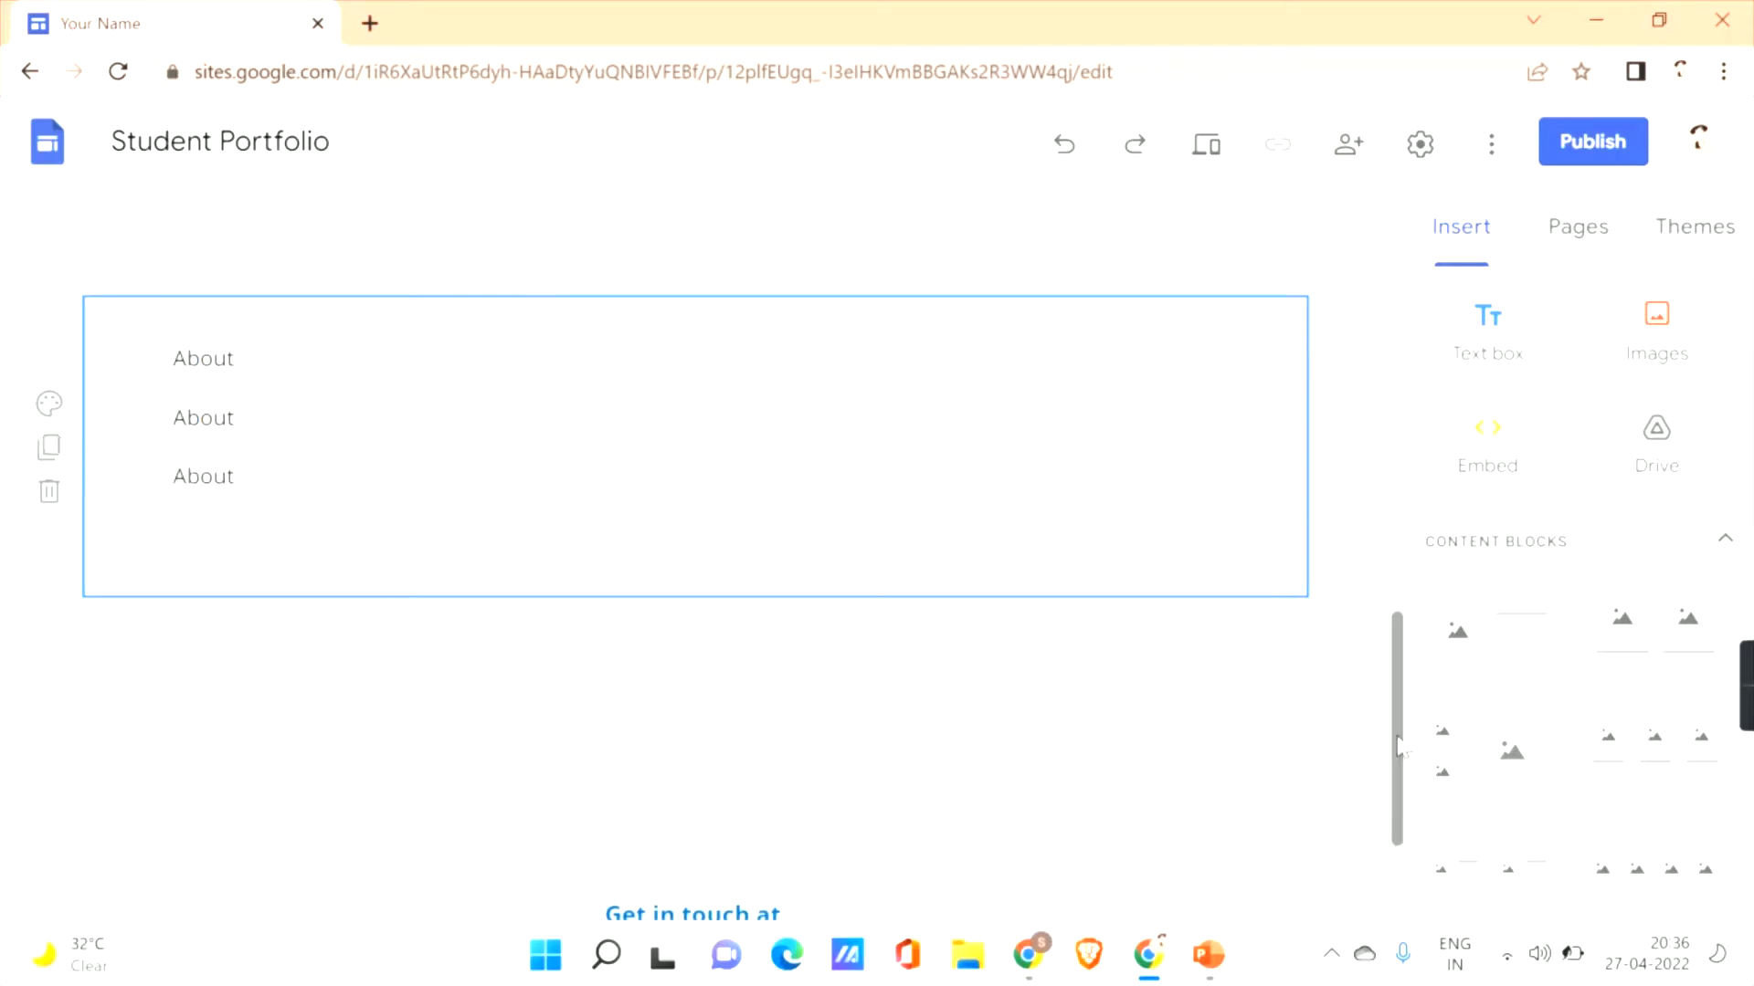
scroll(913, 639, "up", 2)
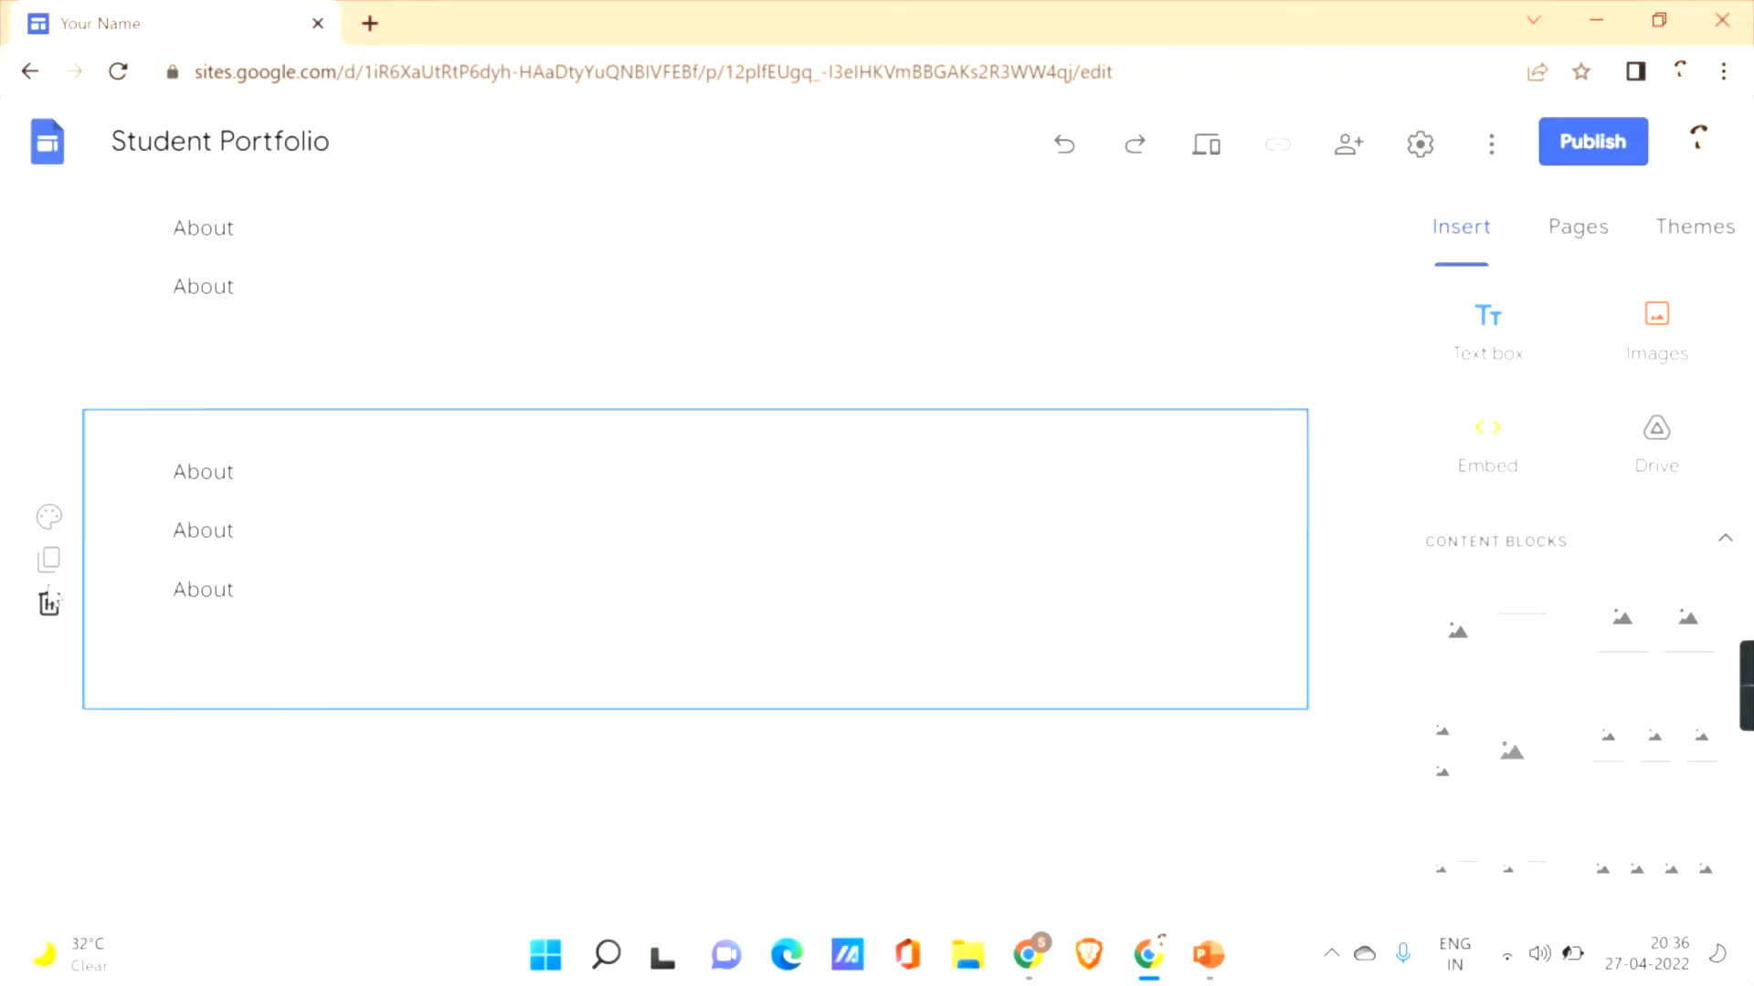
scroll(736, 489, "down", 2)
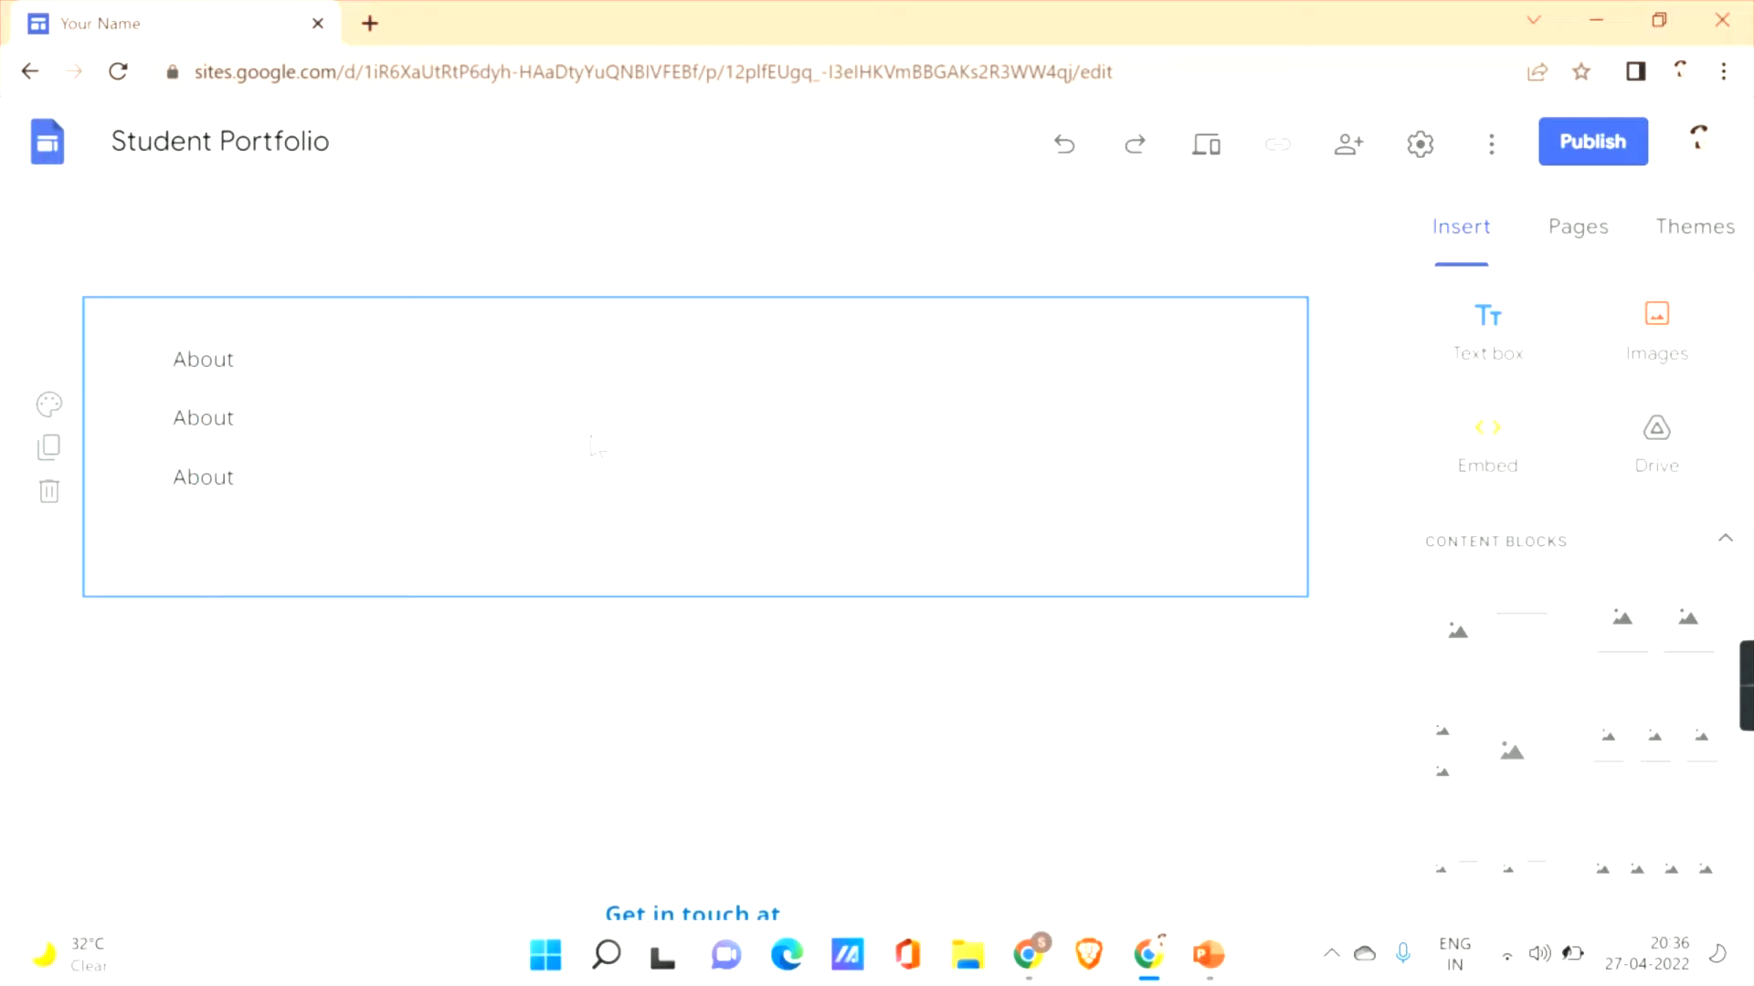
Move two of the copied About text boxes up into the second row, filling its third and middle columns.
left_click(328, 340)
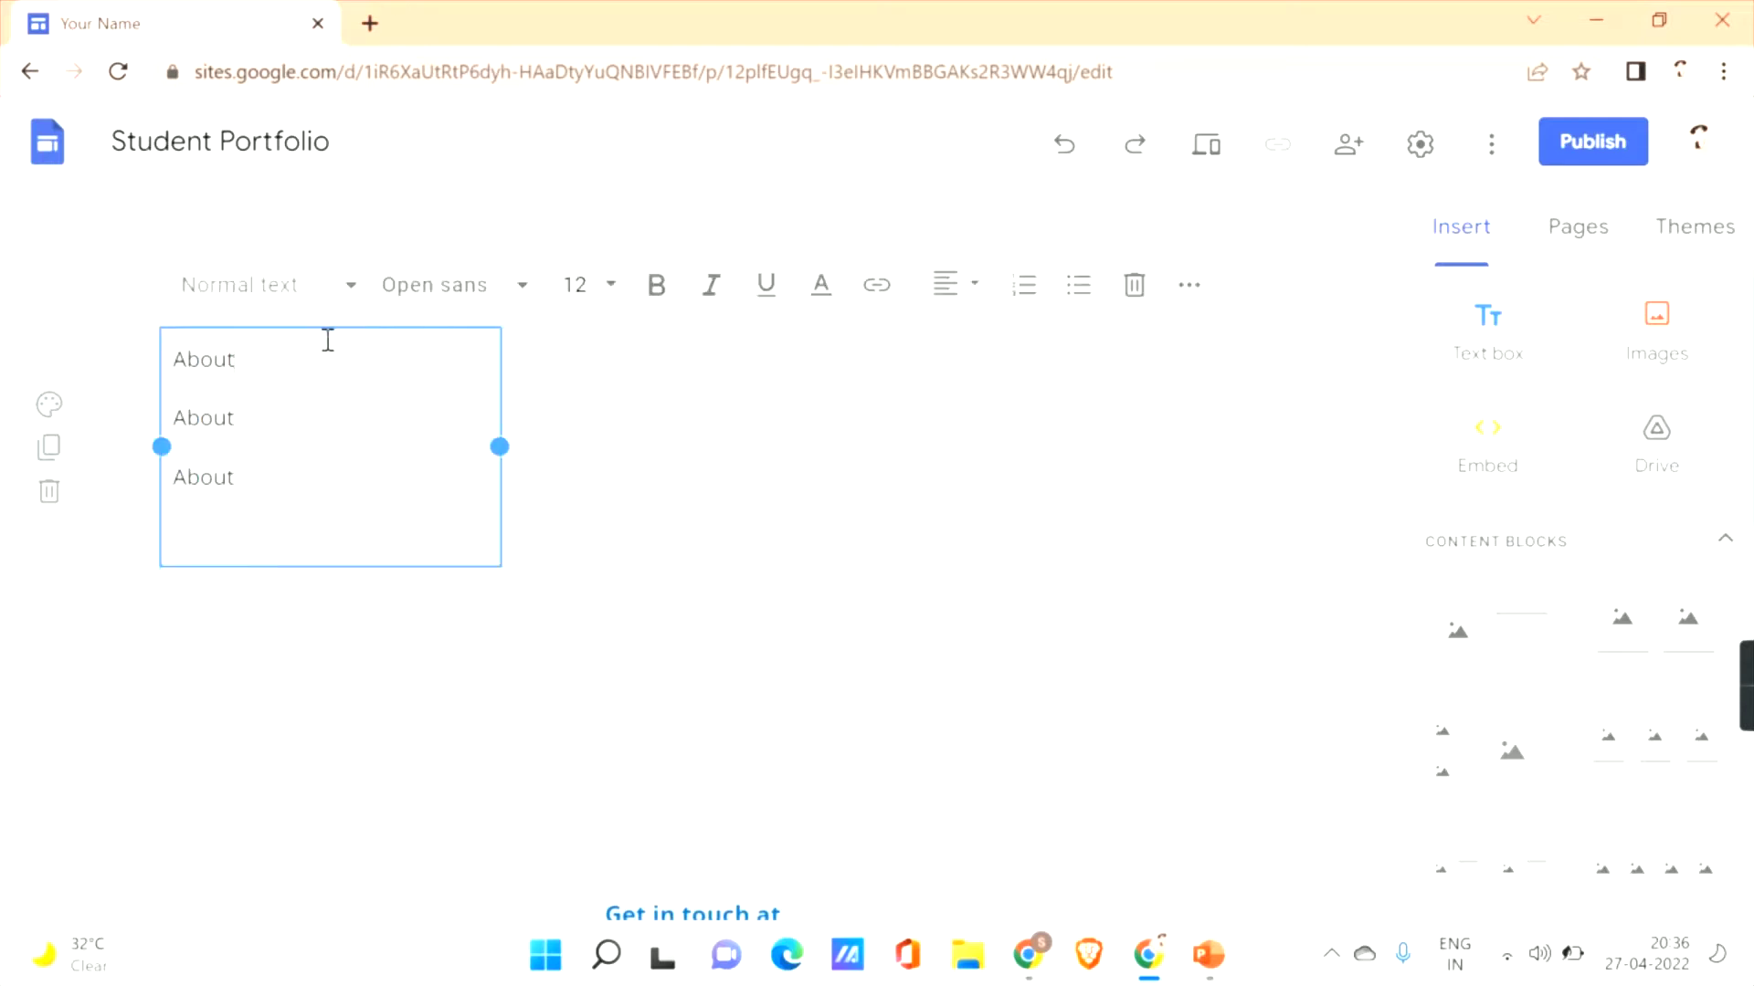
left_click_drag(320, 329, 962, 661)
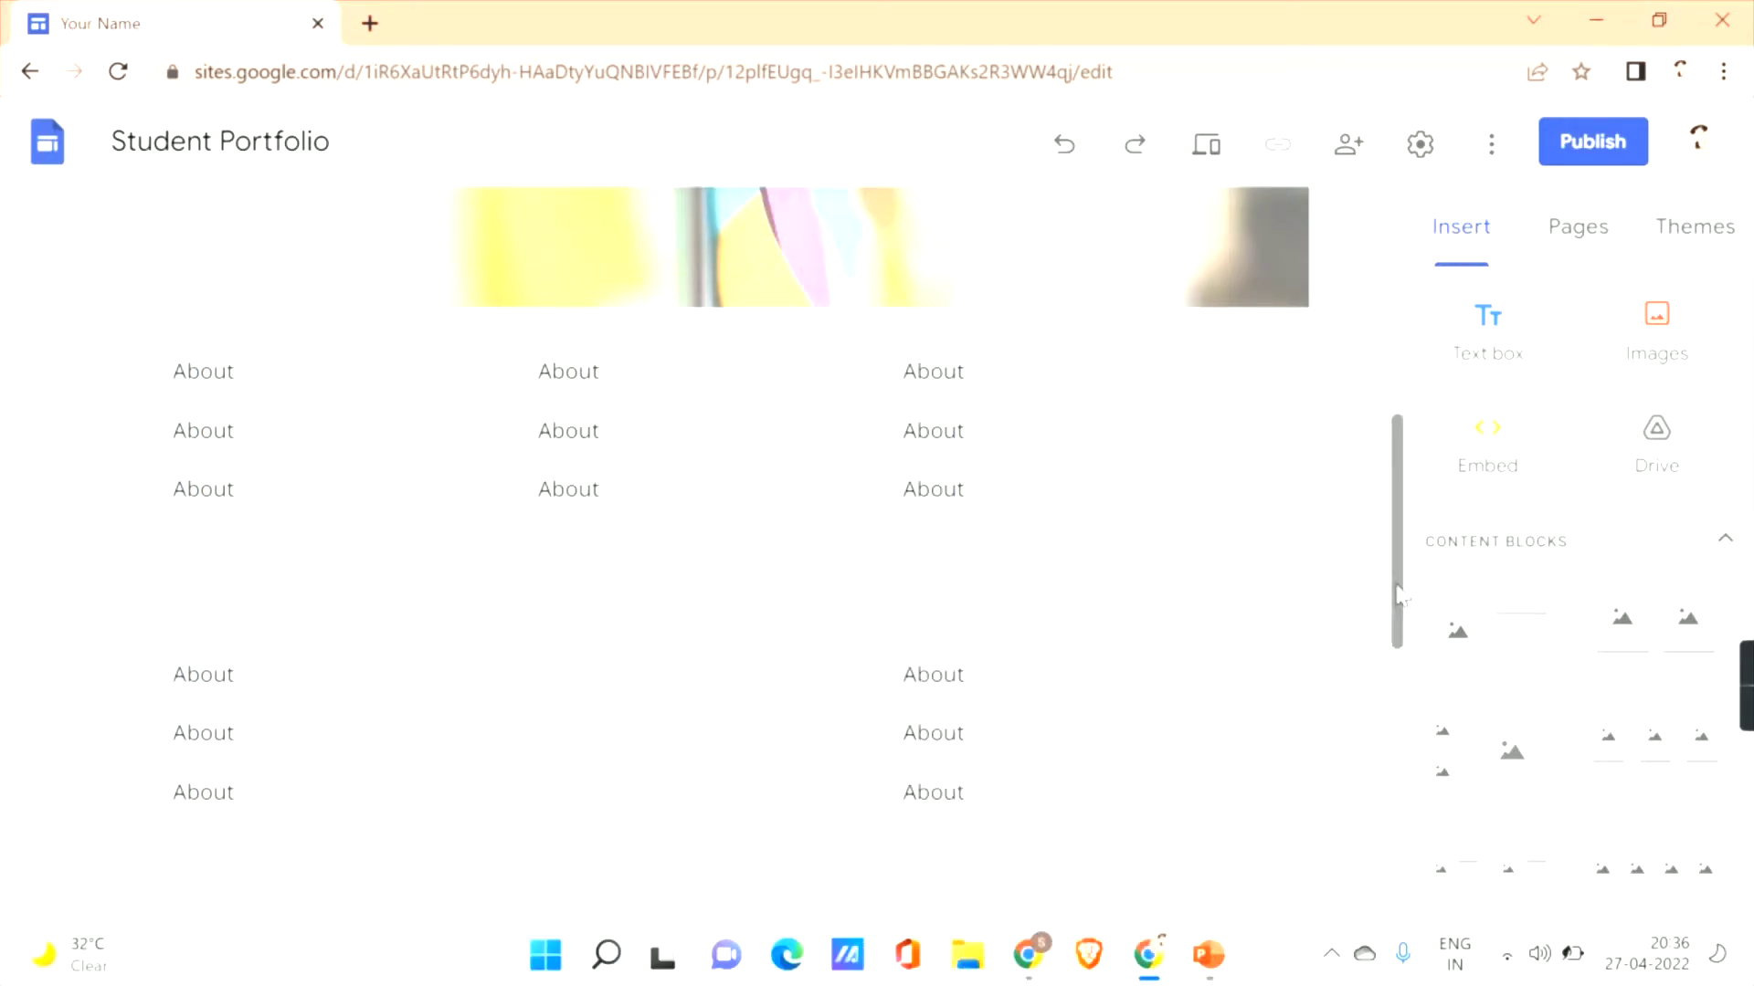
scroll(1398, 596, "down", 5)
left_click(299, 538)
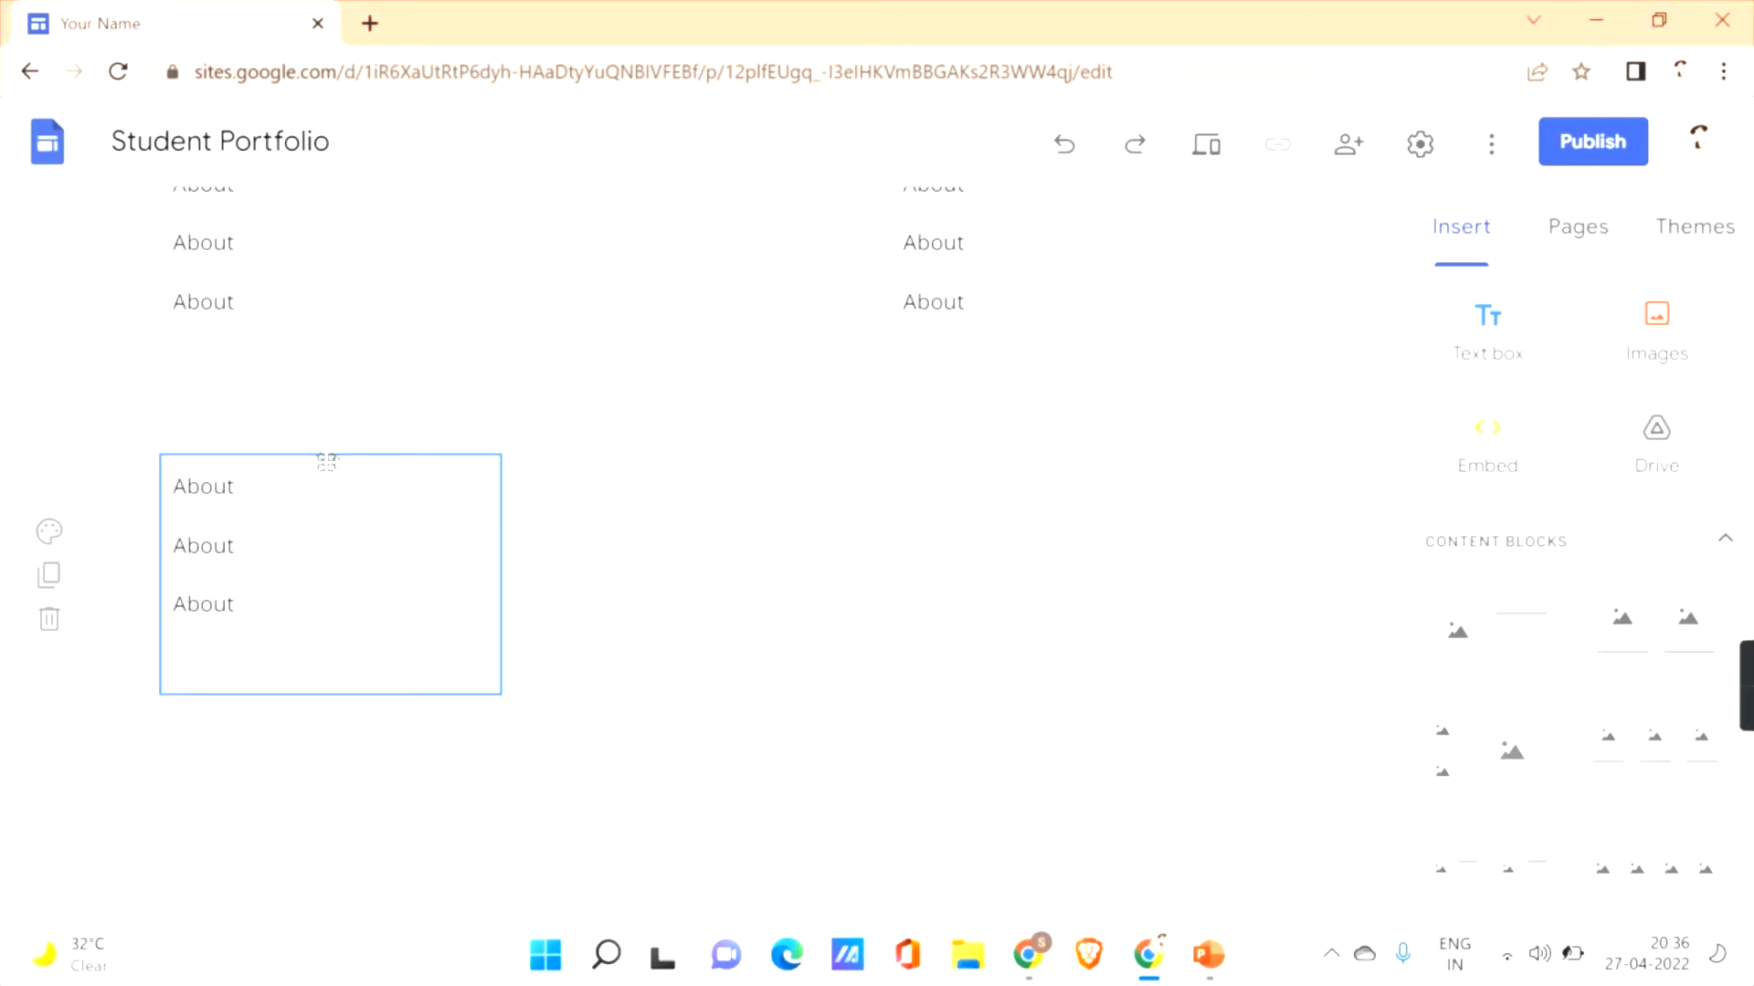
left_click_drag(326, 462, 659, 301)
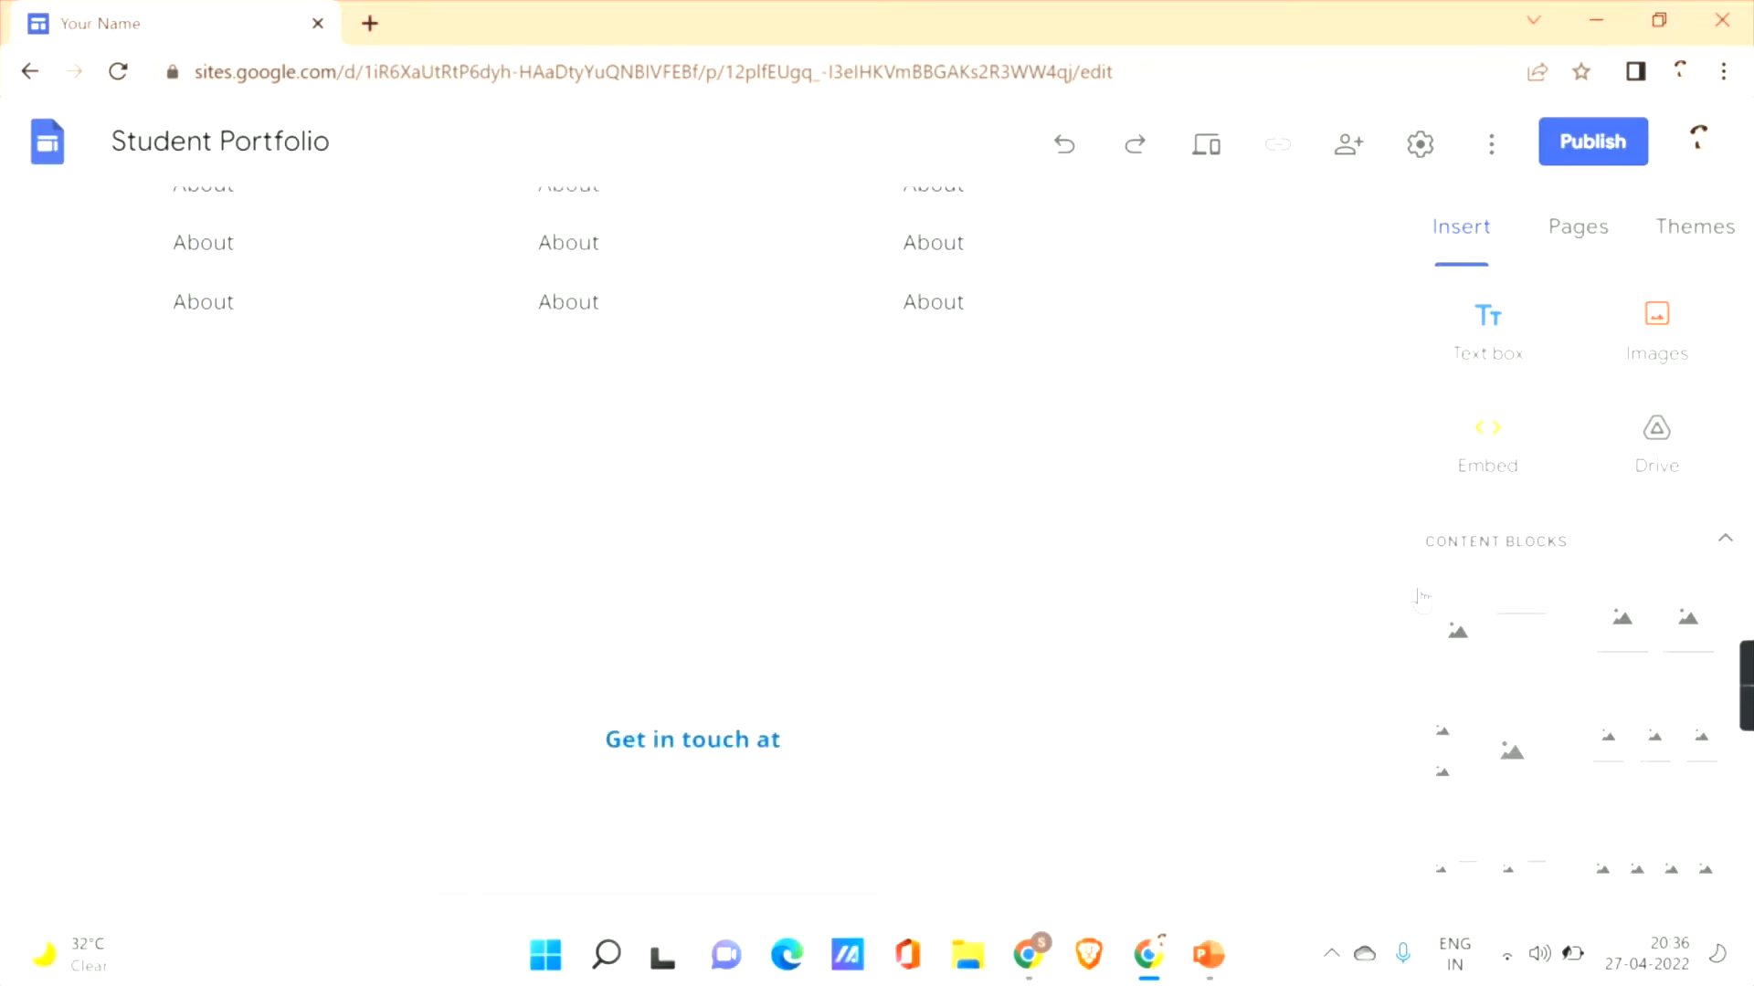
Try to apply the Impact font to the first About line in the upper row's first text box.
left_click_drag(1404, 658, 1402, 490)
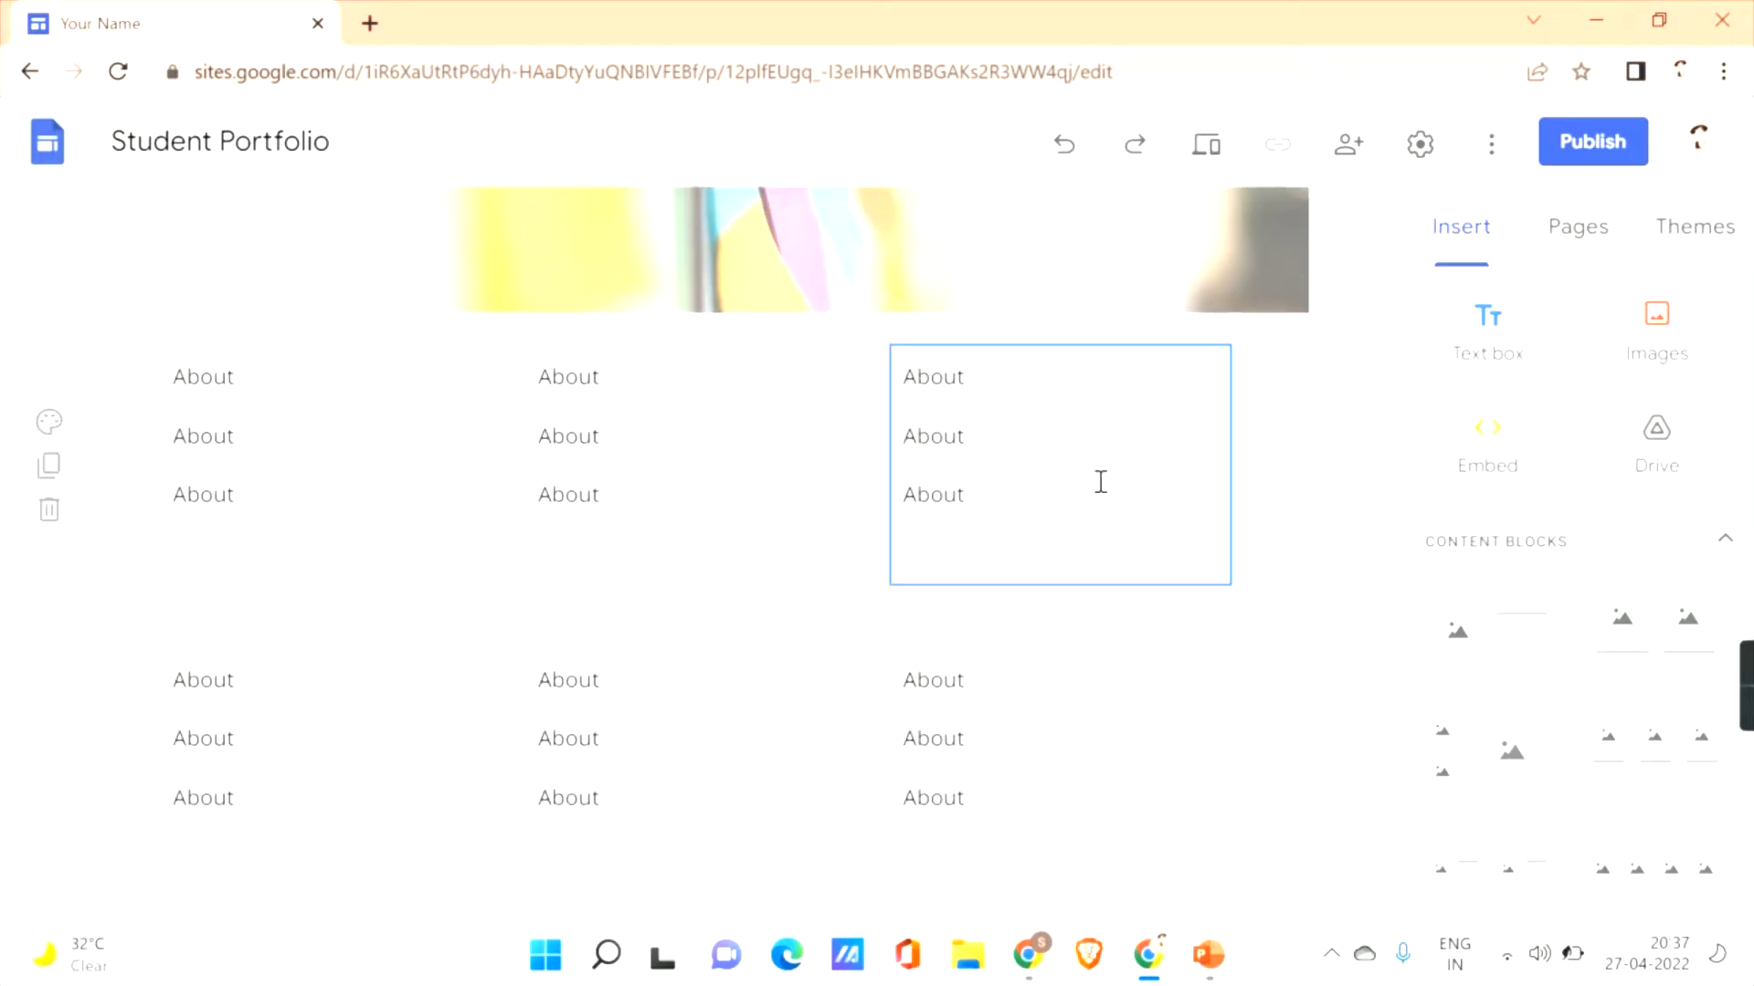
left_click(228, 377)
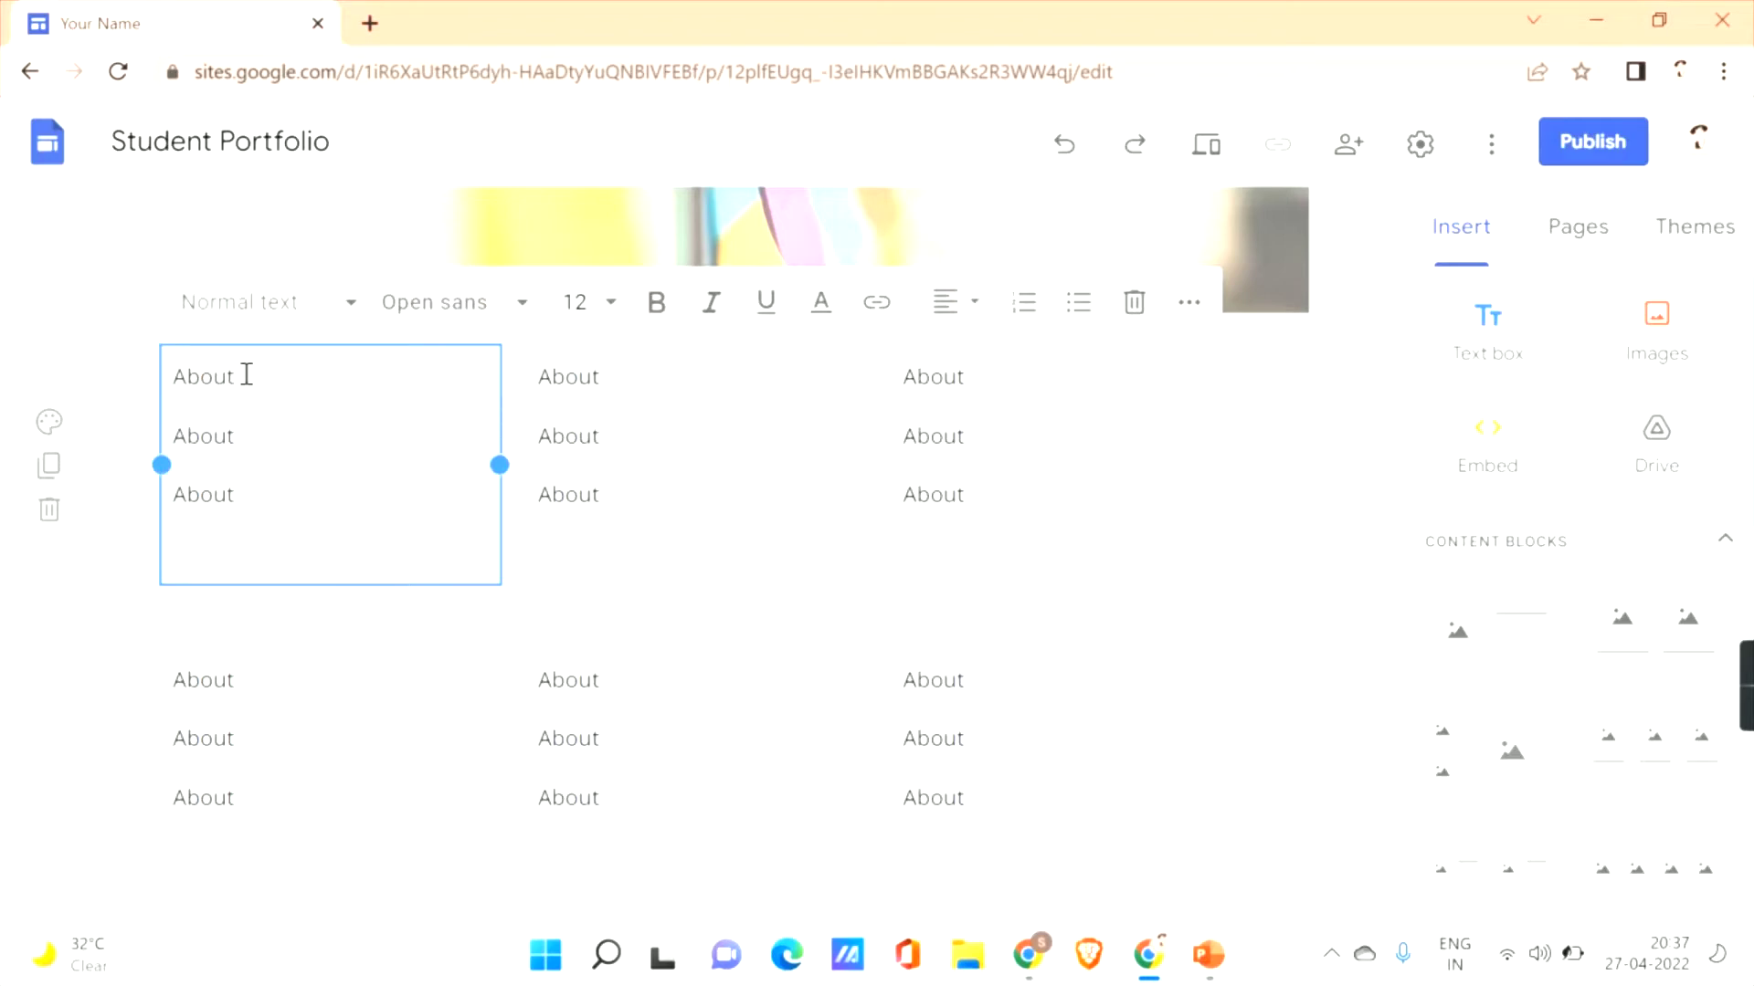
left_click(523, 309)
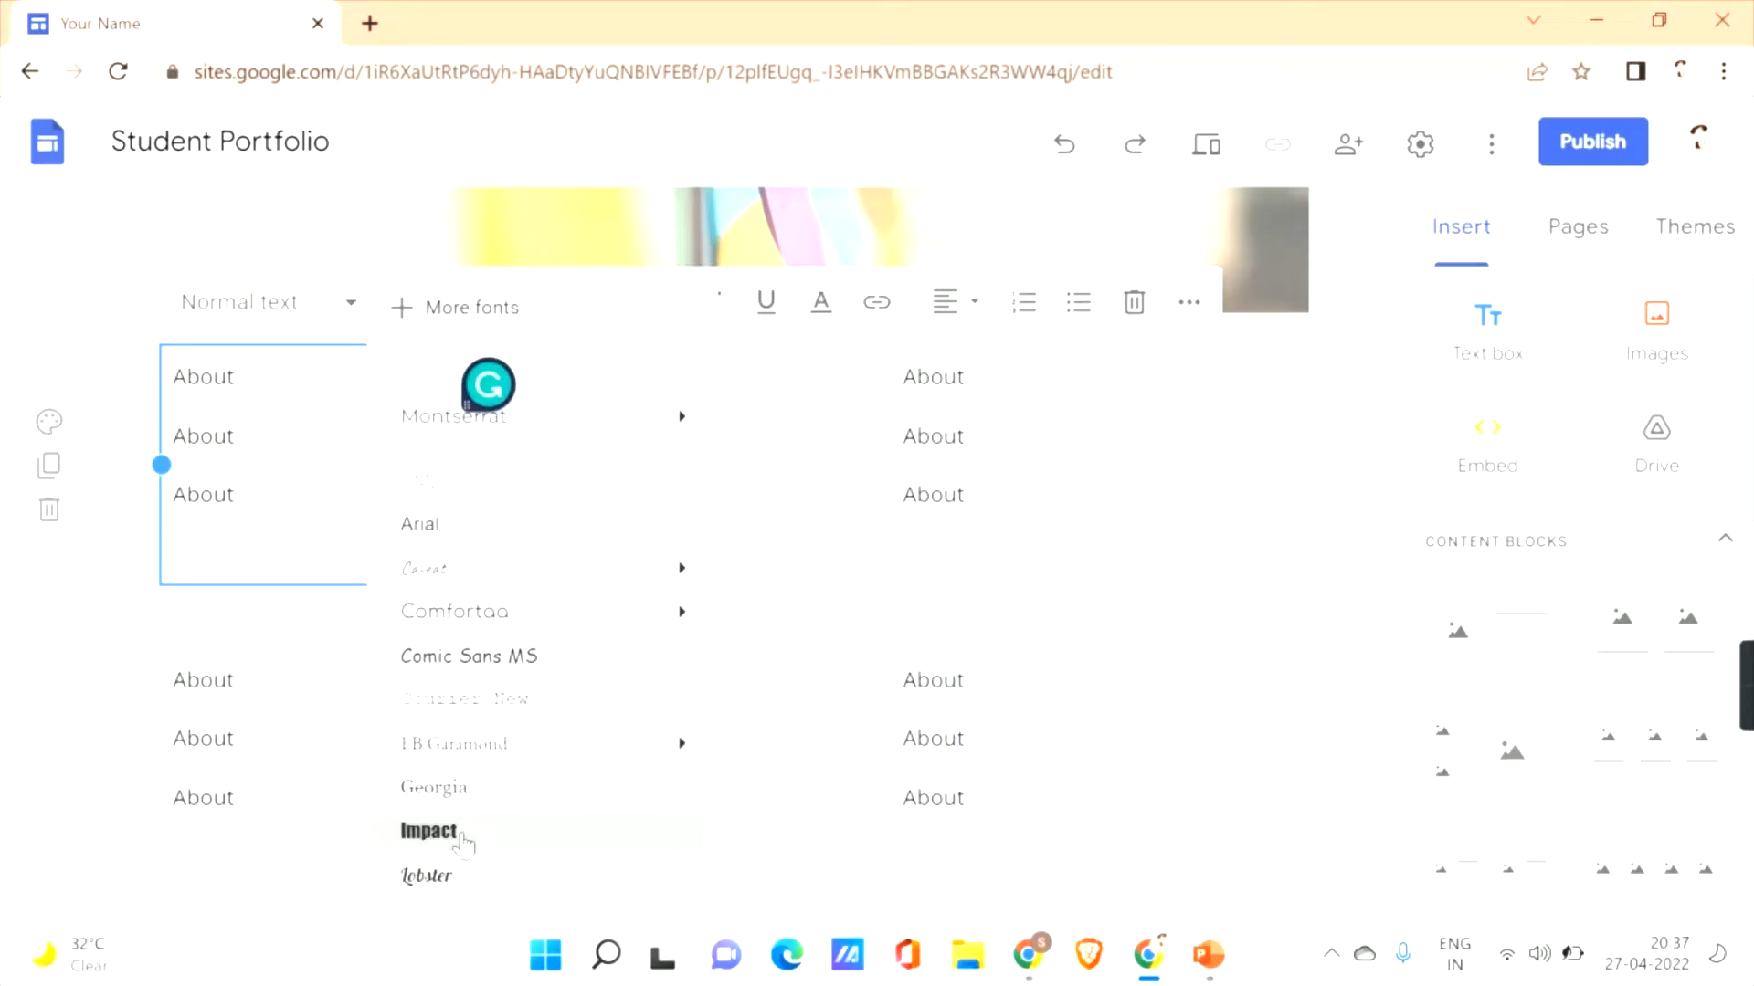
left_click(464, 840)
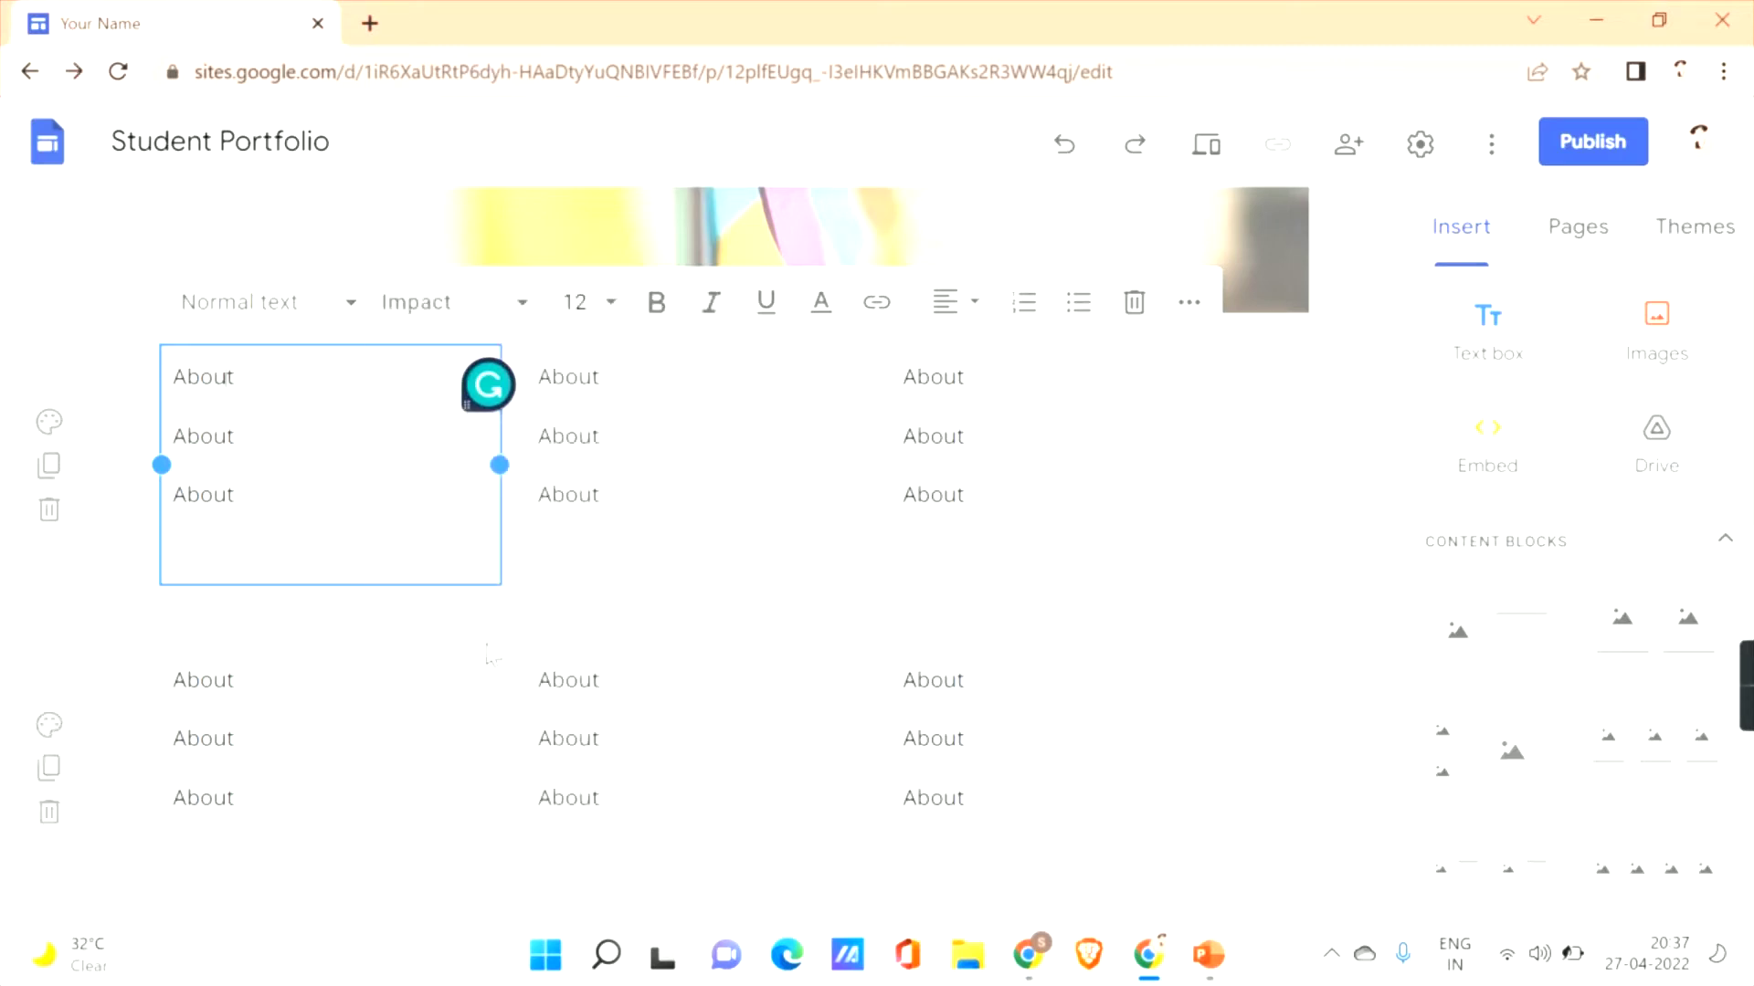
Change the font of the first About line in the upper row's first text box to Georgia.
left_click(203, 382)
left_click(461, 303)
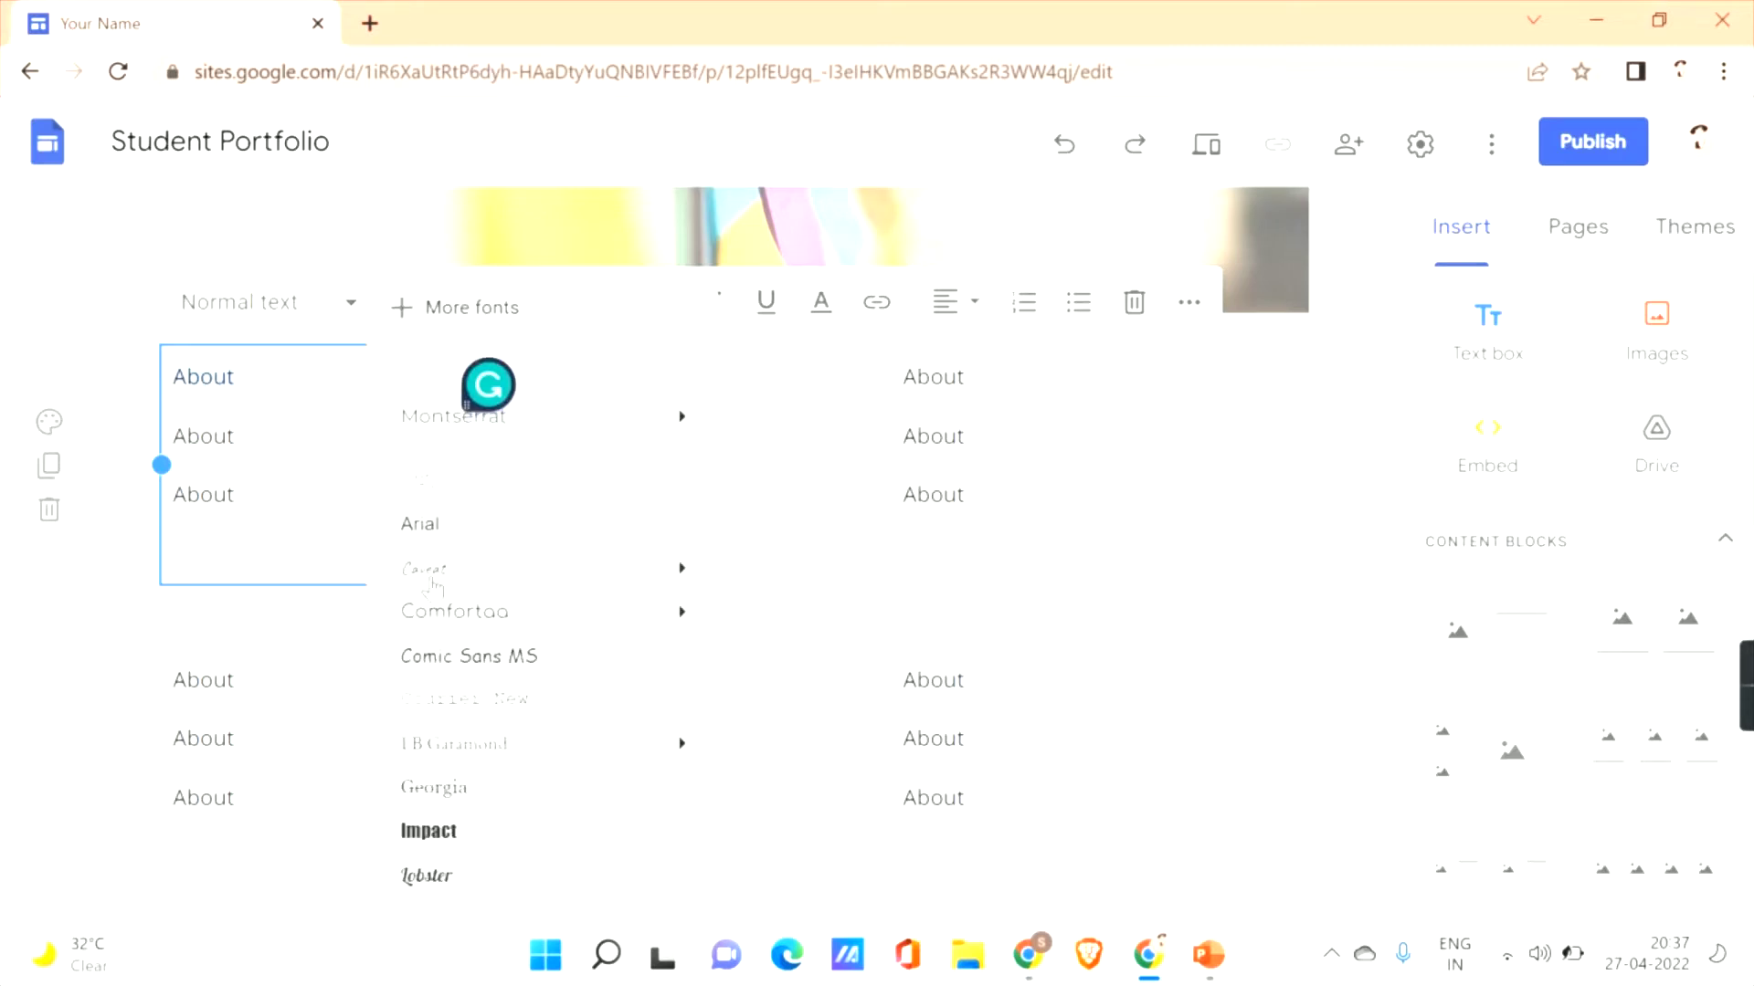
left_click(446, 788)
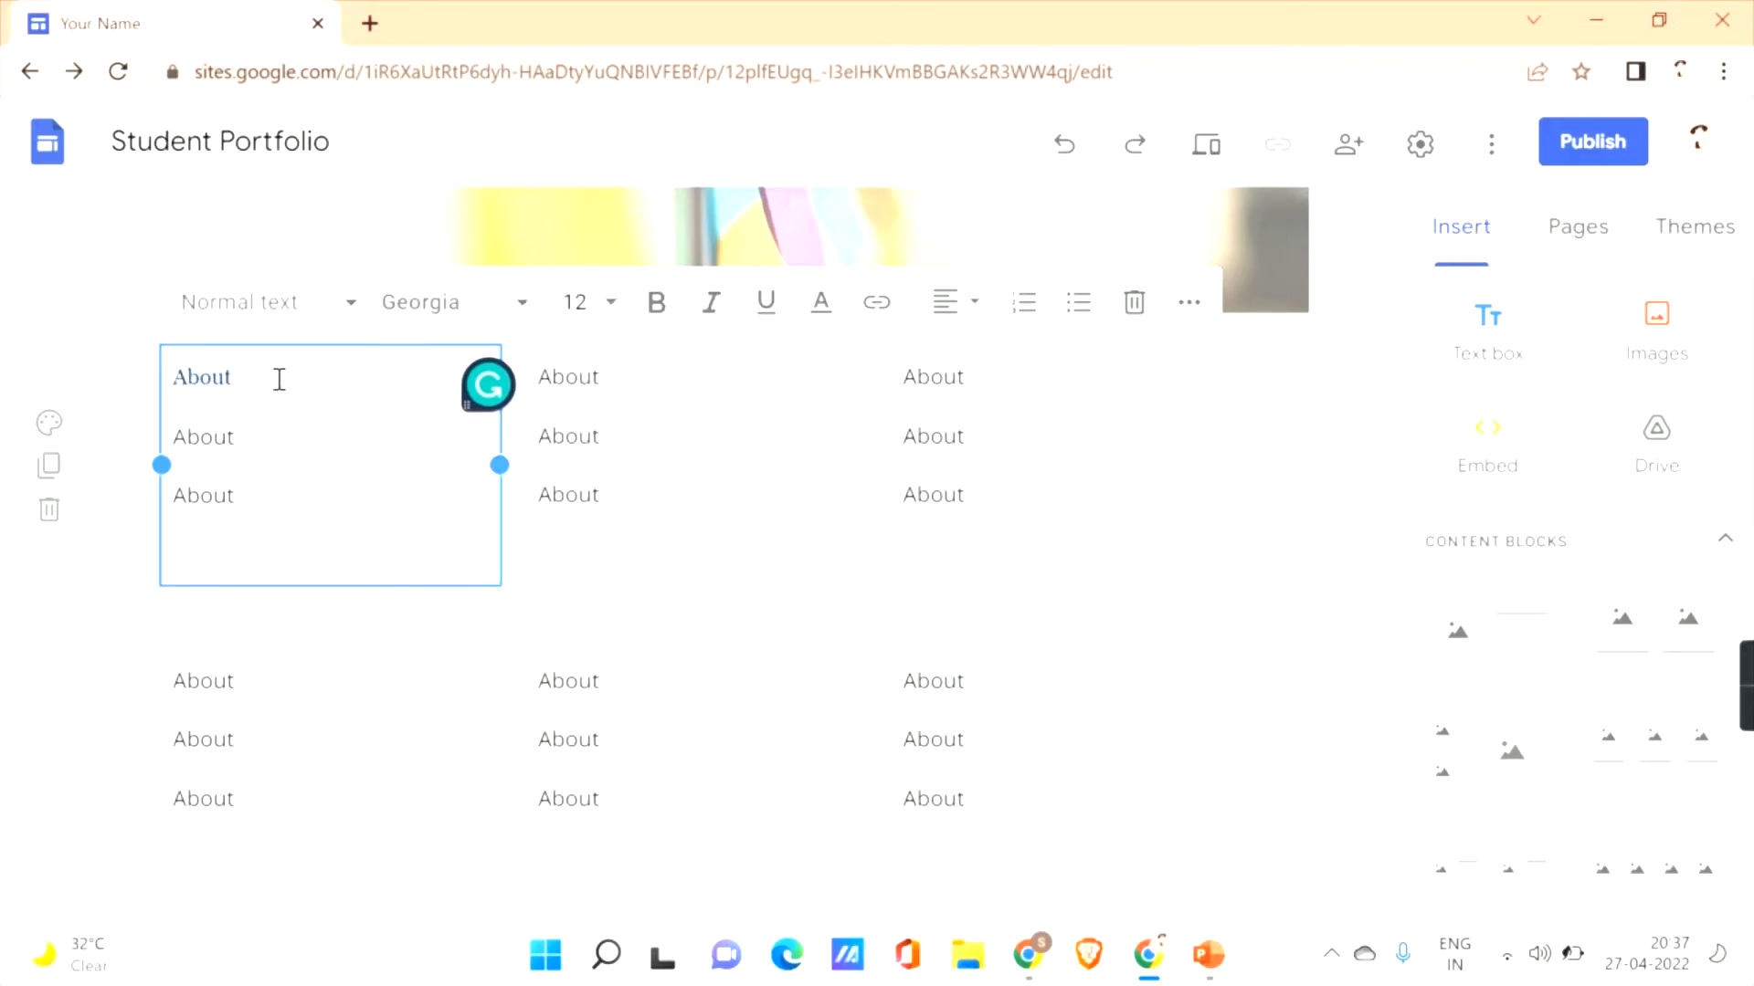
Set the font size of the Georgia About line to 18.
left_click(614, 306)
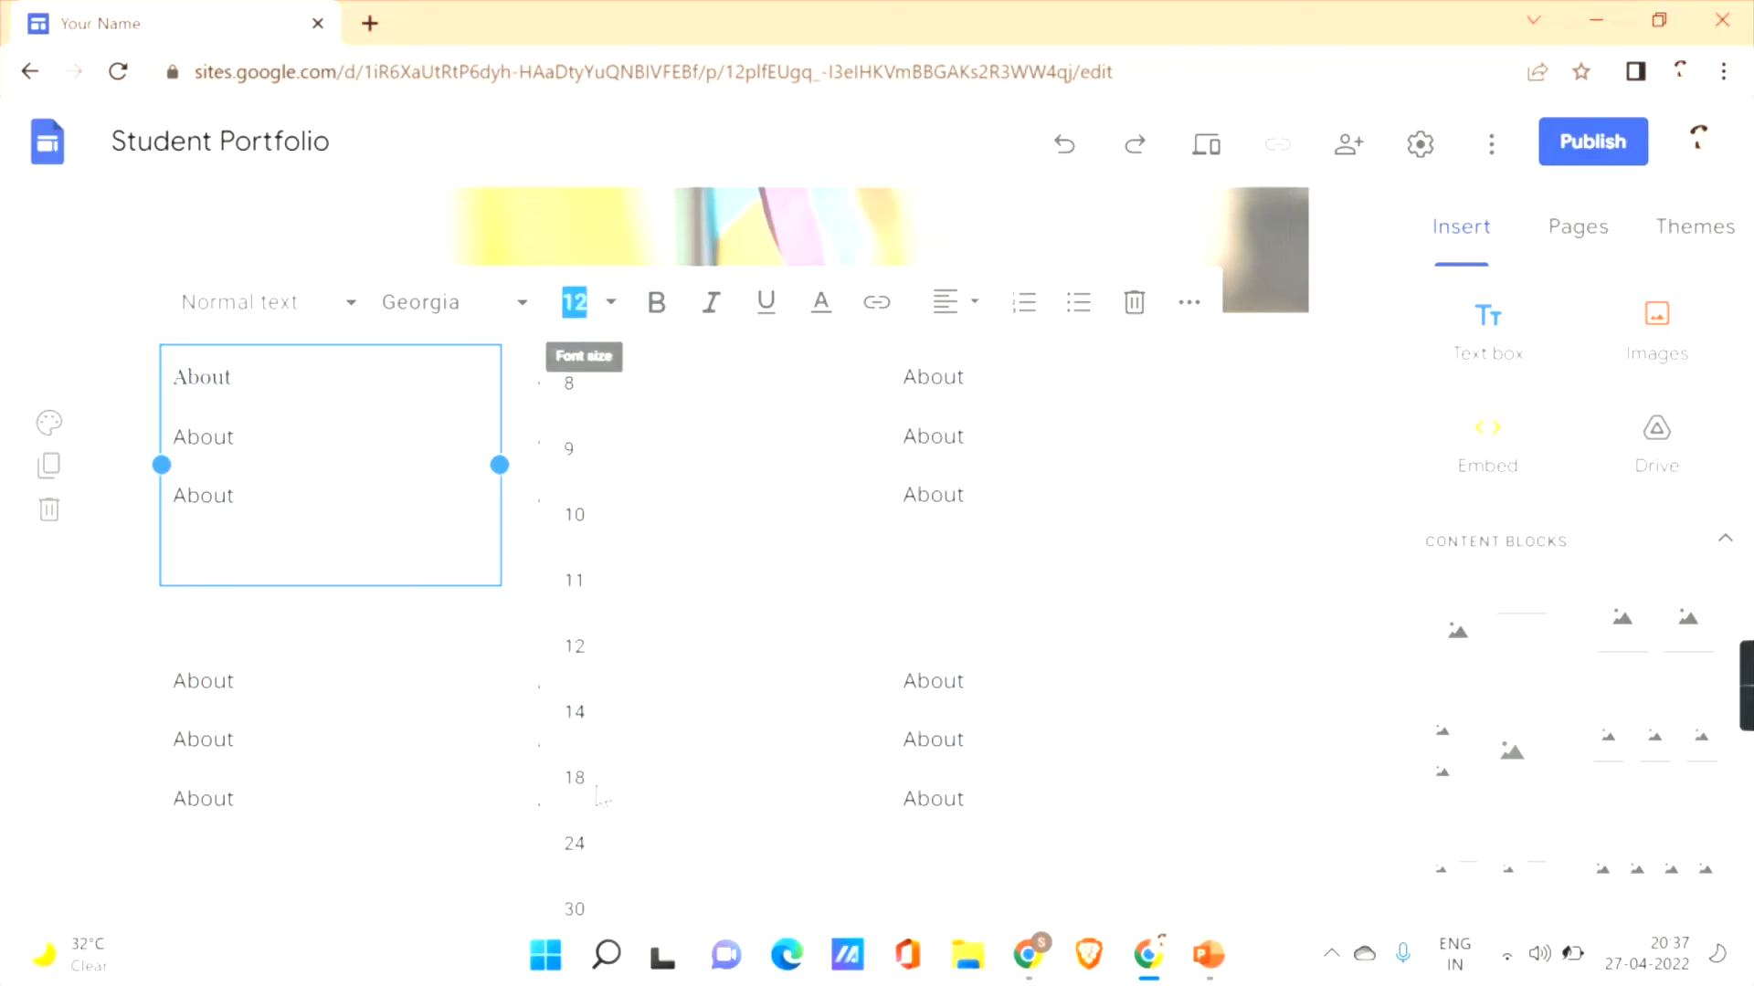
left_click(573, 845)
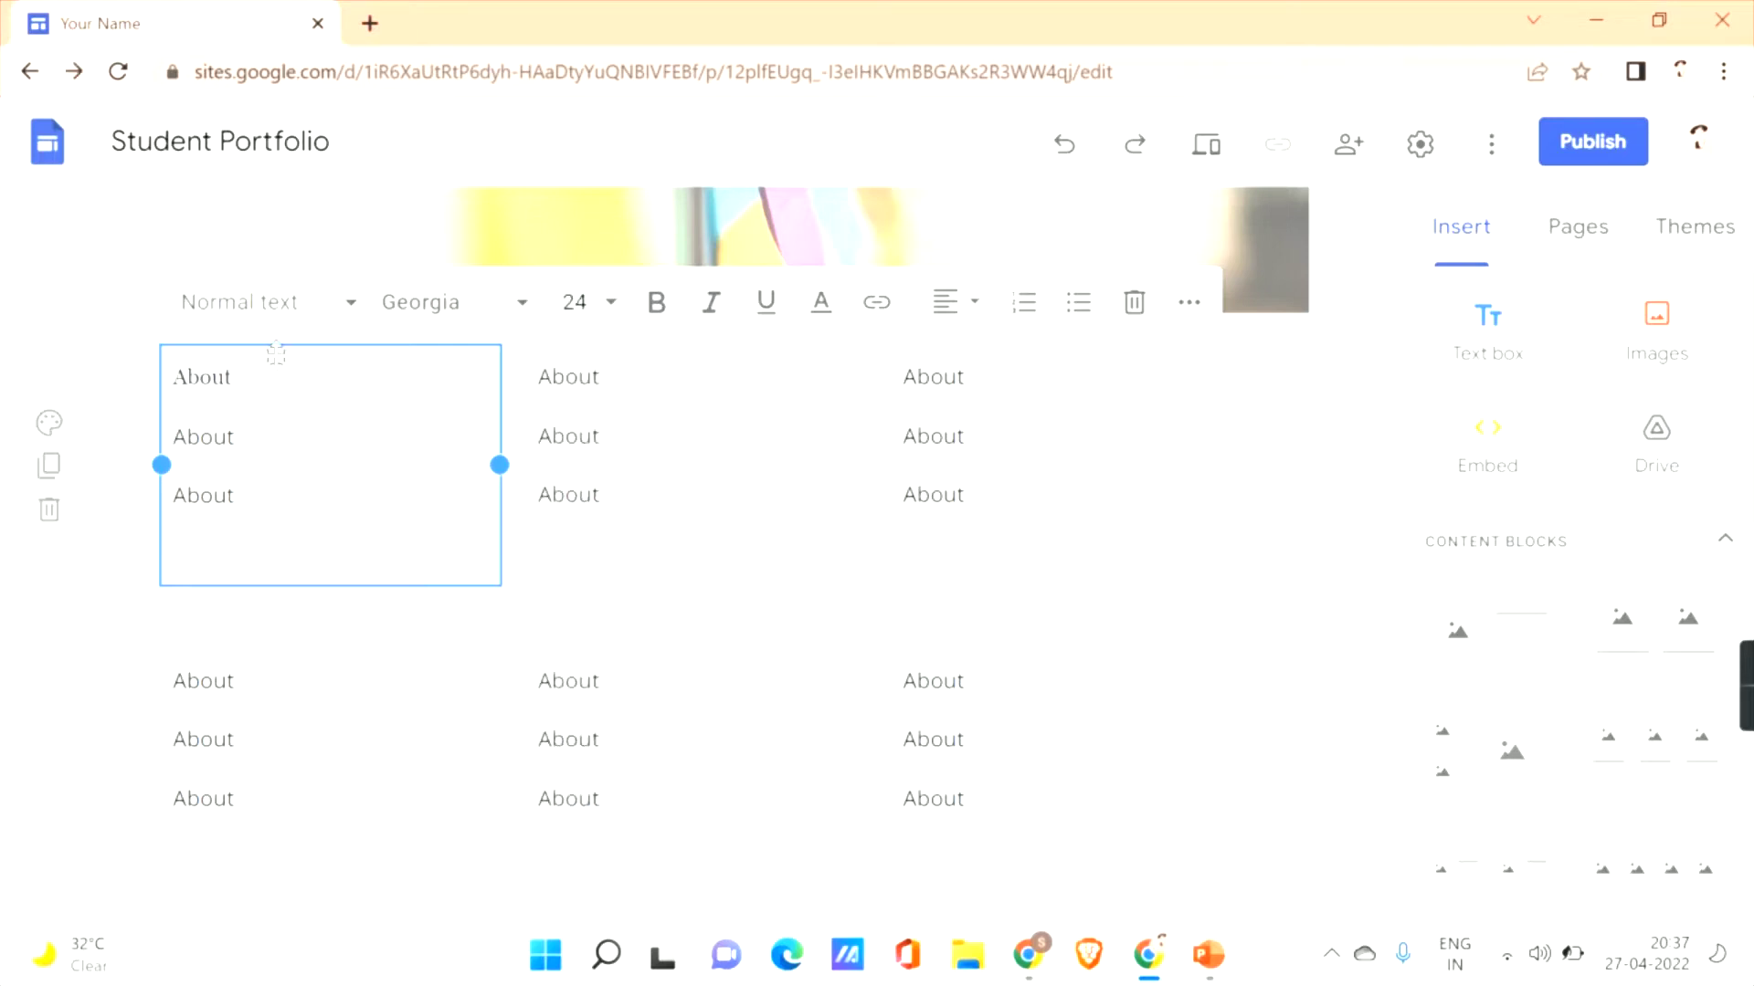
left_click(213, 386)
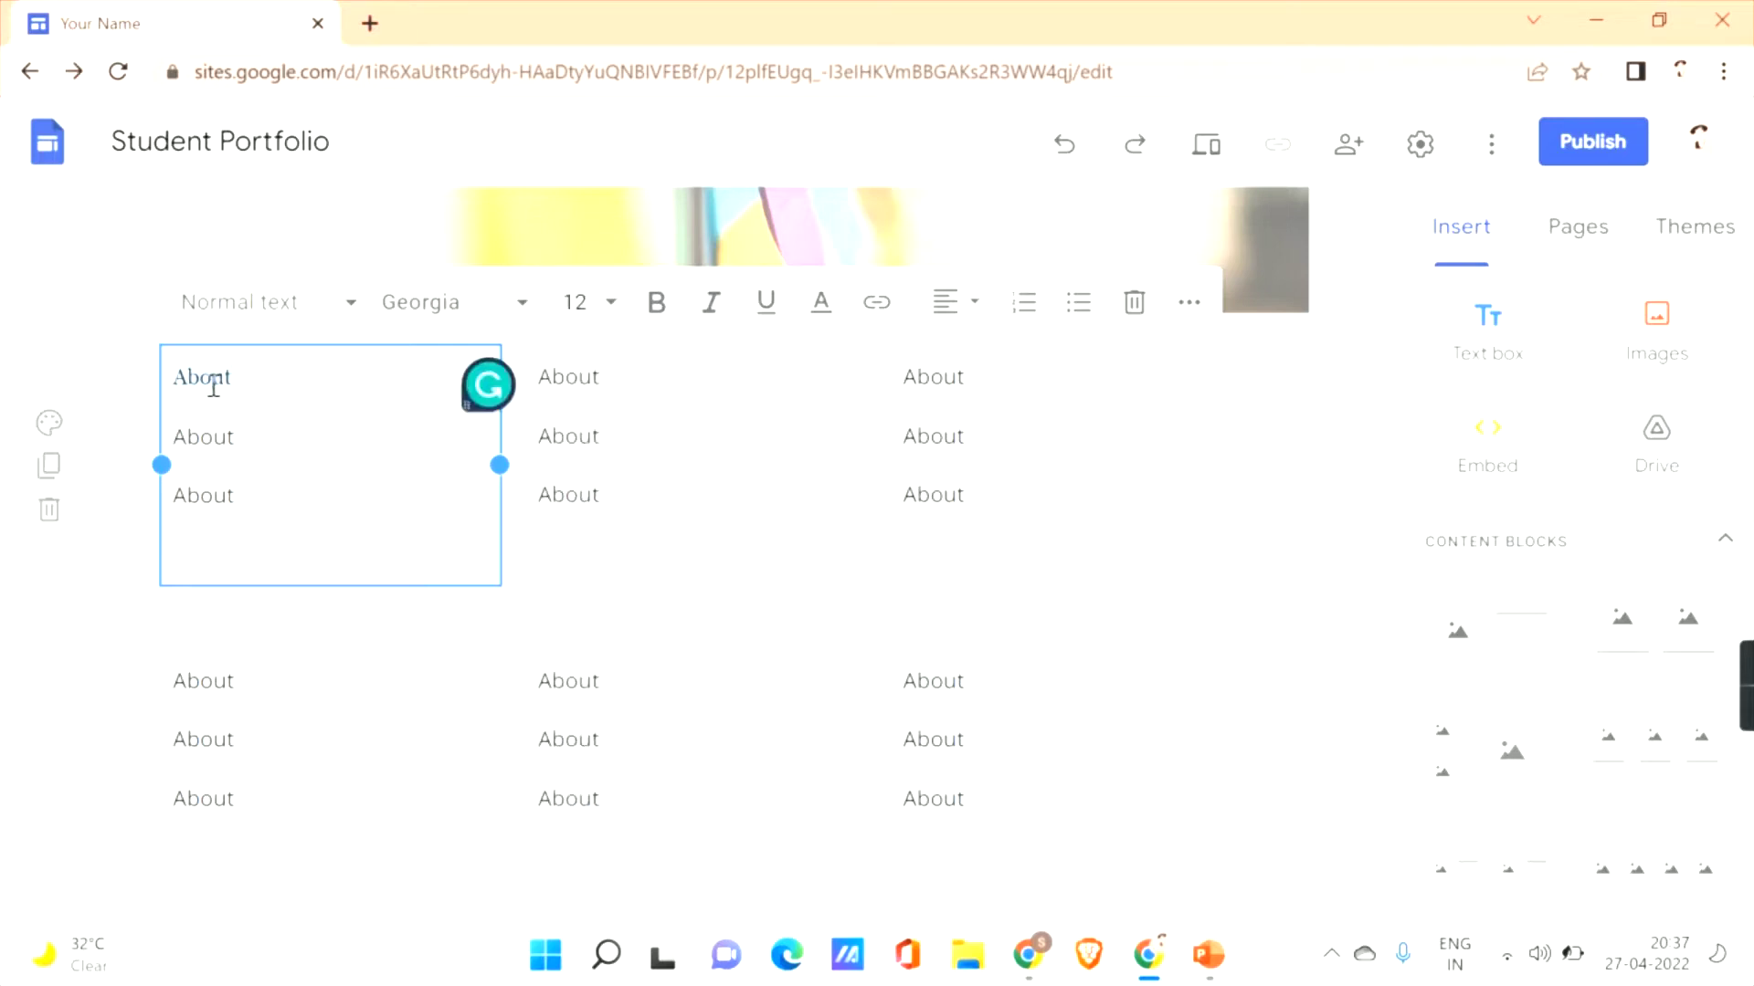
left_click(618, 315)
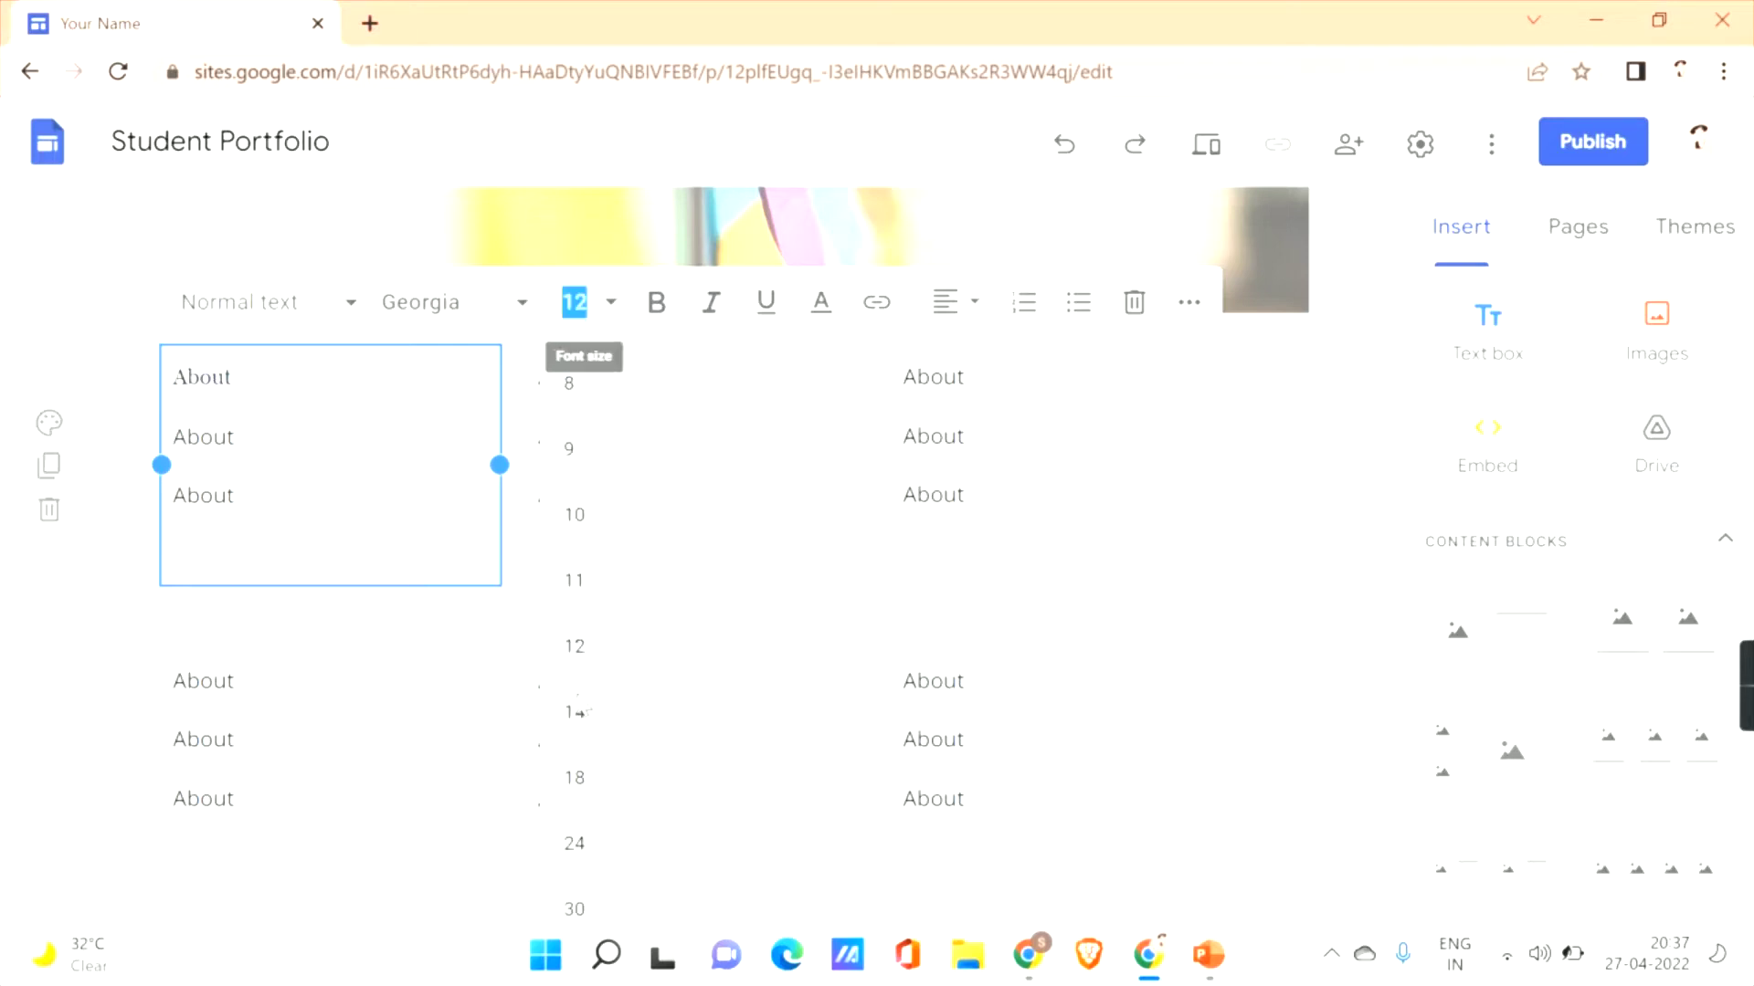
left_click(579, 791)
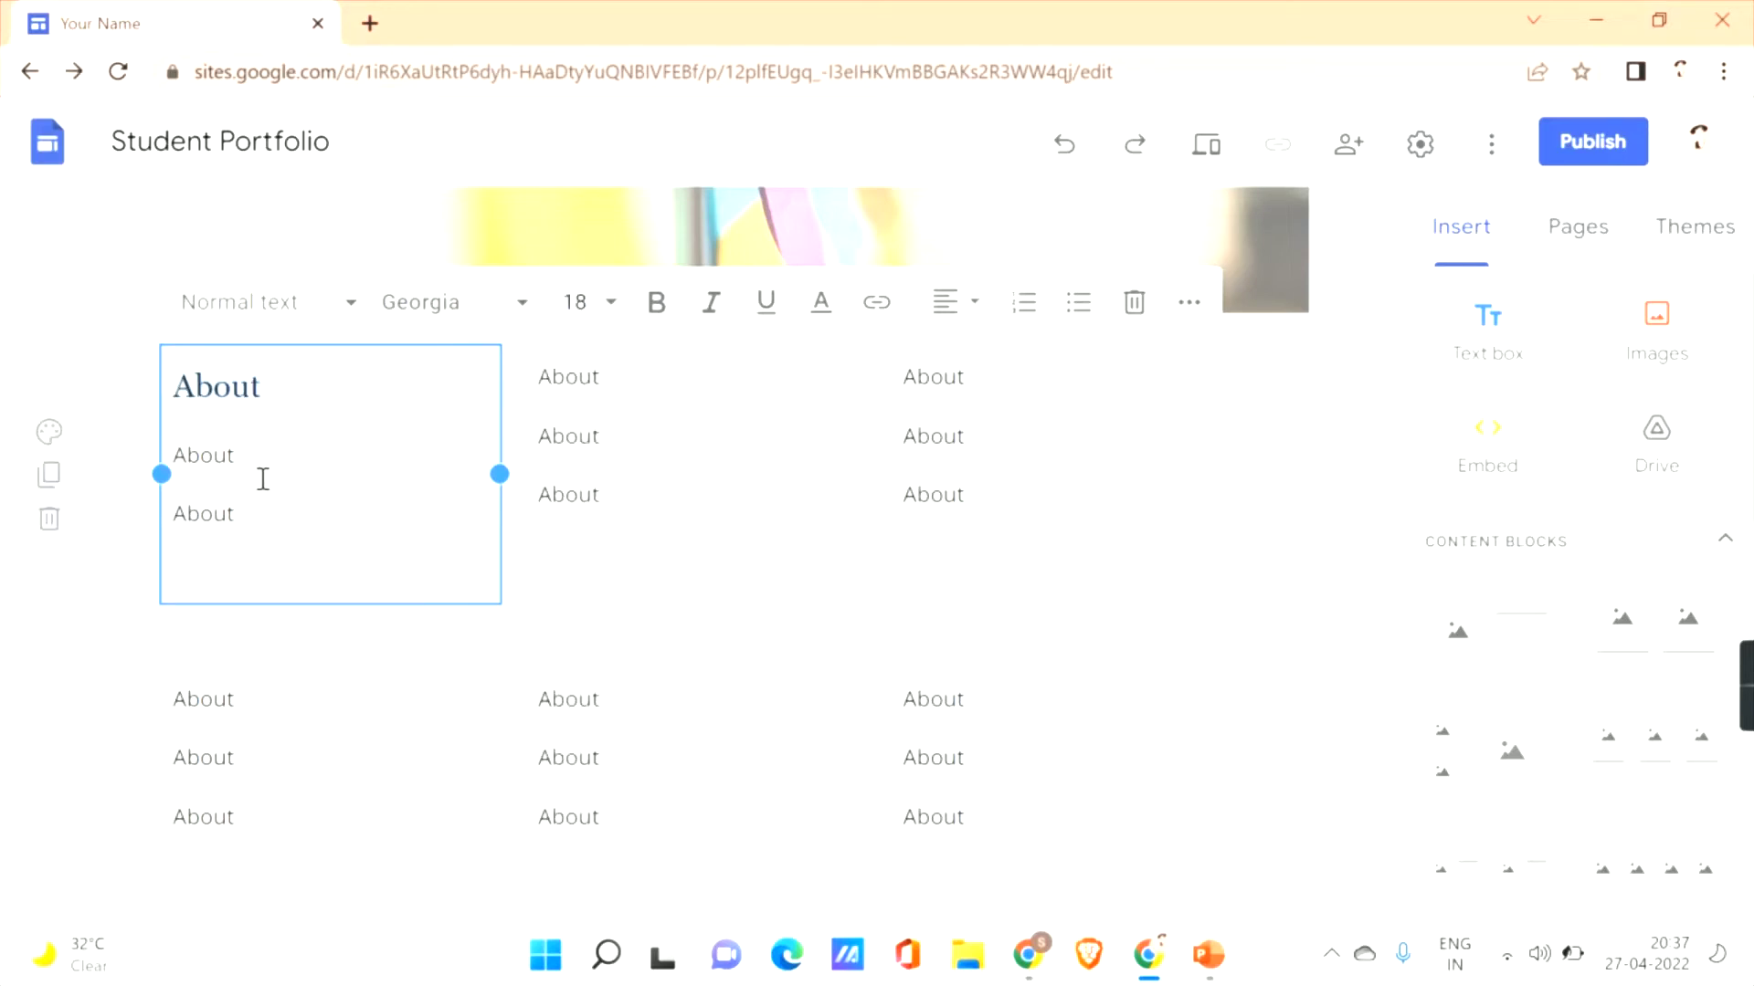
Apply italics to the enlarged About line and remove them again.
left_click(295, 454)
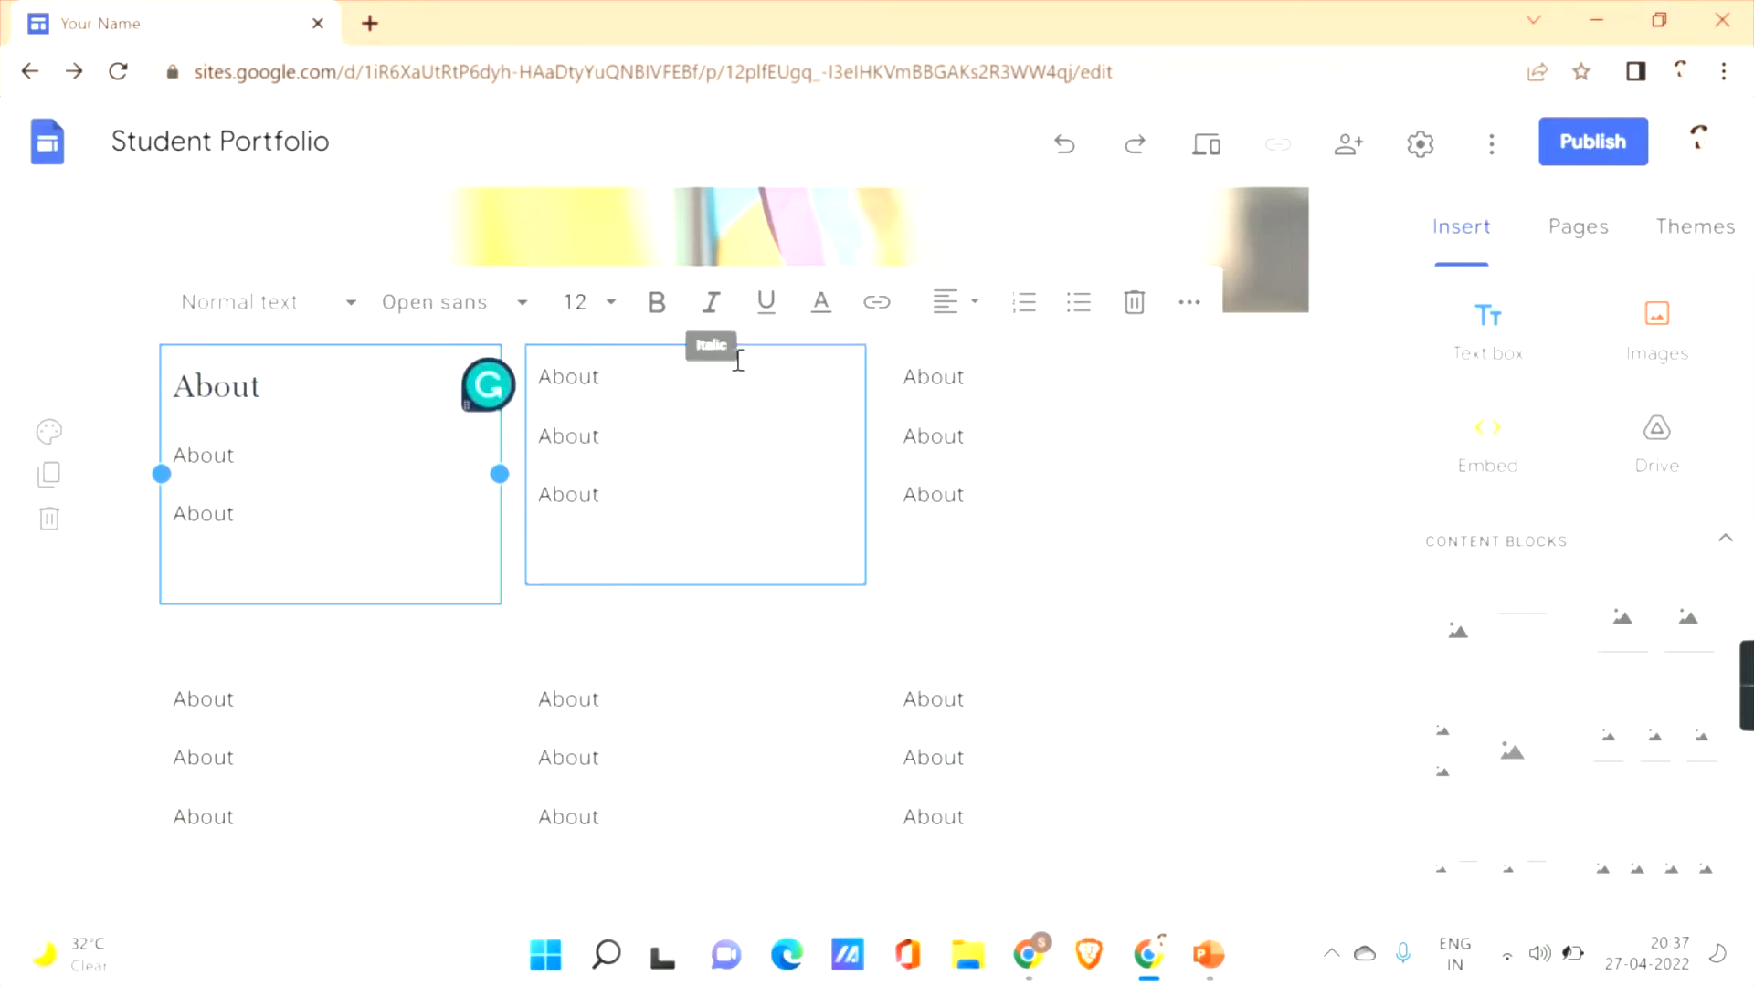
left_click(207, 383)
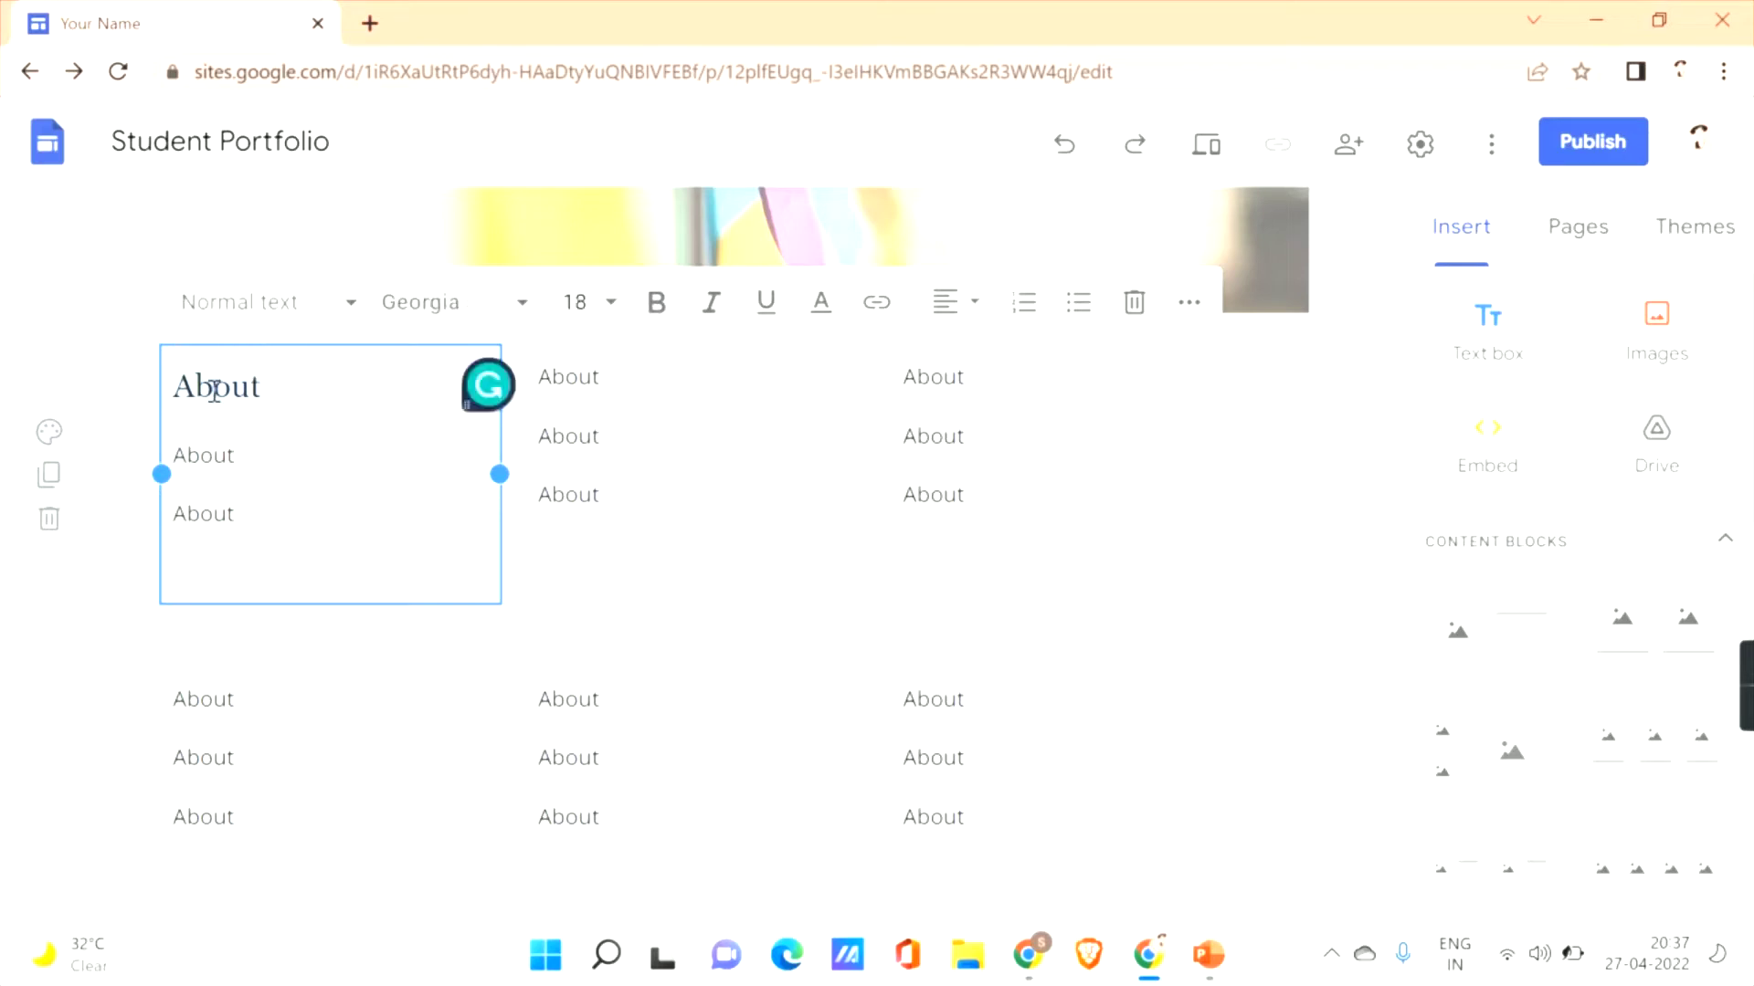
left_click(718, 313)
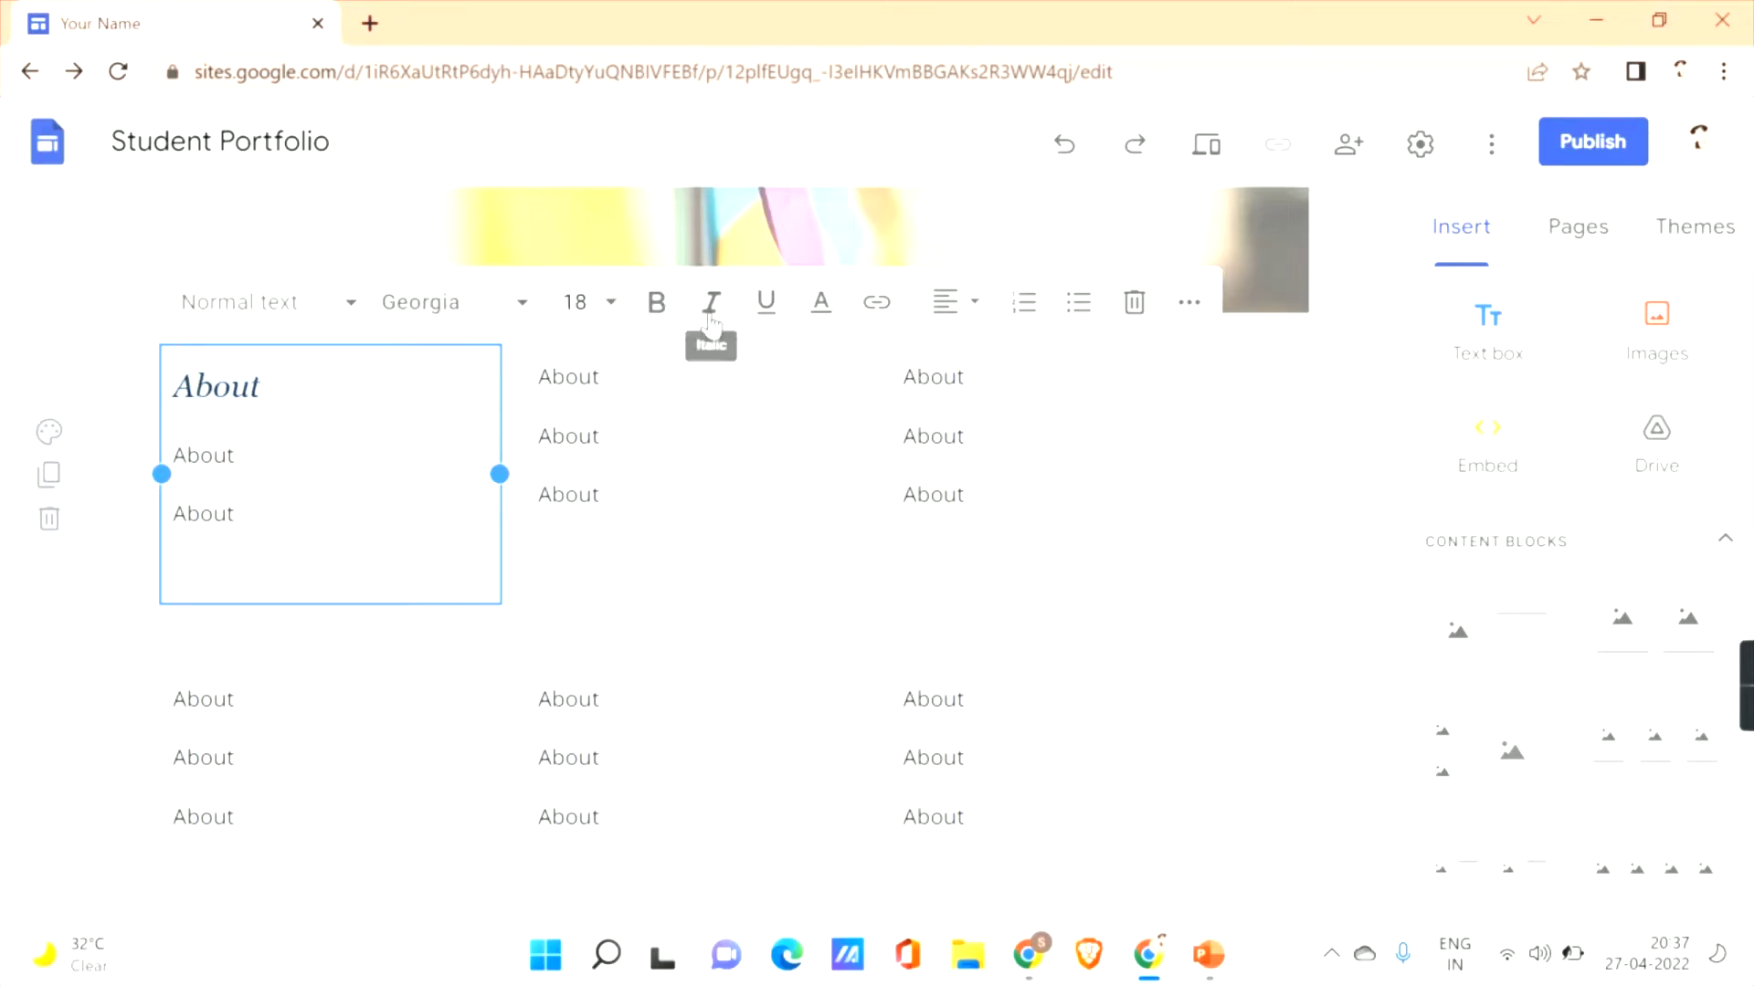
left_click(711, 320)
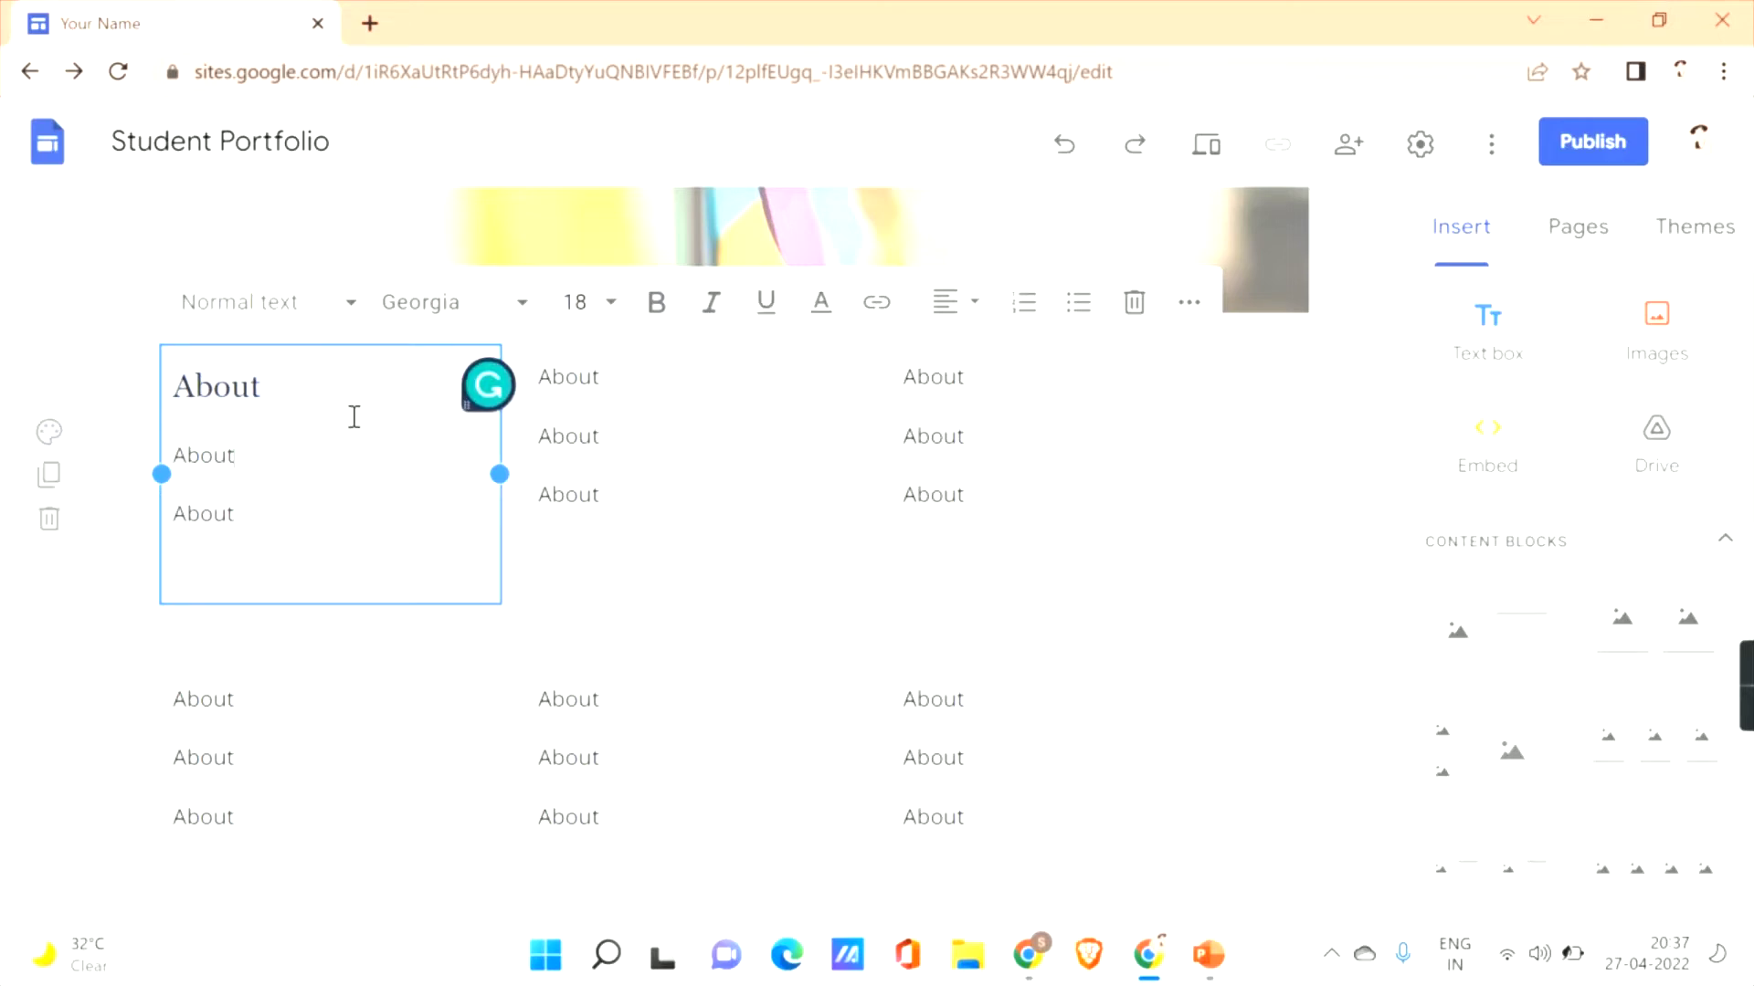
left_click(324, 412)
Link the enlarged About line to the site's Home page and open the link to test it.
left_click(235, 392)
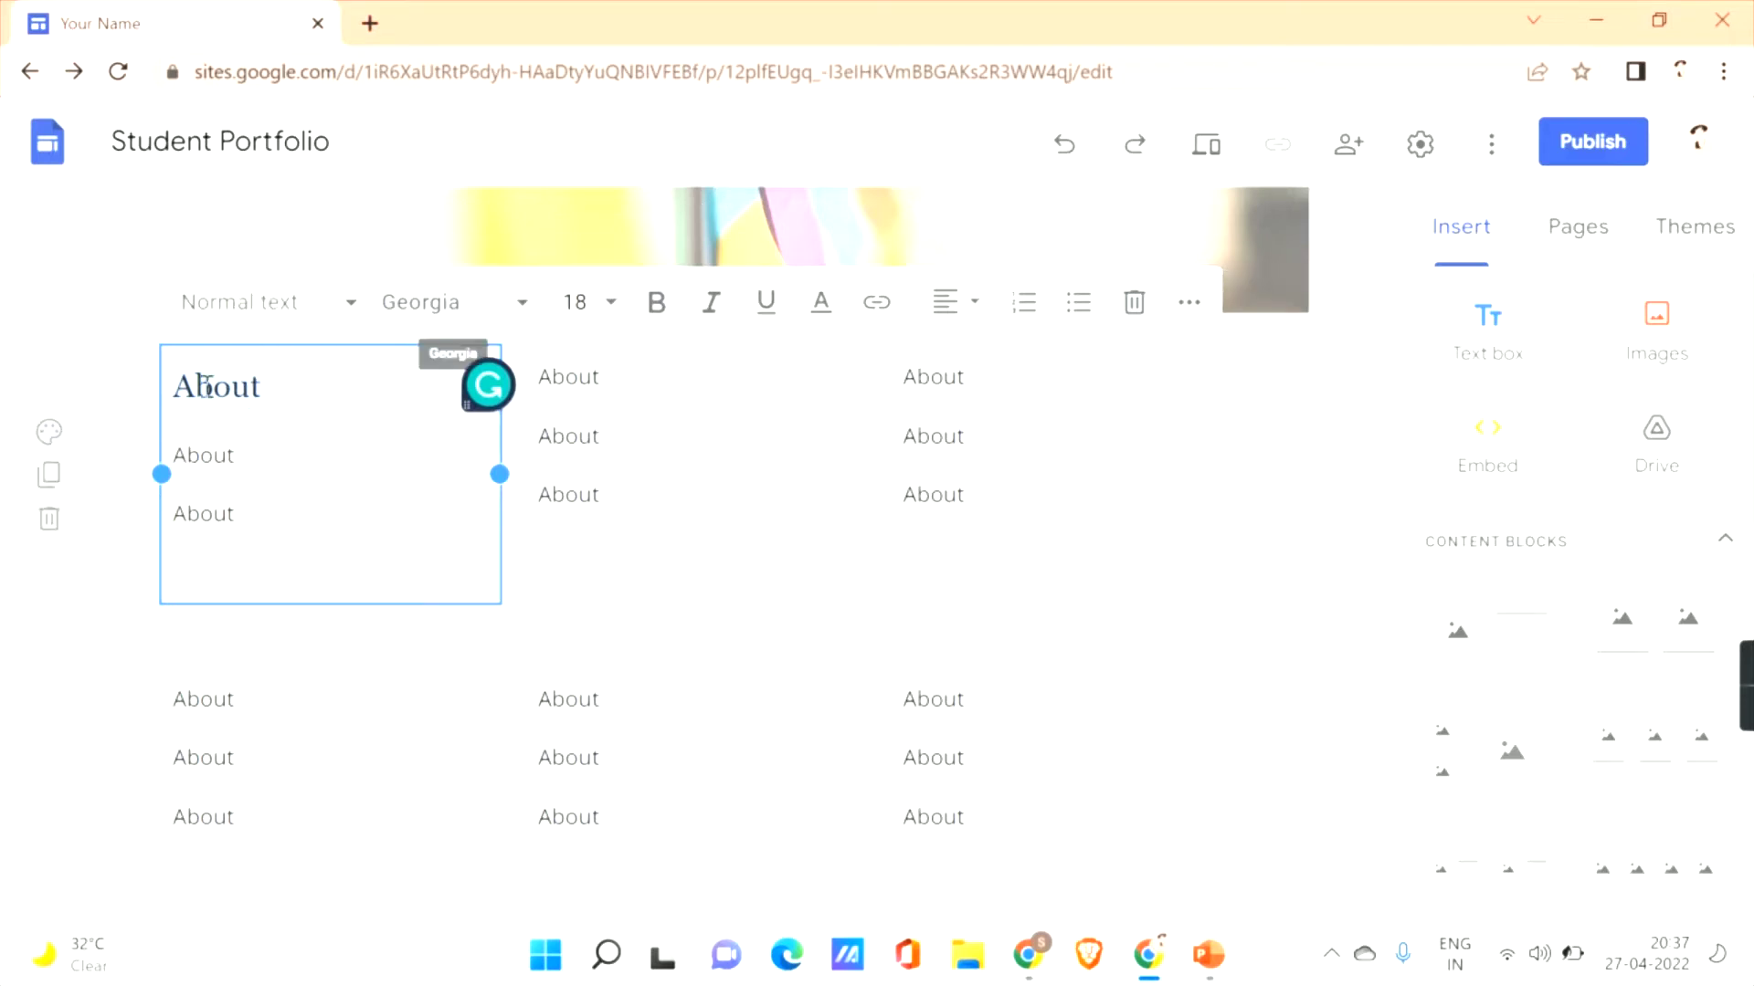
left_click(877, 304)
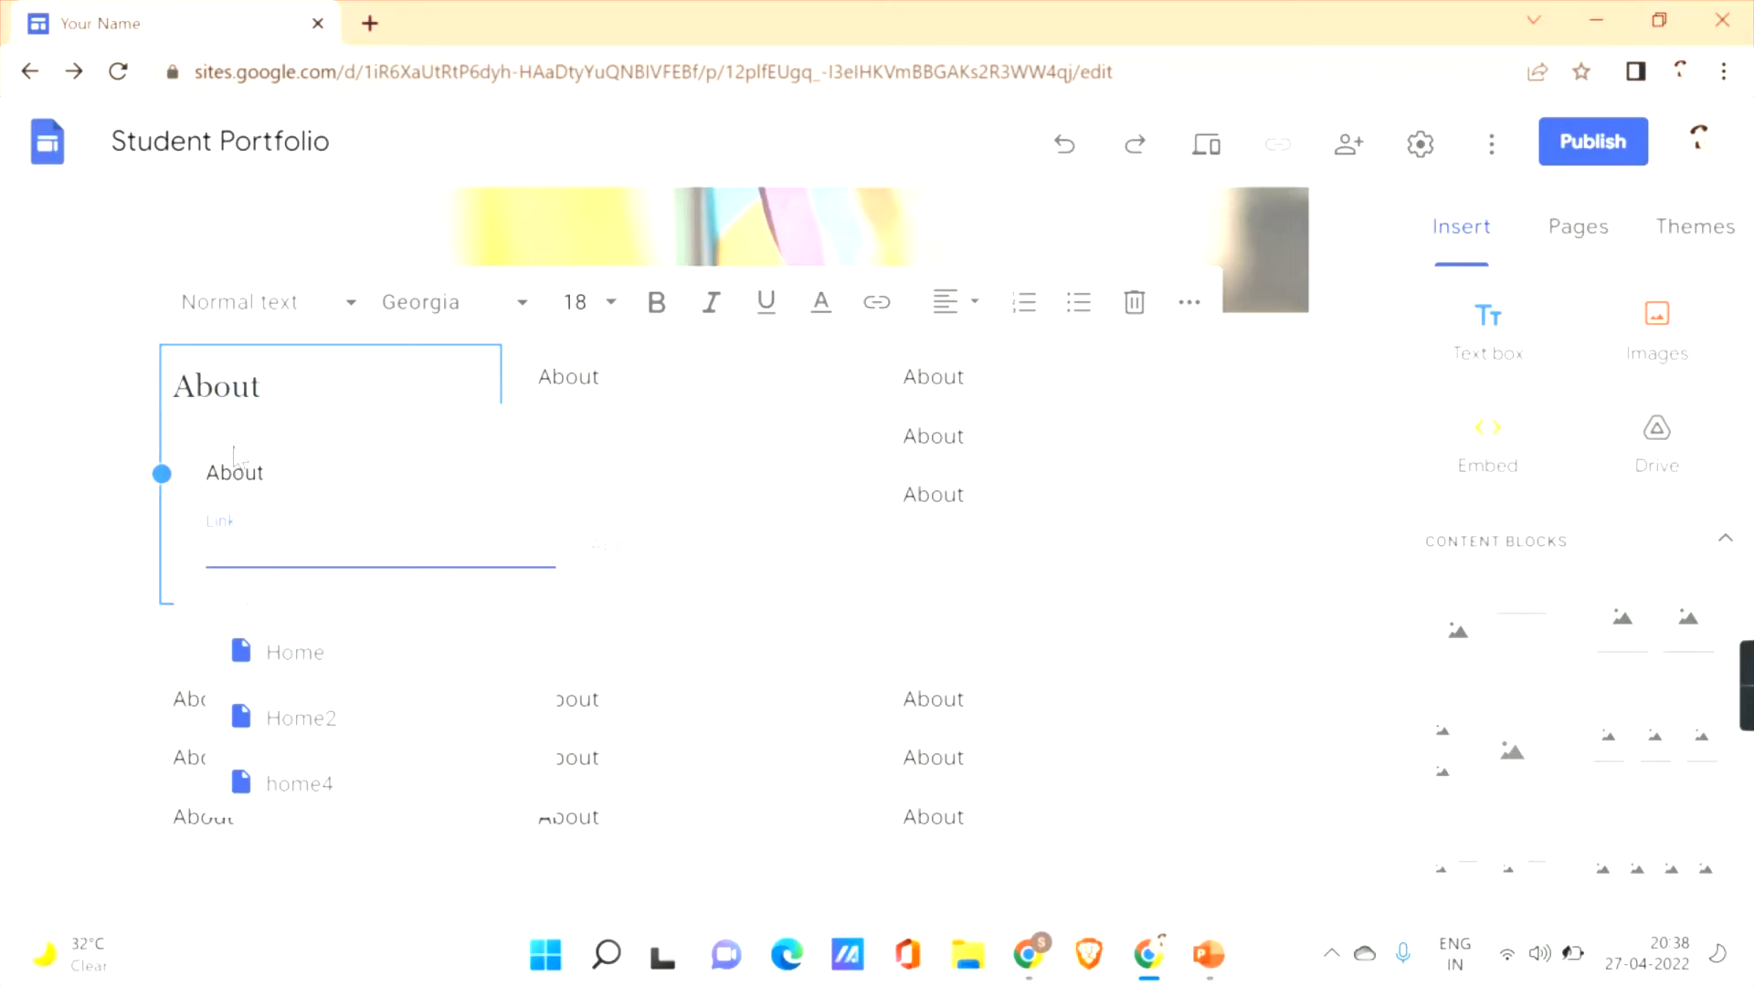
left_click(356, 654)
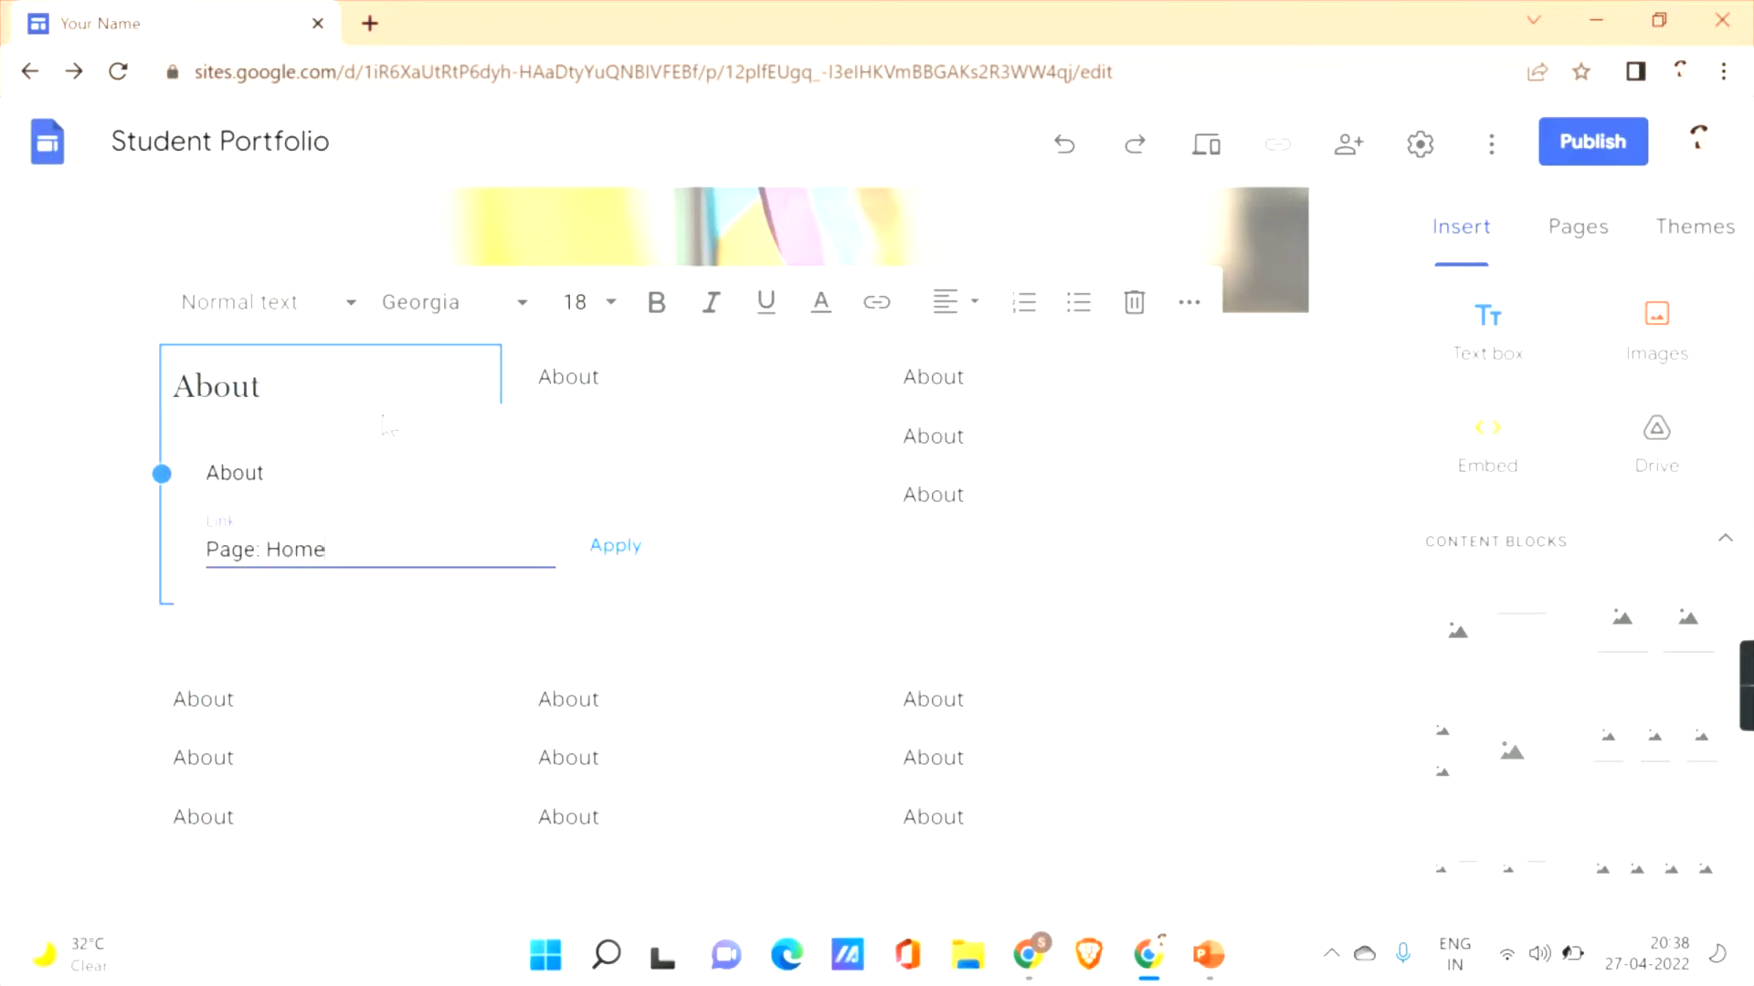
left_click(600, 551)
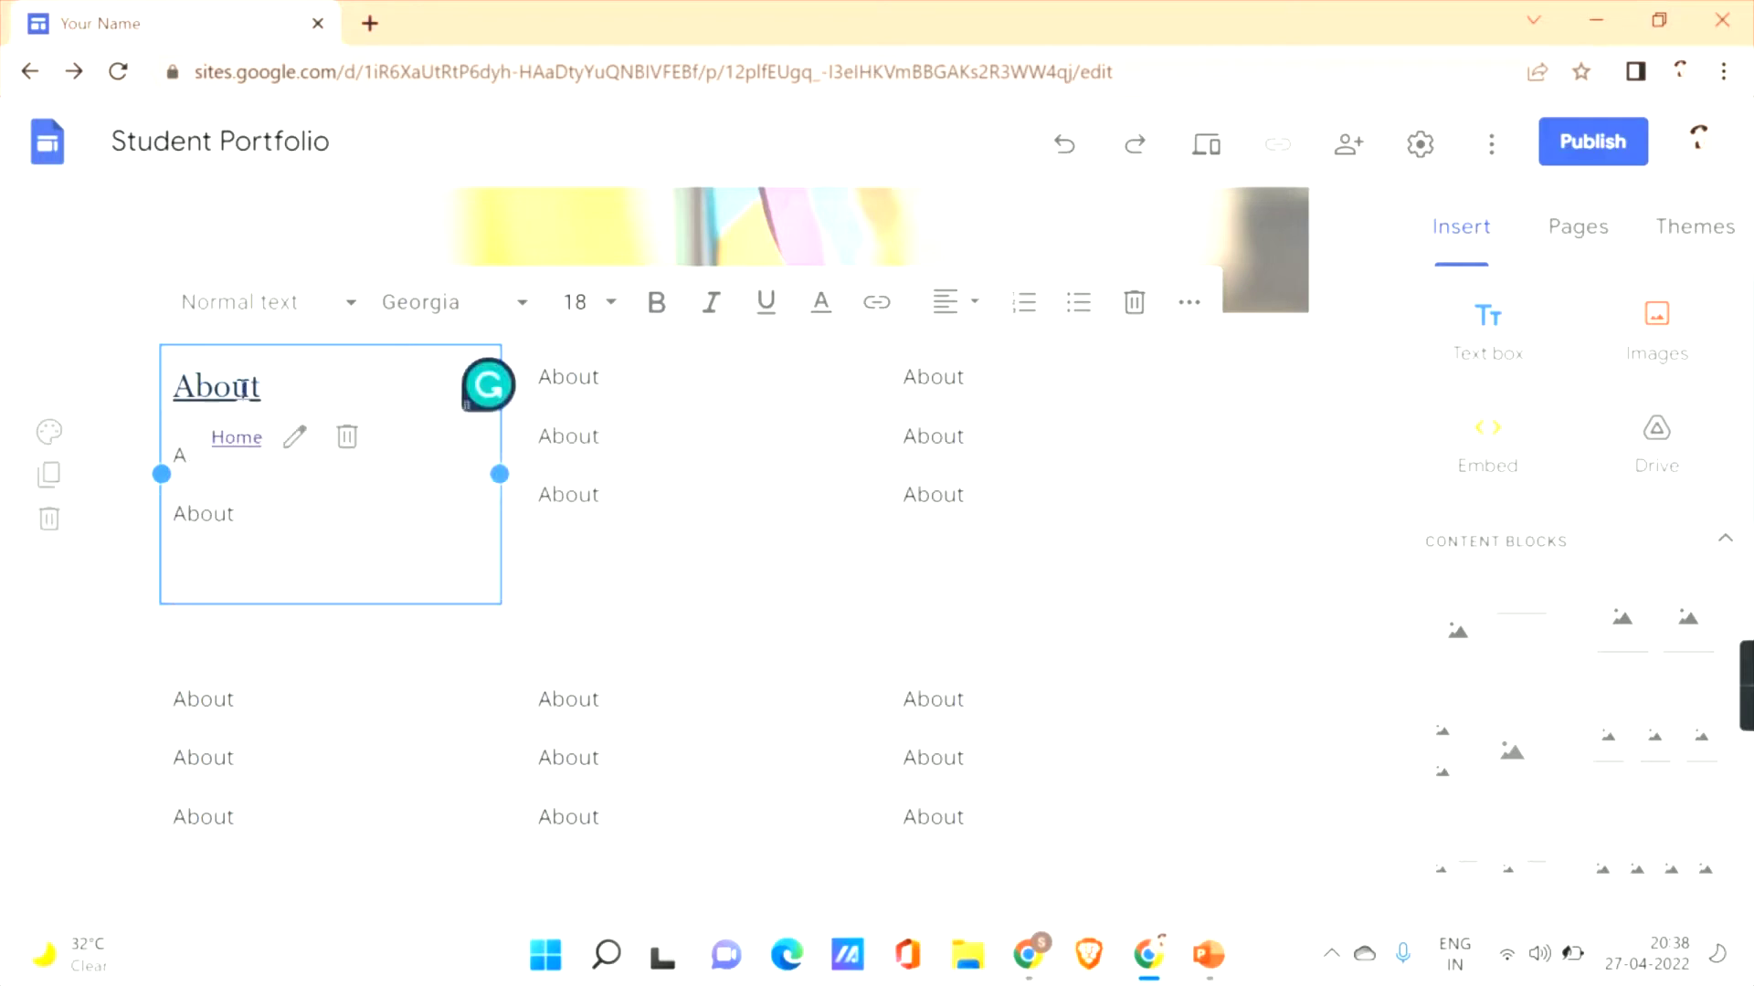
left_click(243, 442)
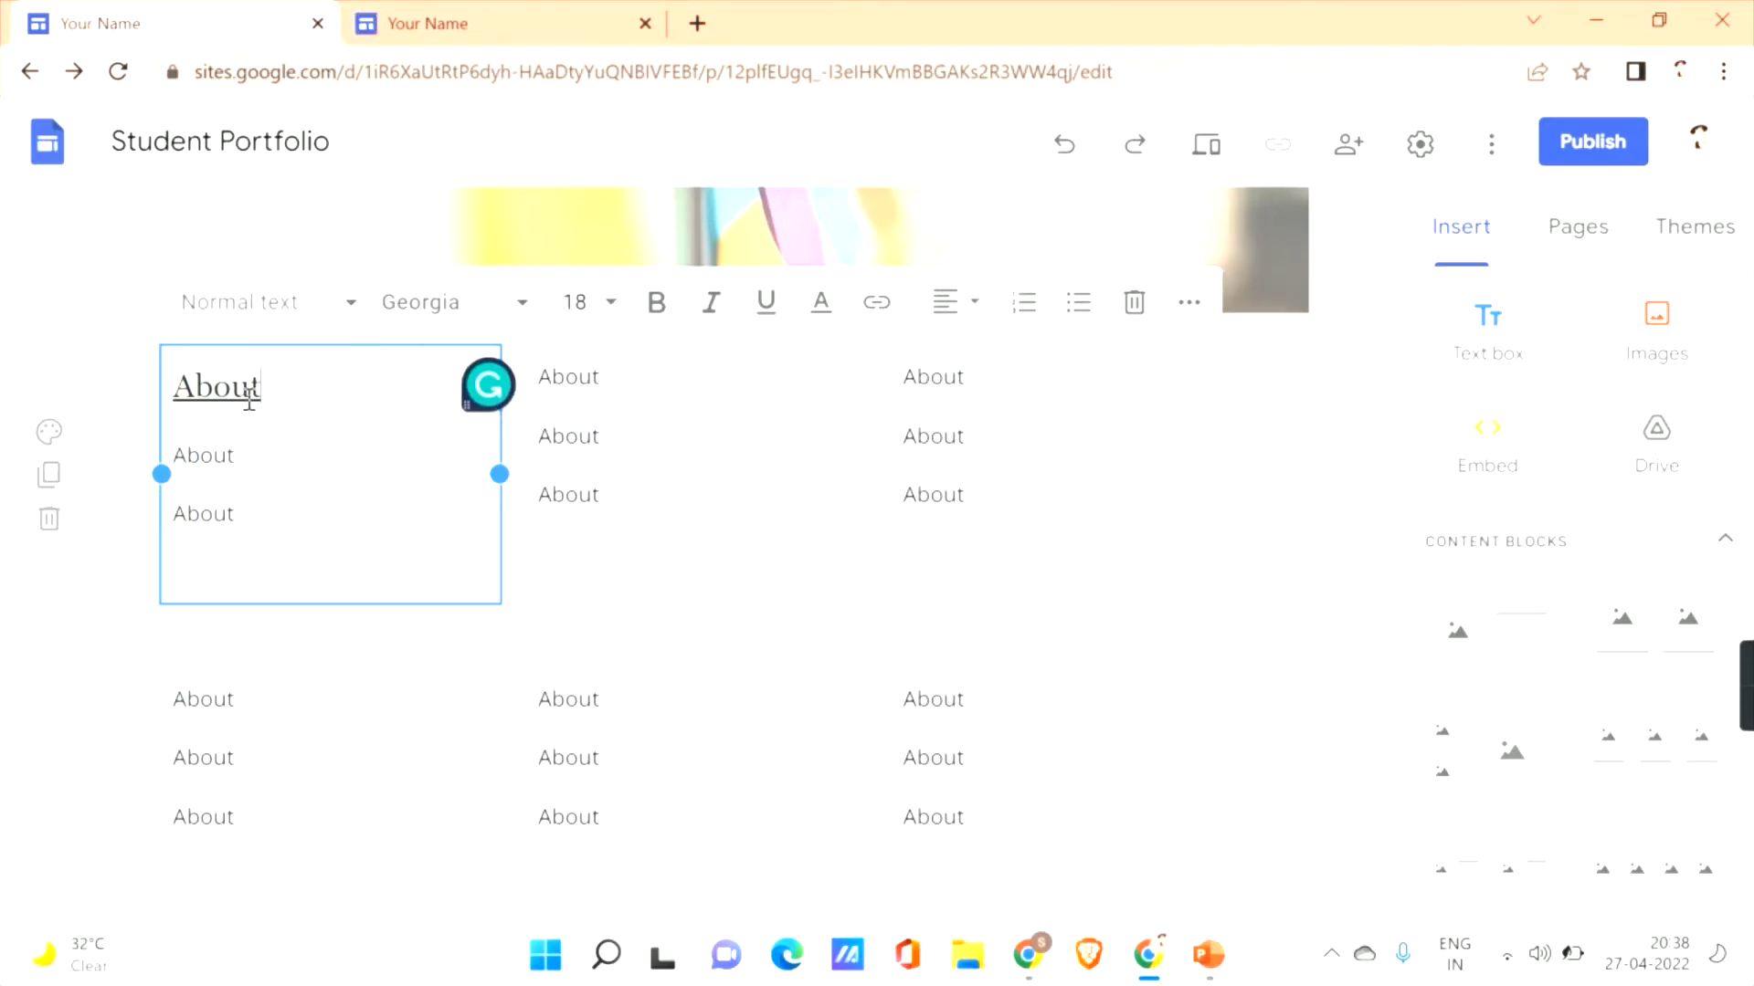
Replace the enlarged About line in the upper row's first text box with the text HOME.
key("BackSpace")
key("BackSpace")
key("BackSpace")
key("BackSpace")
key("BackSpace")
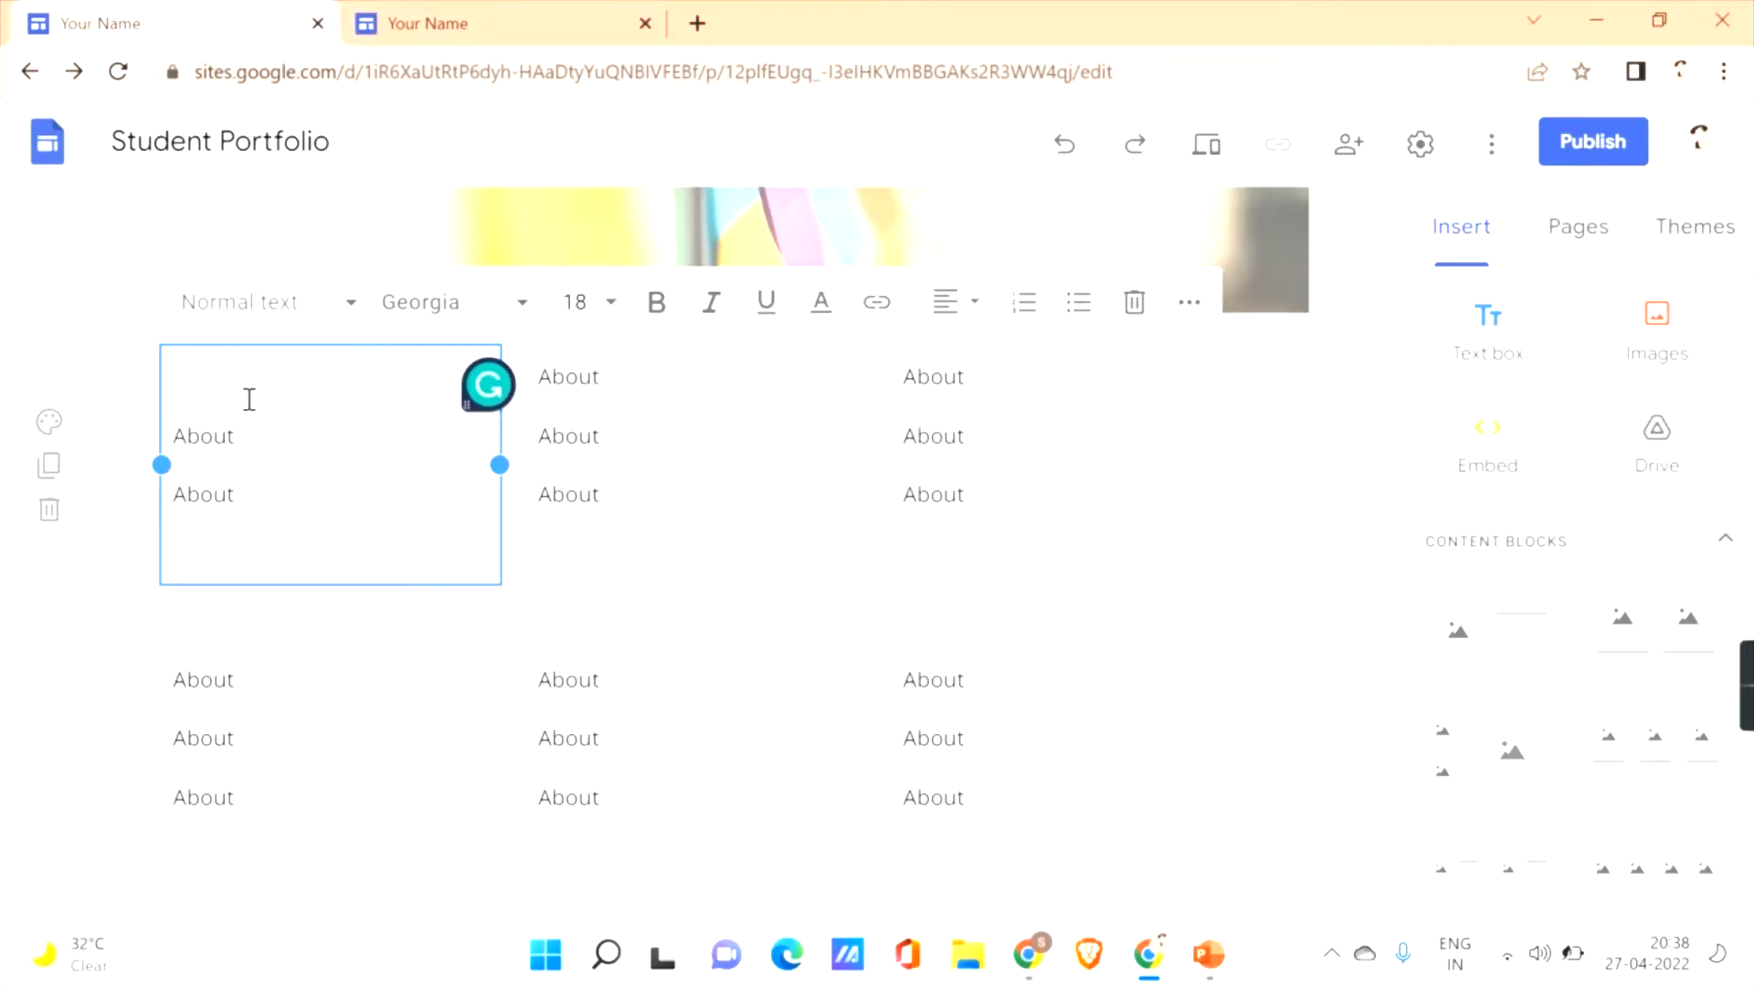
type("HOME")
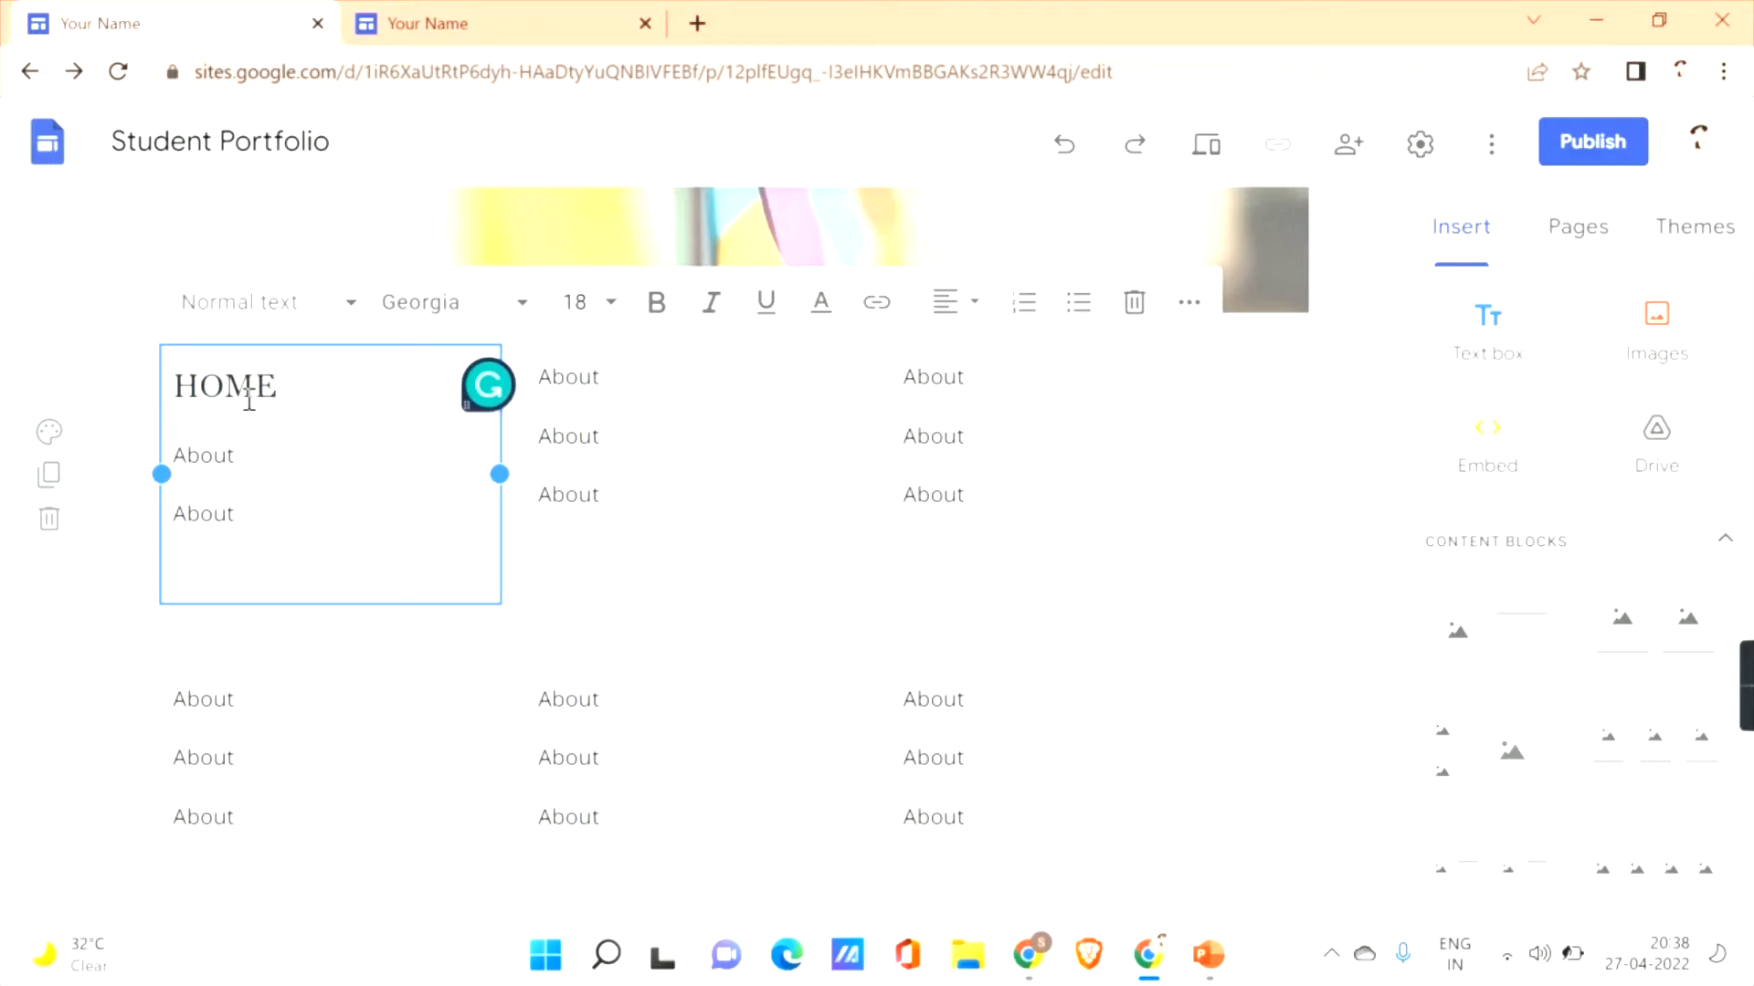
Link the HOME line to the site's Home page.
left_click(873, 309)
left_click(301, 649)
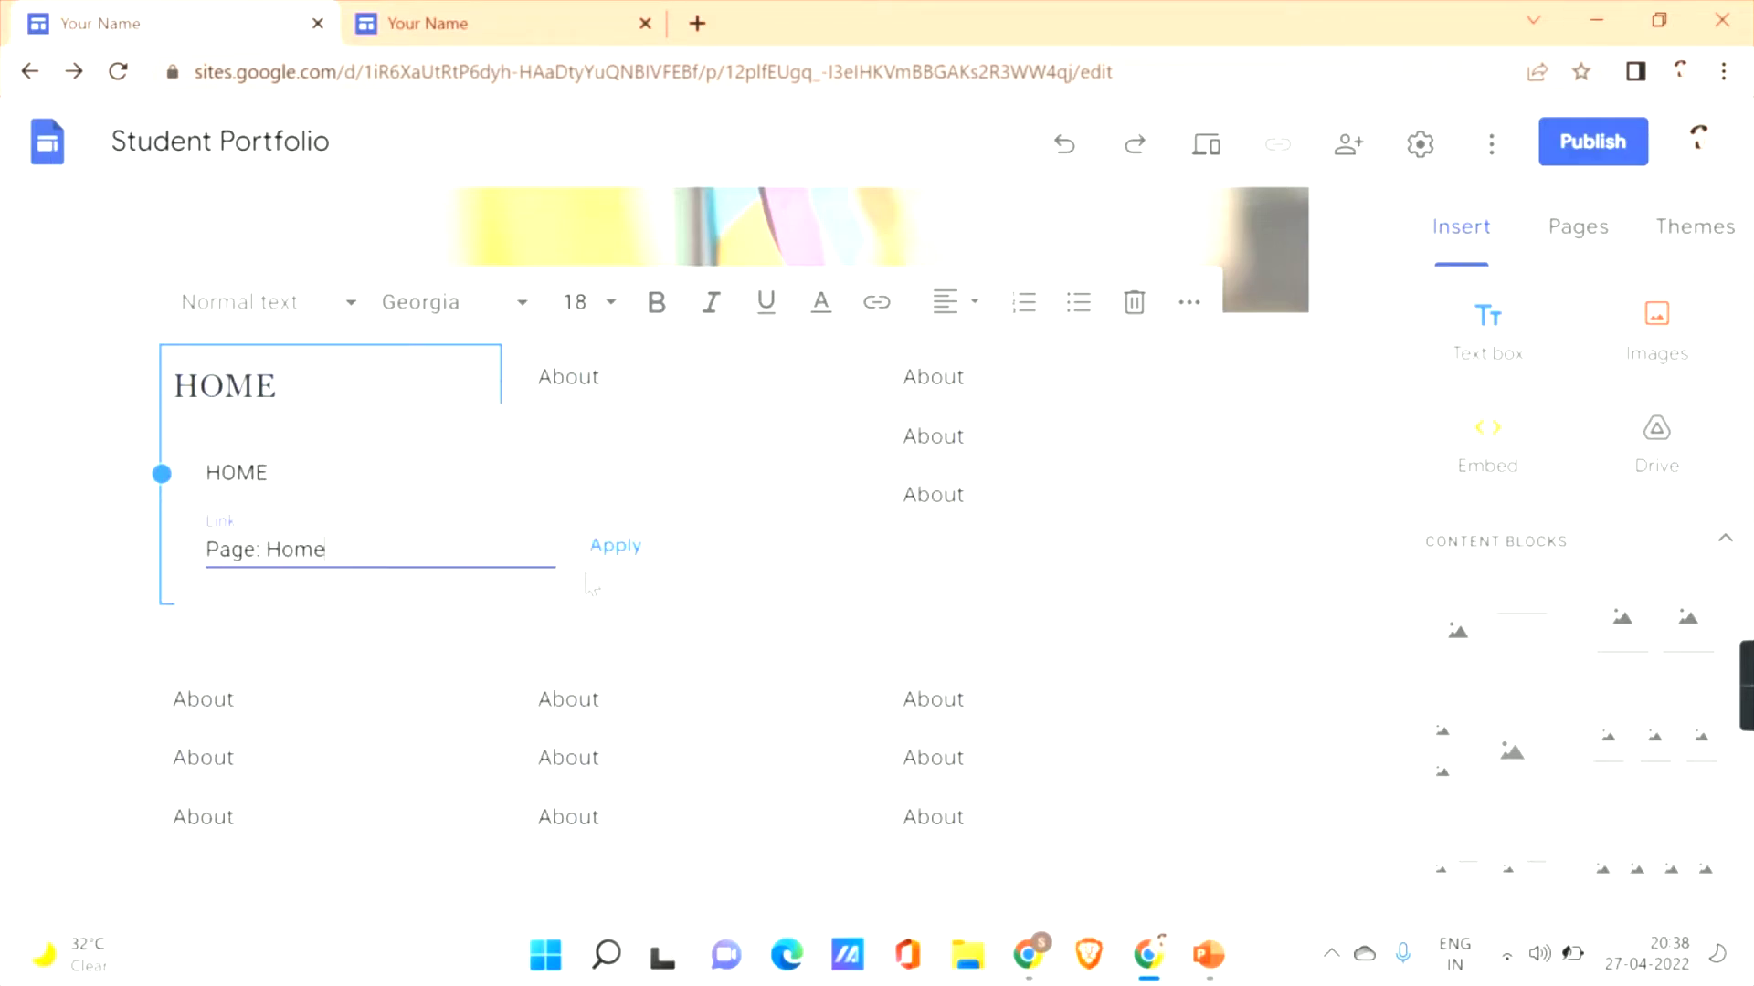
left_click(614, 564)
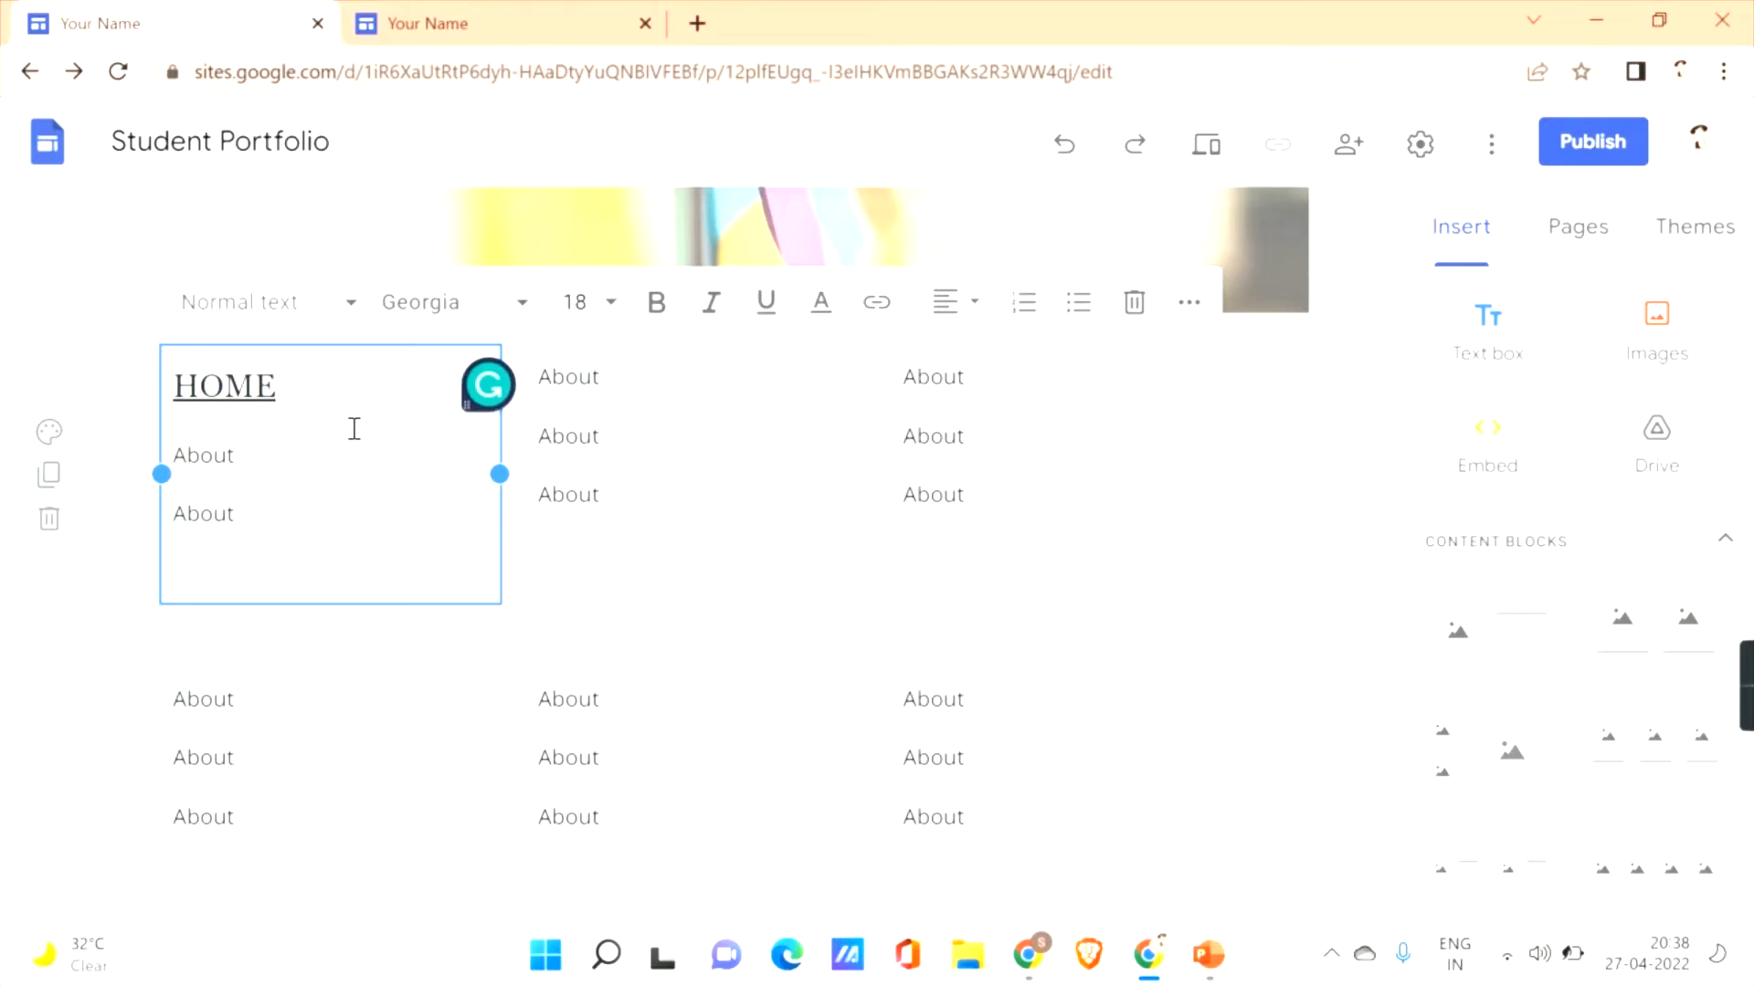
Try center and right alignment on the second About line of the upper row's third text box.
left_click(1030, 404)
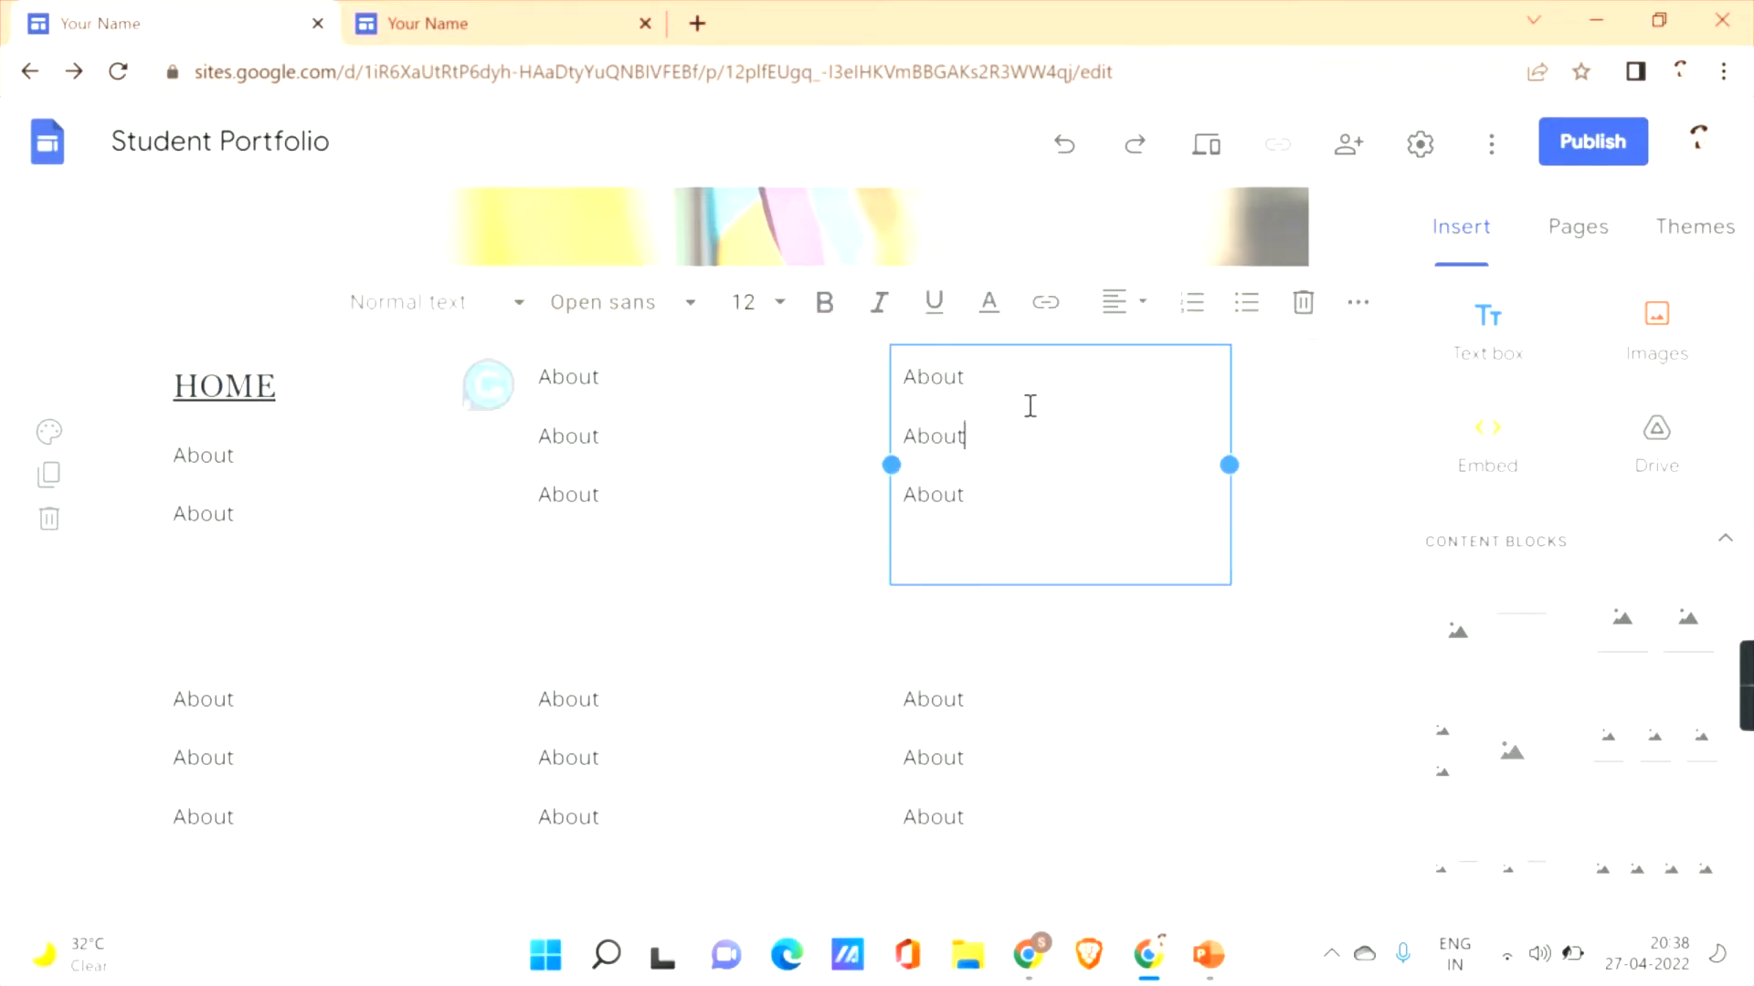
left_click(1125, 312)
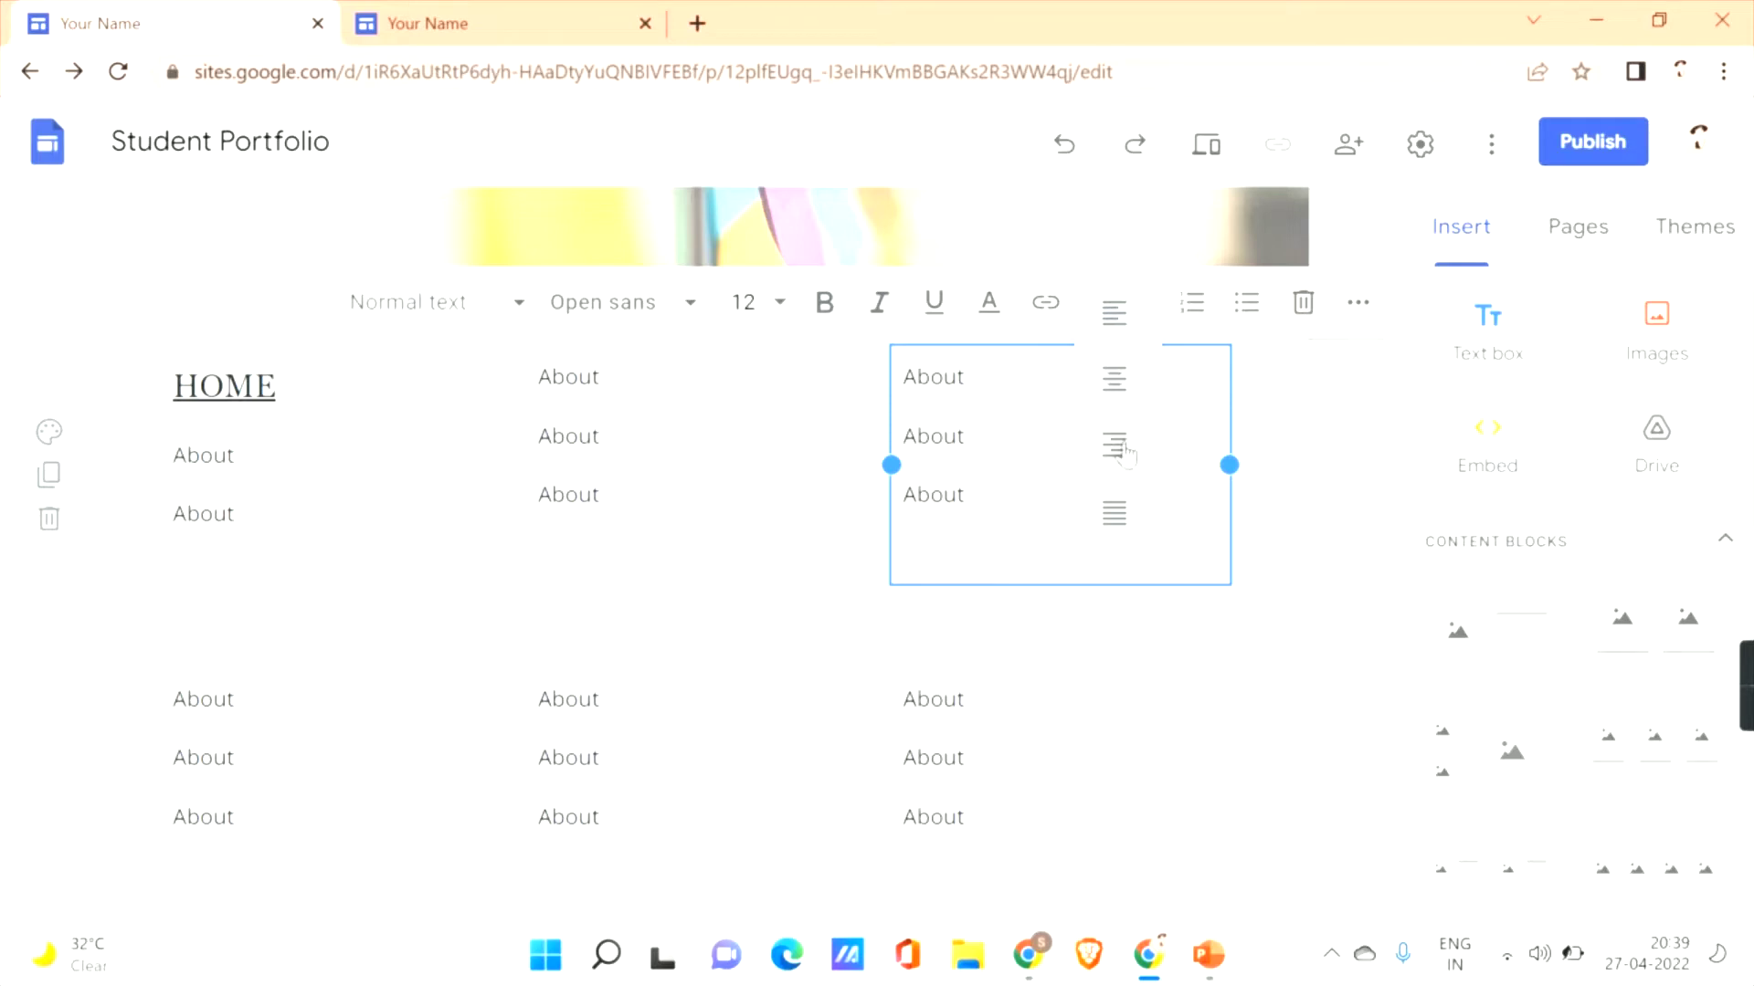
left_click(1115, 382)
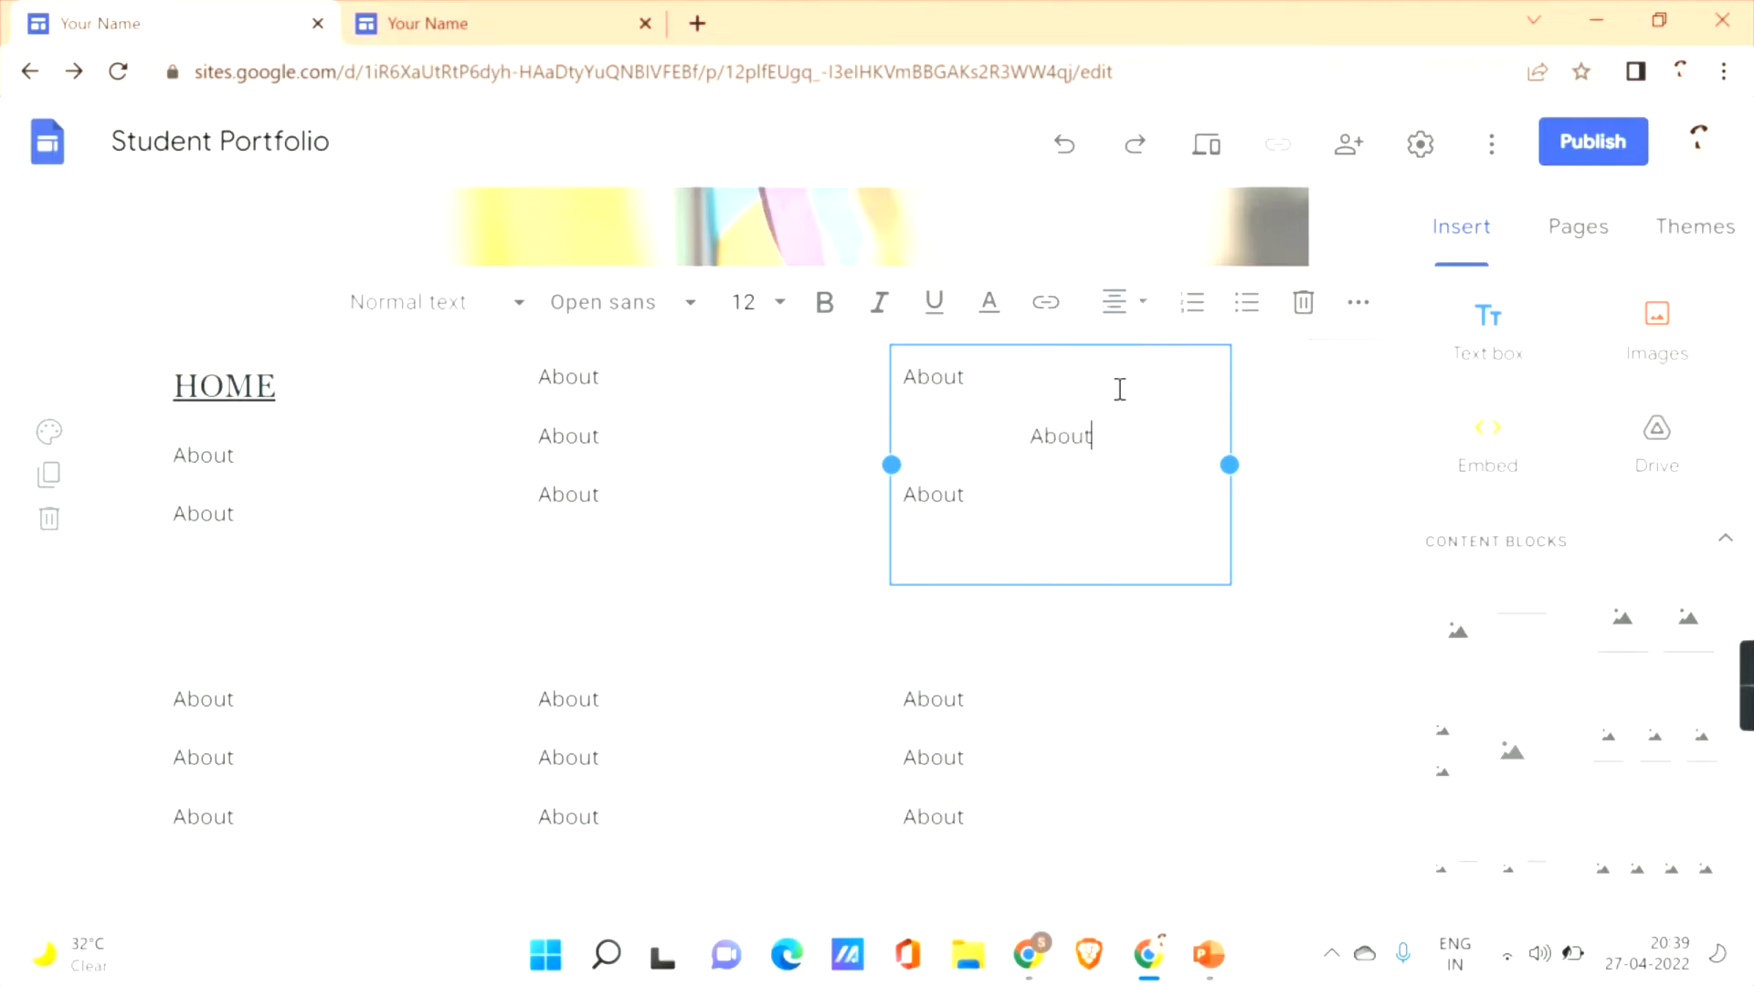
left_click(1131, 320)
left_click(1120, 444)
left_click(1124, 306)
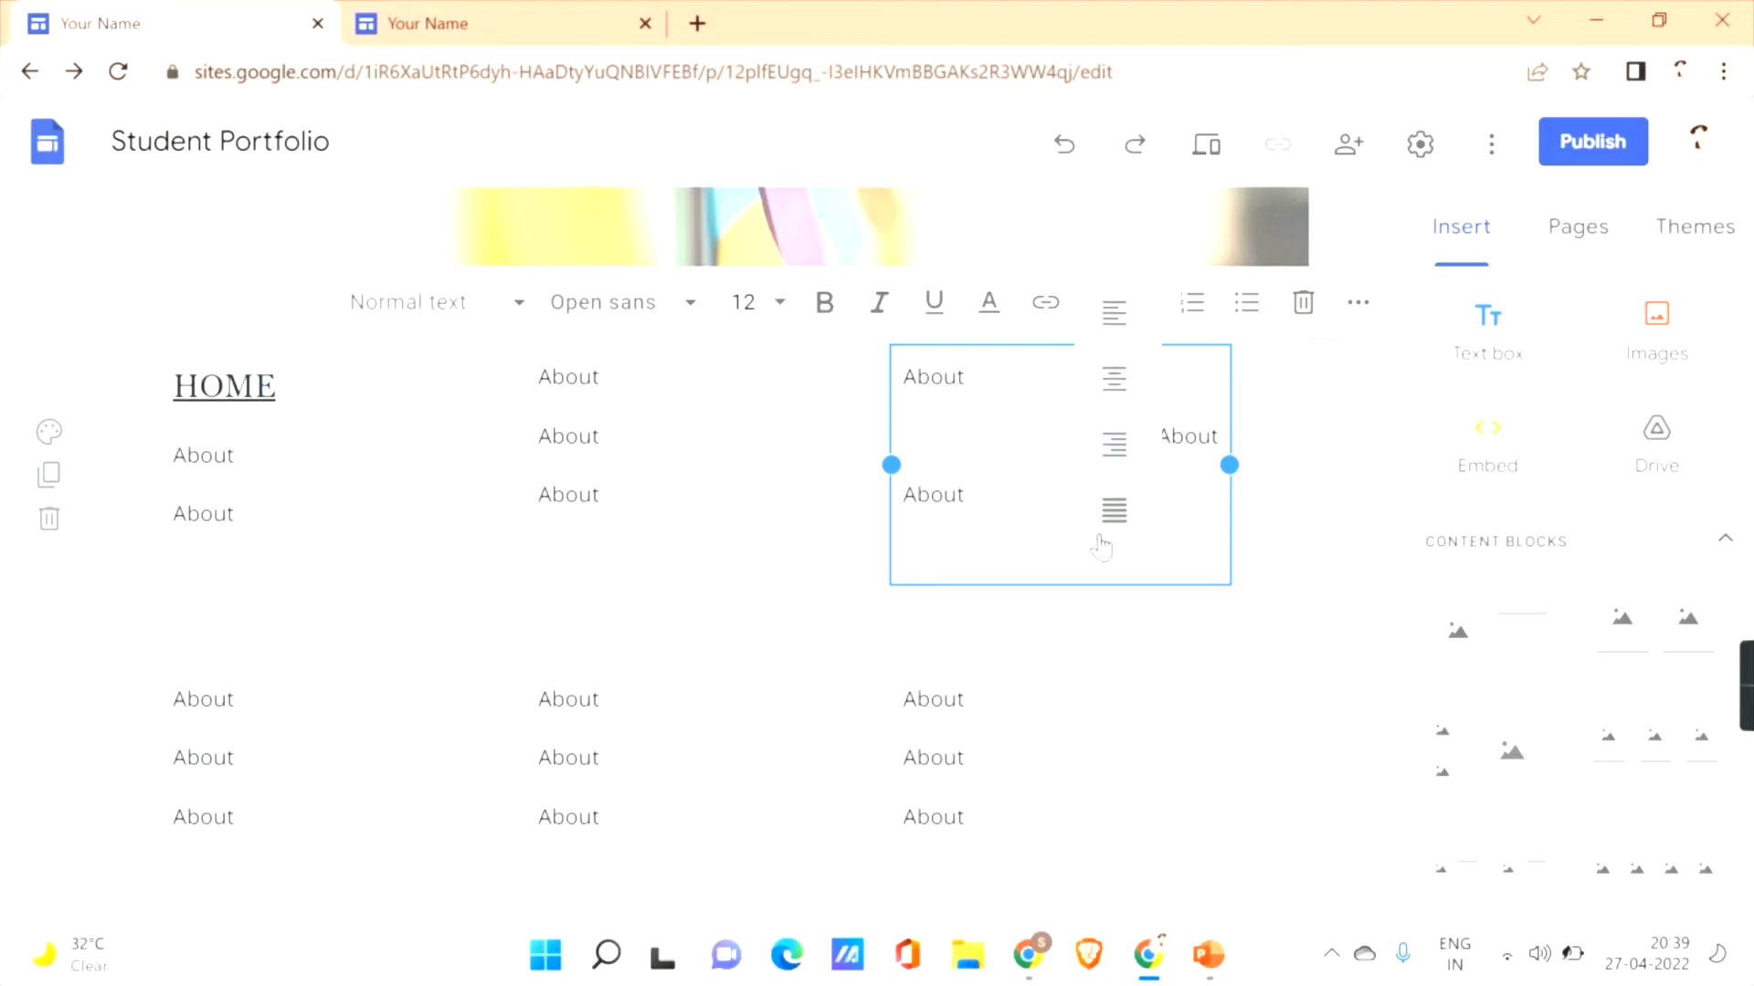
Center all three About lines in the upper row's third text box.
left_click(914, 389)
left_click(1142, 305)
left_click(1118, 378)
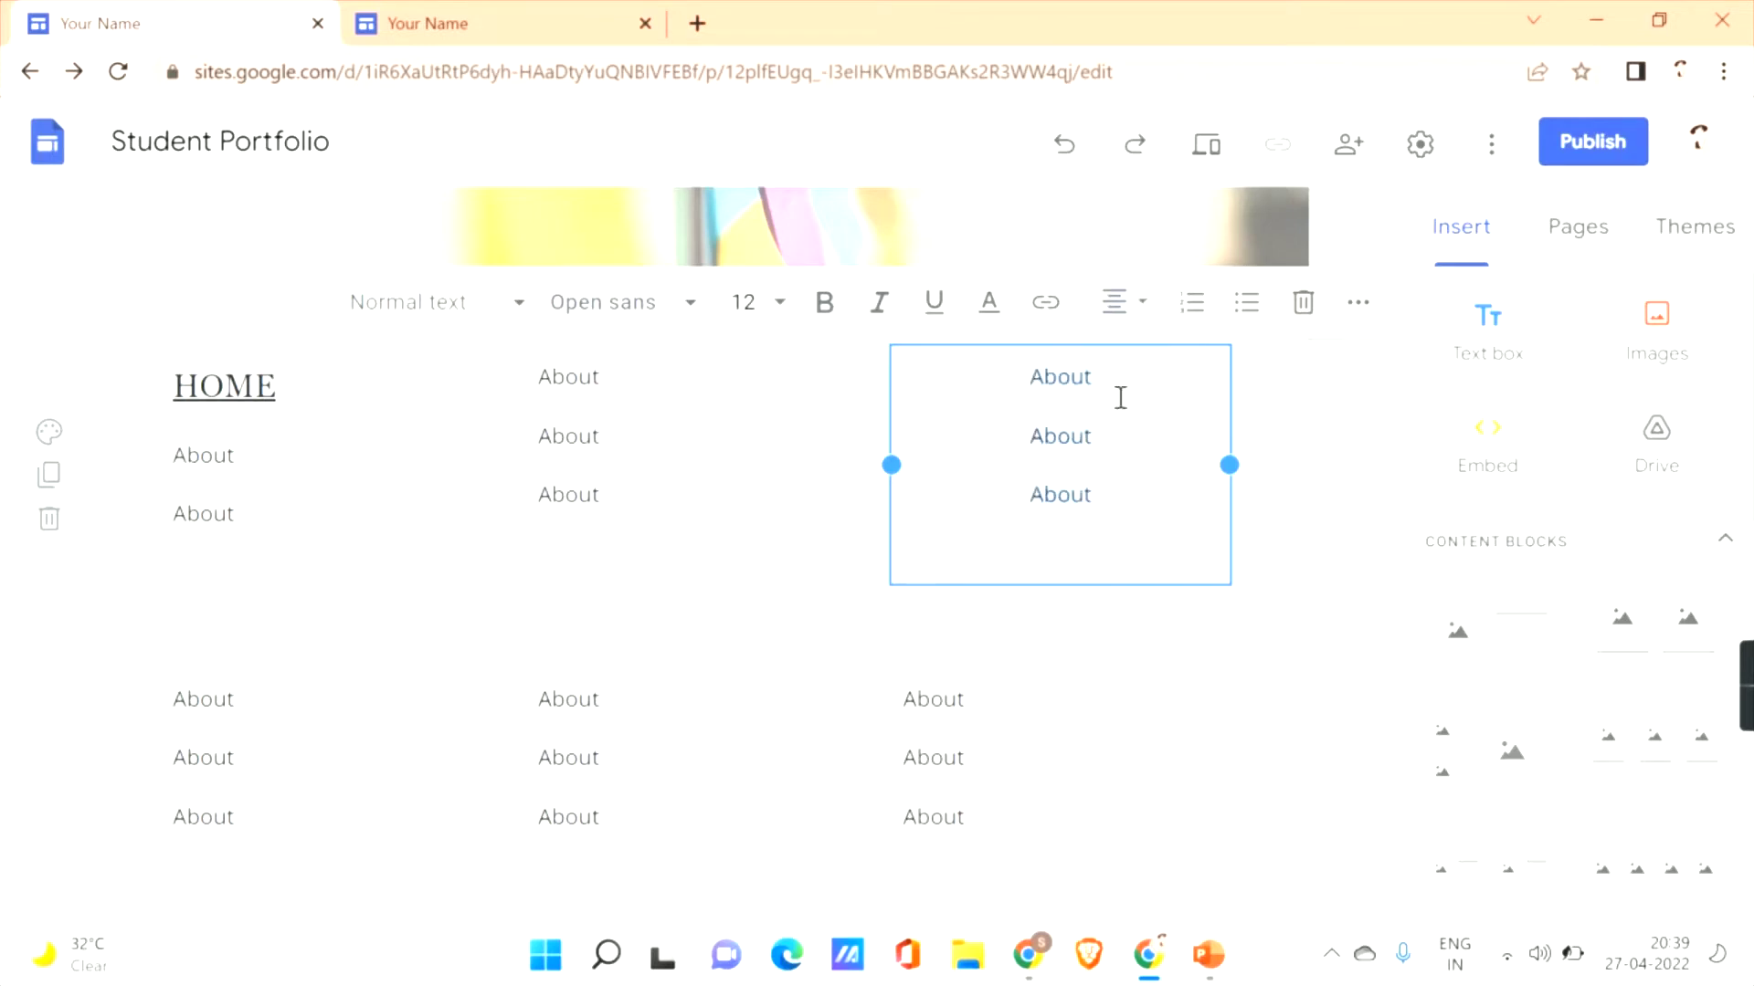
left_click(1272, 567)
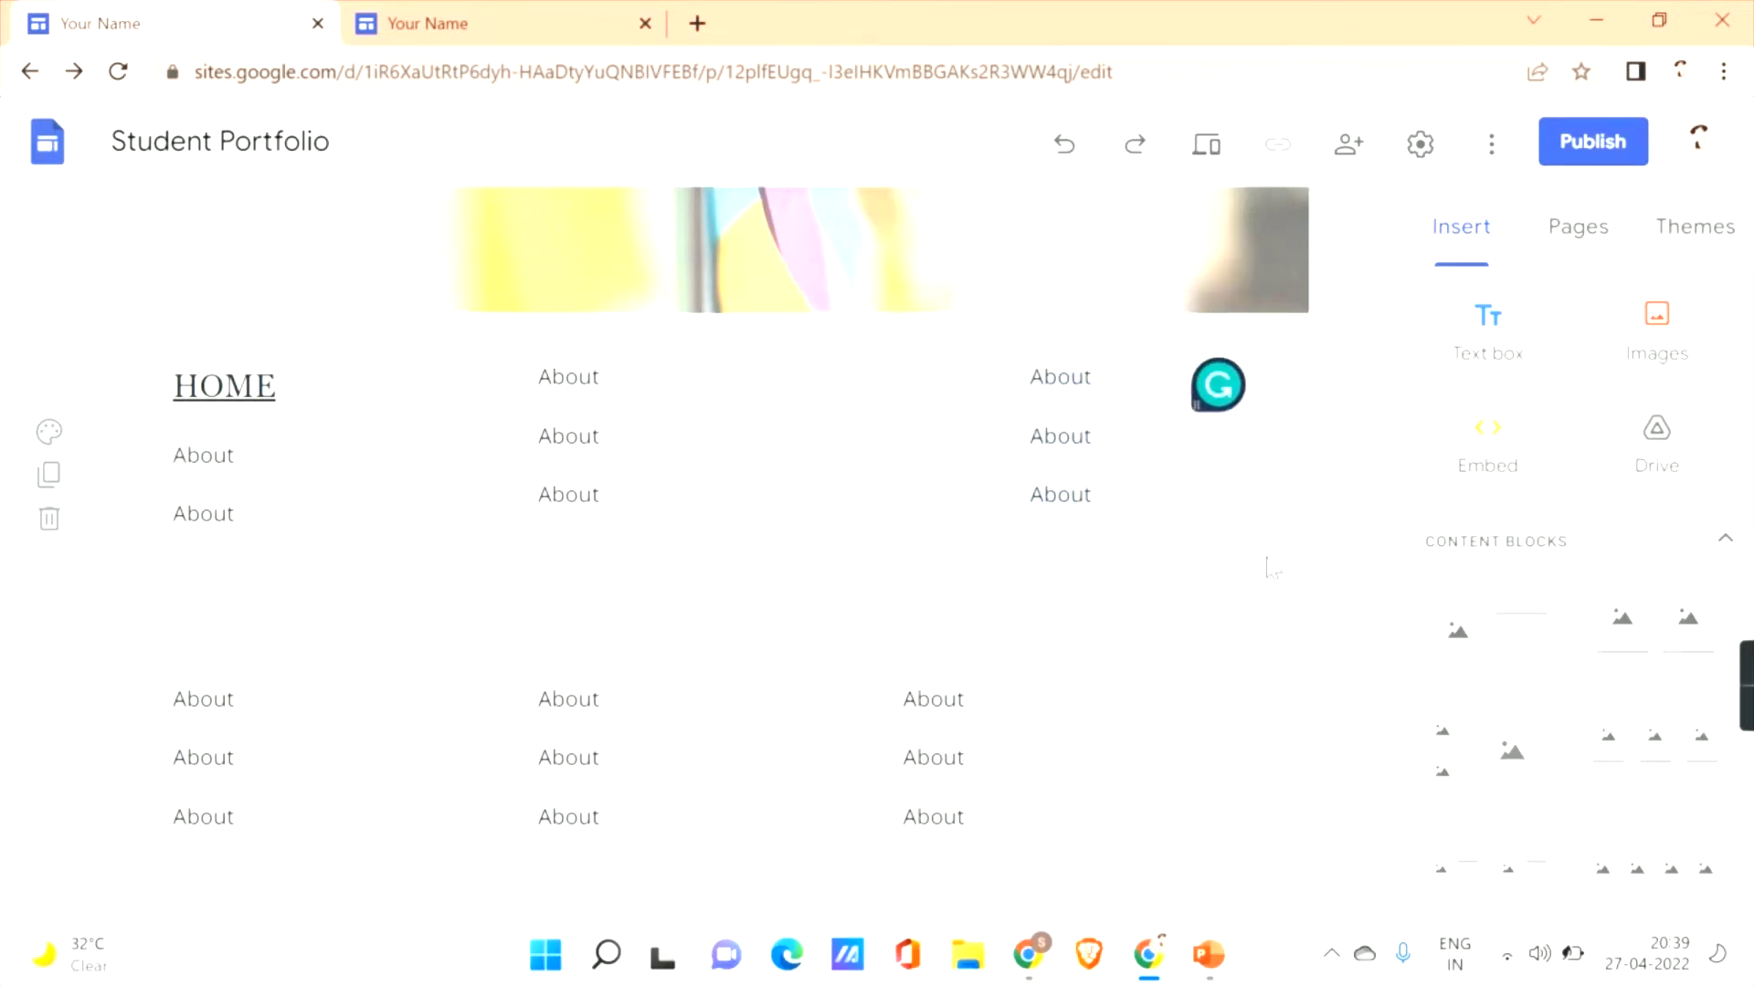
Center all three About lines in the upper row's middle text box.
left_click(1017, 441)
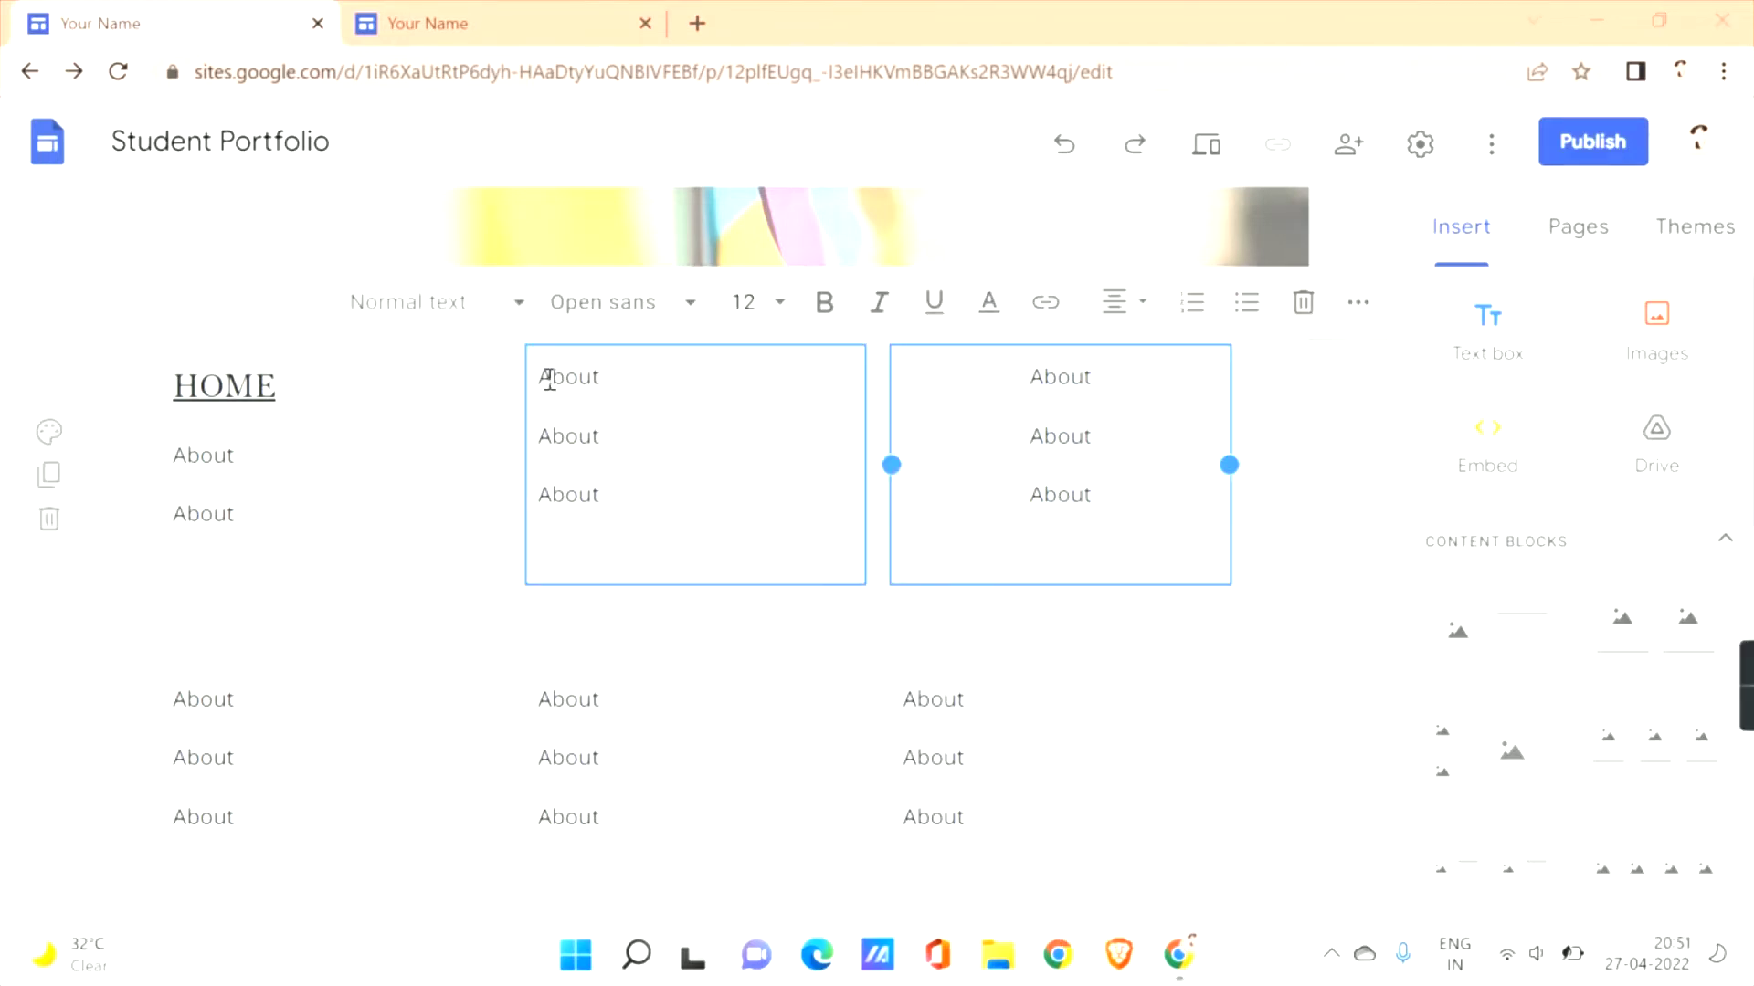
left_click(543, 376)
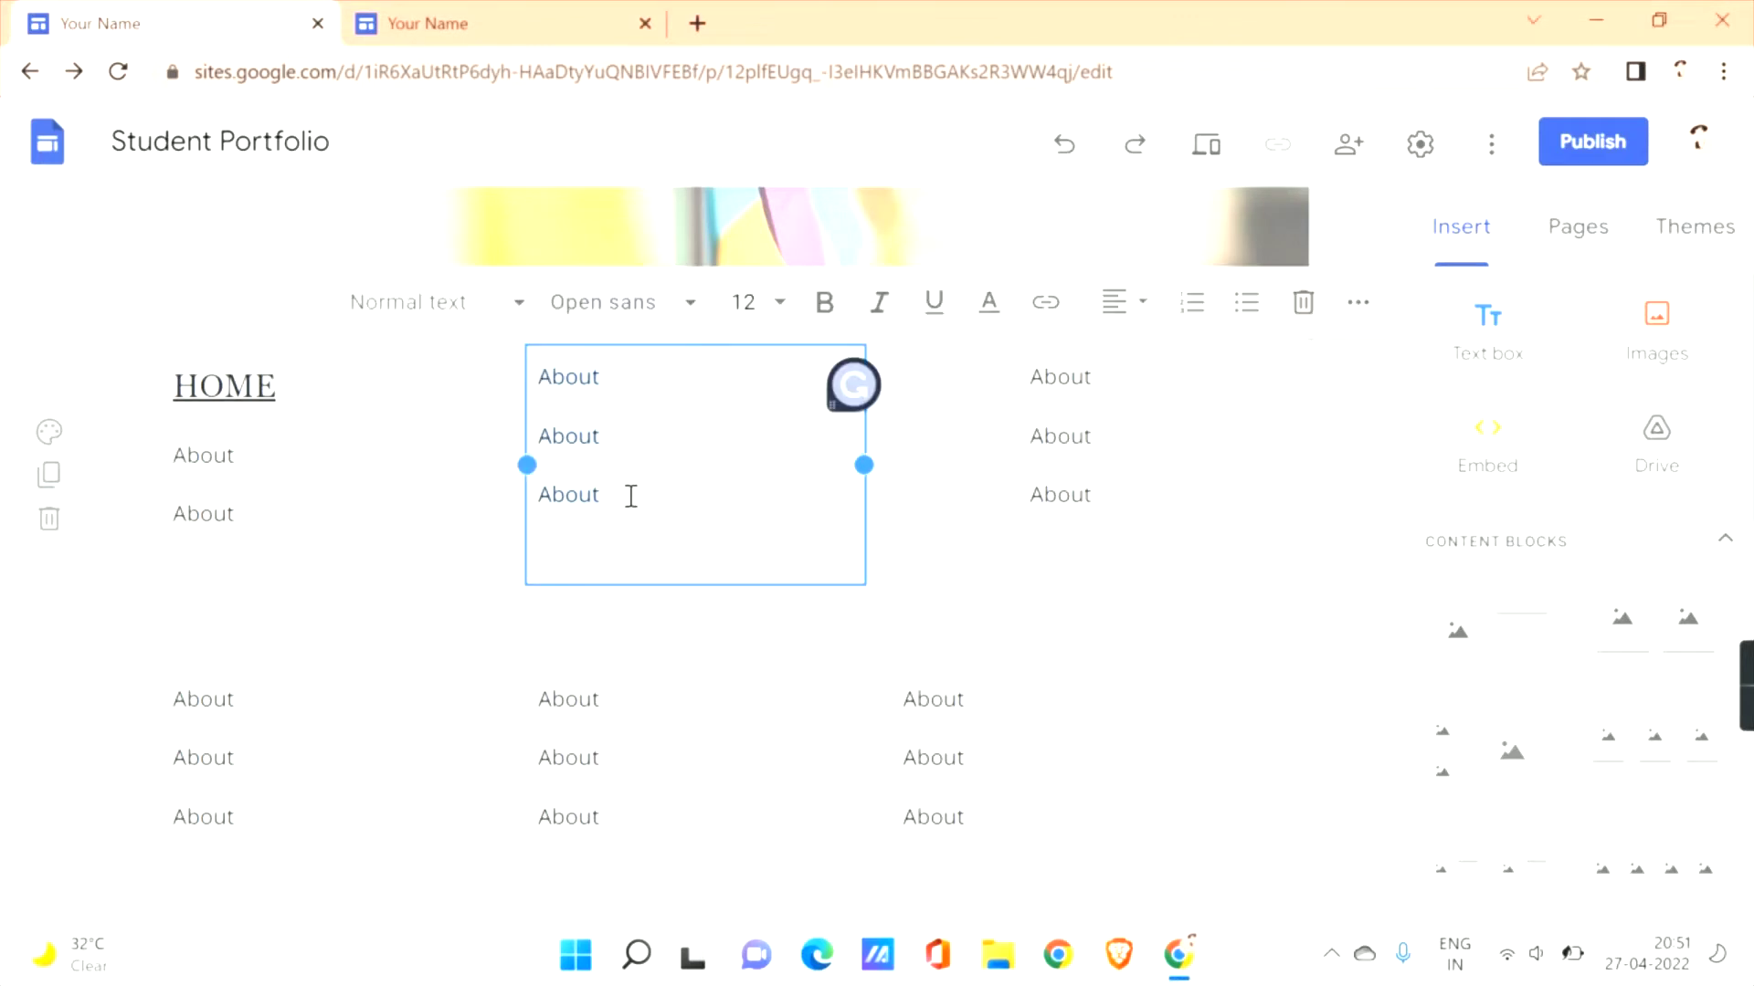
left_click(1126, 306)
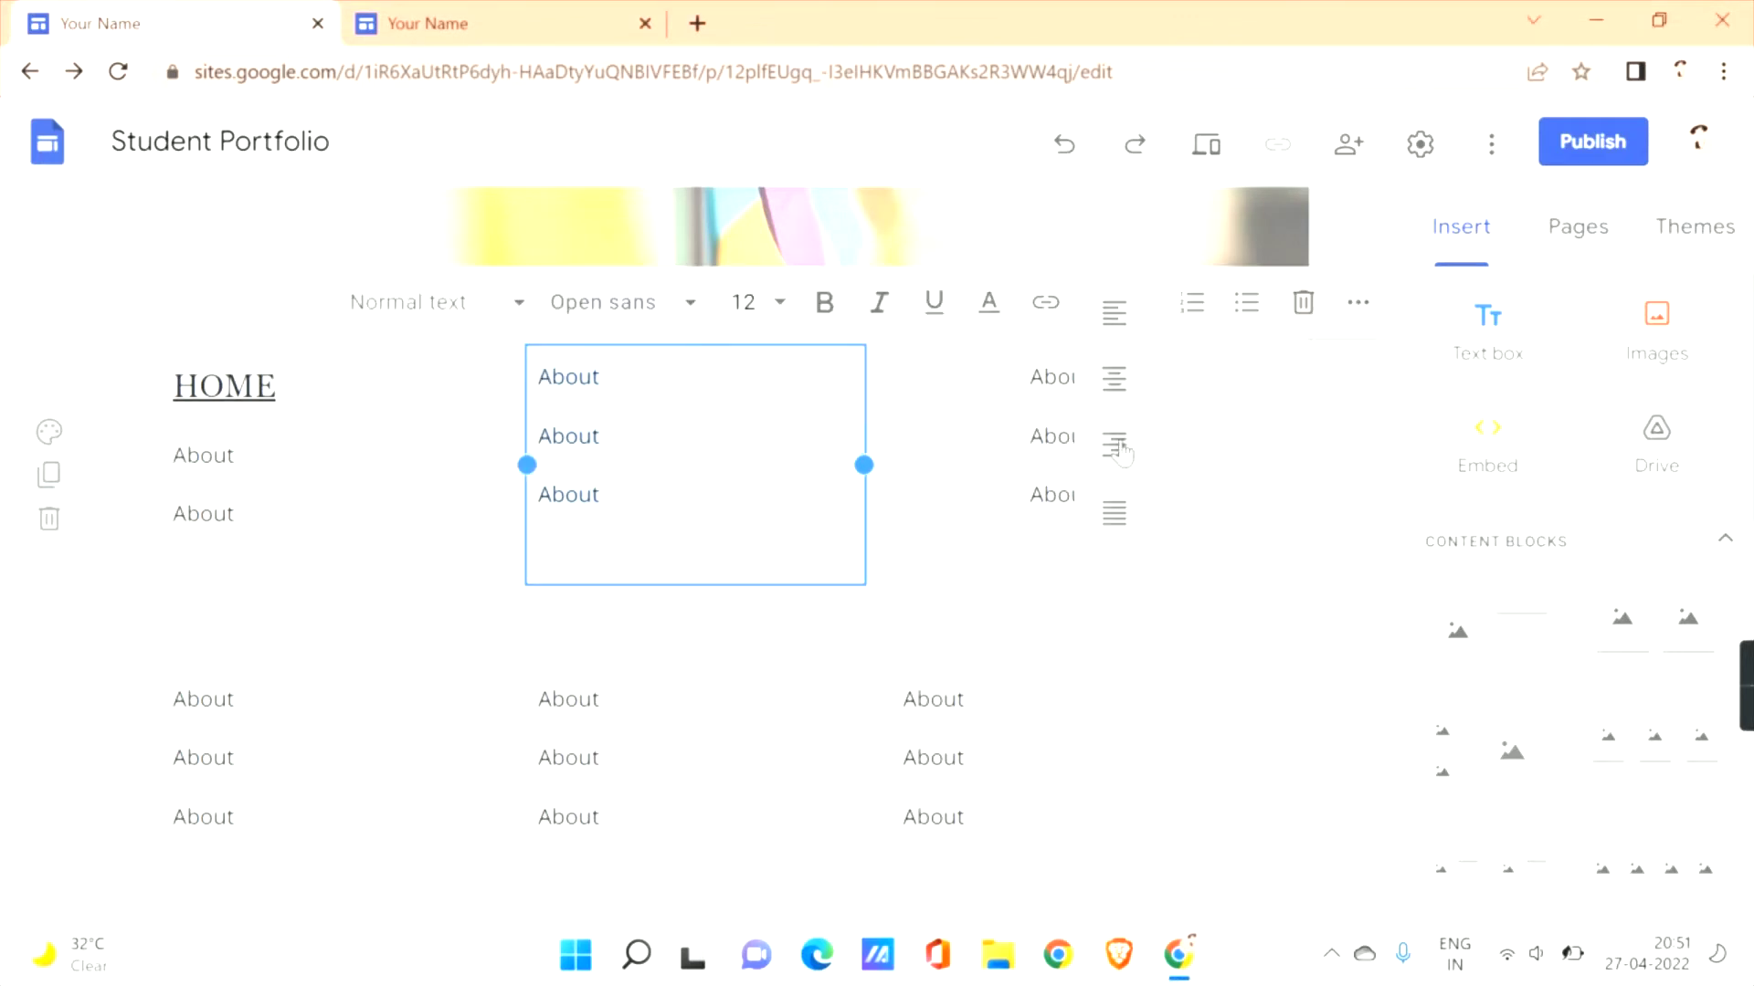
left_click(1115, 405)
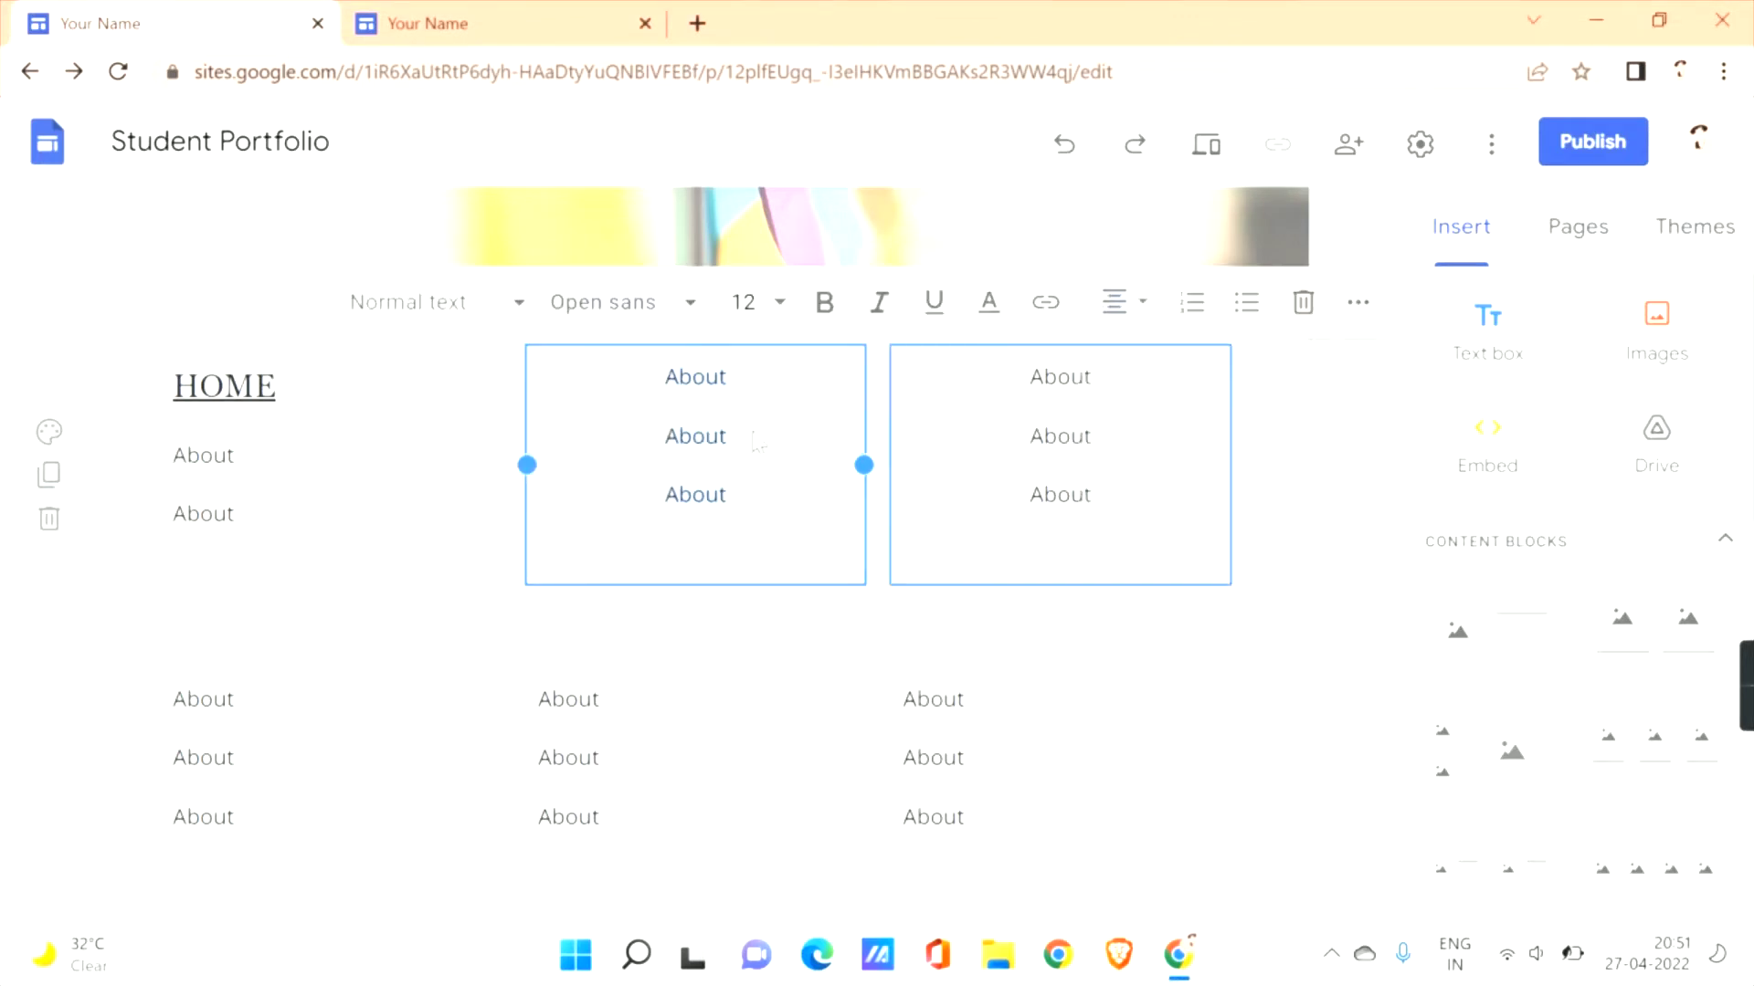
left_click(1002, 619)
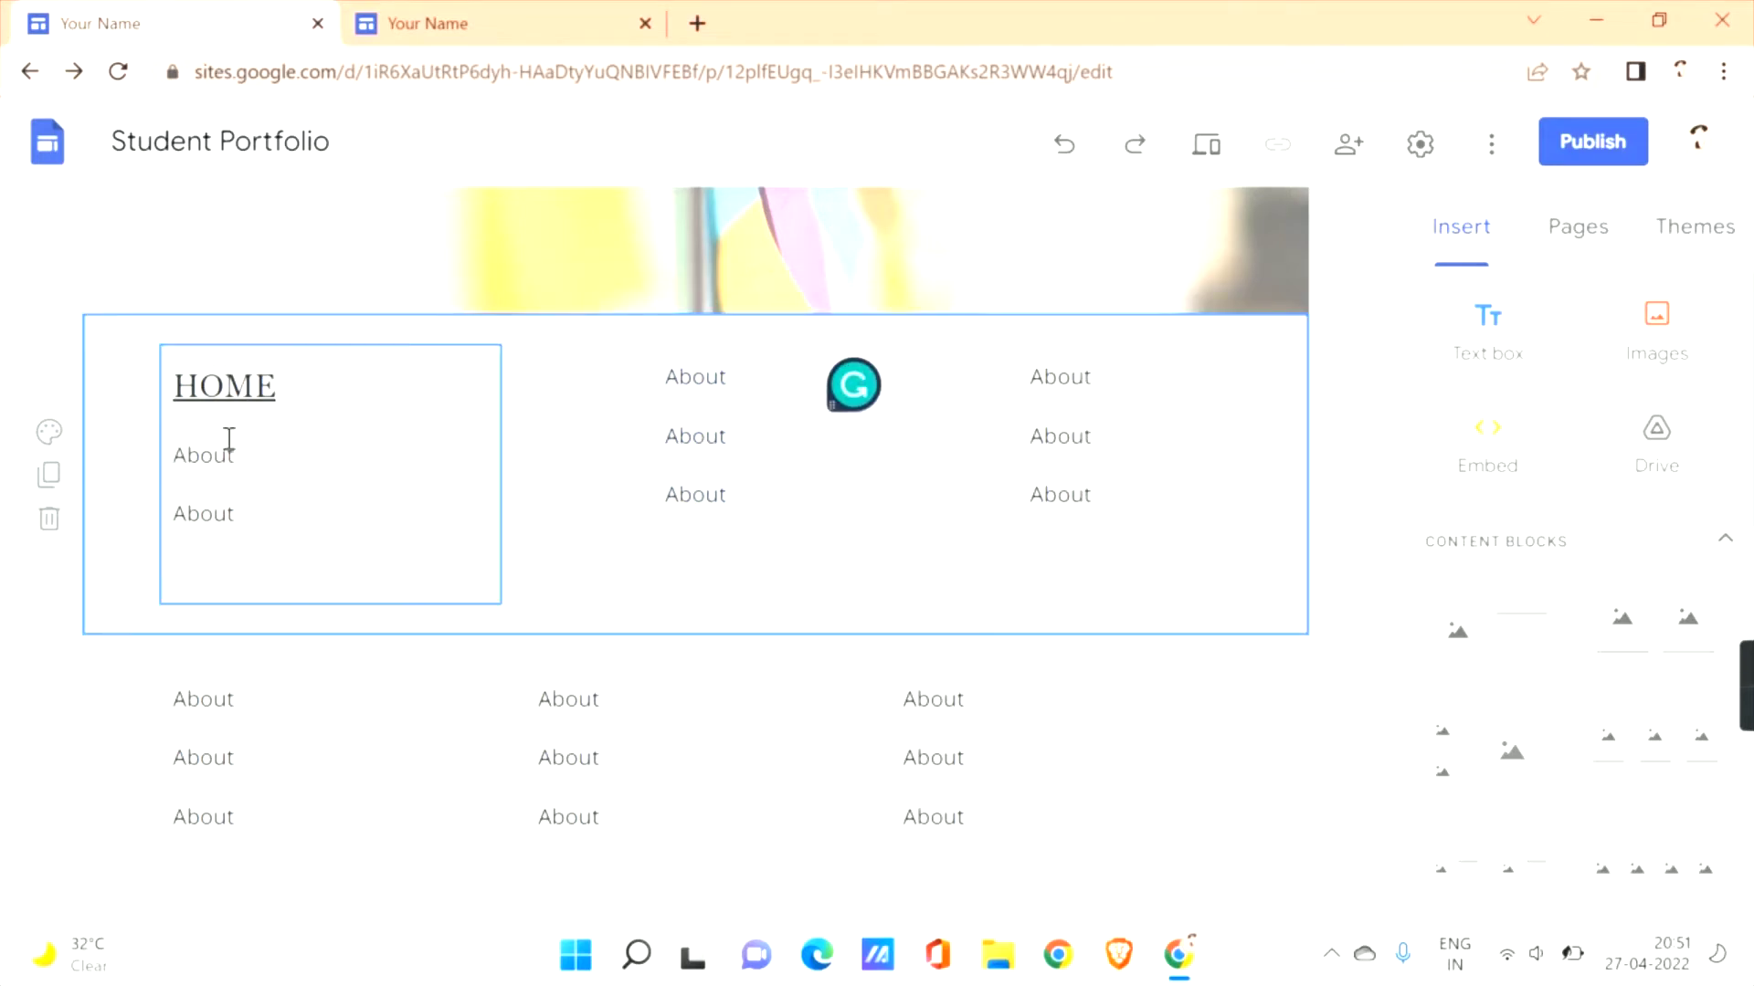
left_click(1041, 383)
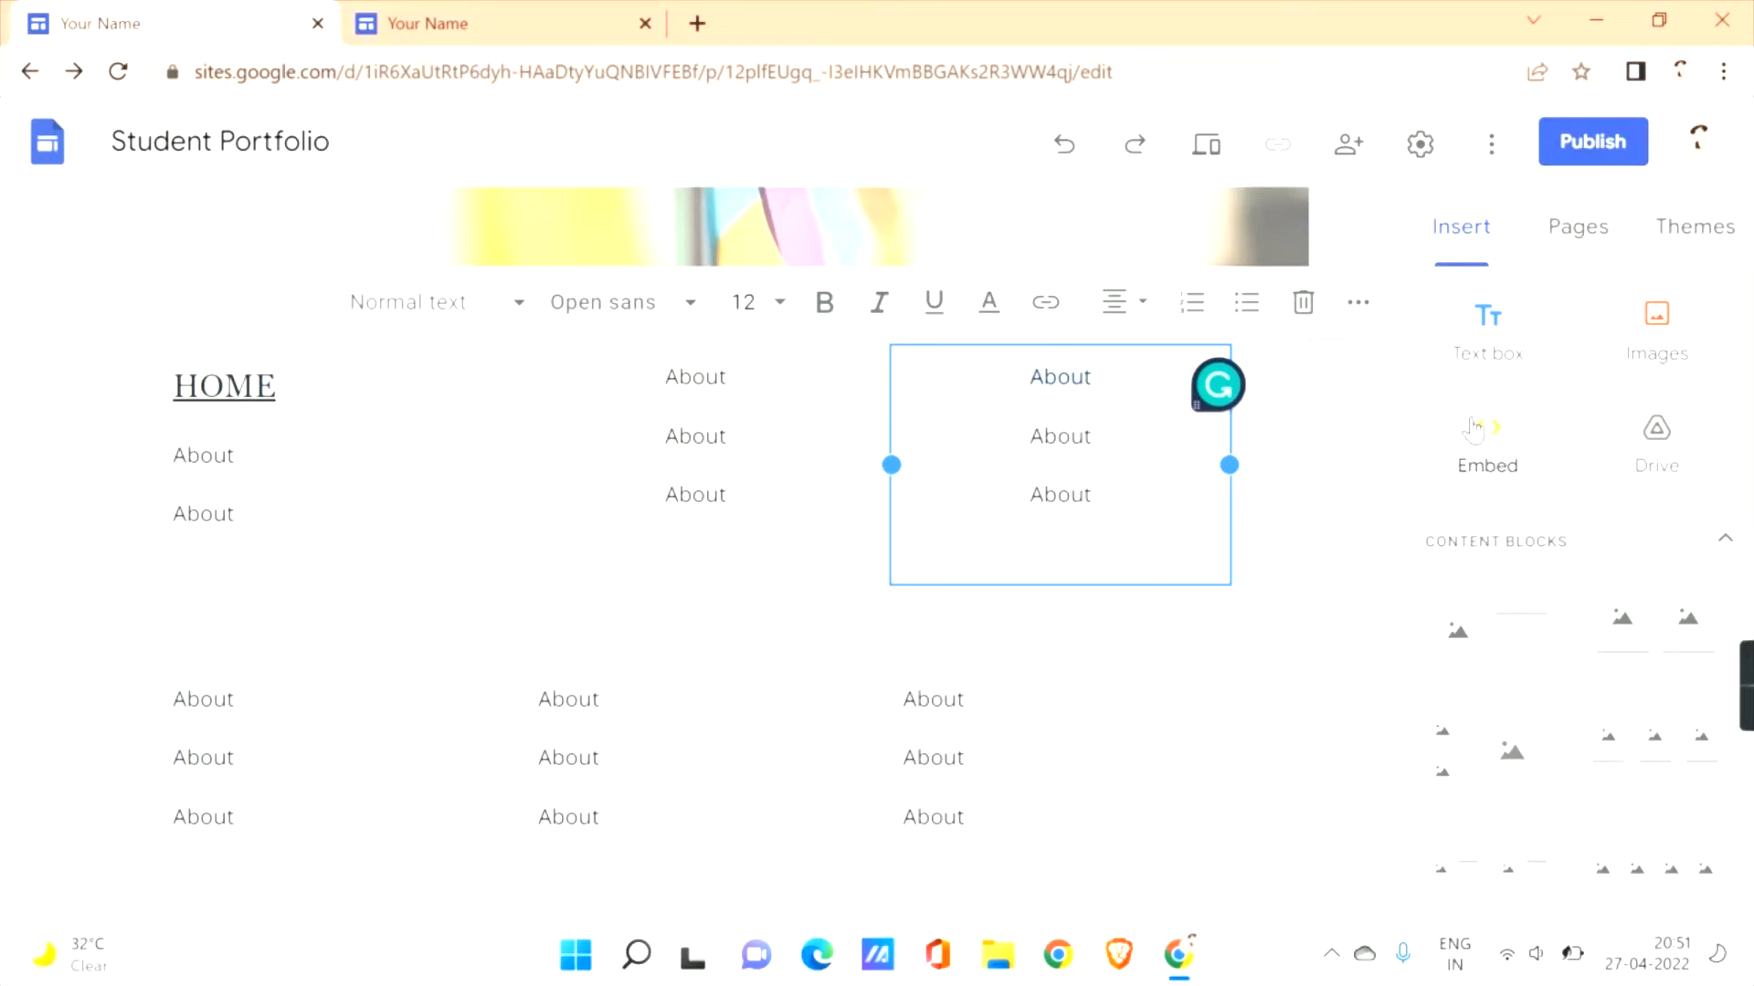
left_click(1473, 430)
left_click(689, 438)
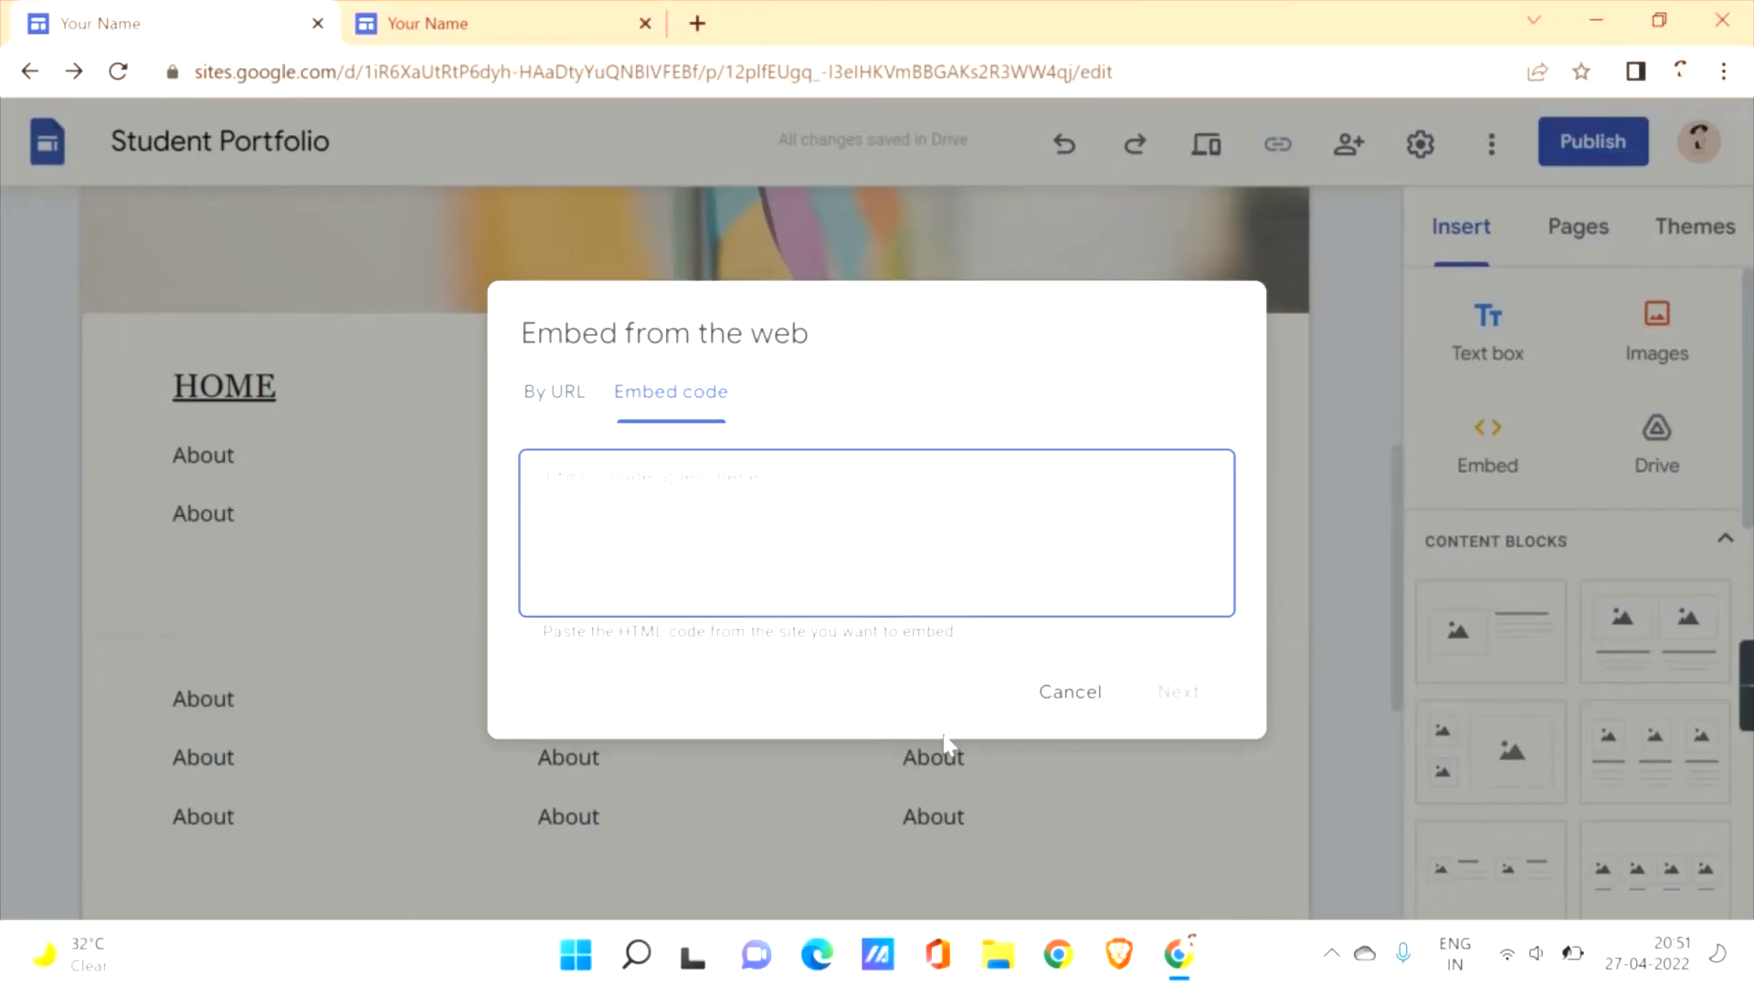
left_click(1105, 690)
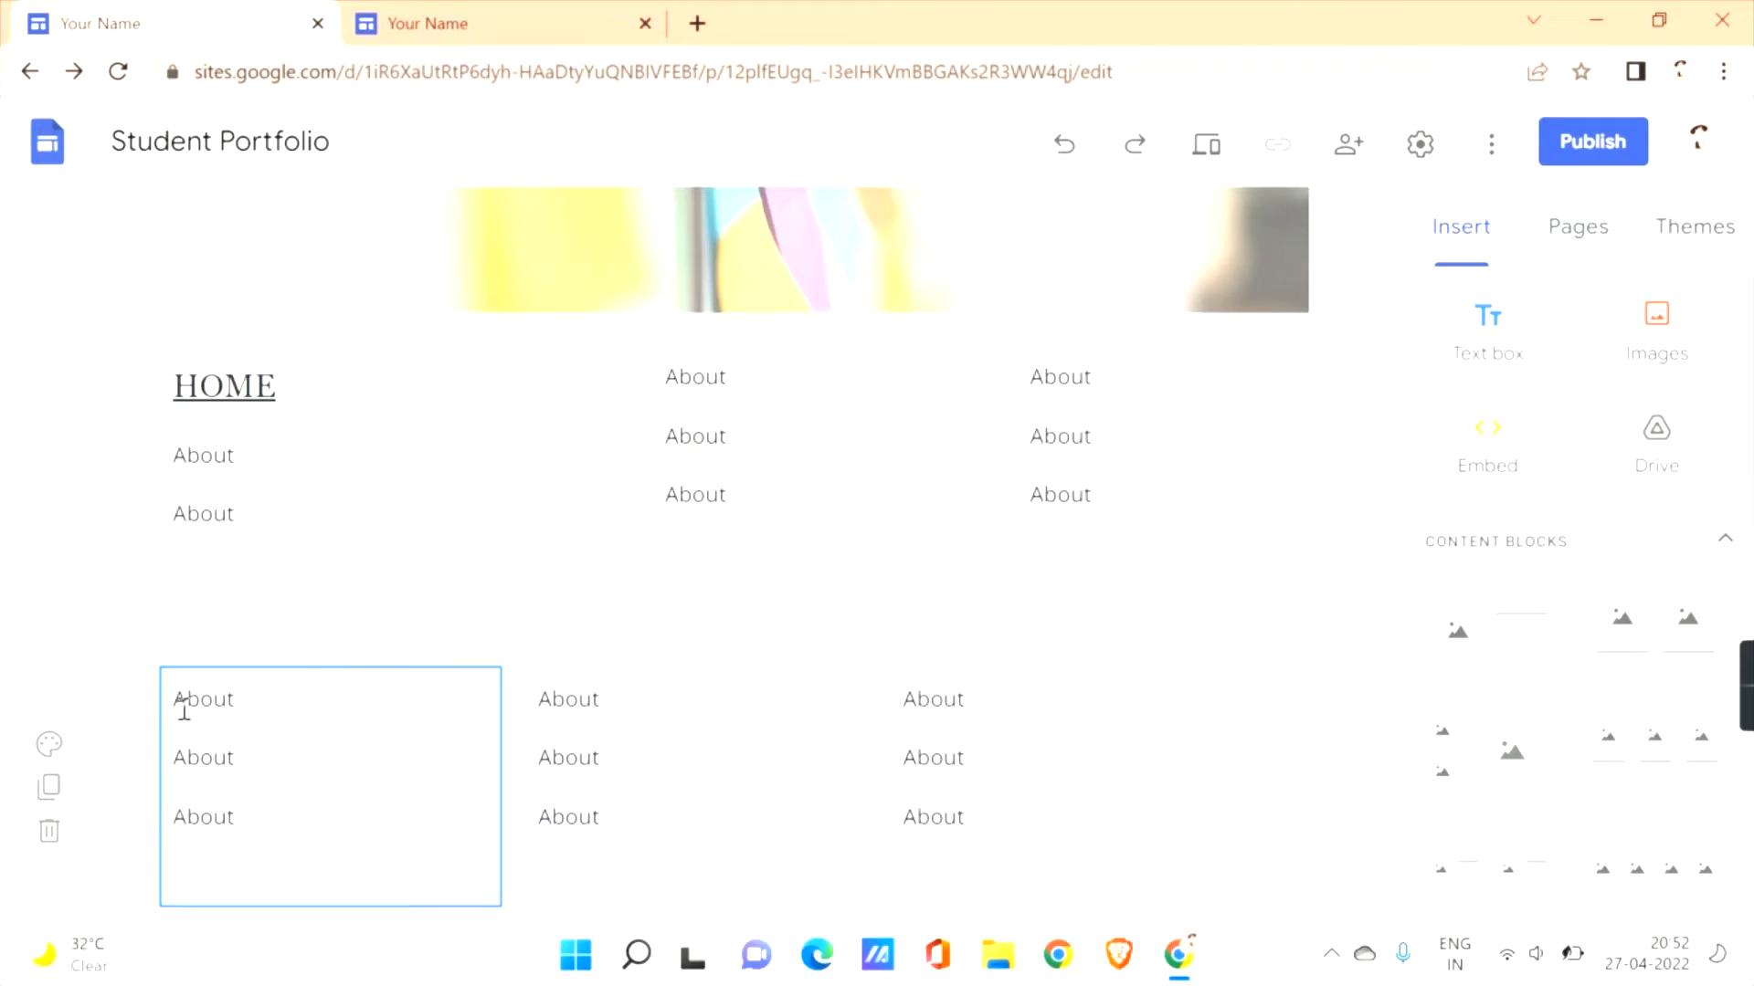
Insert a text box below the lower row of About boxes and enter "Contact Us!" in it.
left_click(785, 698)
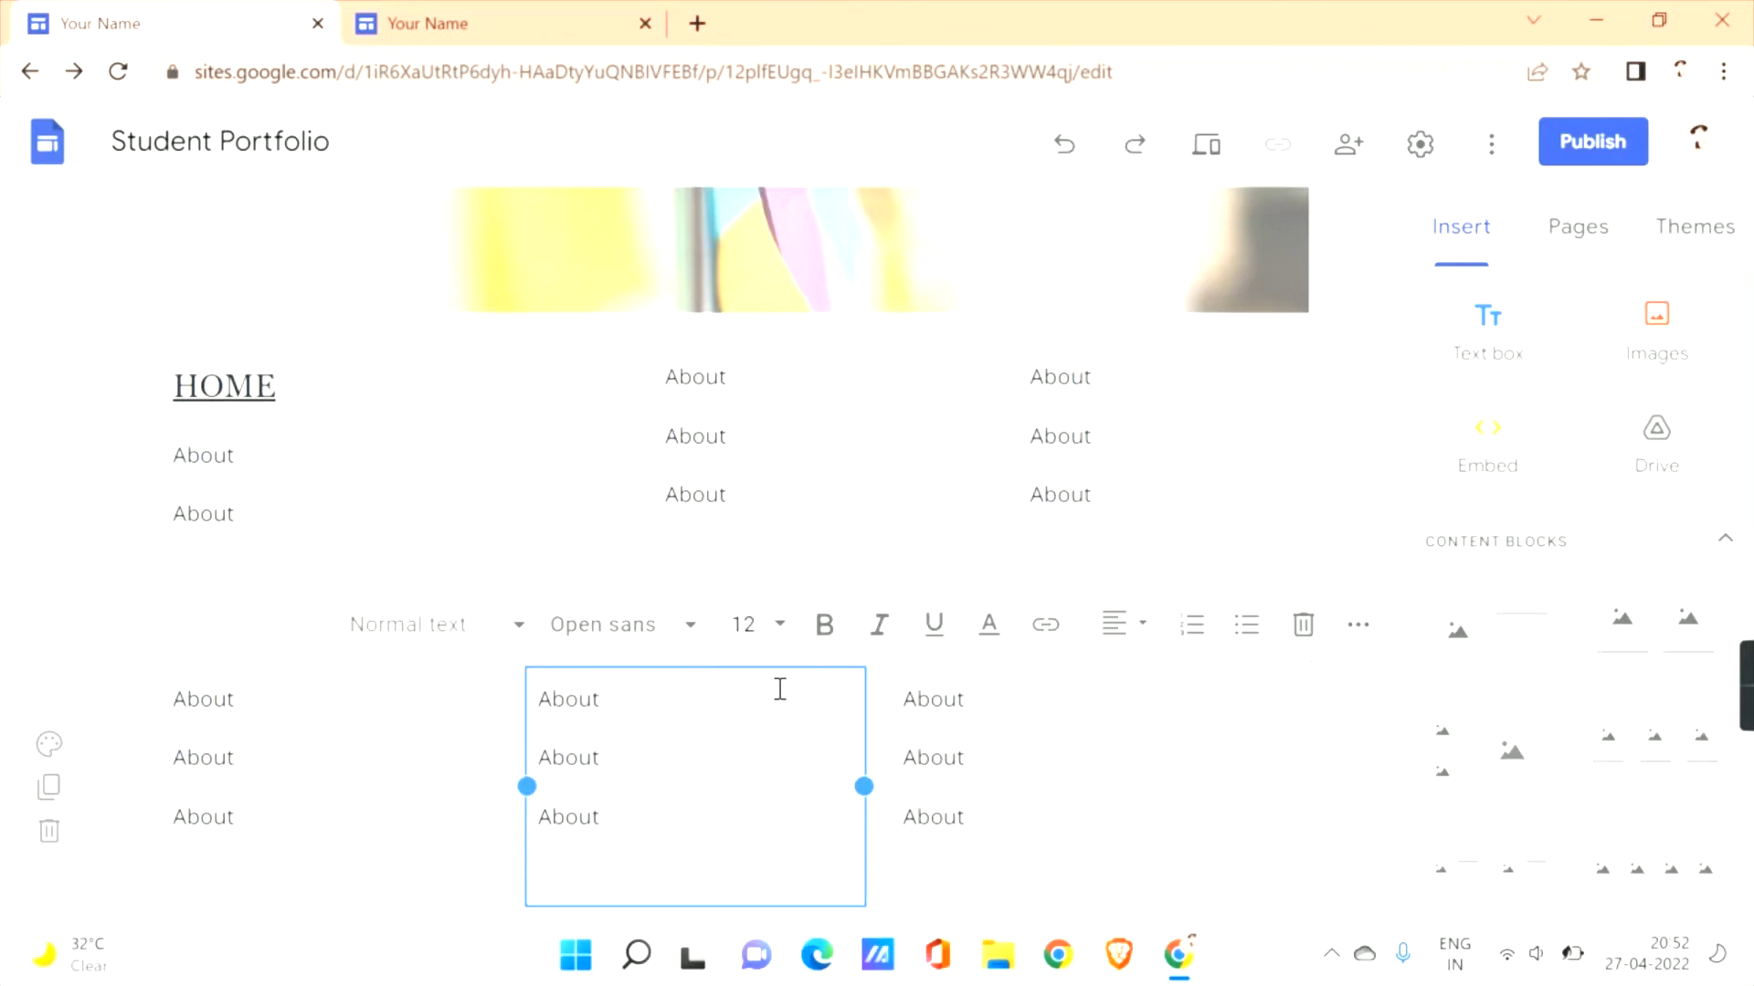
left_click(261, 682)
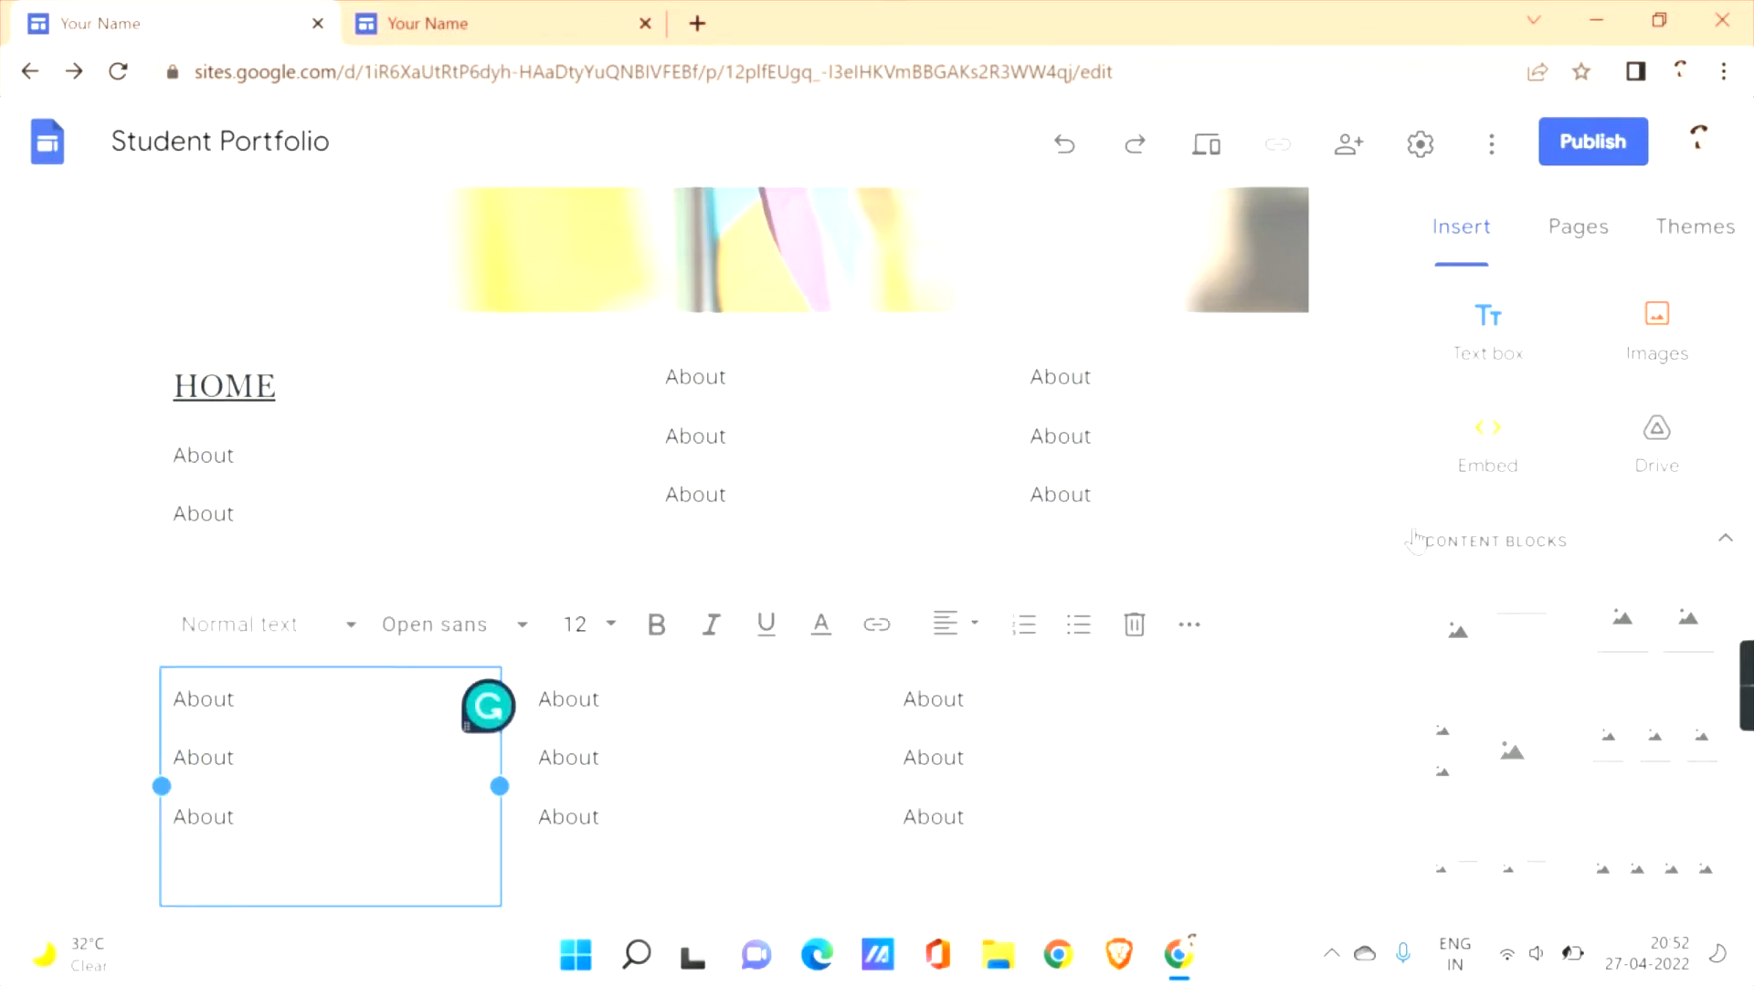
scroll(1402, 541, "down", 5)
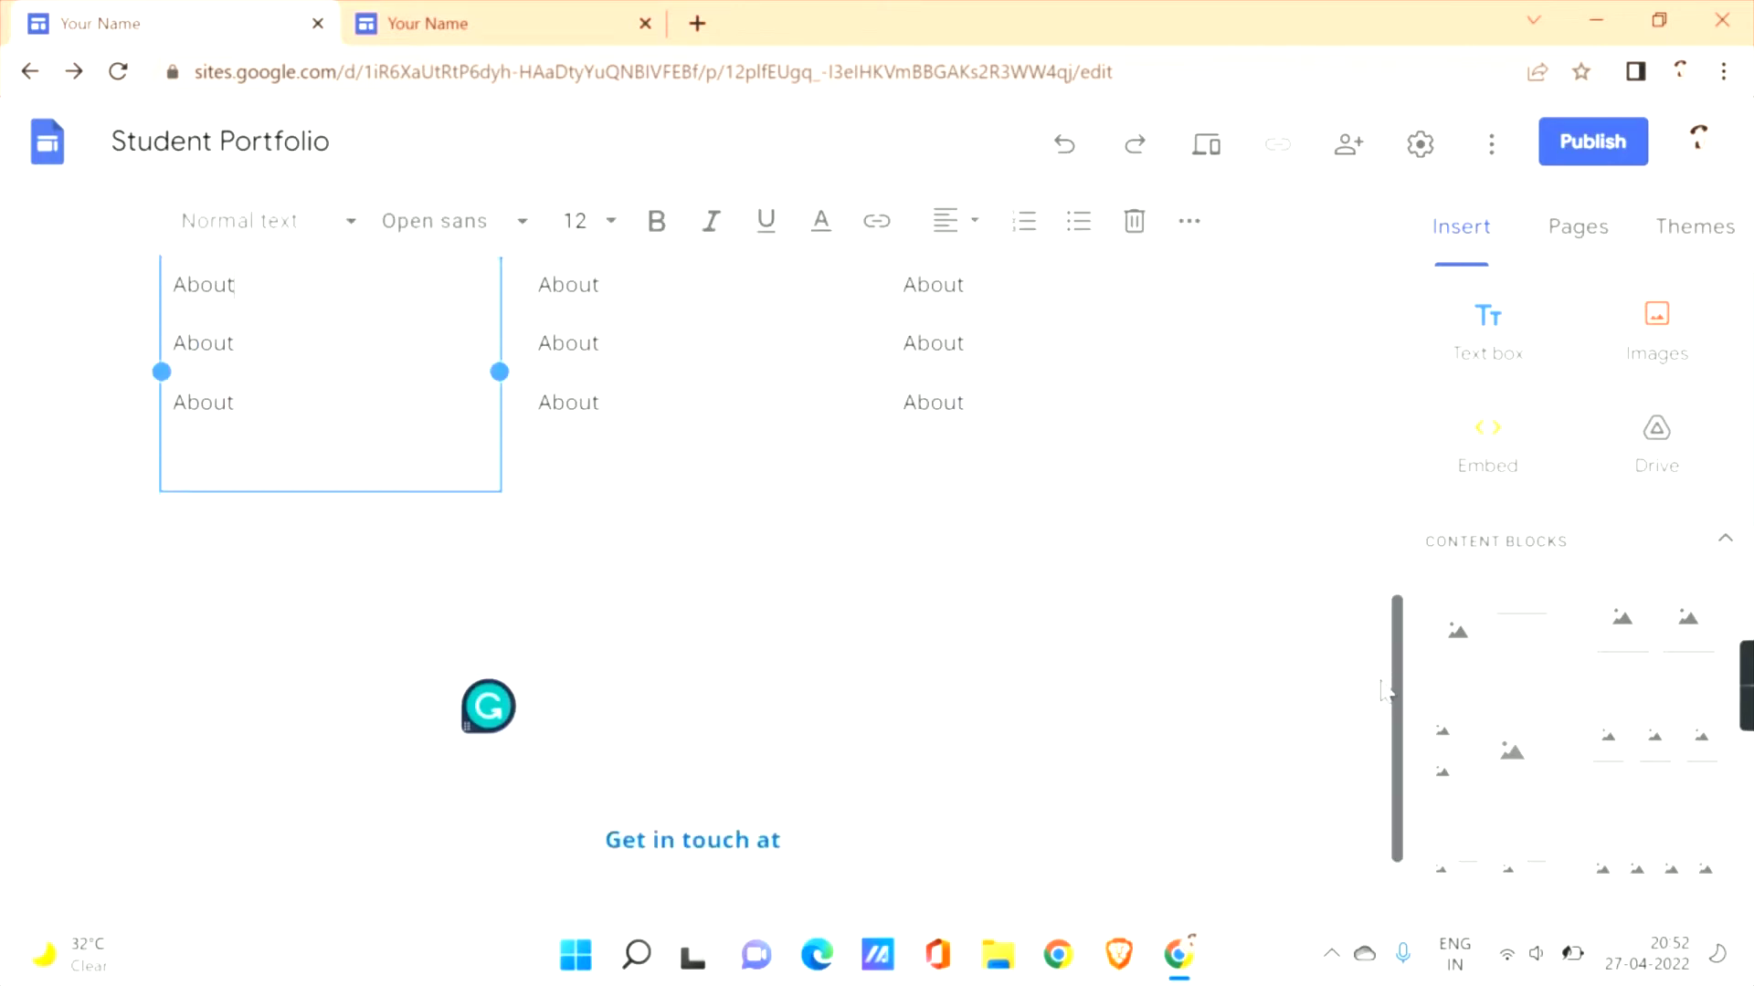
left_click(1482, 324)
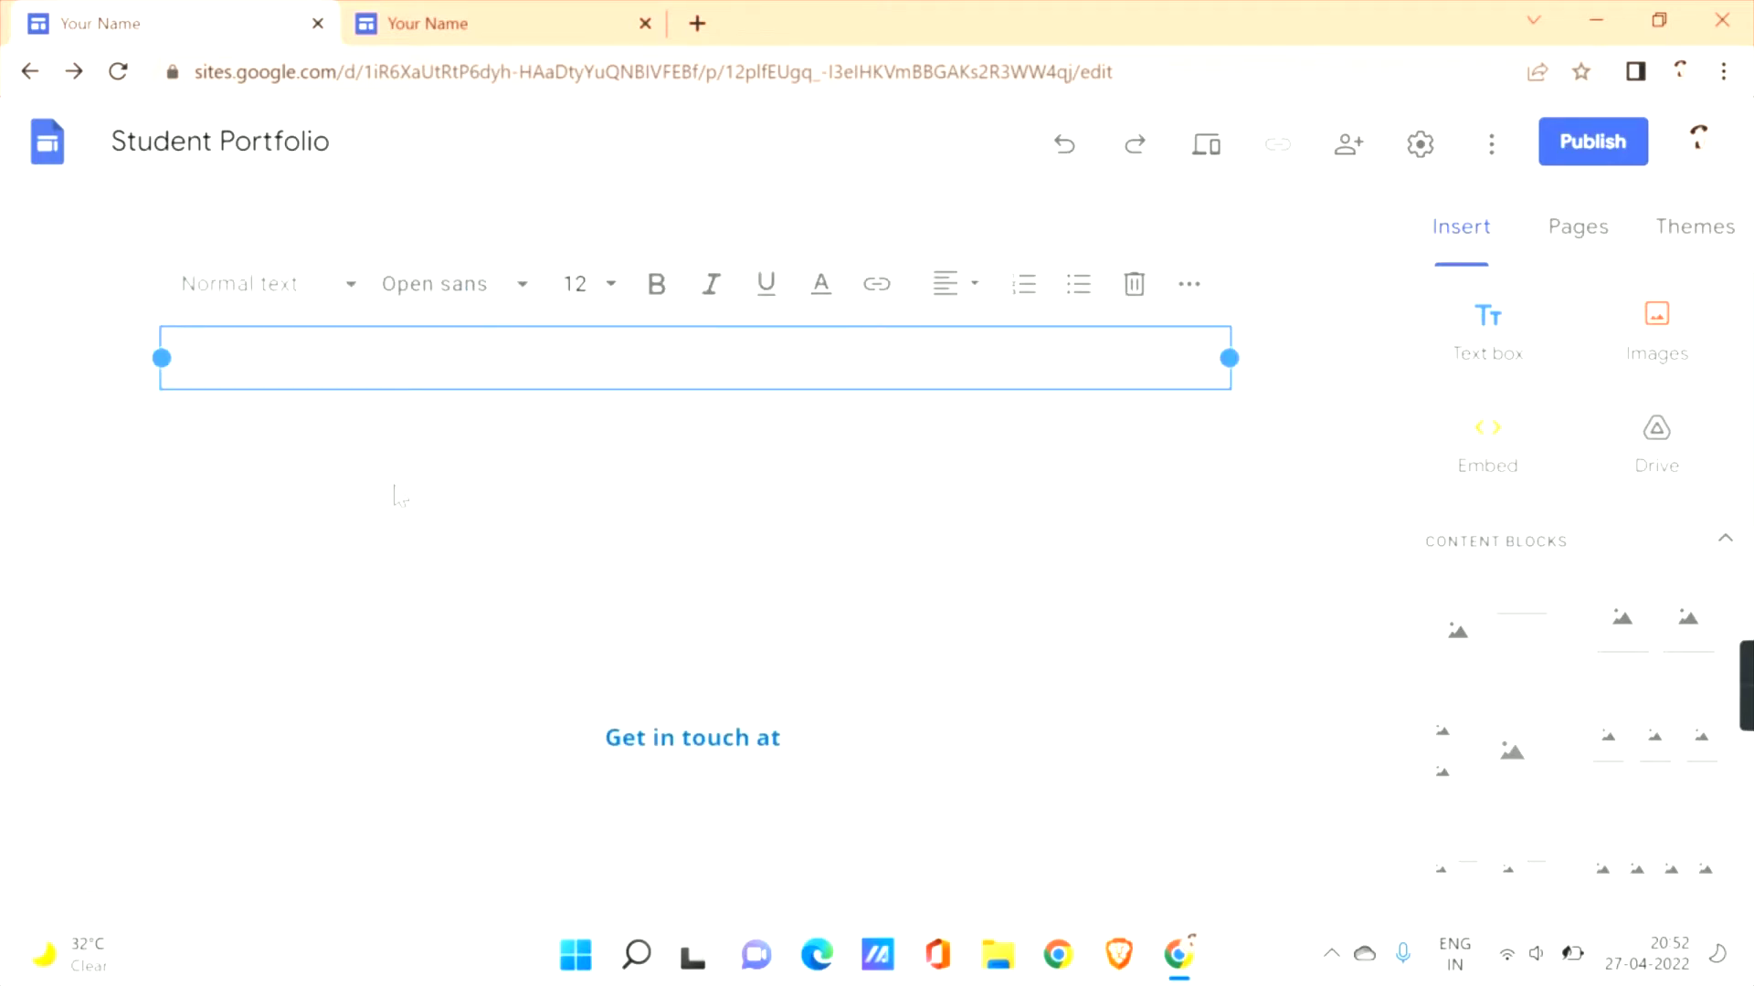
type("Contac")
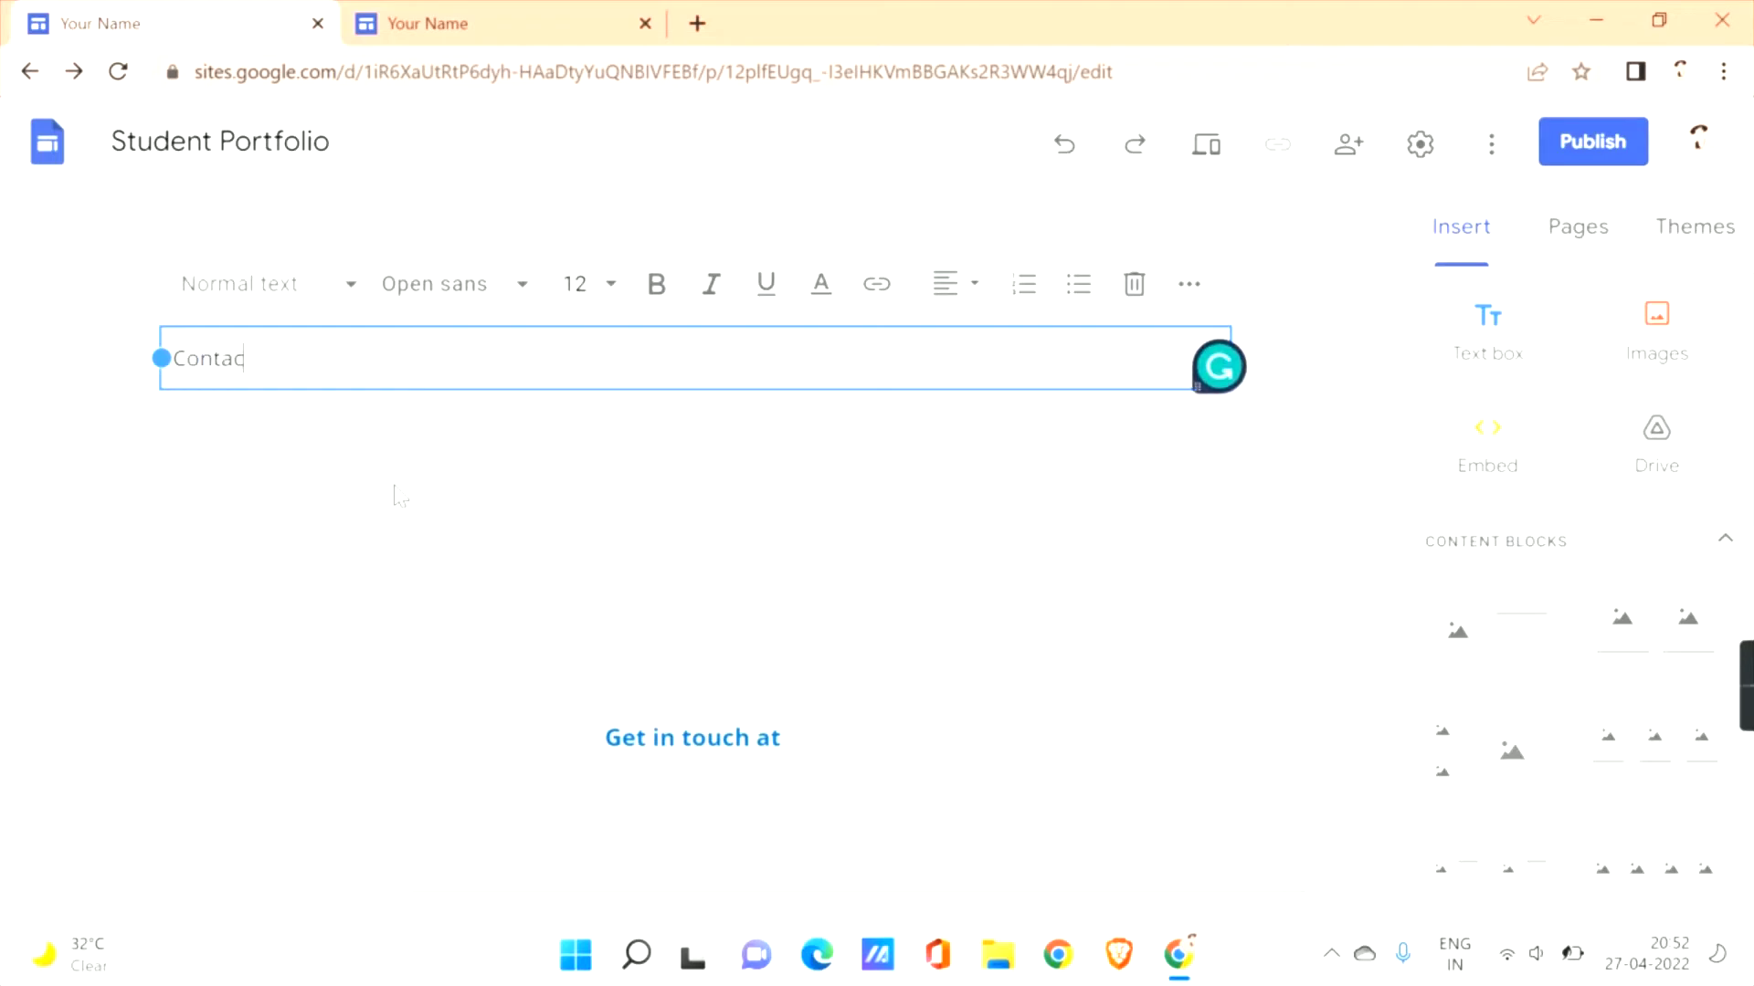
type("t US")
key("BackSpace")
type("s!")
Try the Comfortaa font for the Contact Us! text and set its font to Caveat.
left_click(439, 284)
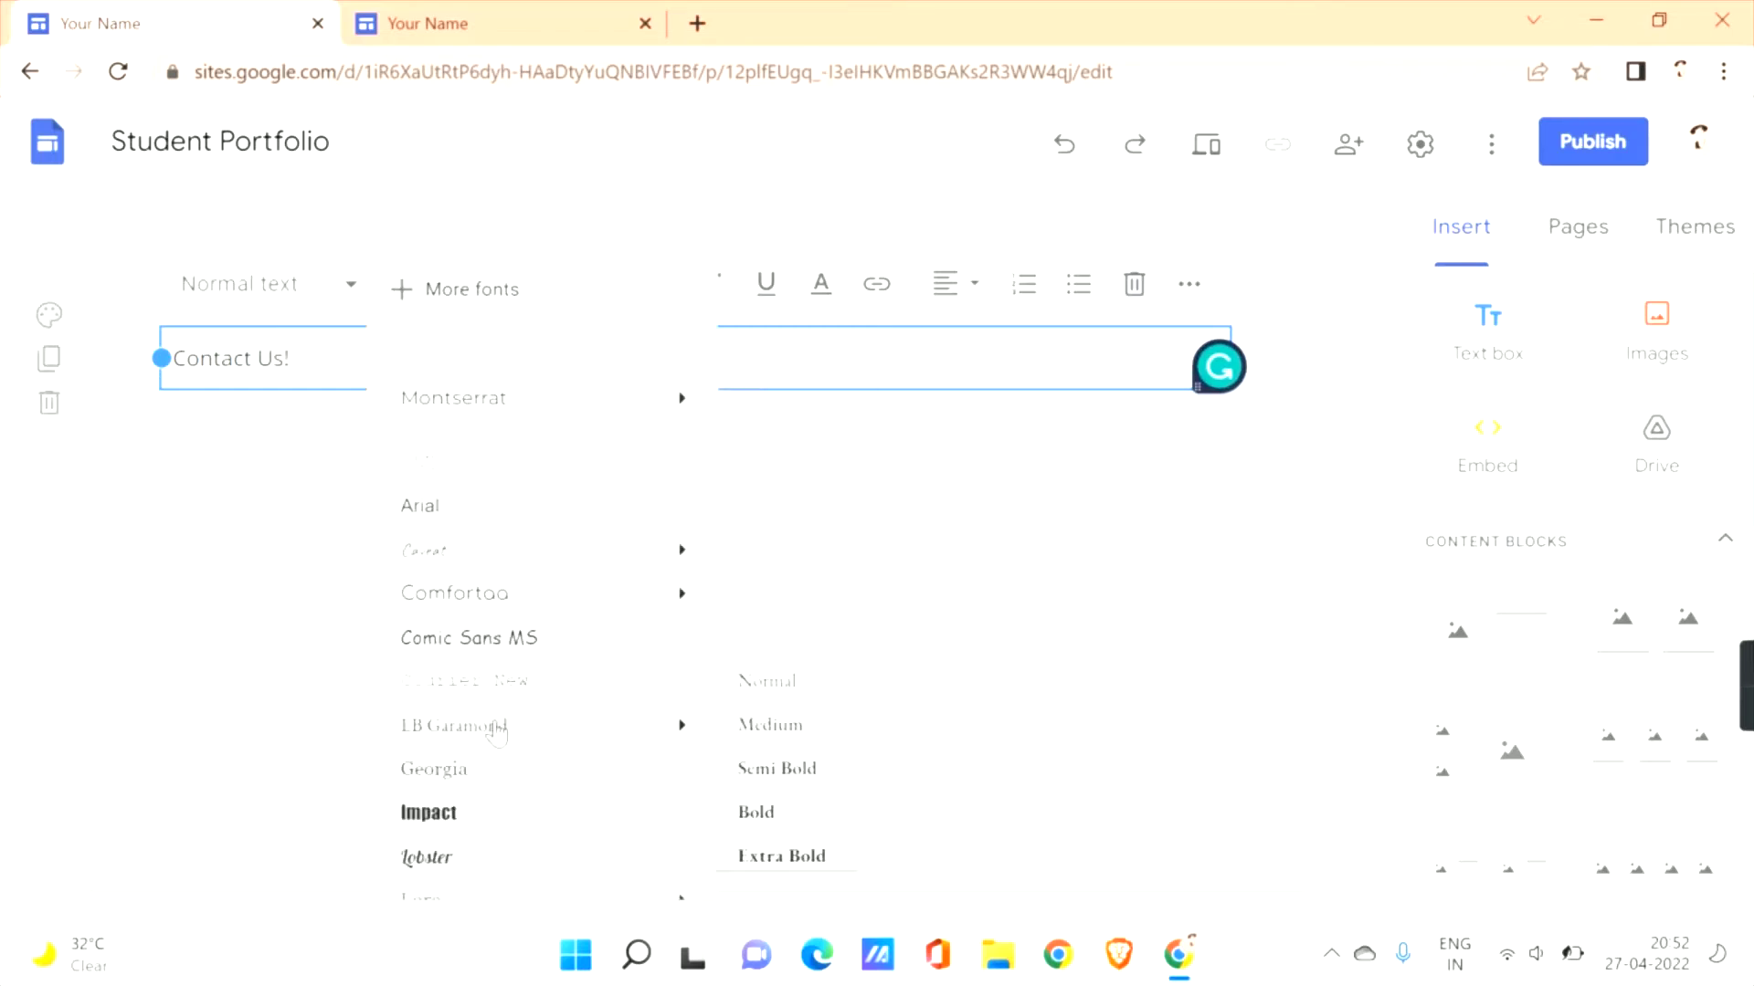
left_click(475, 589)
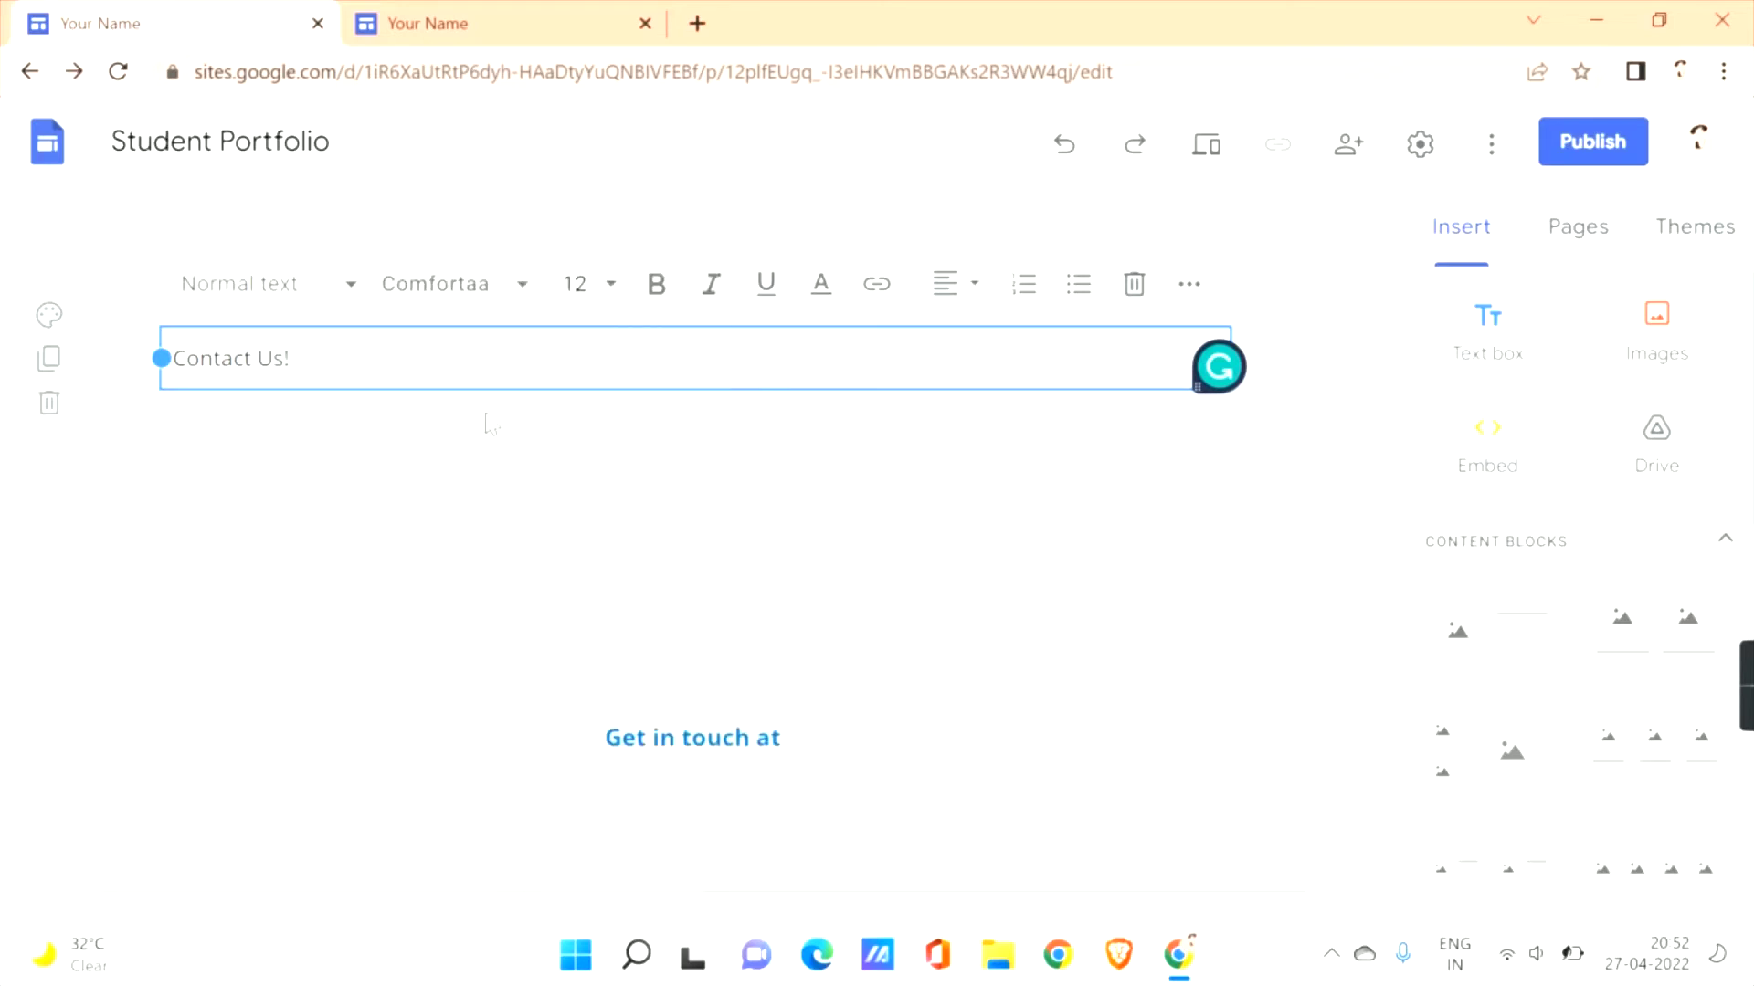
left_click(231, 361)
left_click(513, 299)
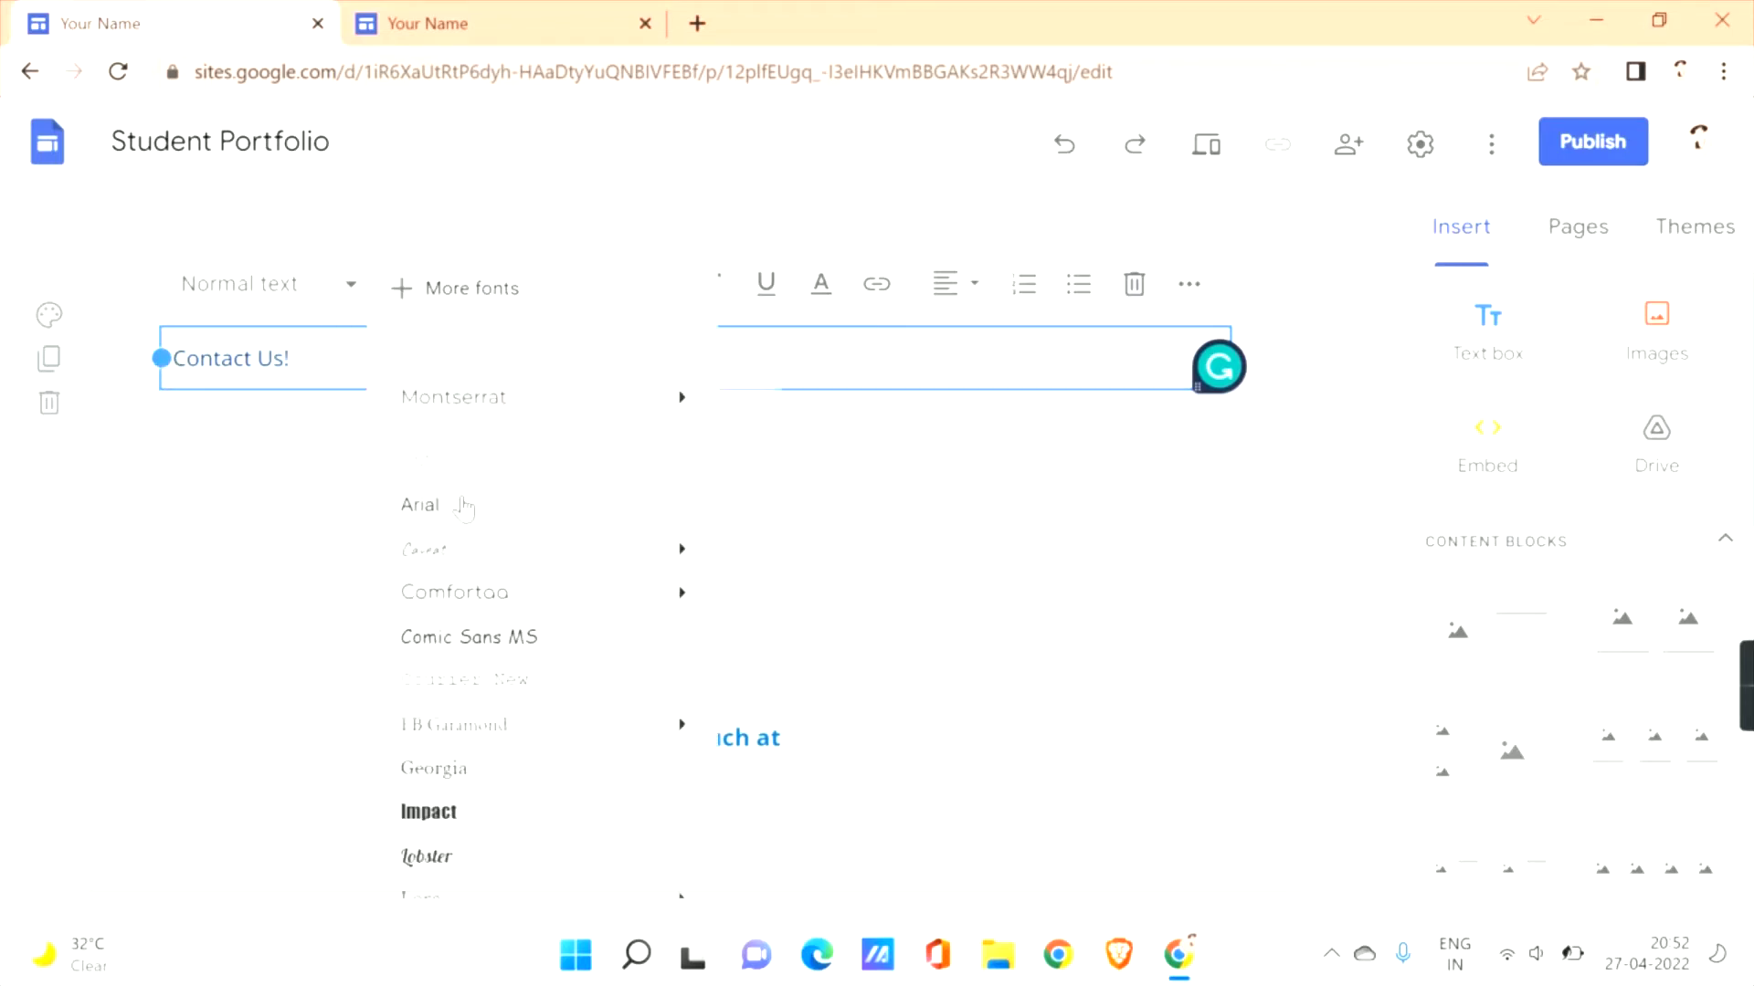
left_click(435, 554)
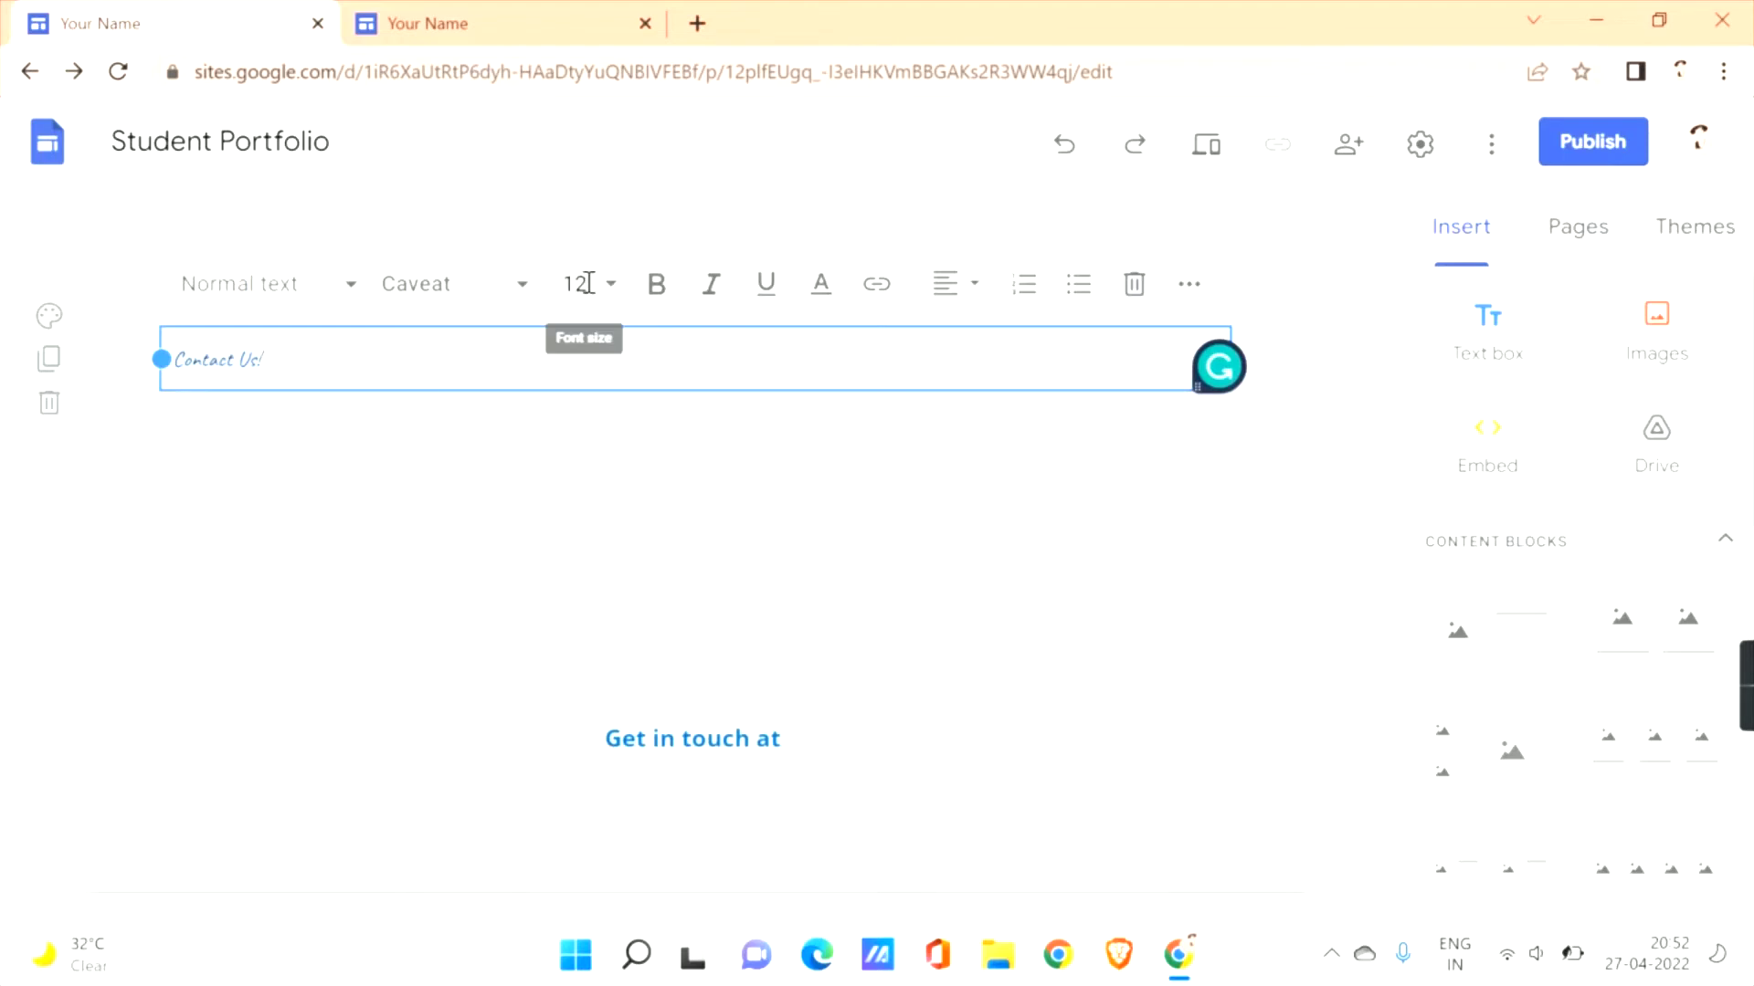
Set the font size of the Contact Us! text to 24.
left_click(609, 301)
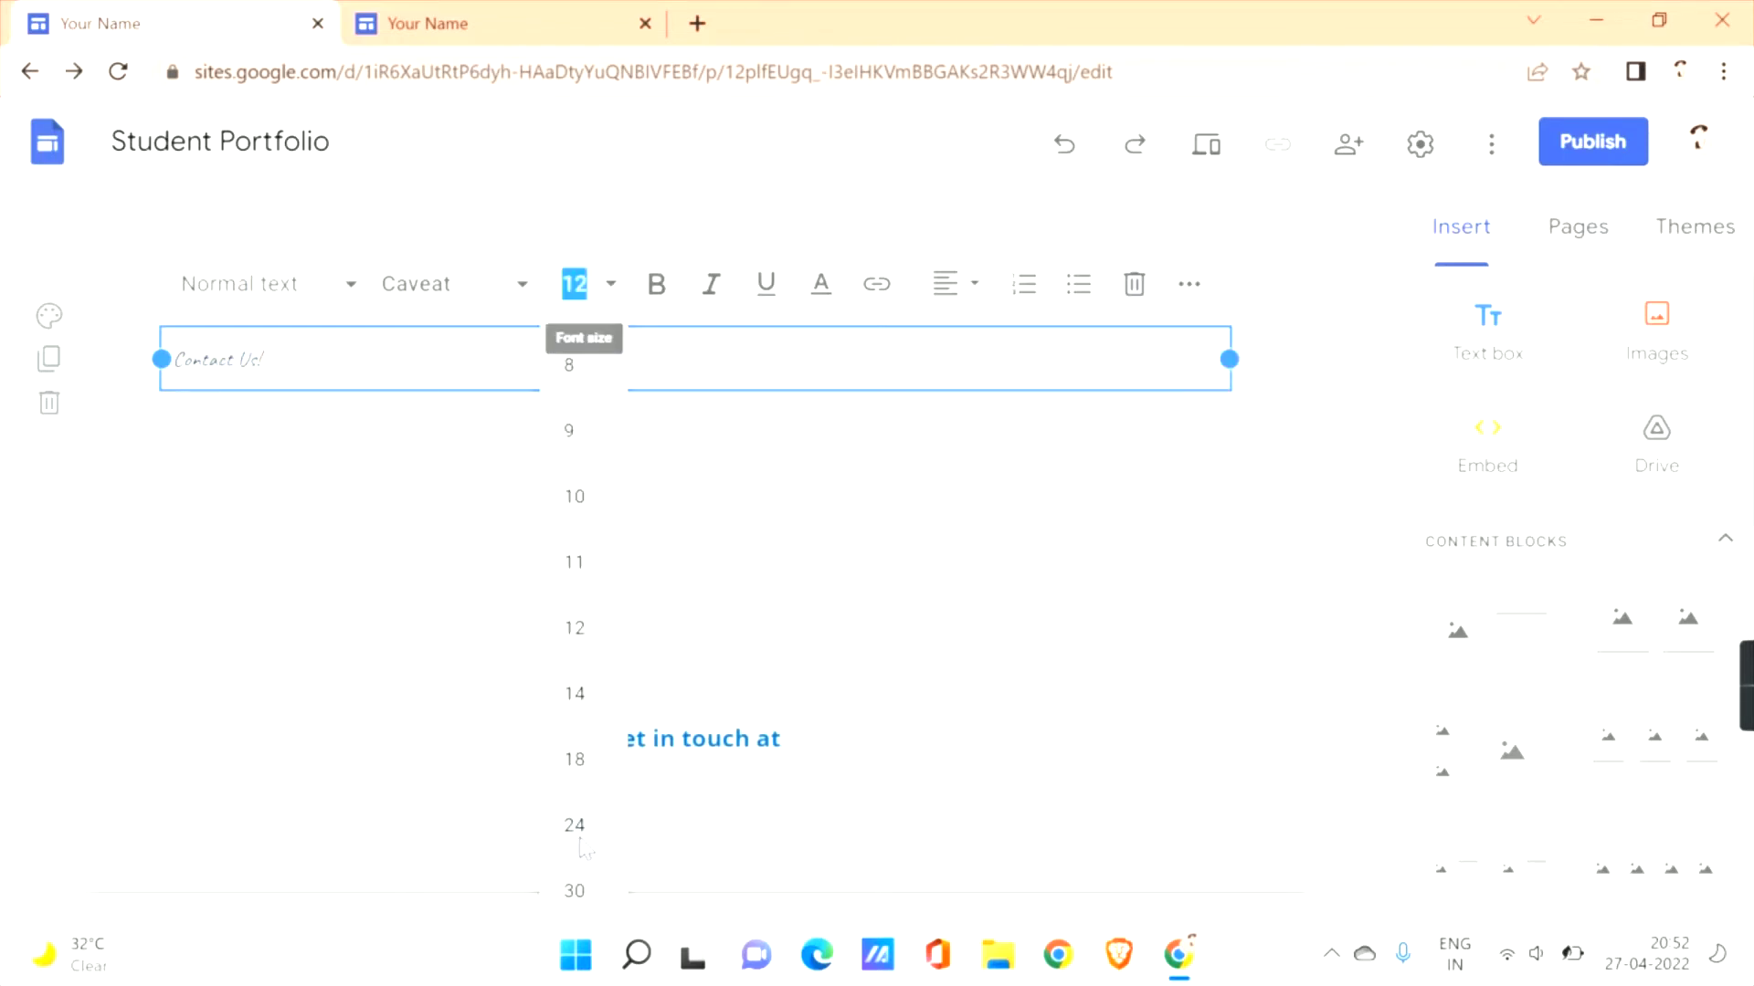
left_click(579, 840)
left_click(490, 486)
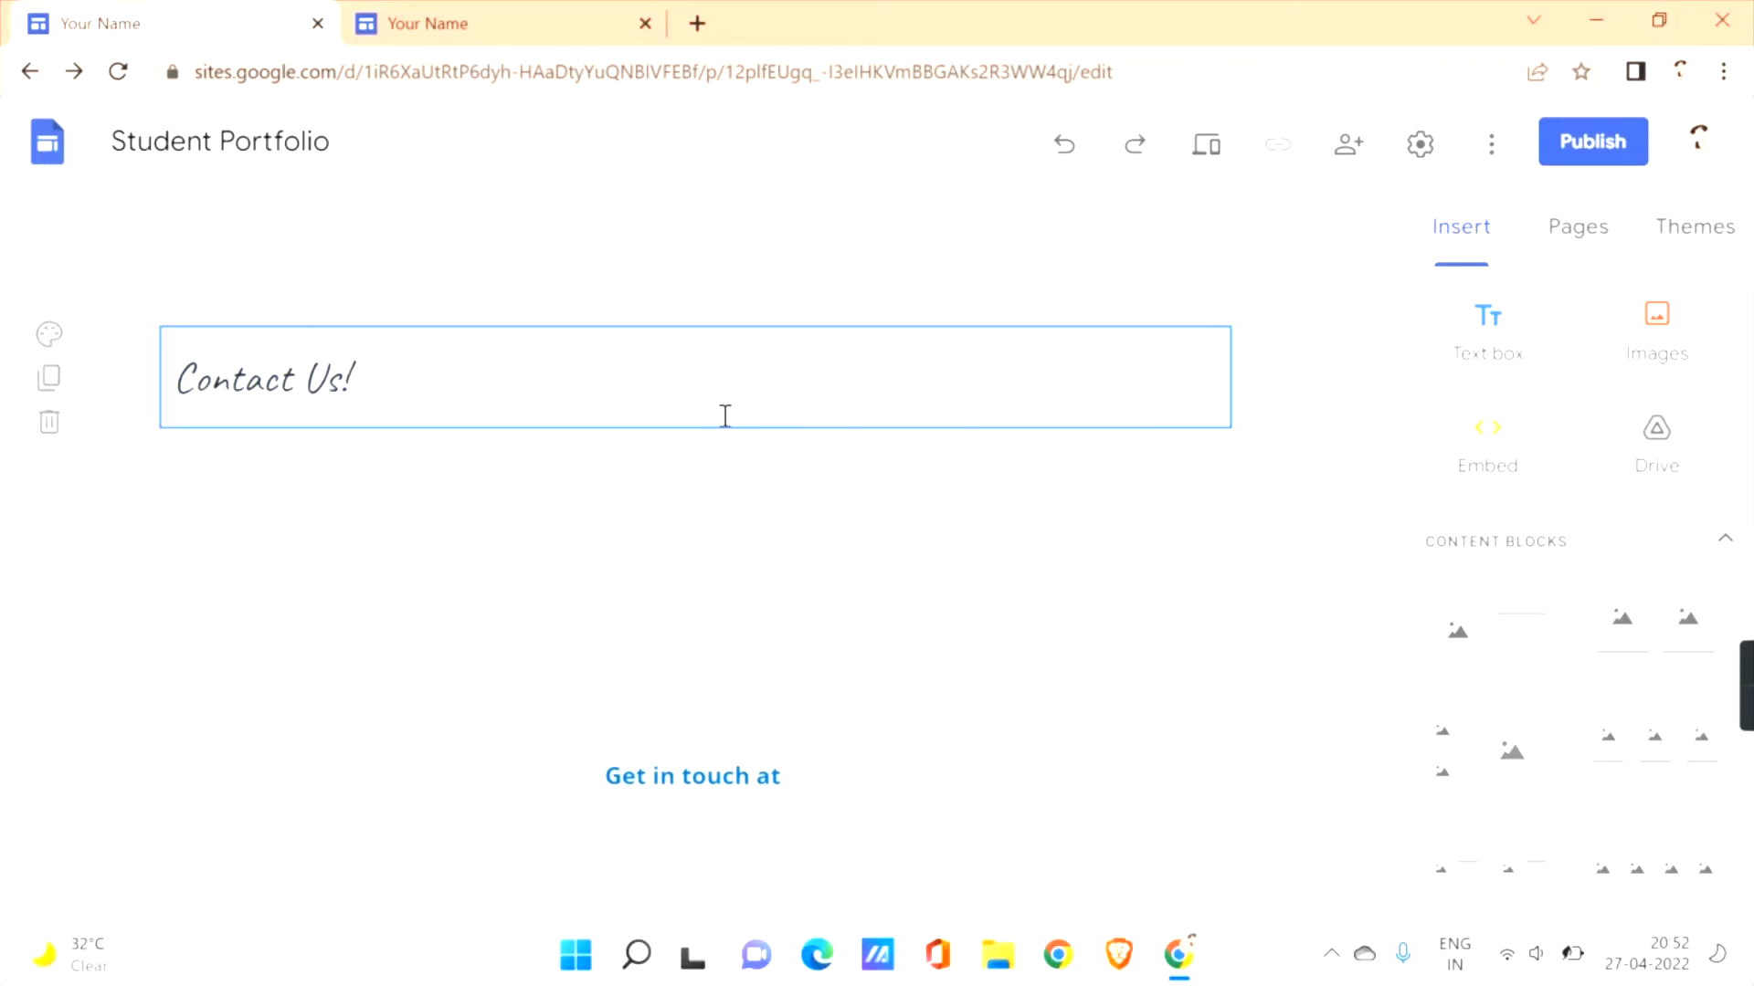
Apply the Style 3 section color to the Contact Us! section.
left_click(671, 388)
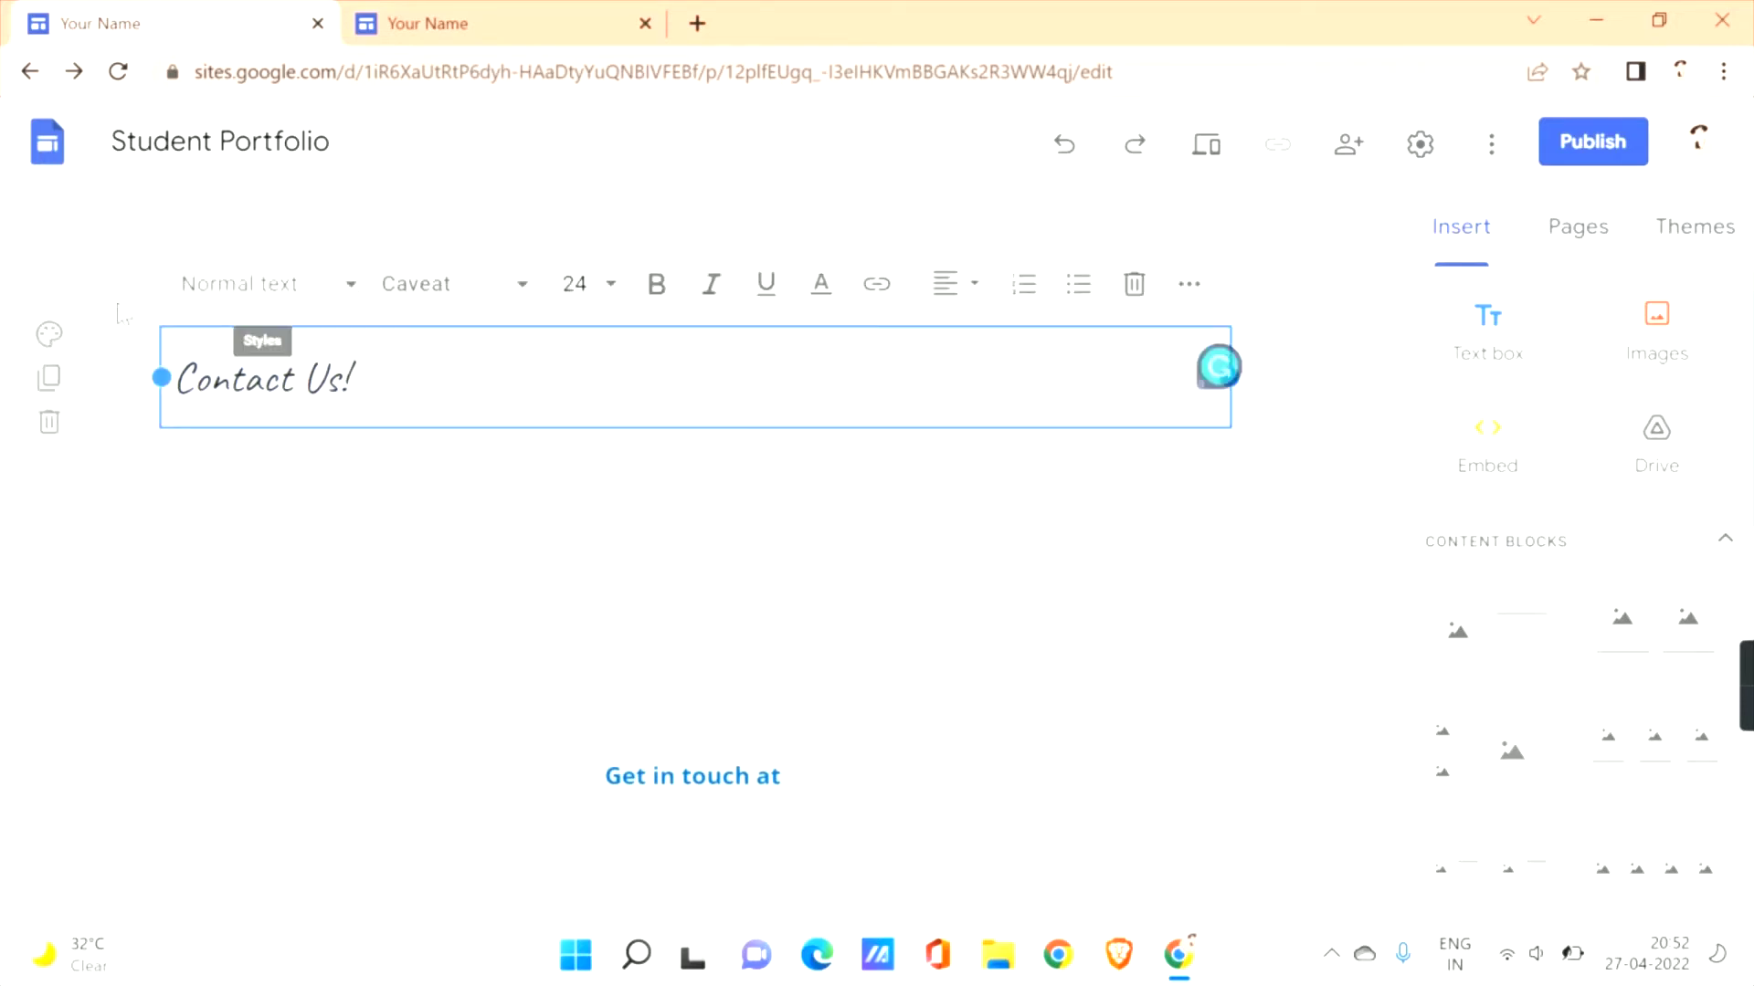
left_click(55, 335)
left_click(55, 335)
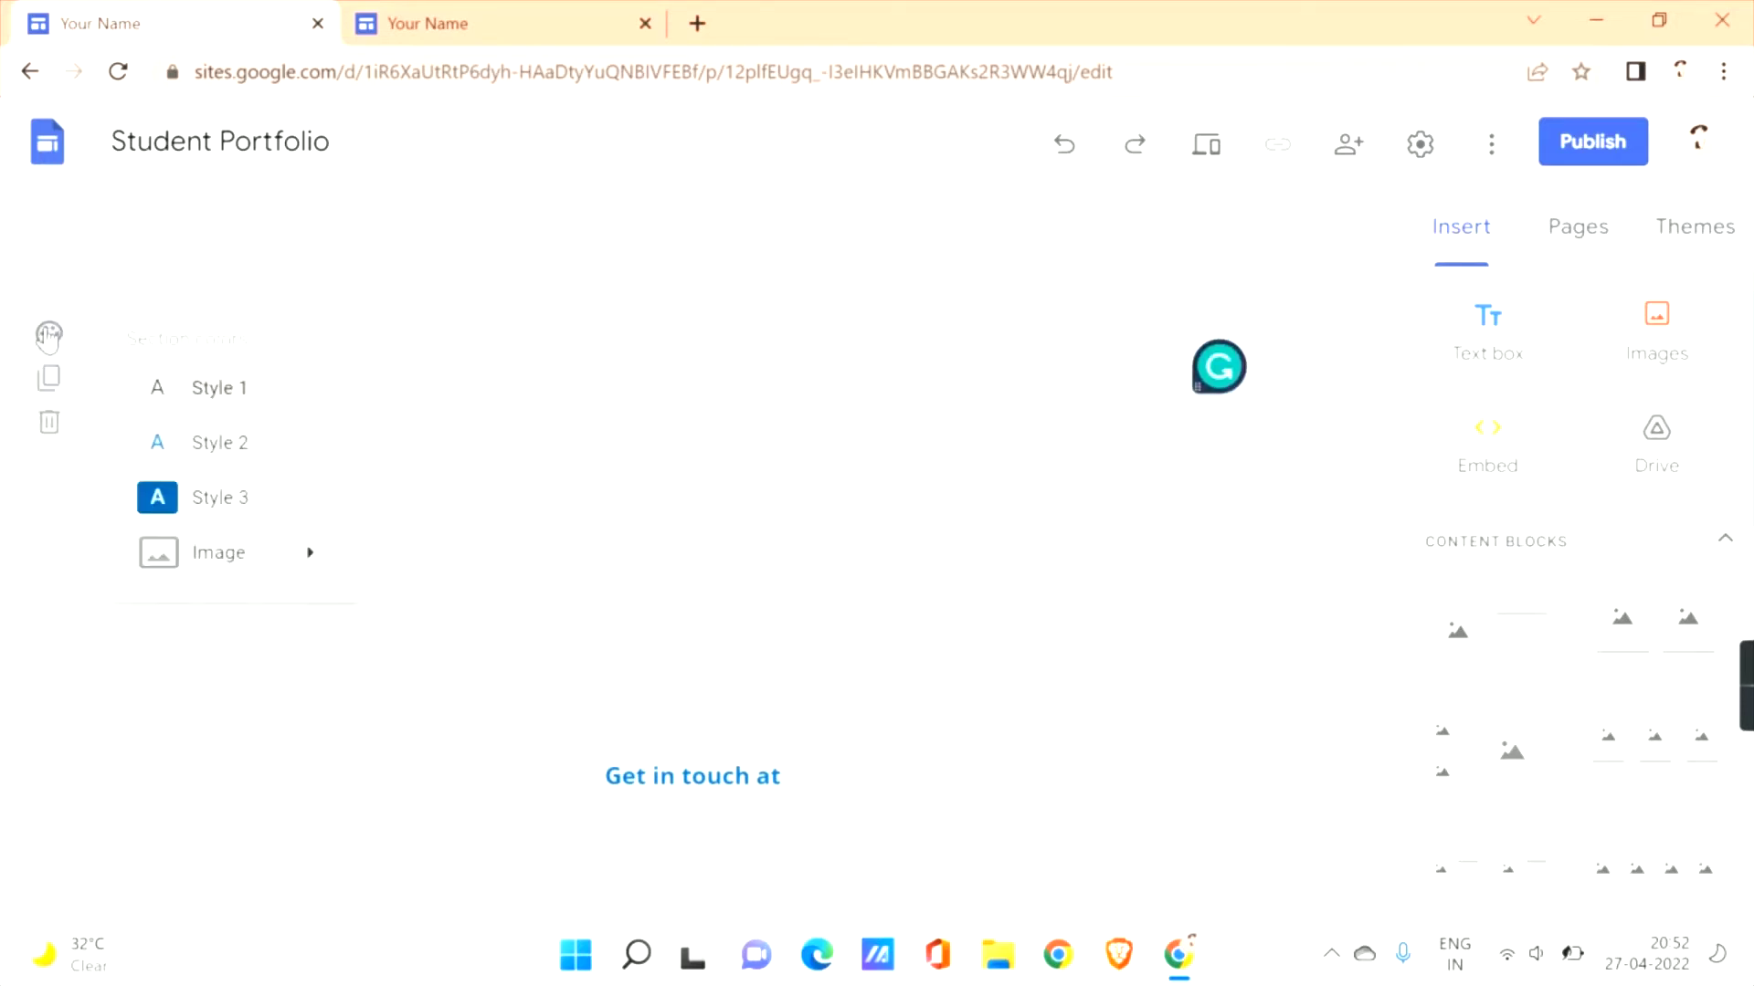
left_click(180, 251)
left_click(294, 375)
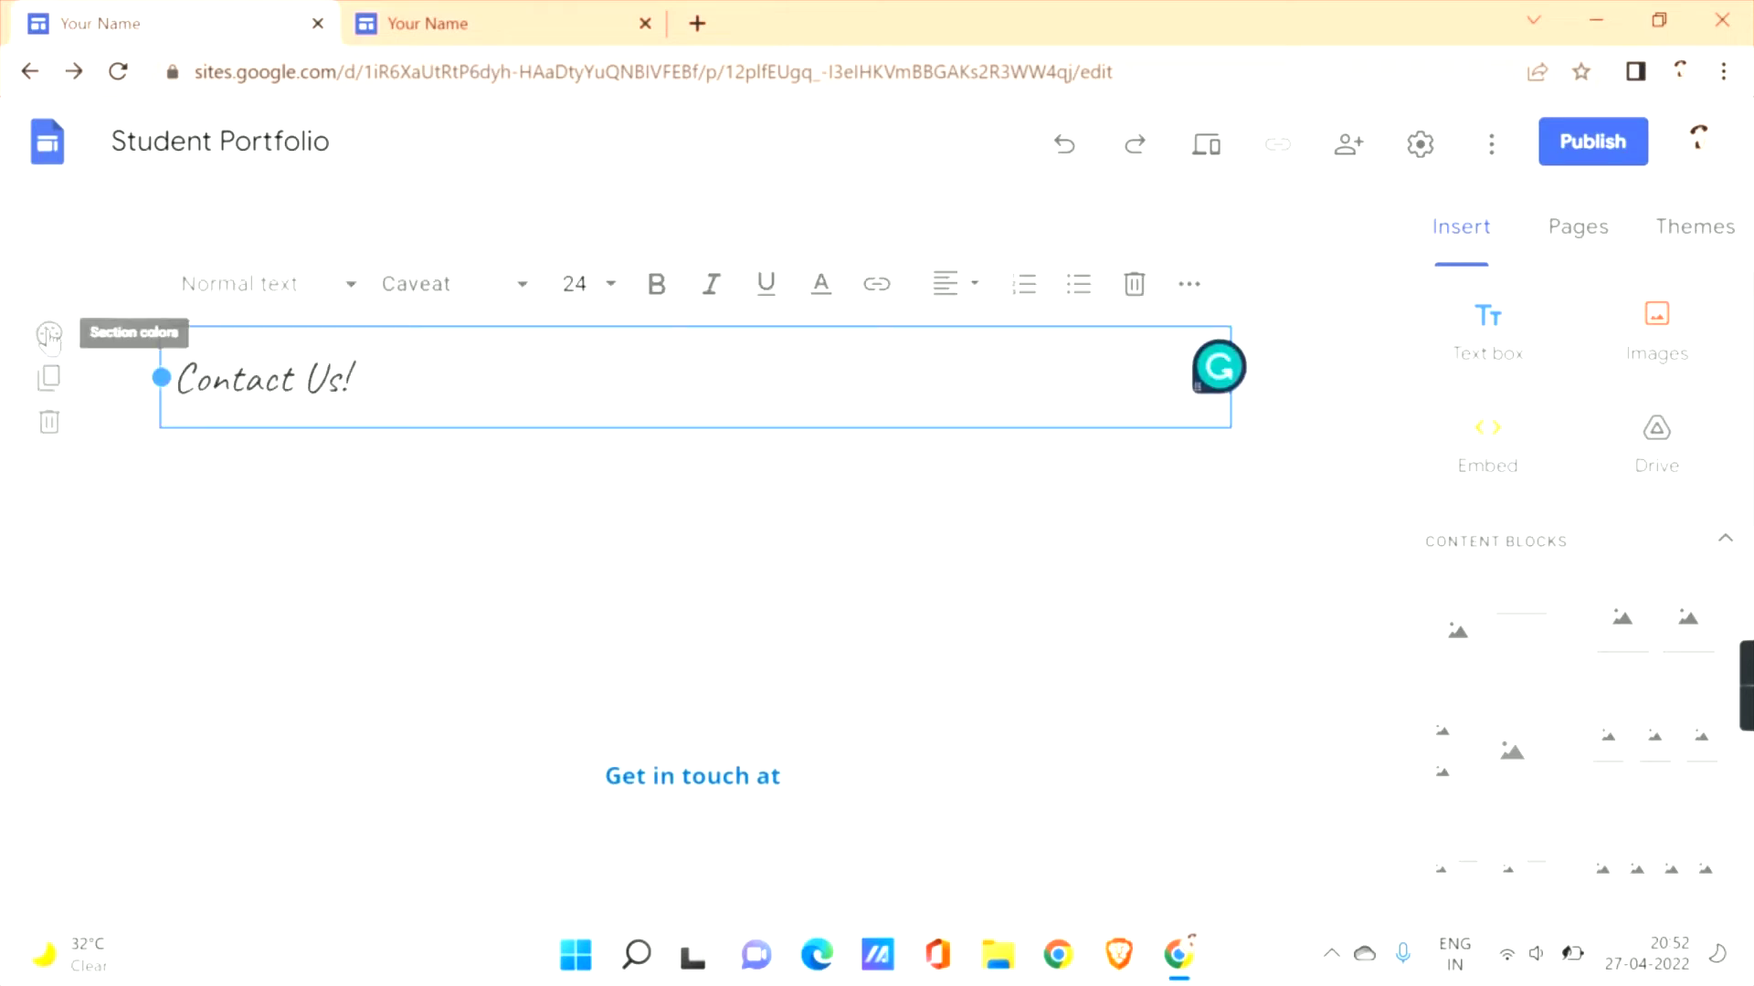
left_click(50, 336)
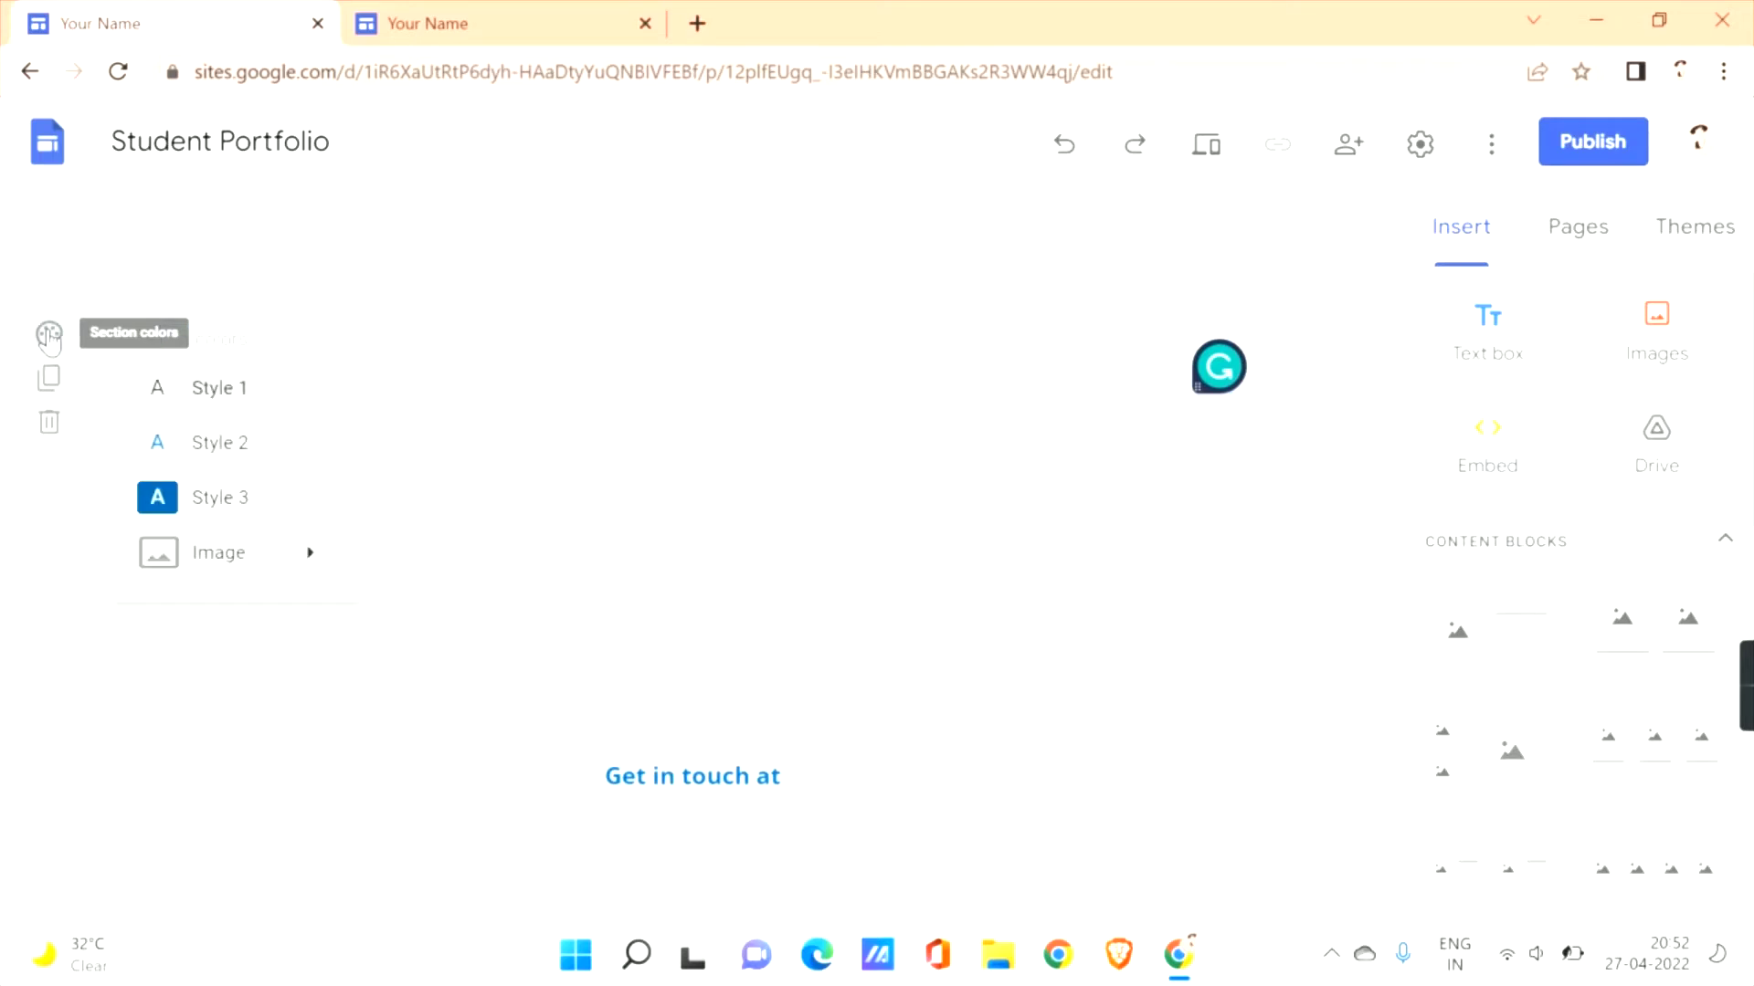
left_click(200, 512)
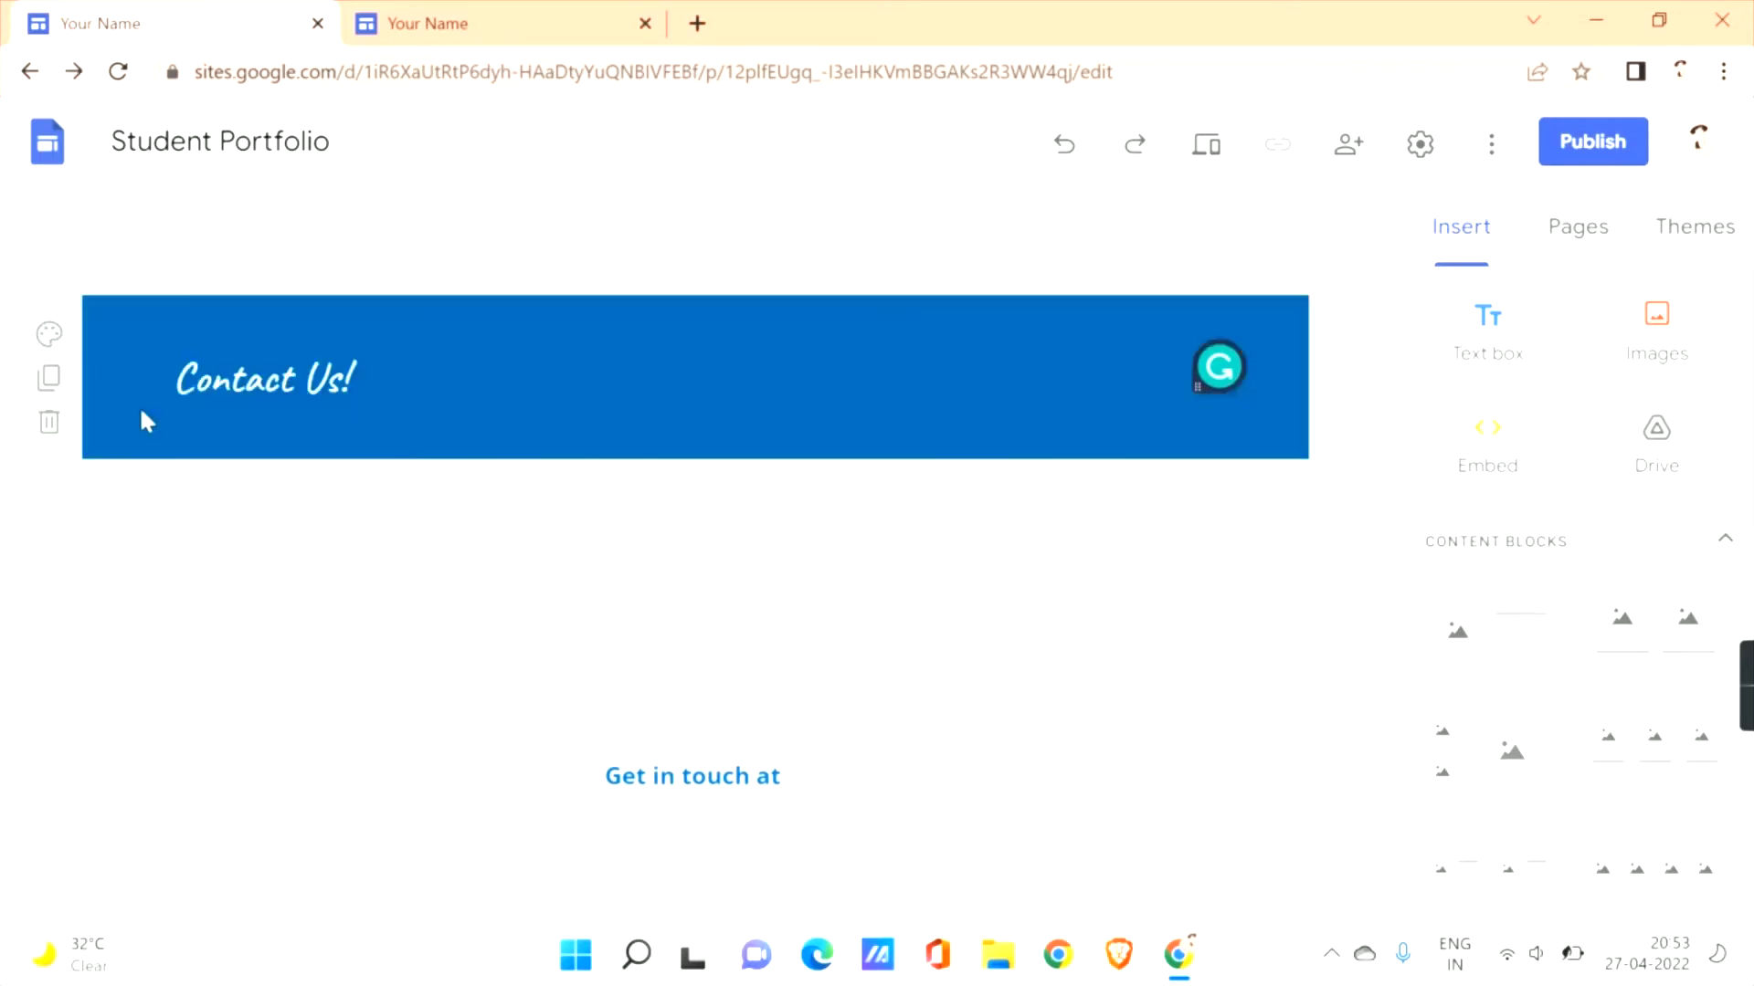
Try the Style 2 and Style 1 section colors on the Contact Us! section, reapply Style 3, and view the image background options.
left_click(49, 334)
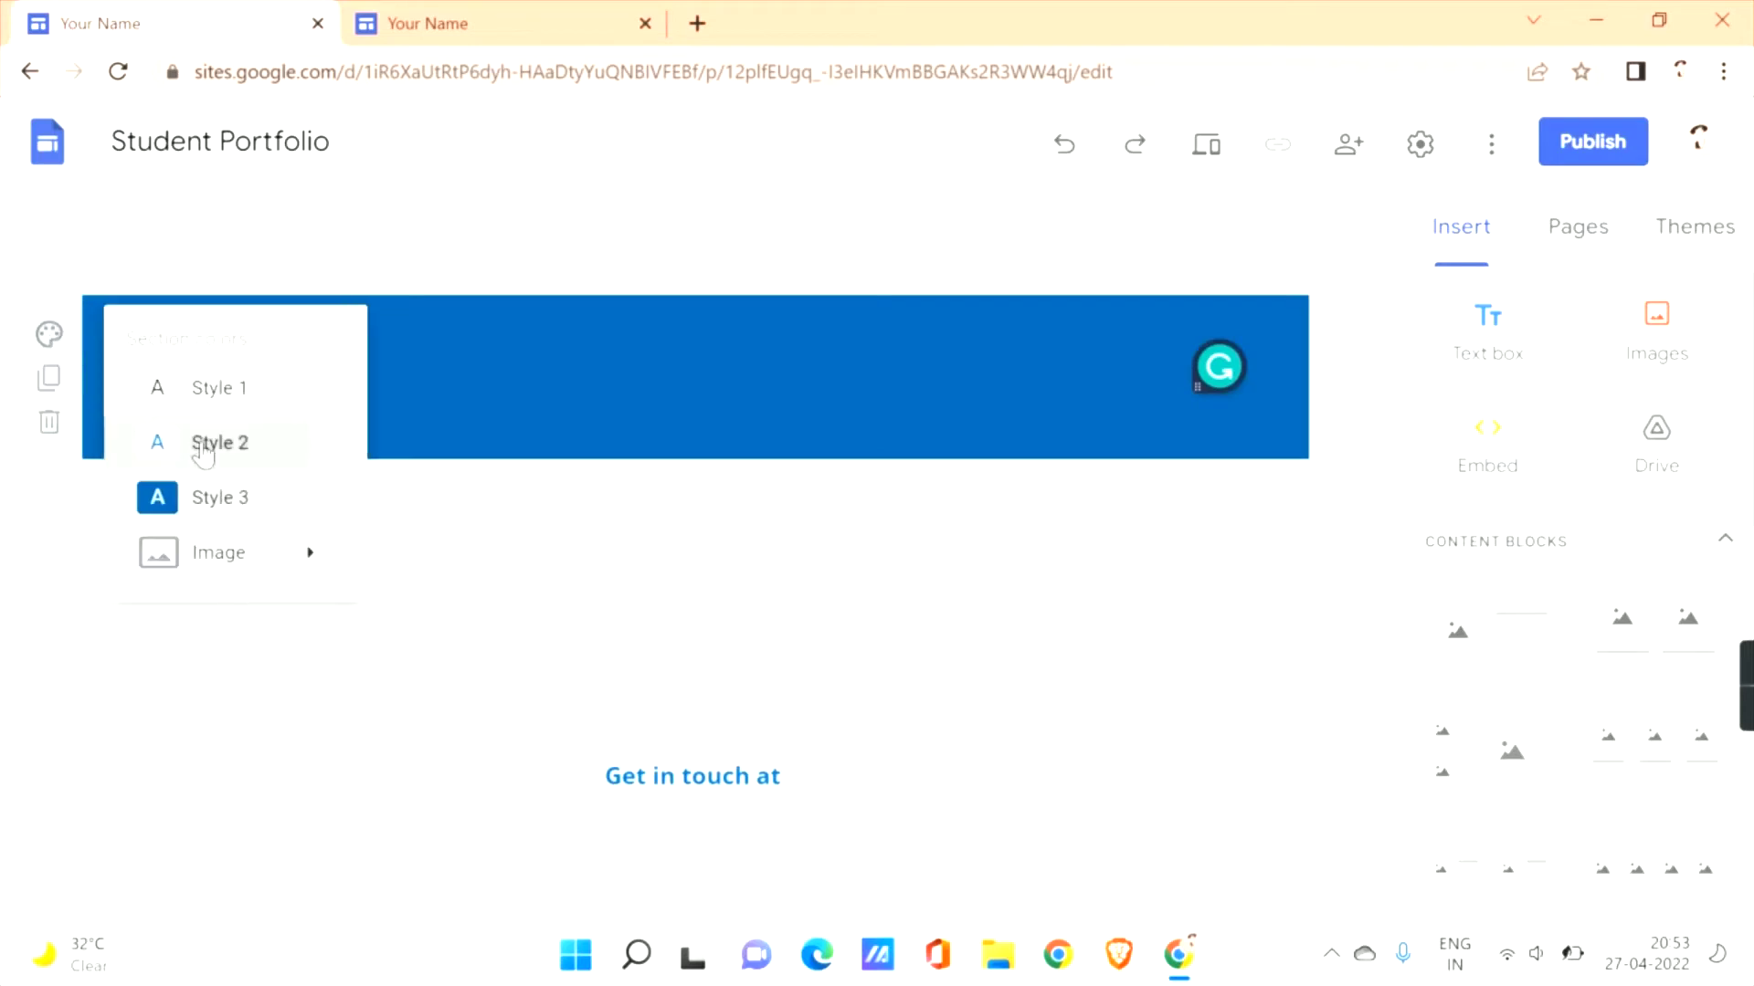
left_click(203, 446)
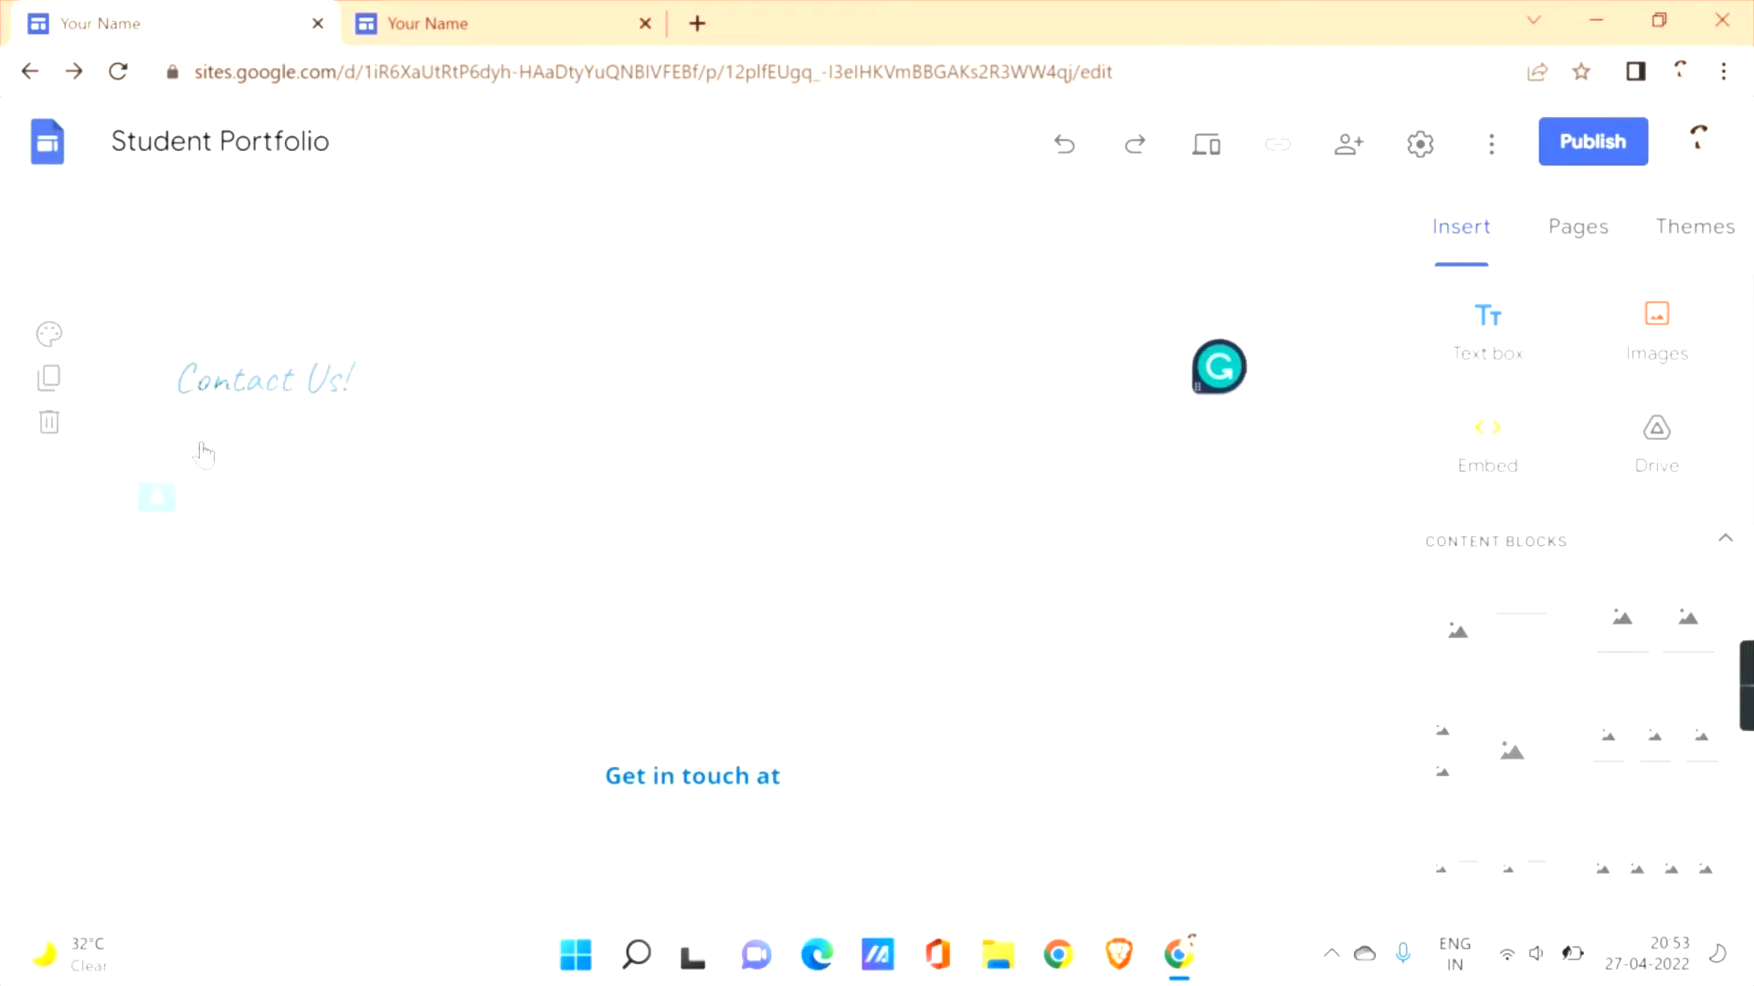
left_click(50, 335)
left_click(151, 393)
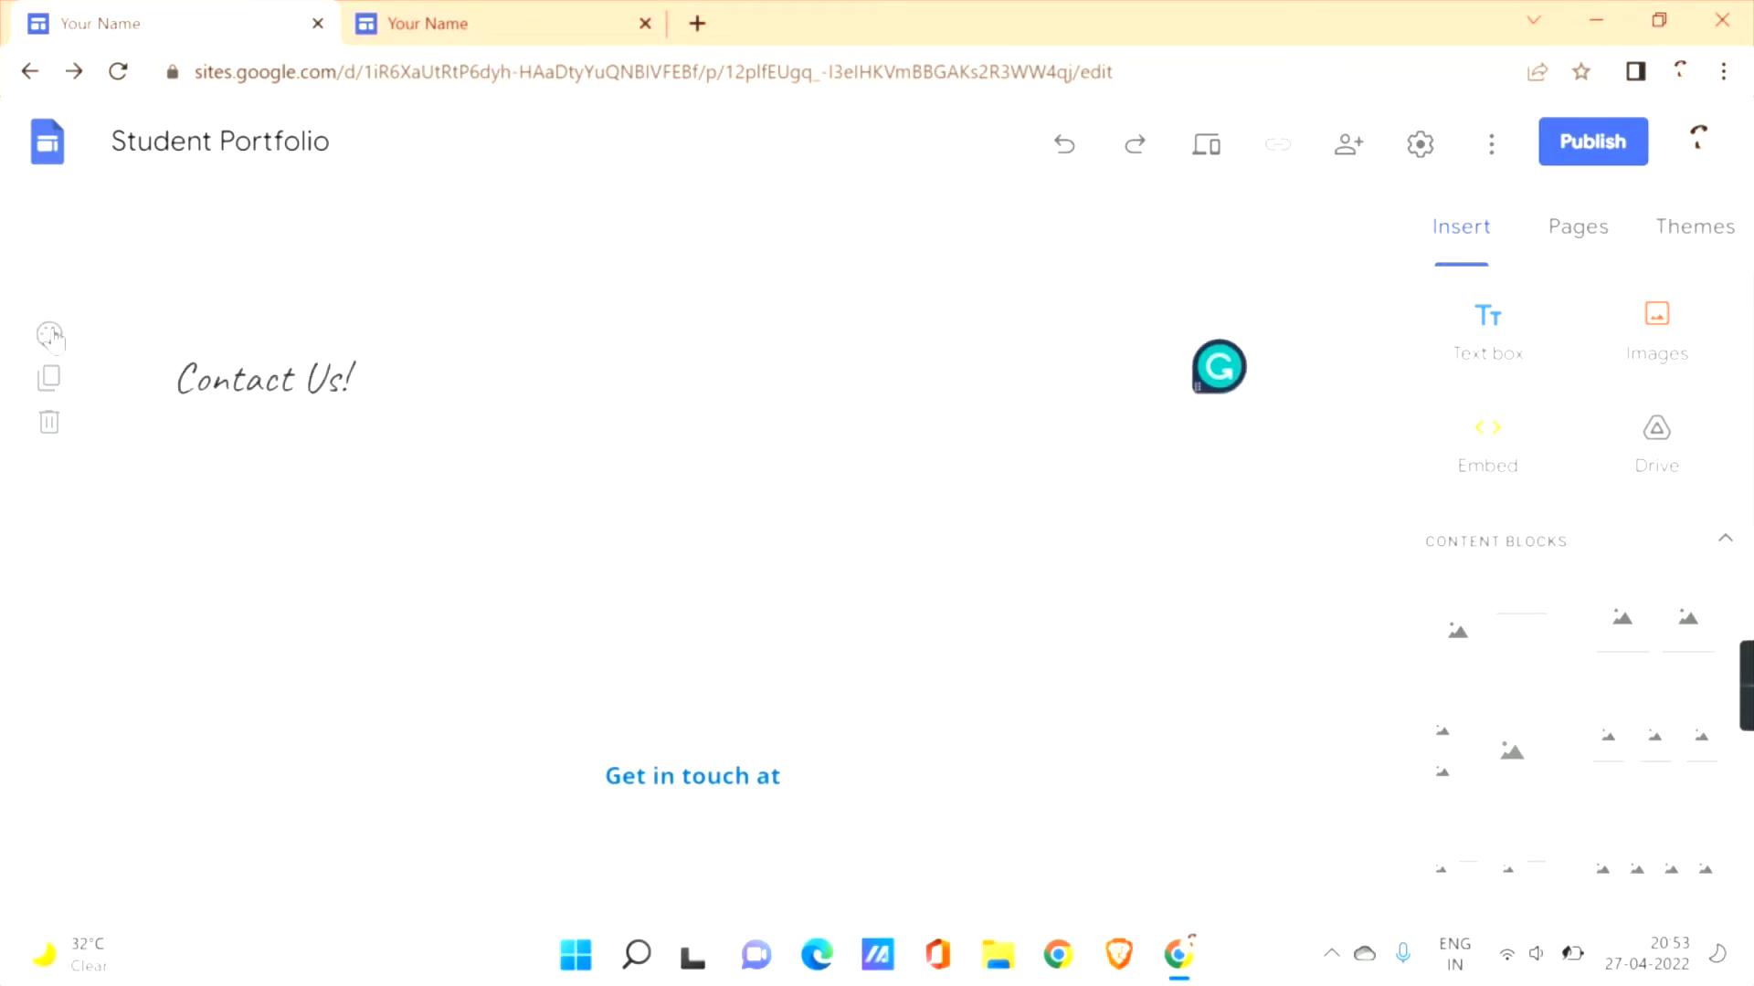
left_click(50, 336)
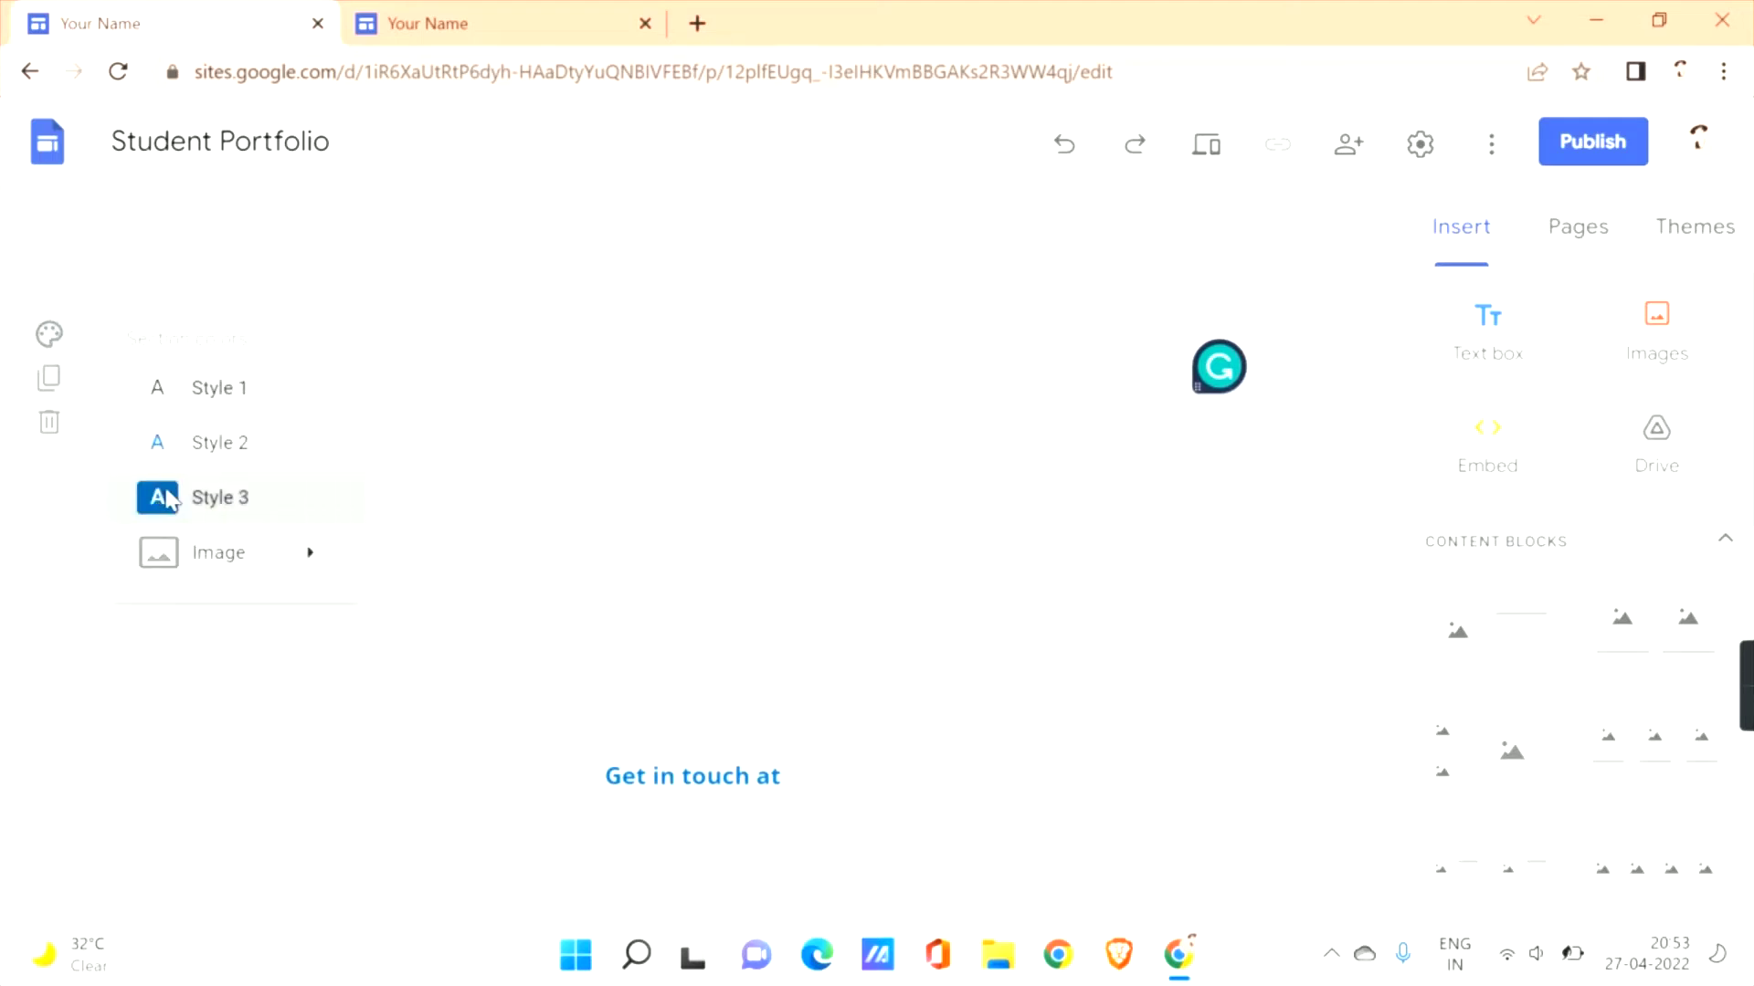
left_click(165, 496)
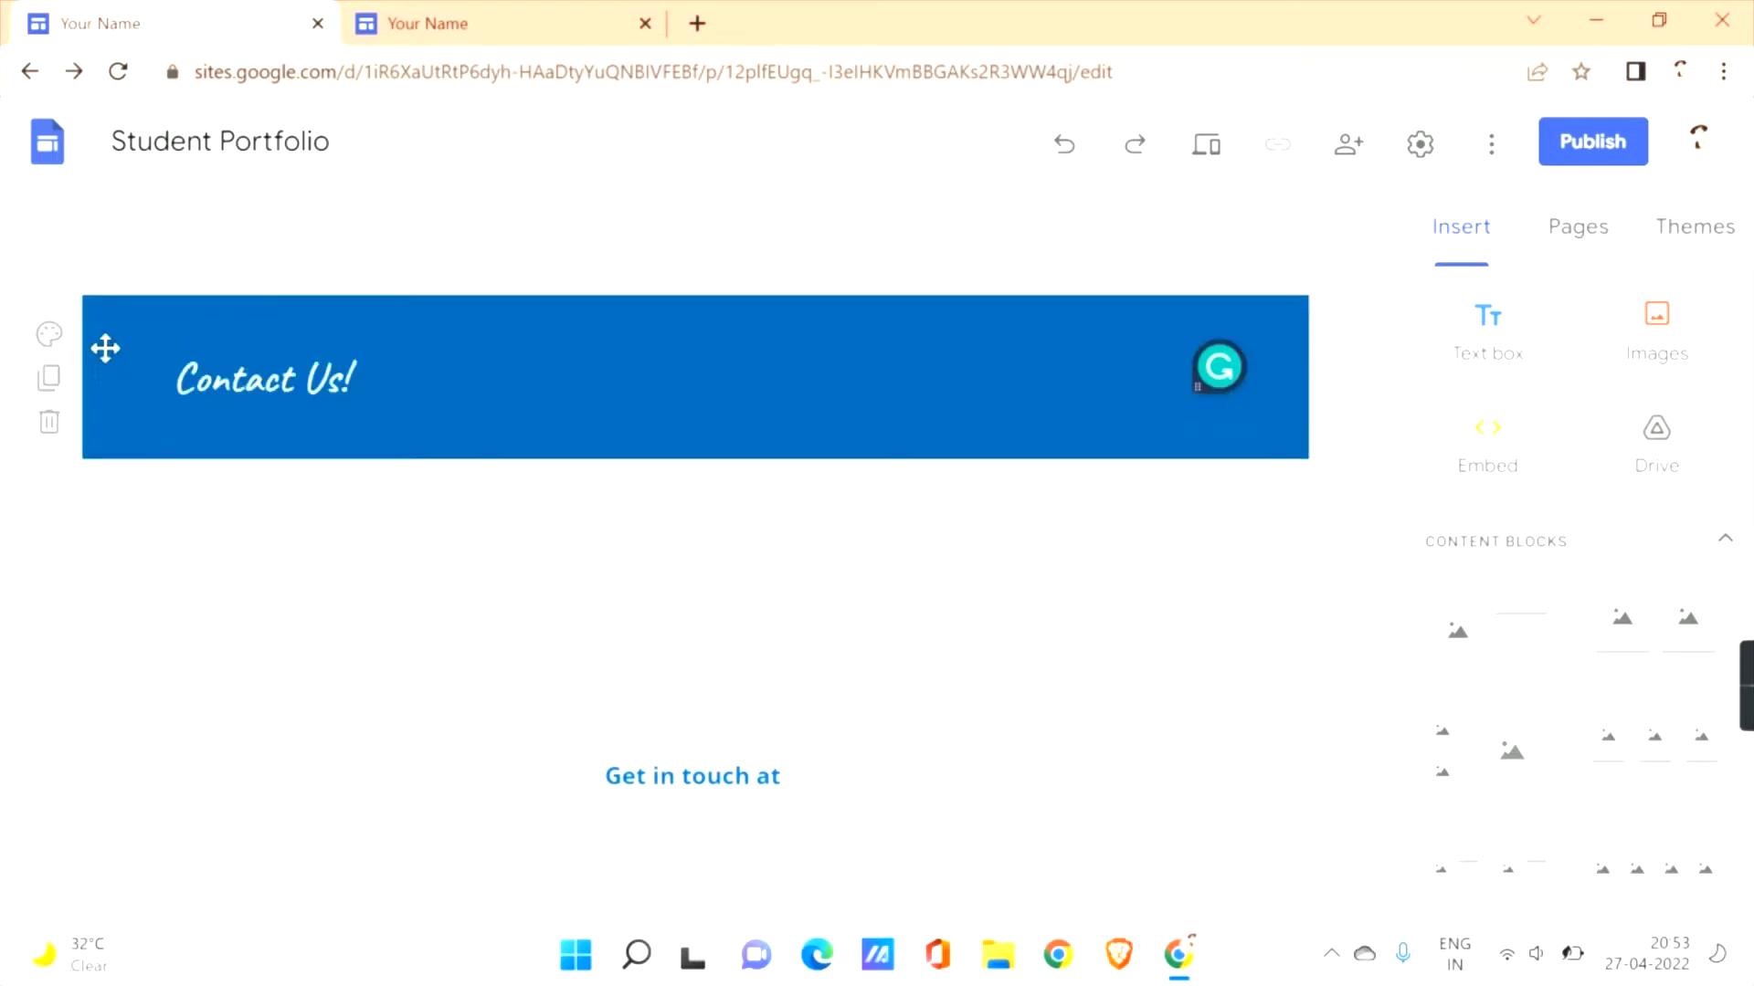
left_click(49, 335)
mouse_move(307, 574)
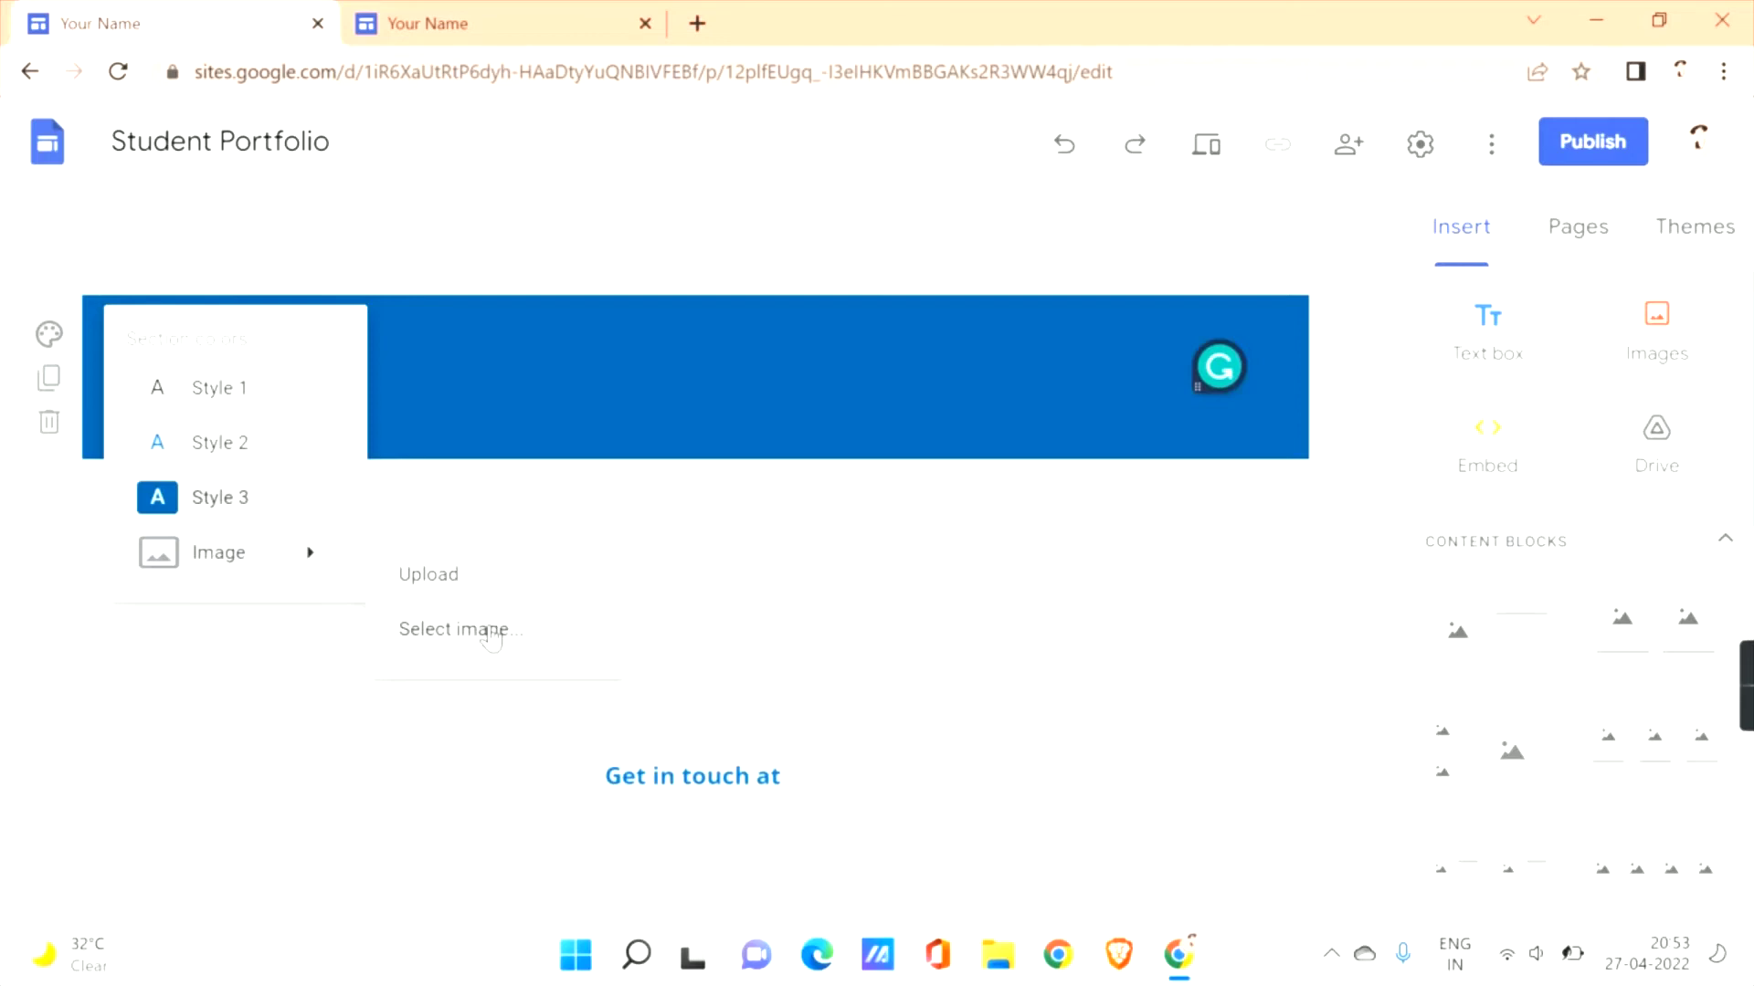
Add the postal address on separate lines below the Contact Us! text, with an empty line after it.
left_click(709, 384)
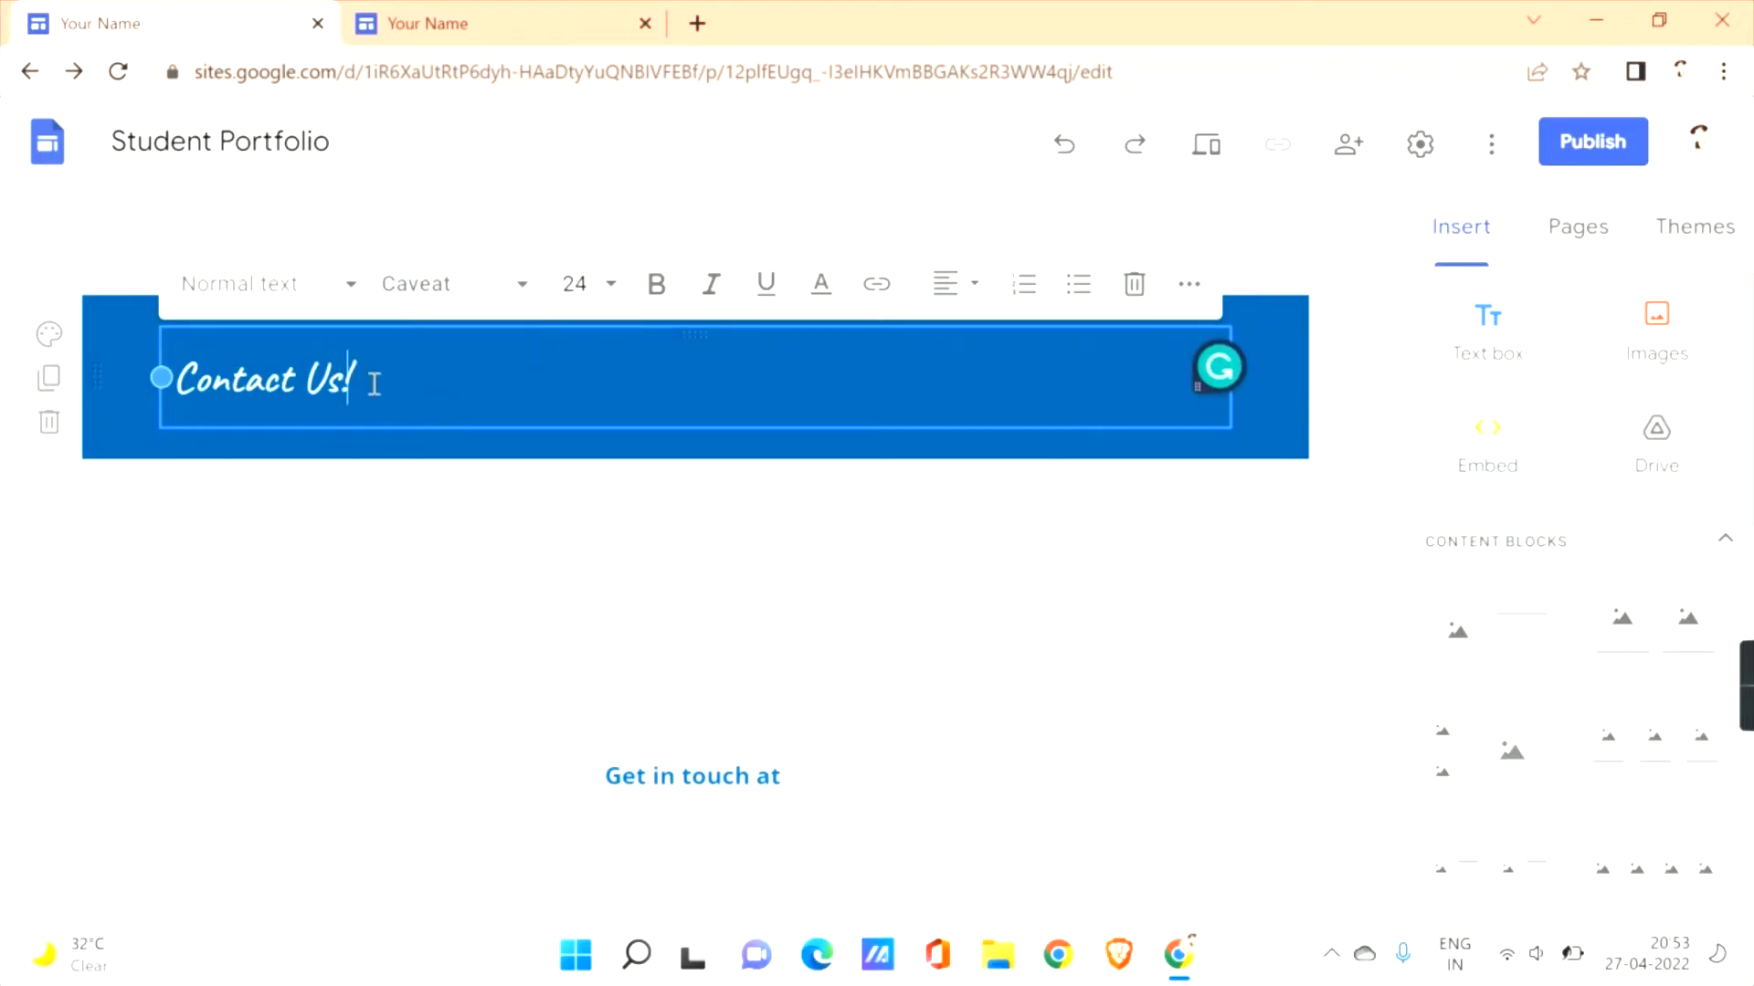
key("Return")
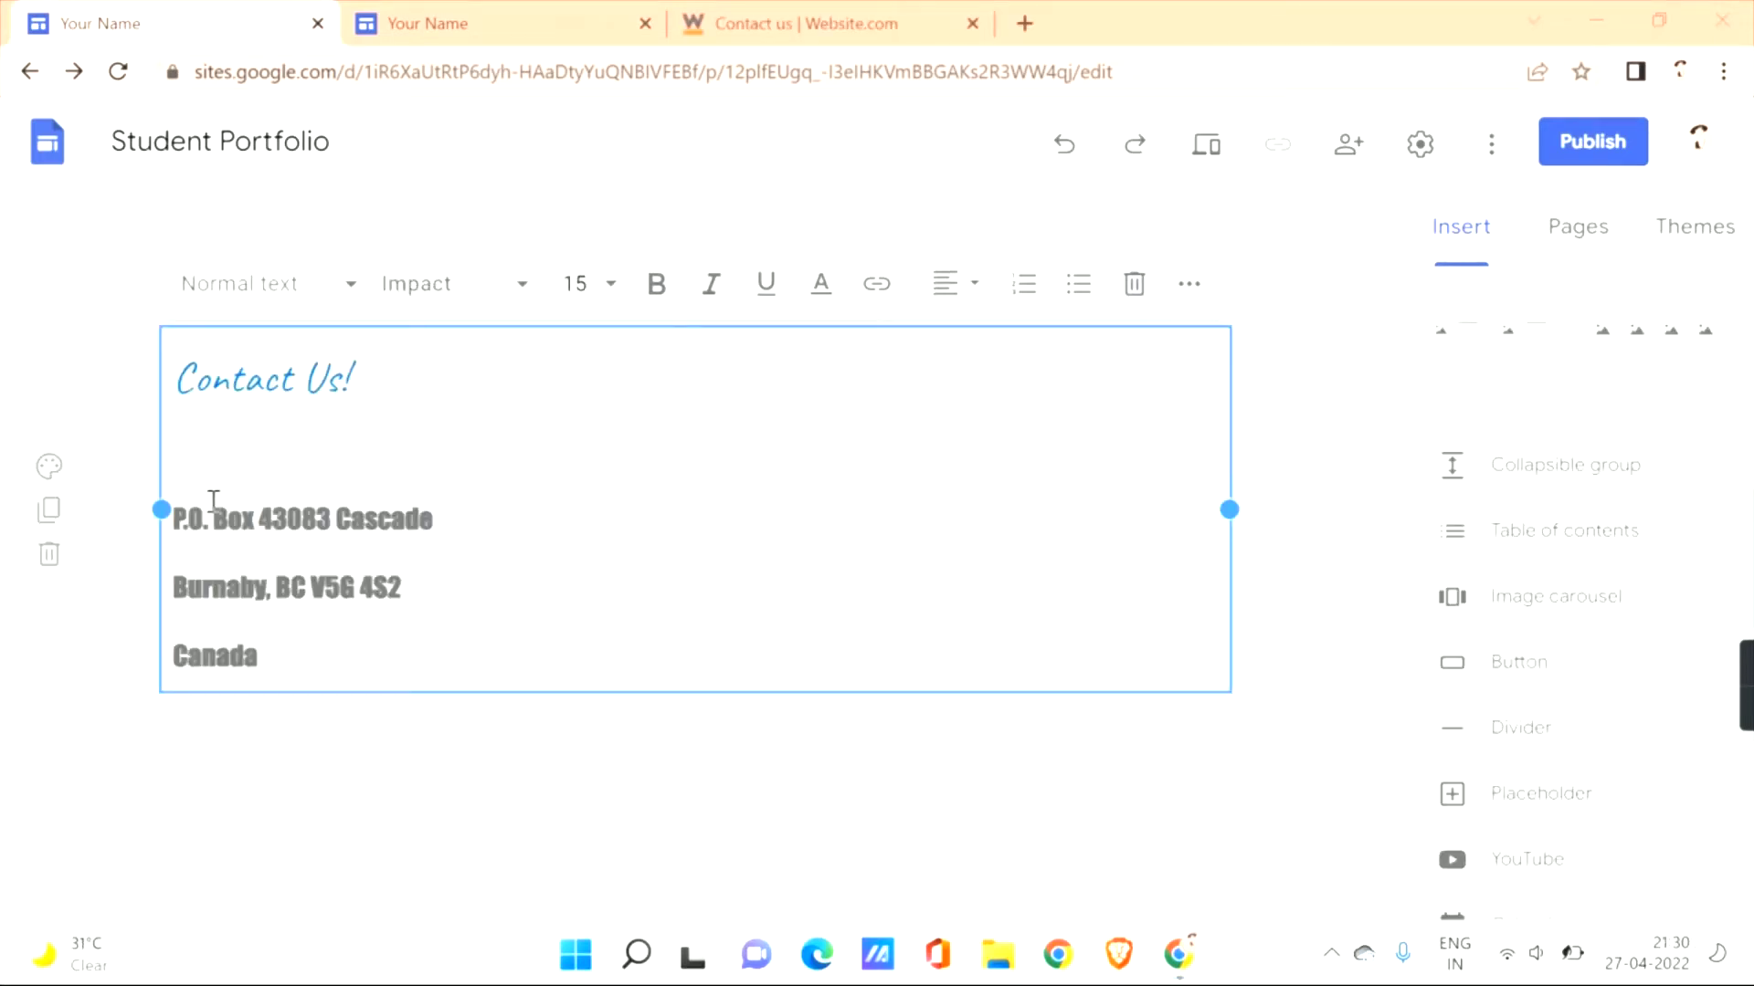
left_click(278, 658)
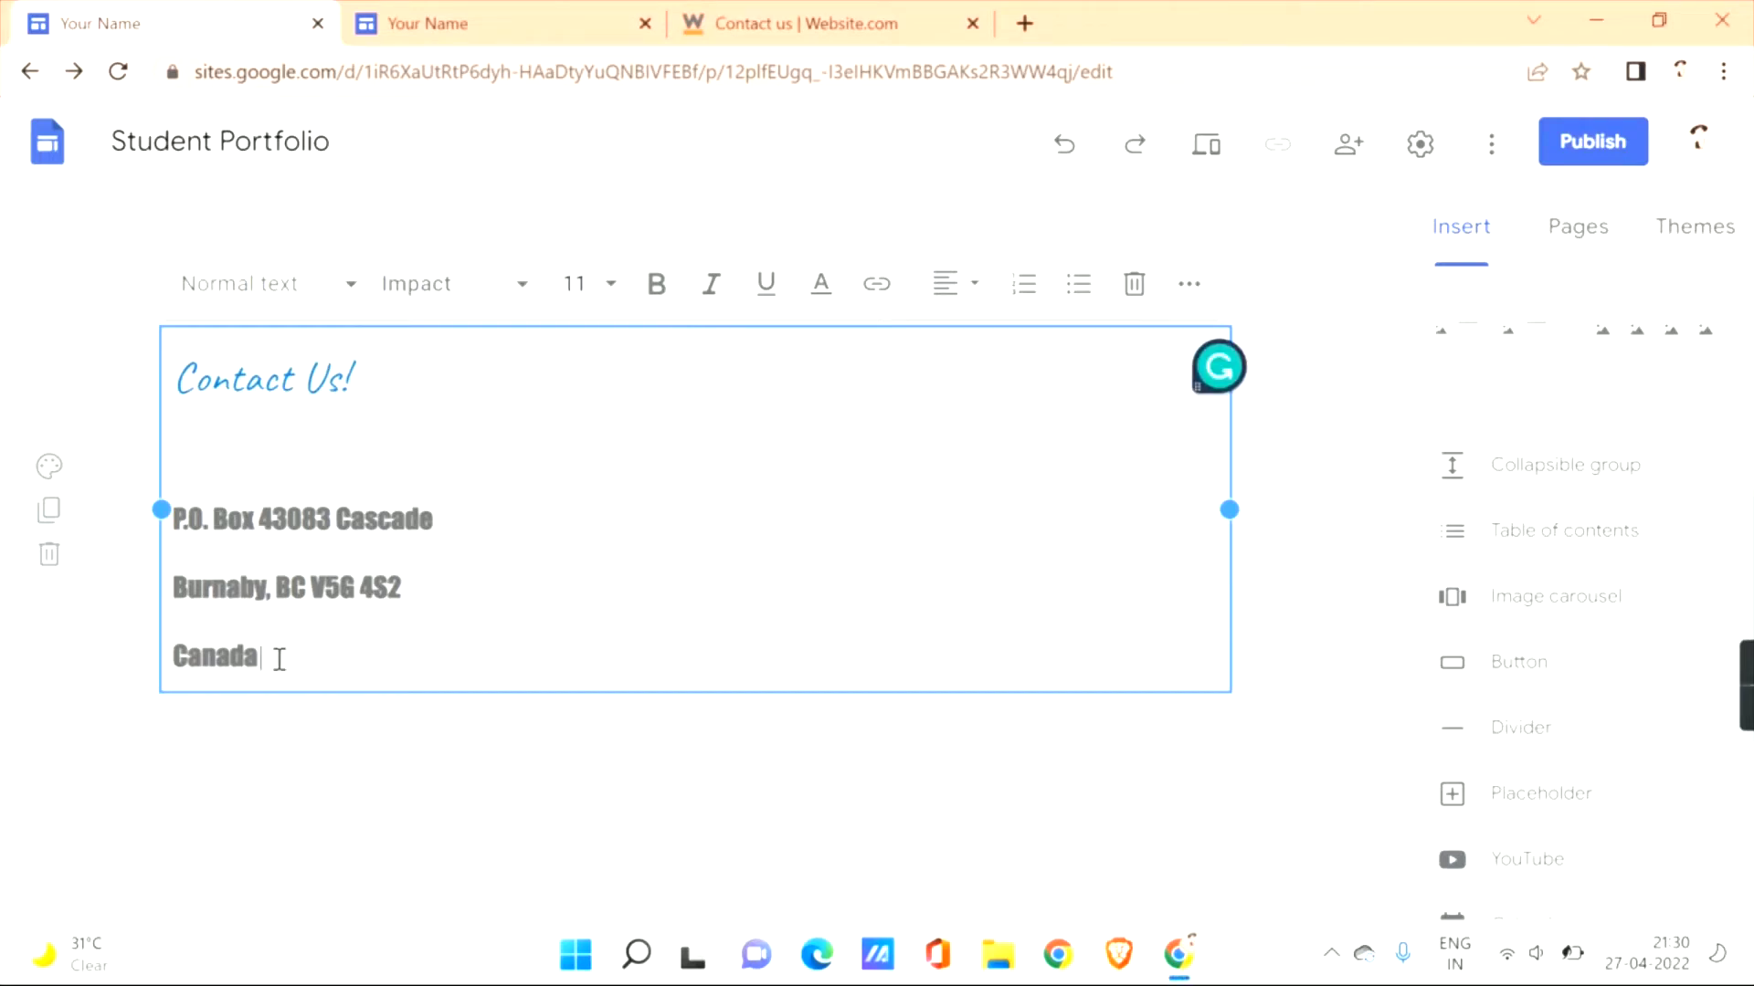
key("Return")
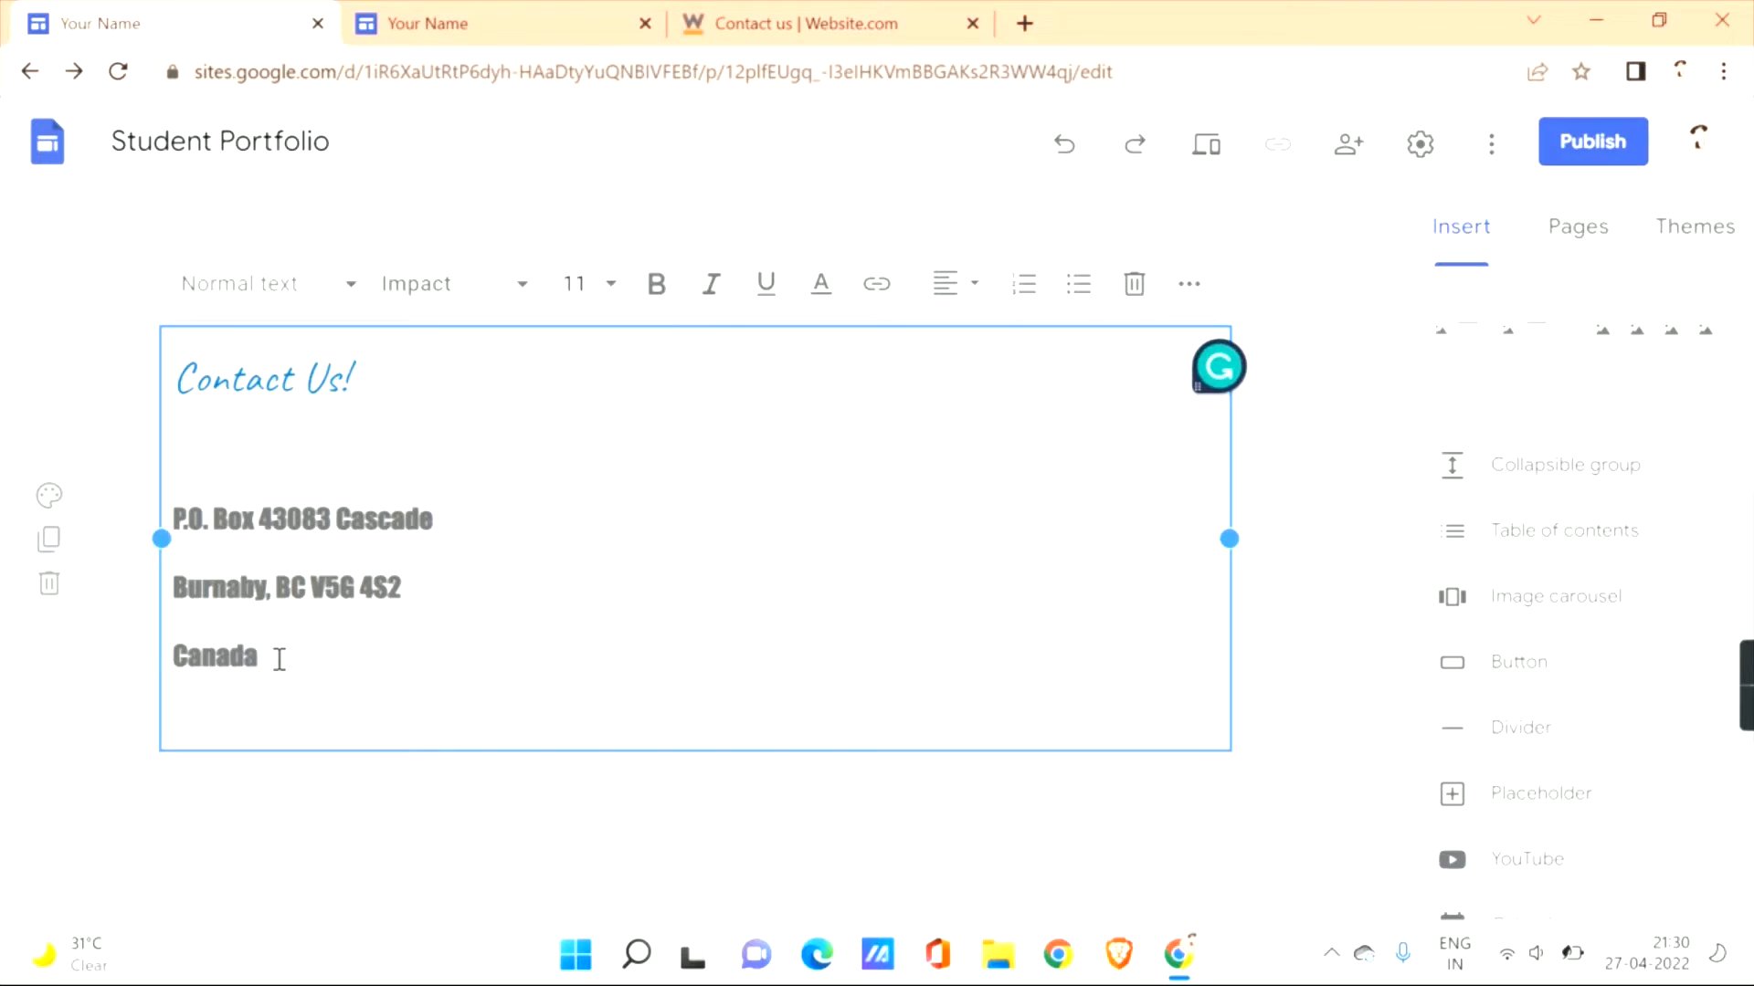
Change the text color of all the address lines to light blue.
left_click(822, 289)
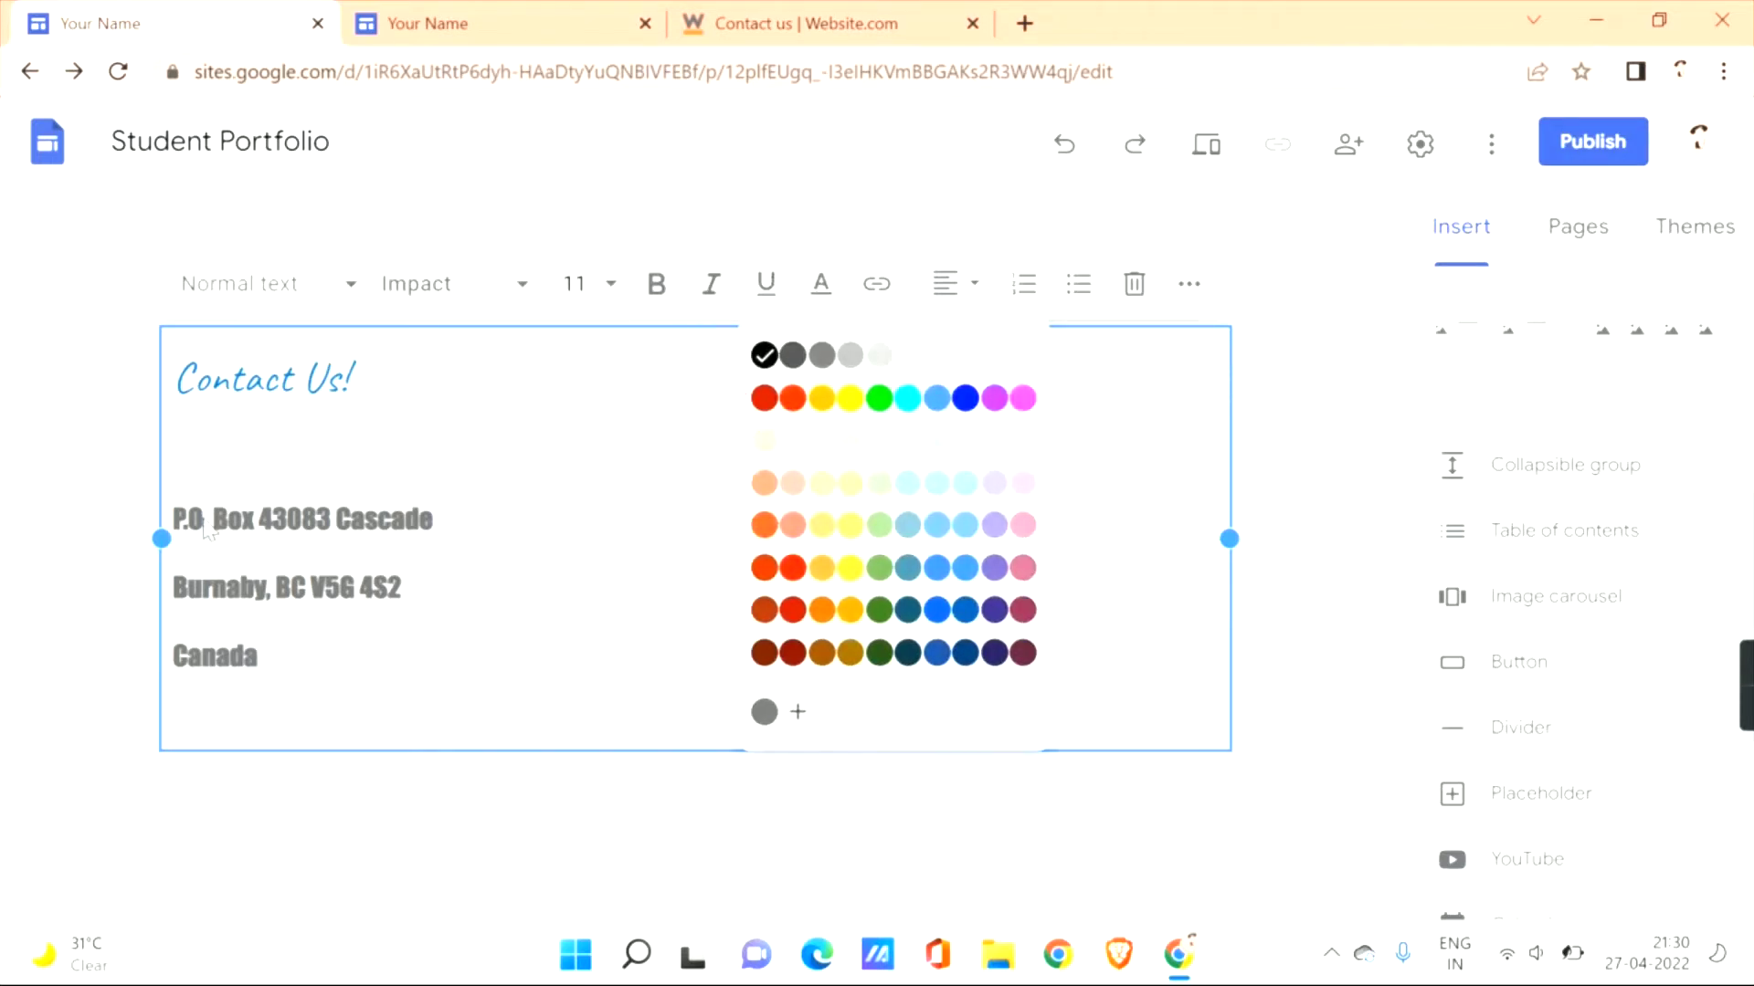
left_click(172, 518)
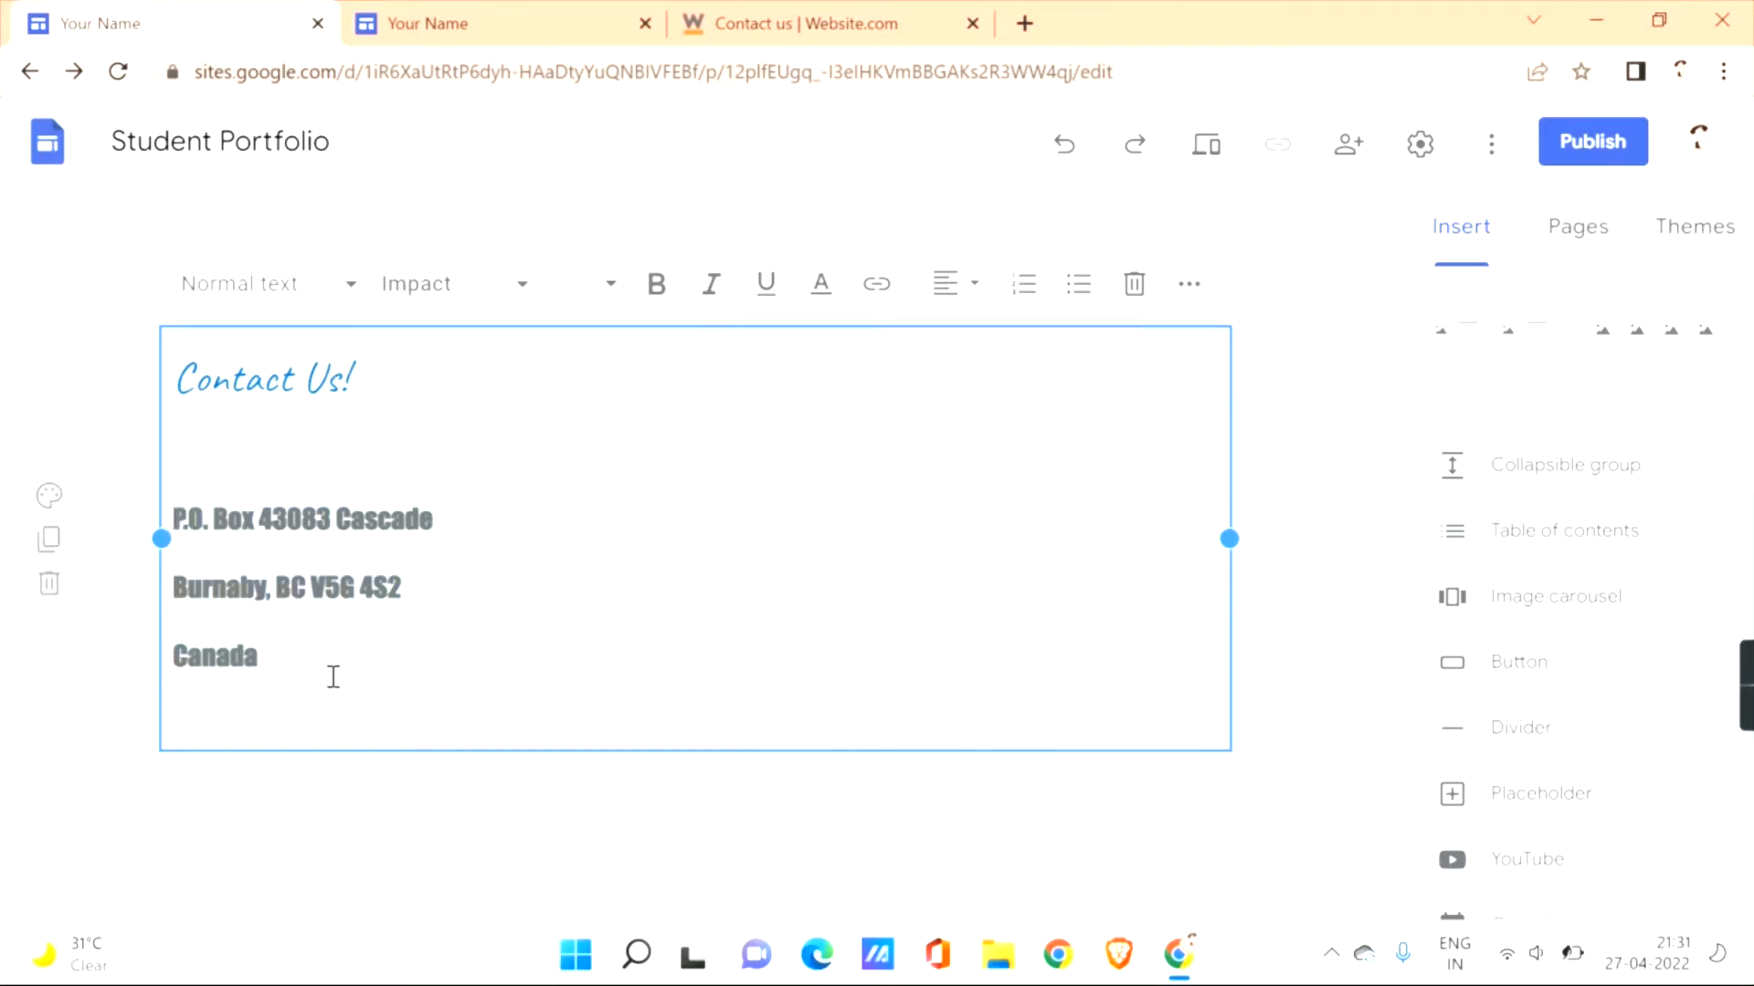
left_click(816, 302)
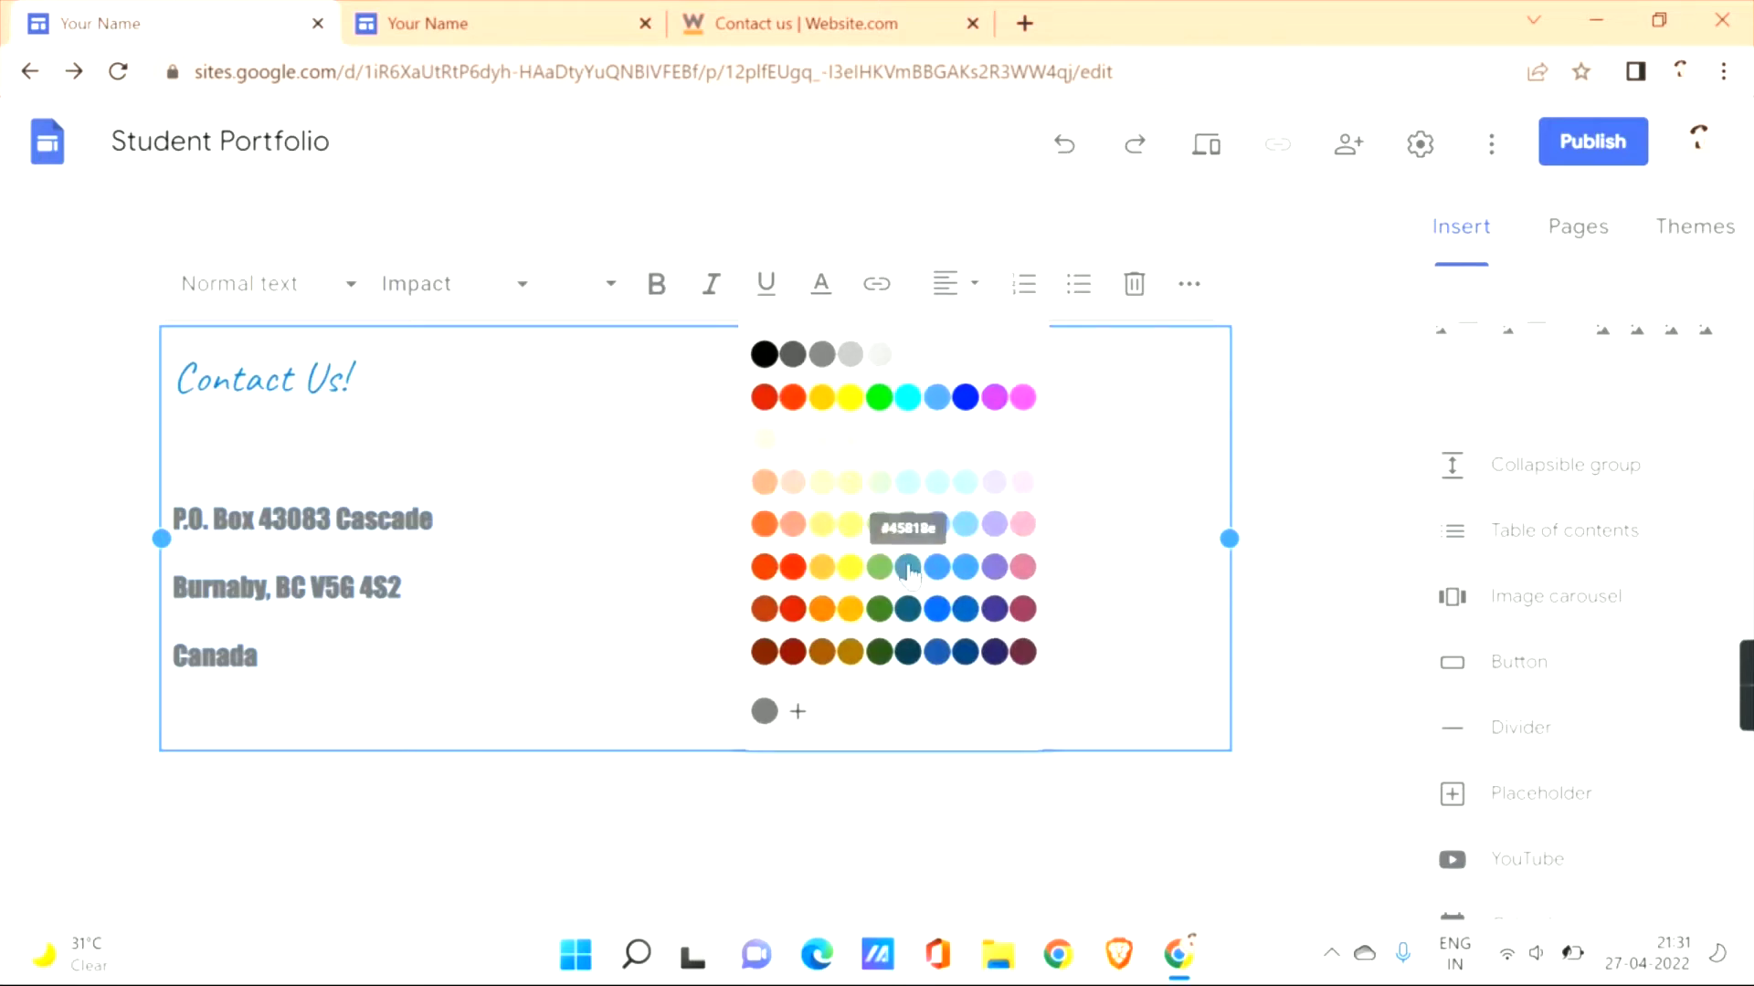
left_click(937, 567)
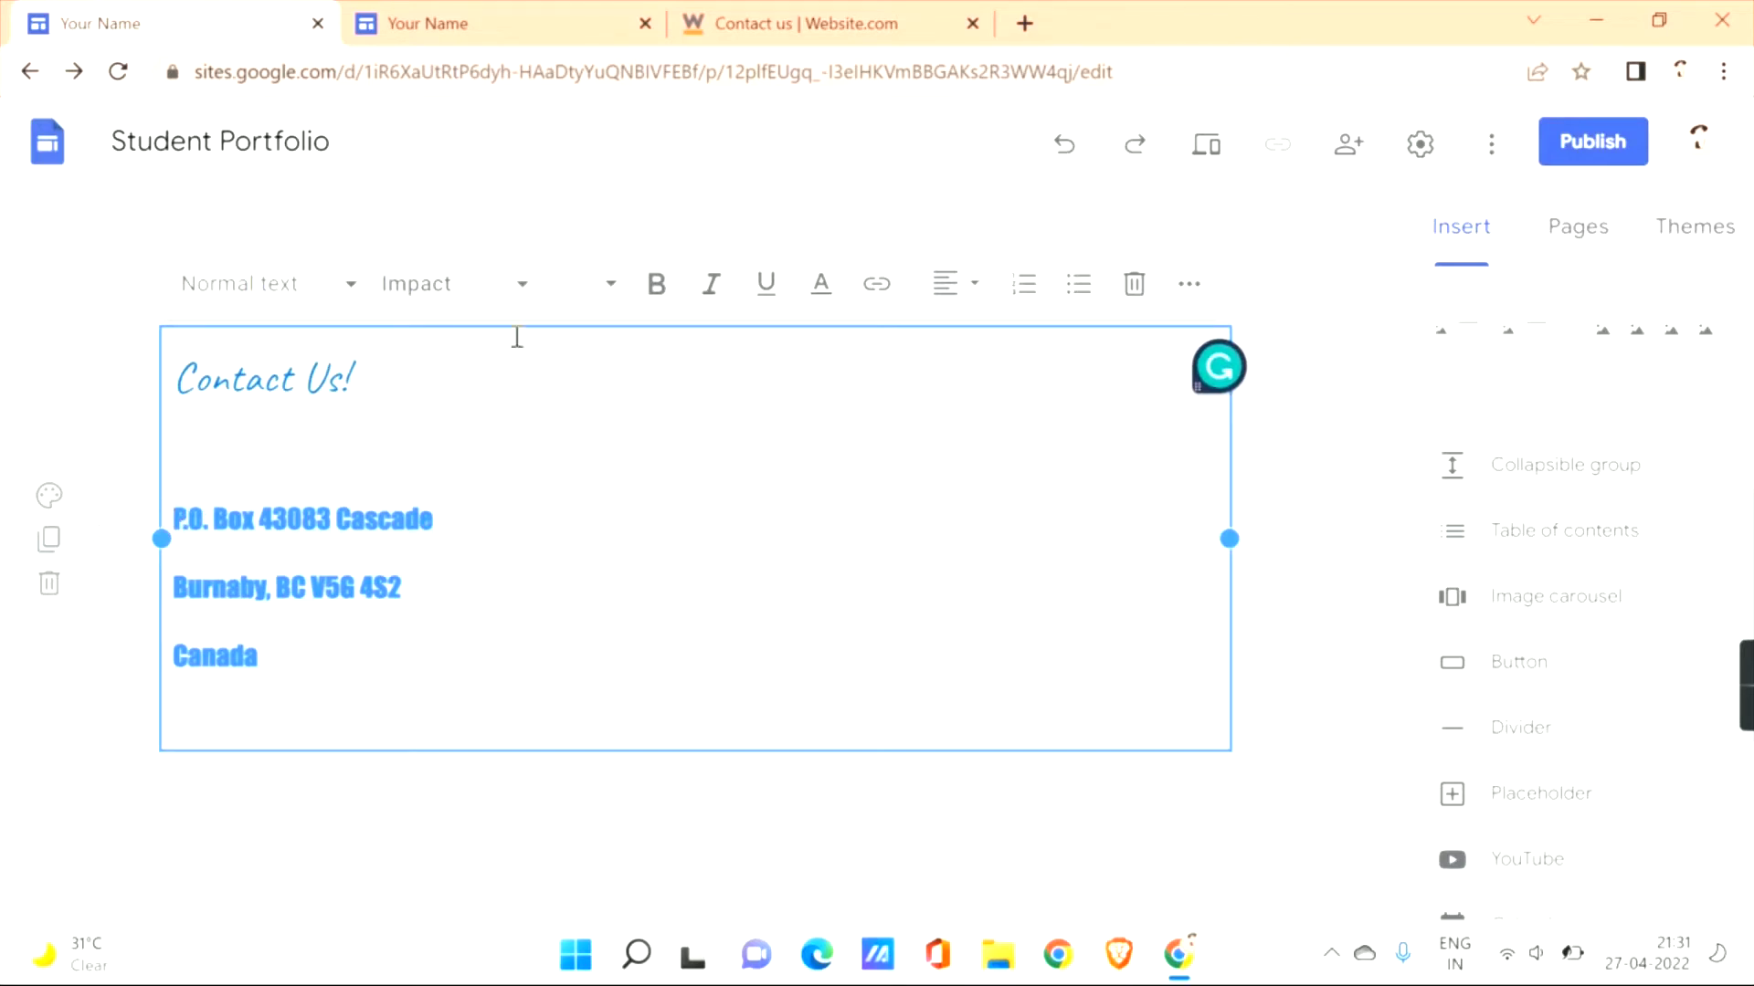
Set the font of the address lines to Georgia and remove their bold formatting.
left_click(514, 286)
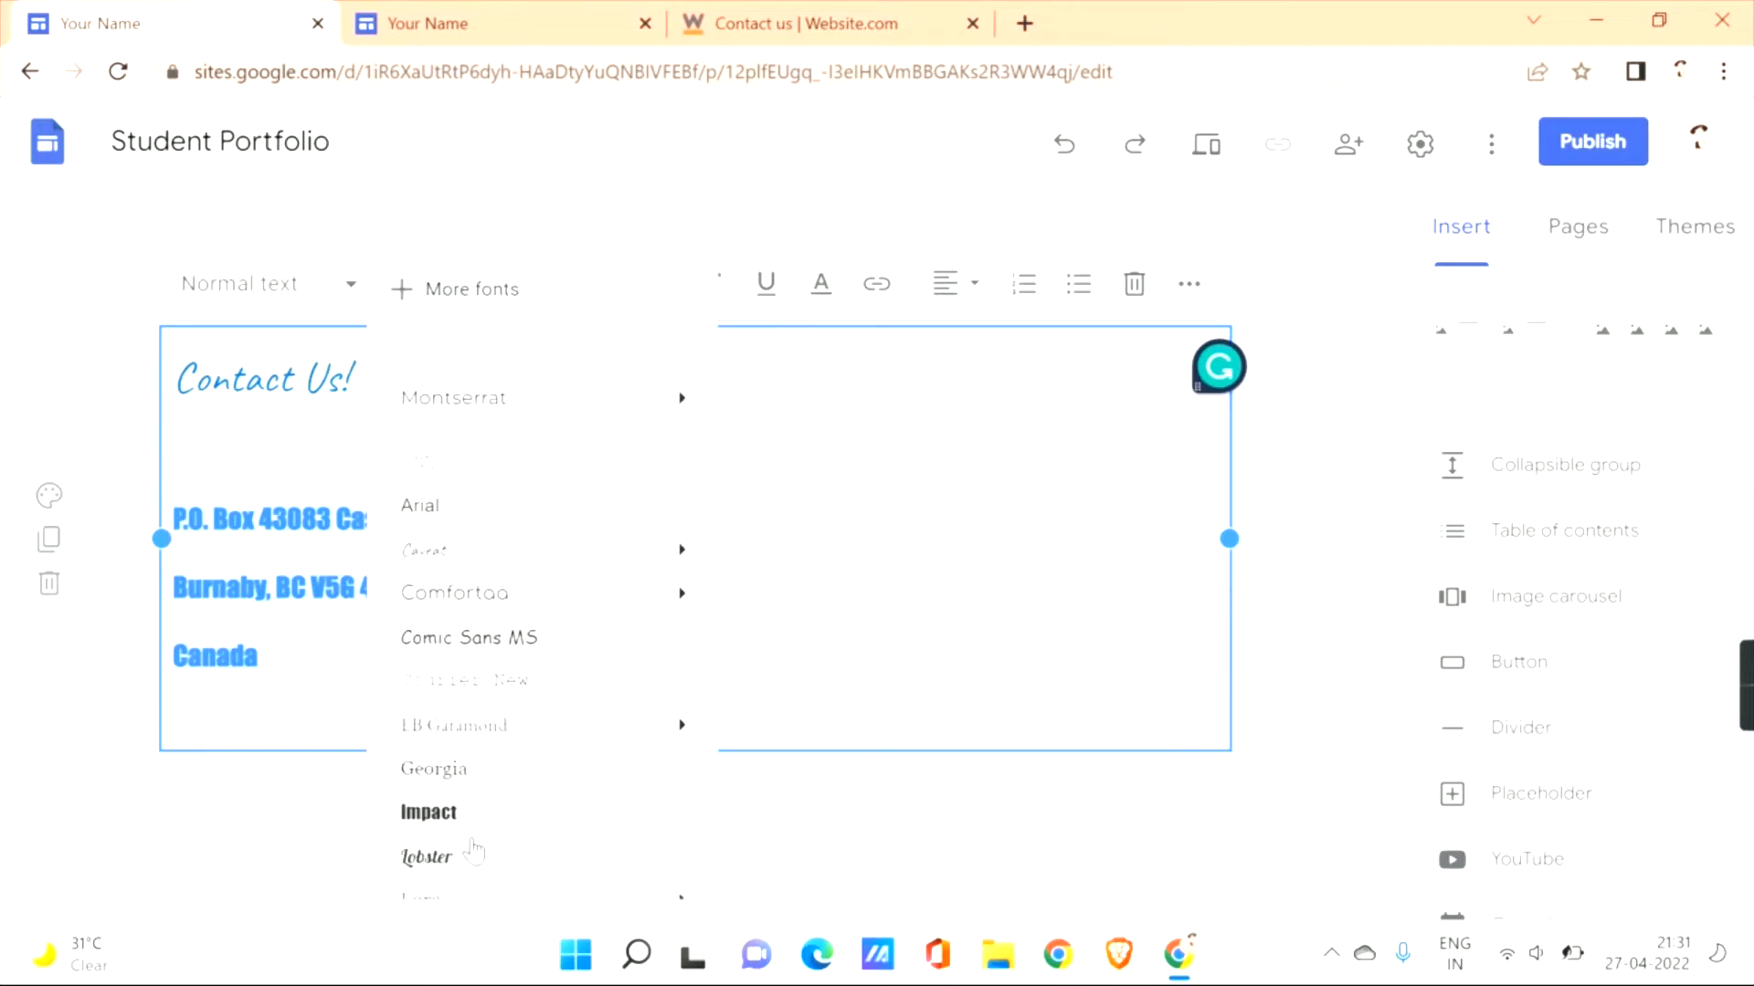
left_click(488, 773)
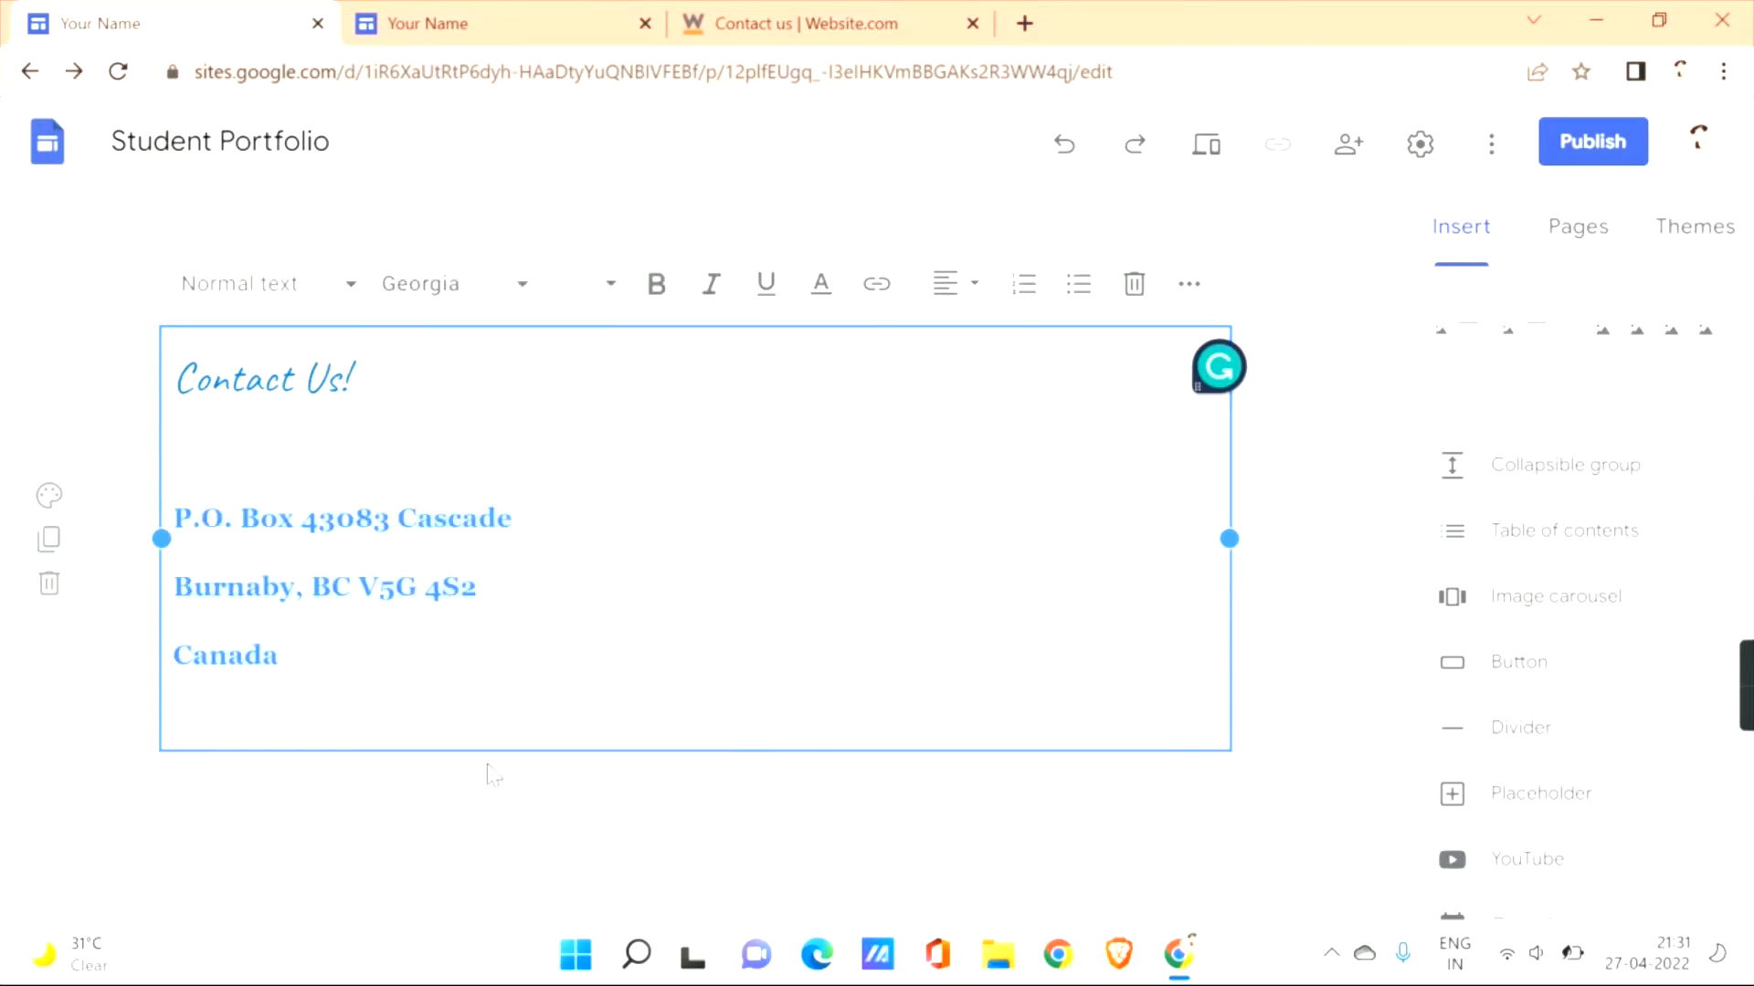
left_click(656, 284)
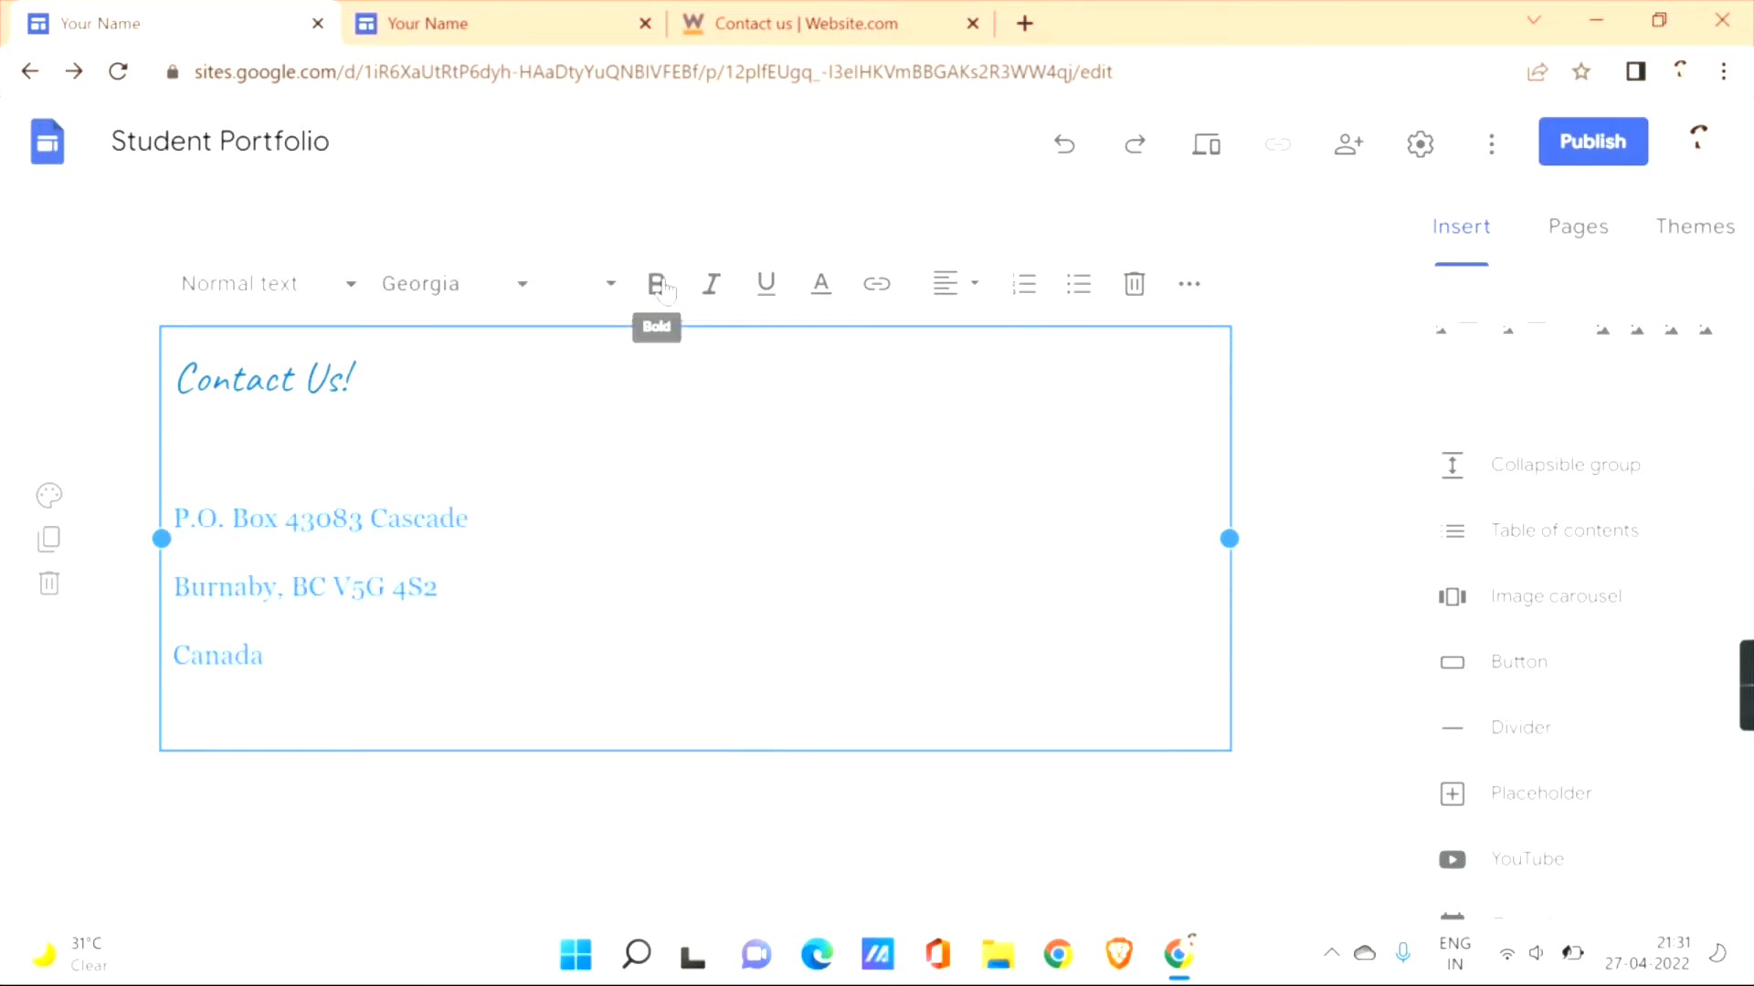
Set the font size of the empty line under Contact Us! and of the address lines to 18.
left_click(572, 424)
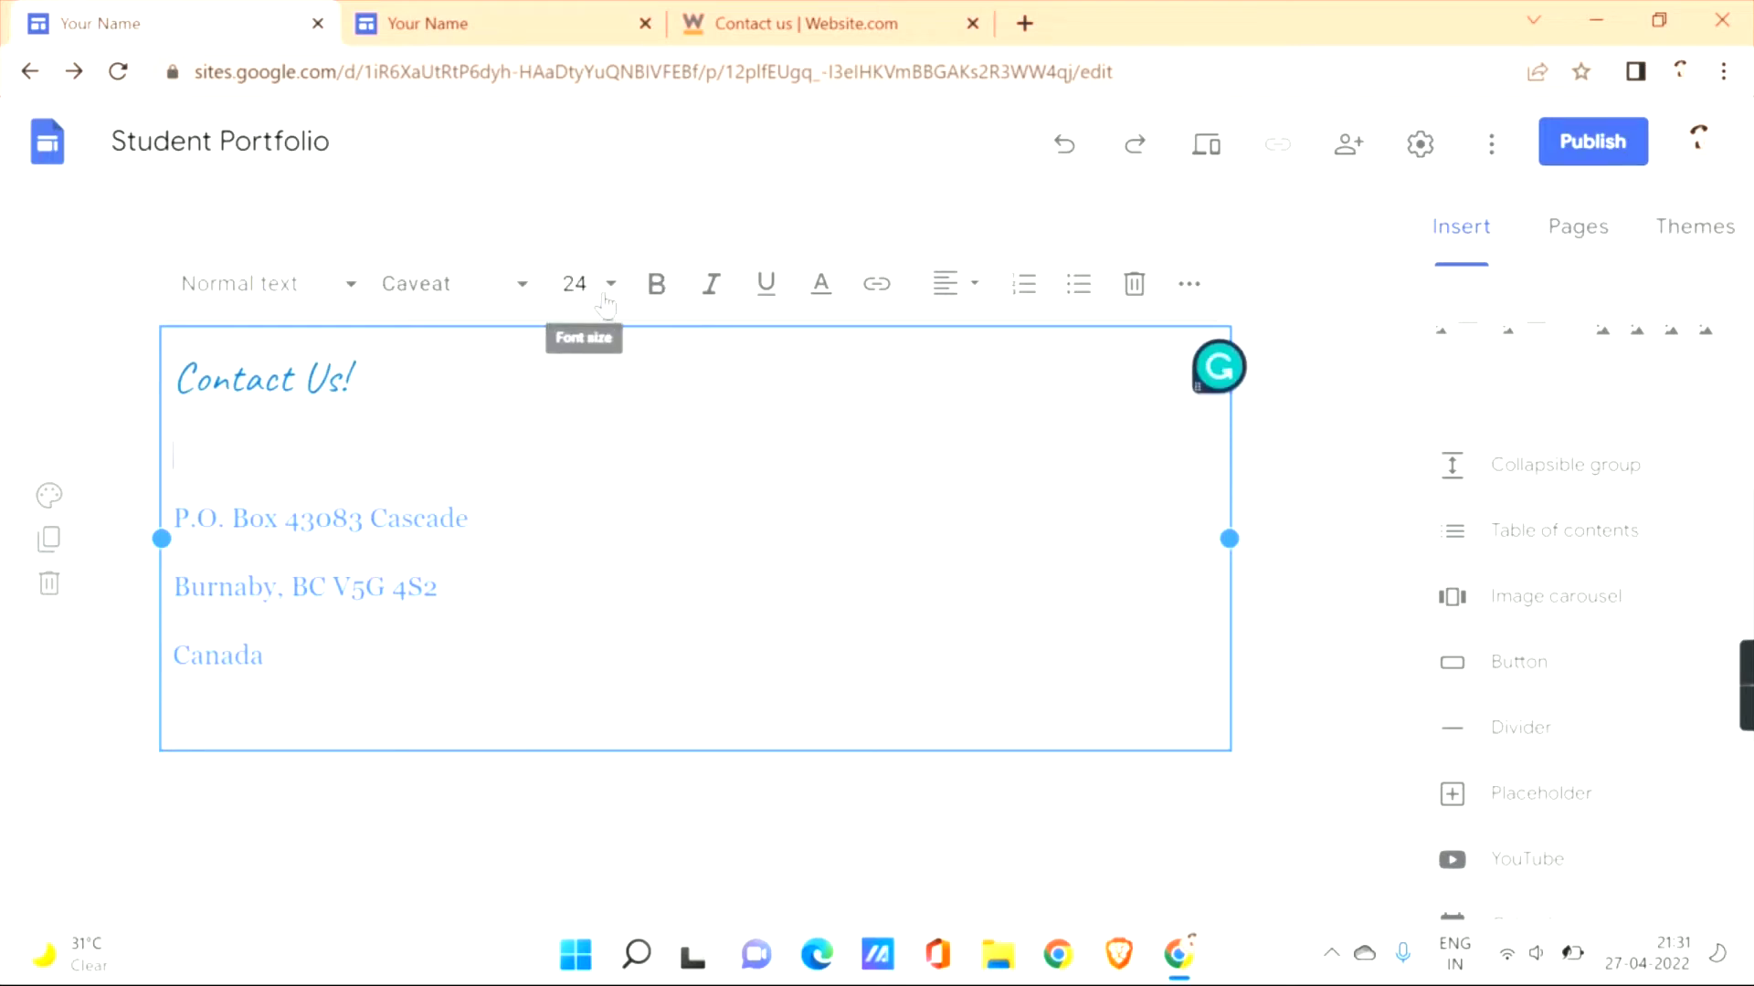
left_click(573, 284)
left_click(574, 759)
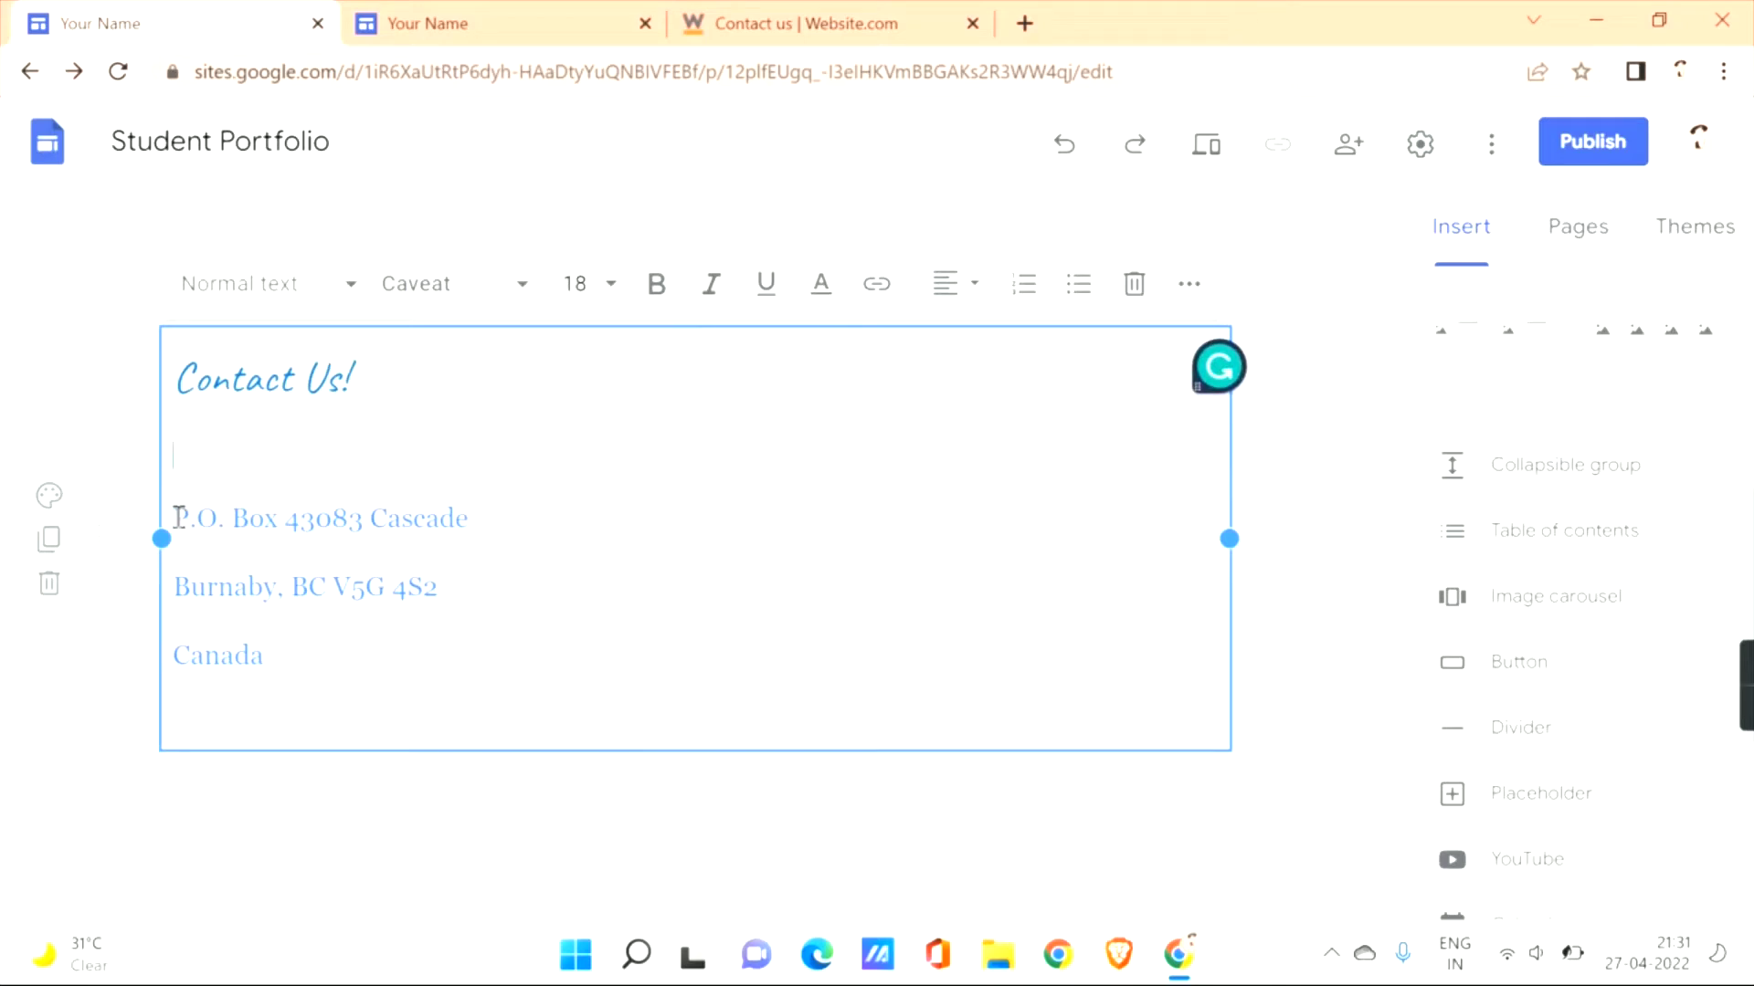
left_click(375, 709)
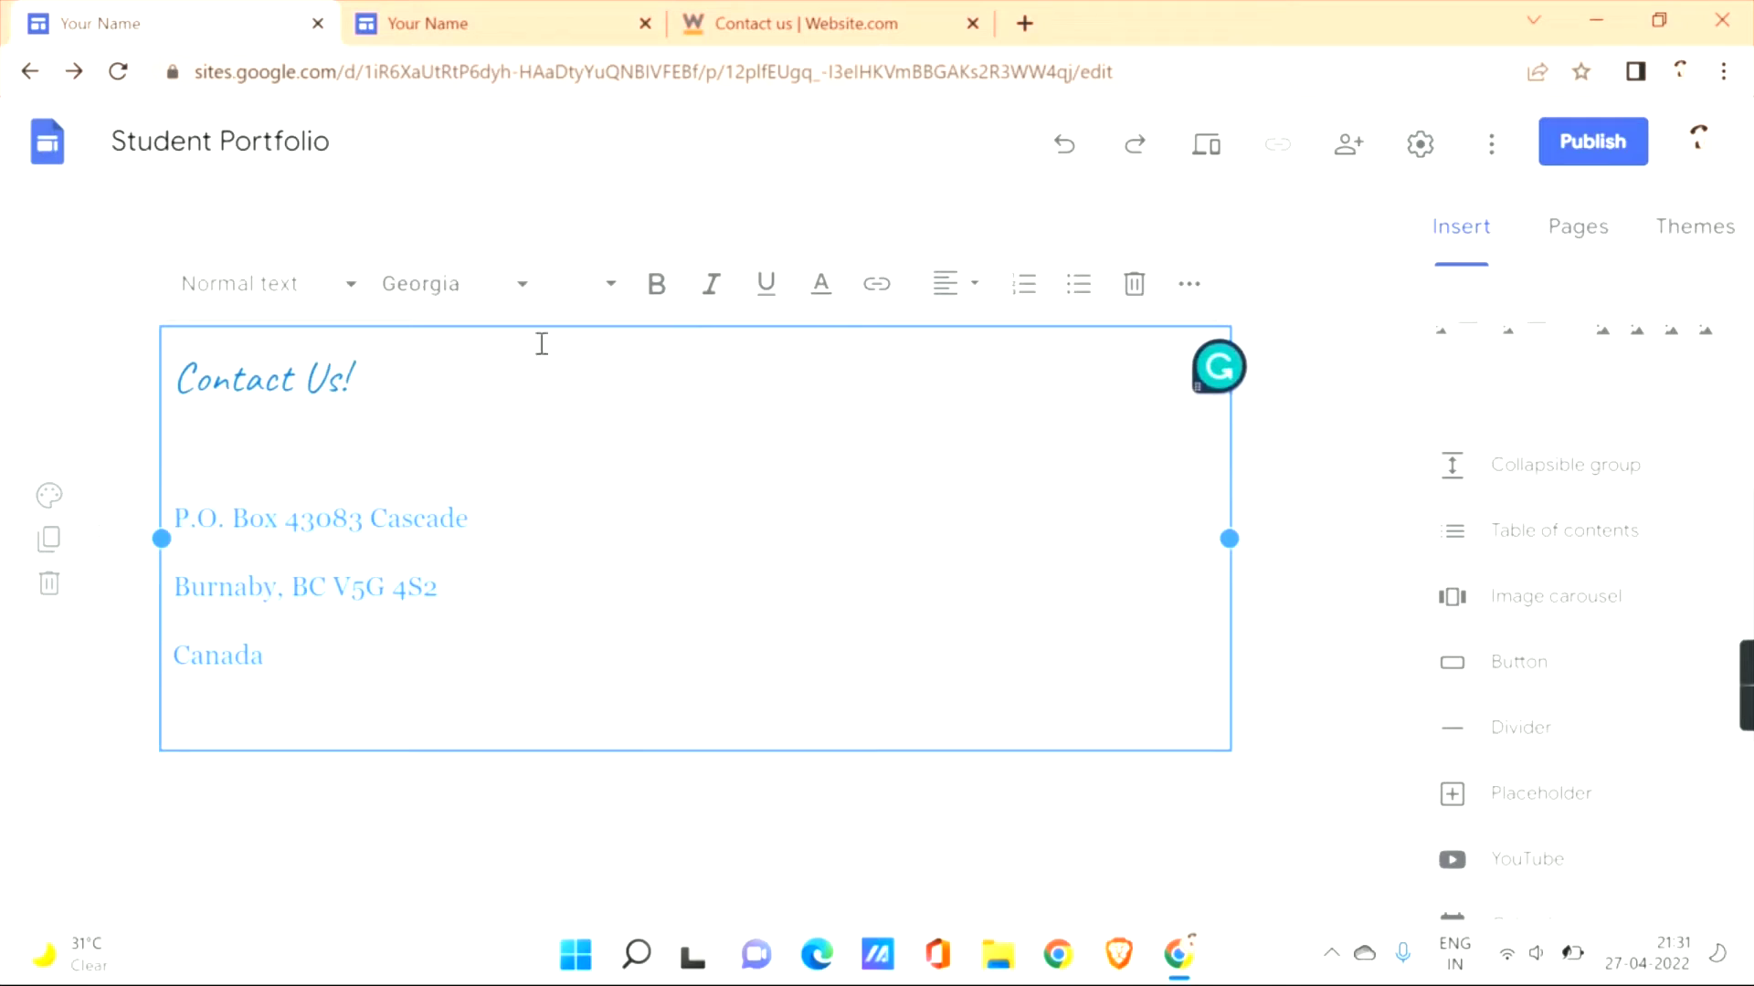
left_click(608, 291)
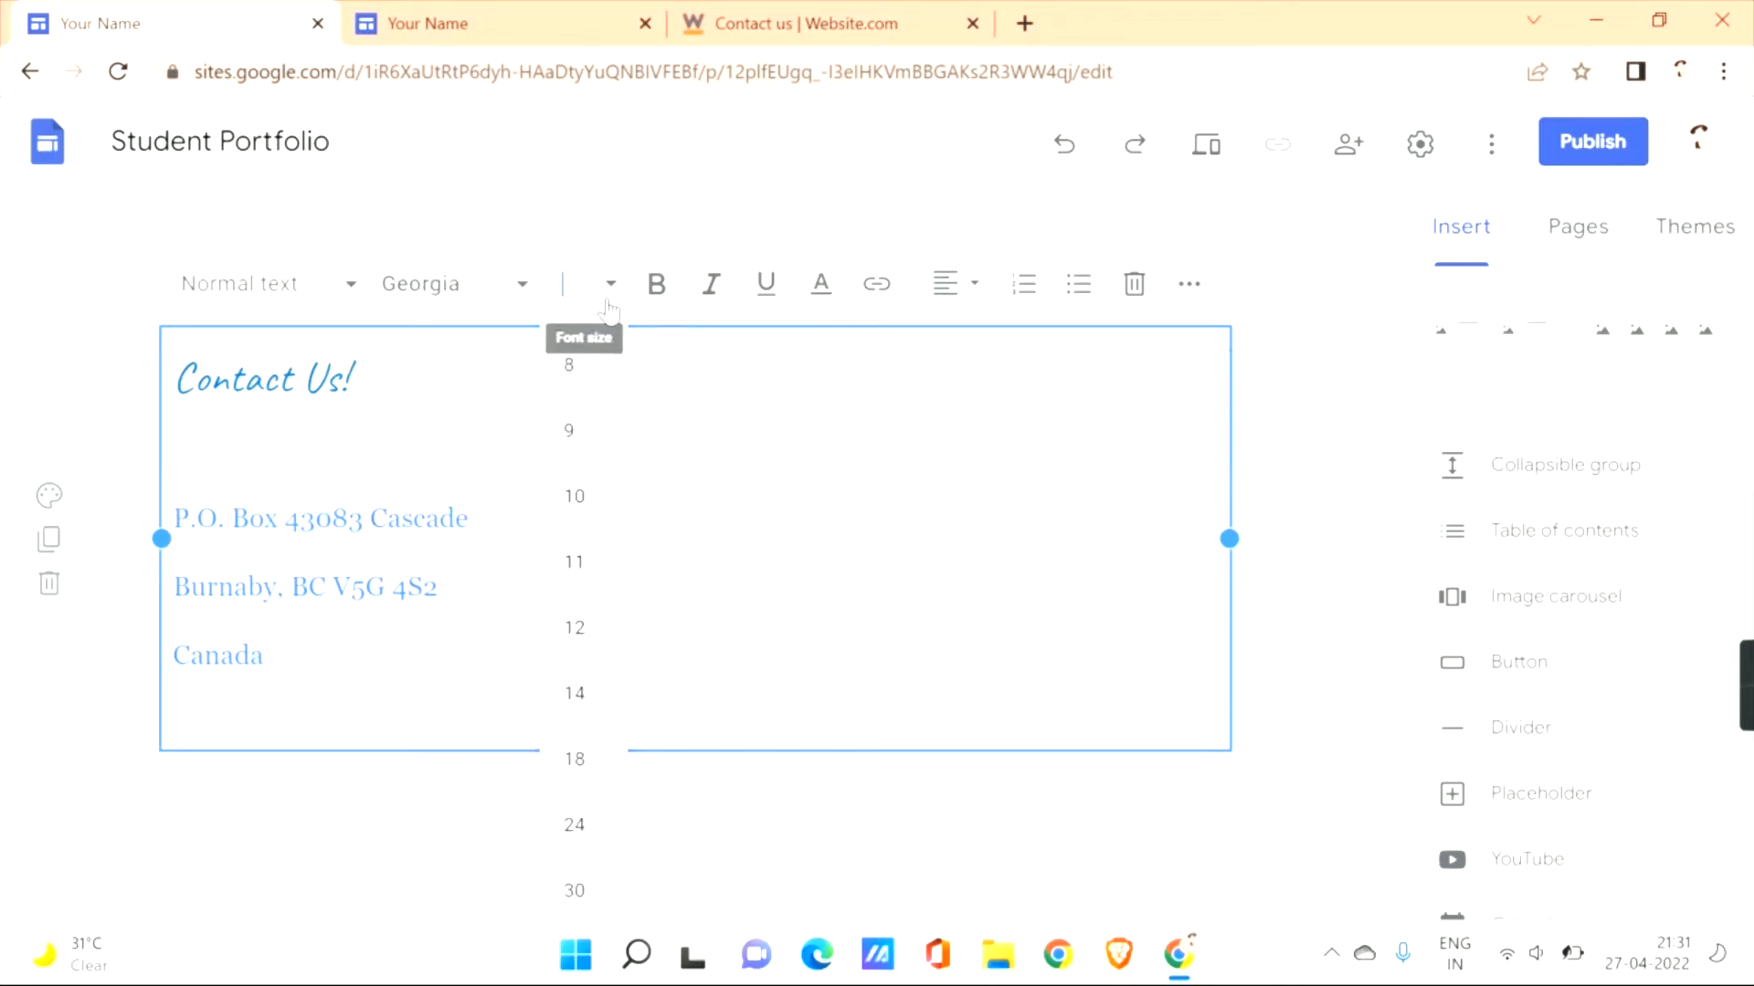
left_click(574, 763)
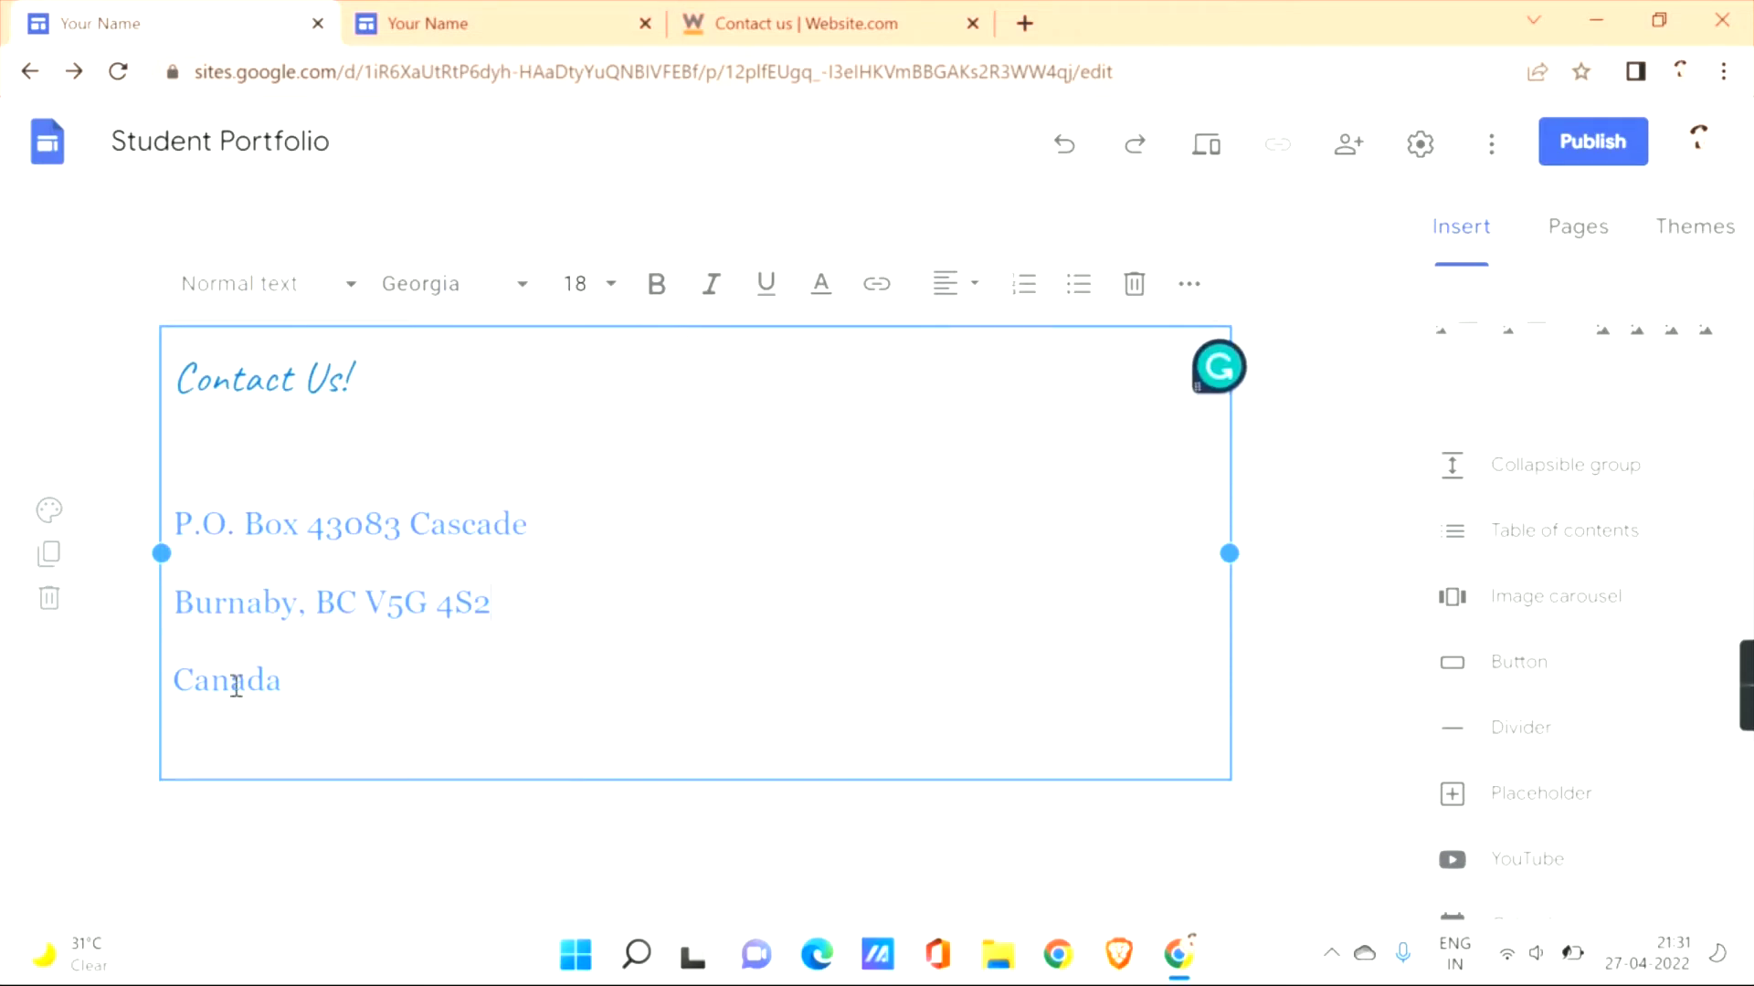
Enter "email:" and "phone:" on two separate lines below the address.
left_click(260, 741)
type("email:")
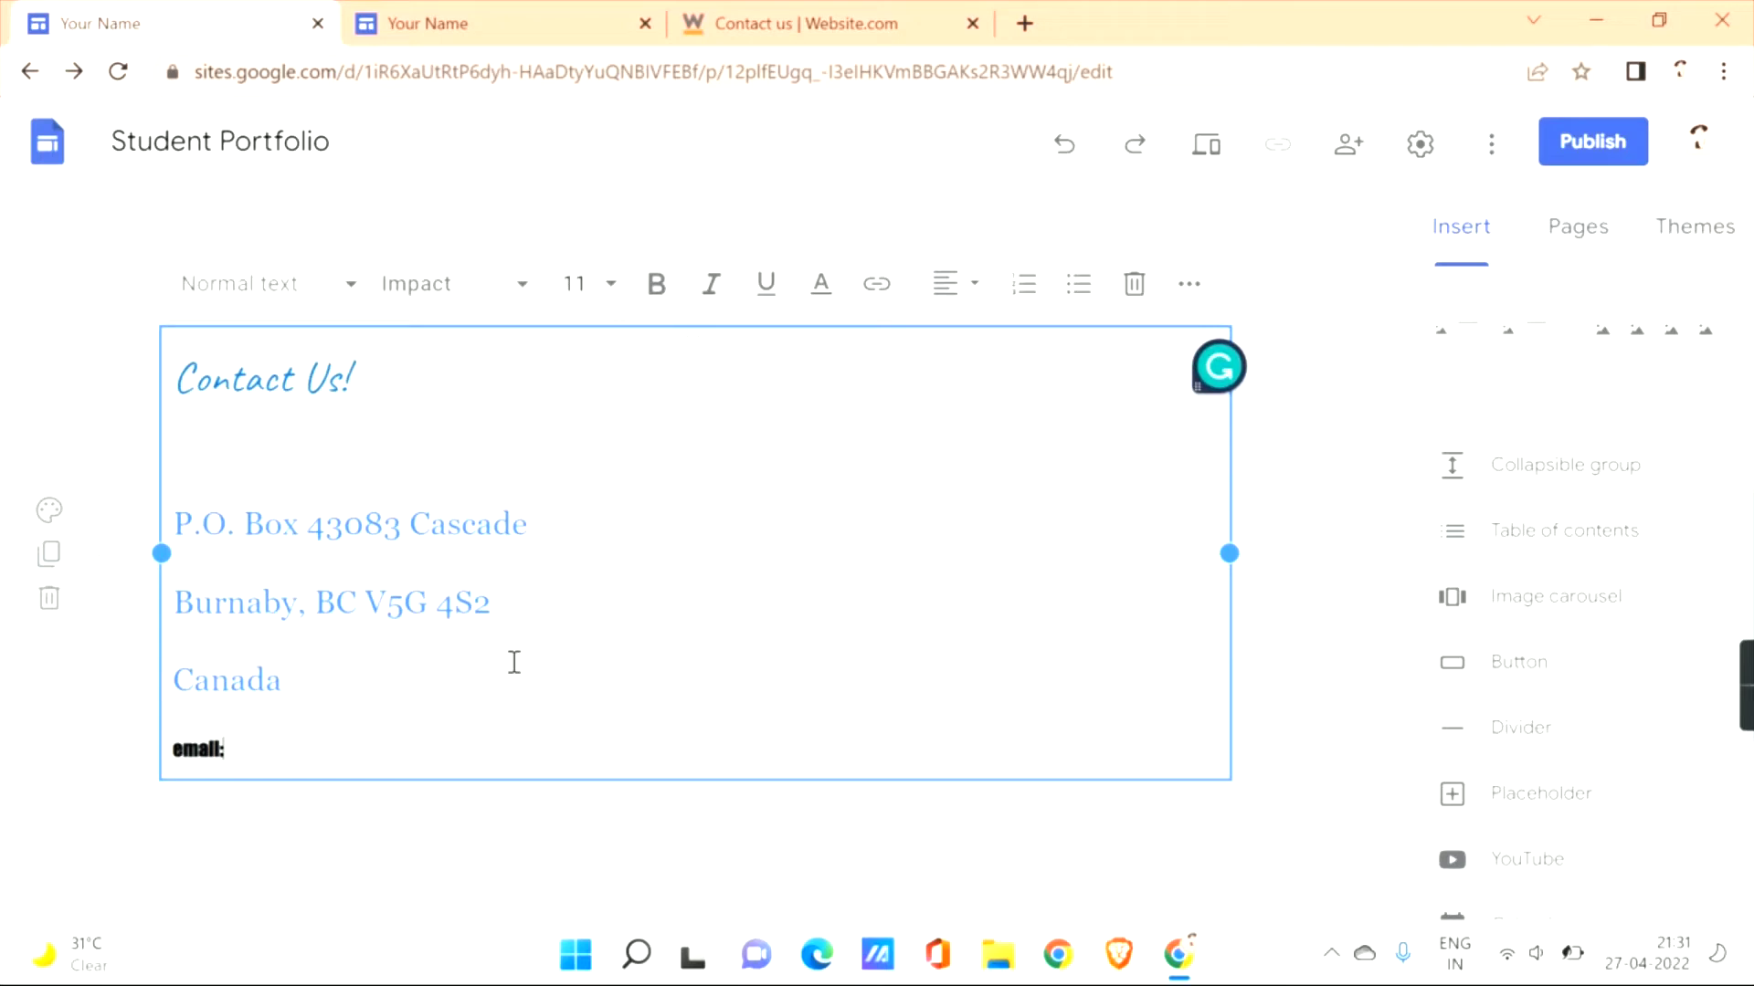
key("Return")
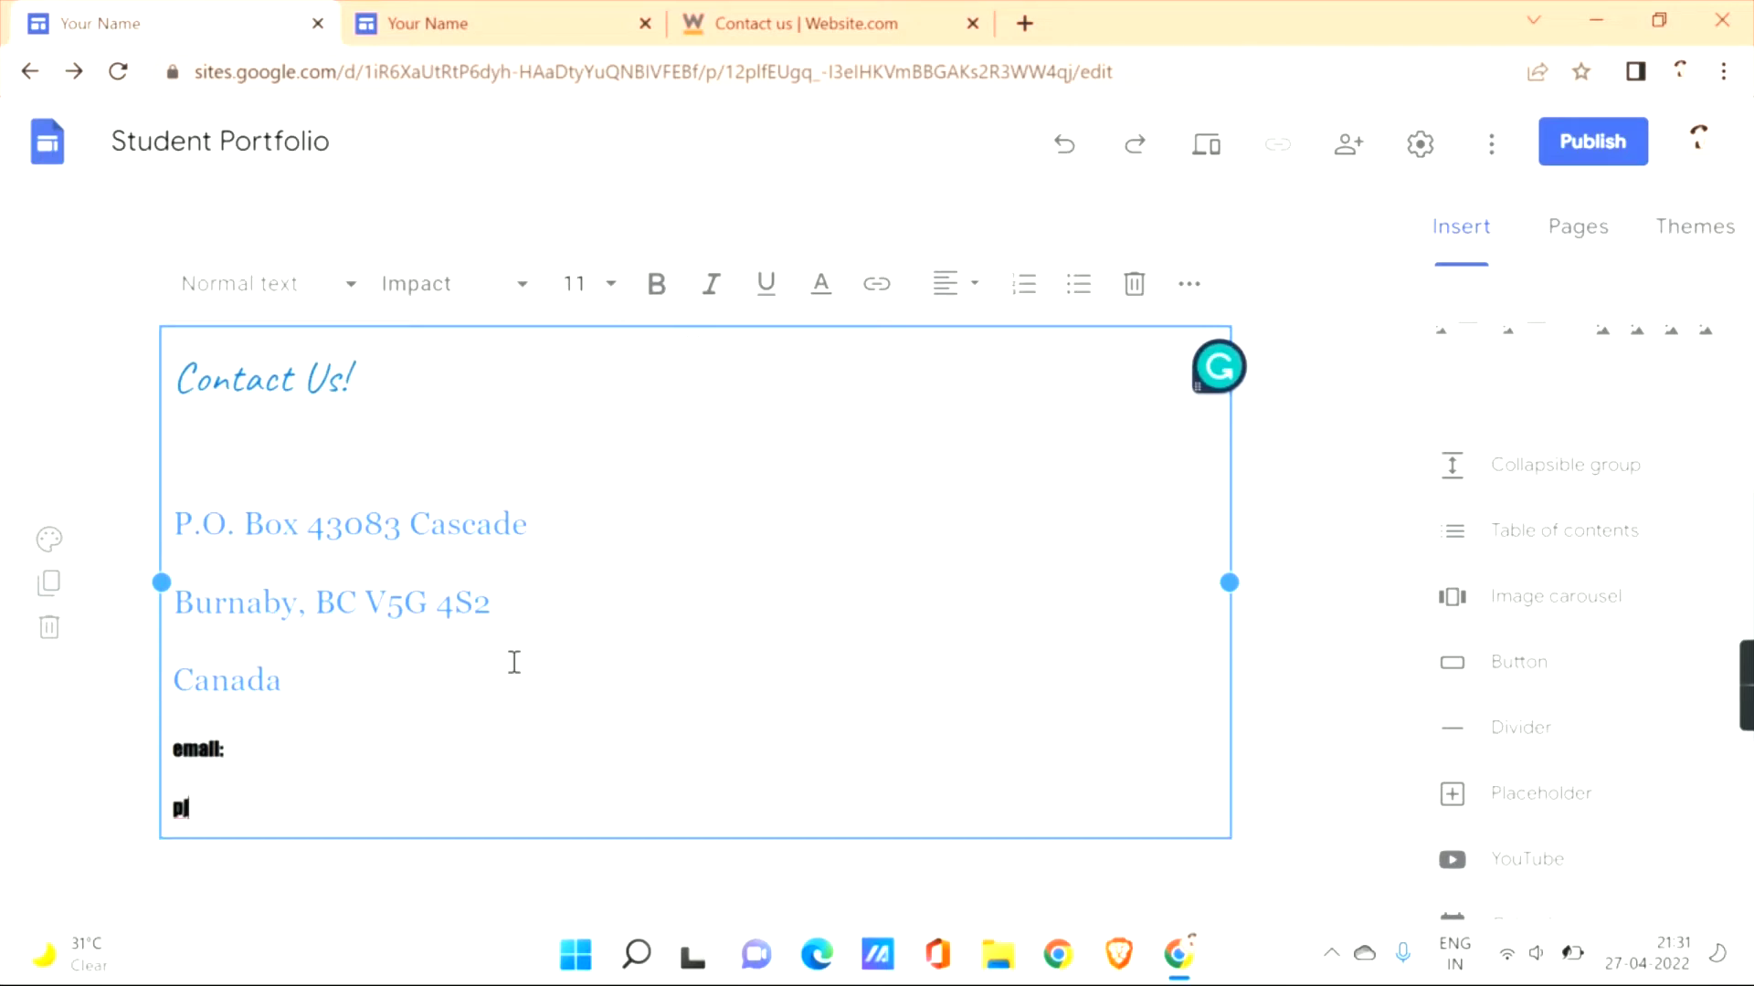
type("phone:")
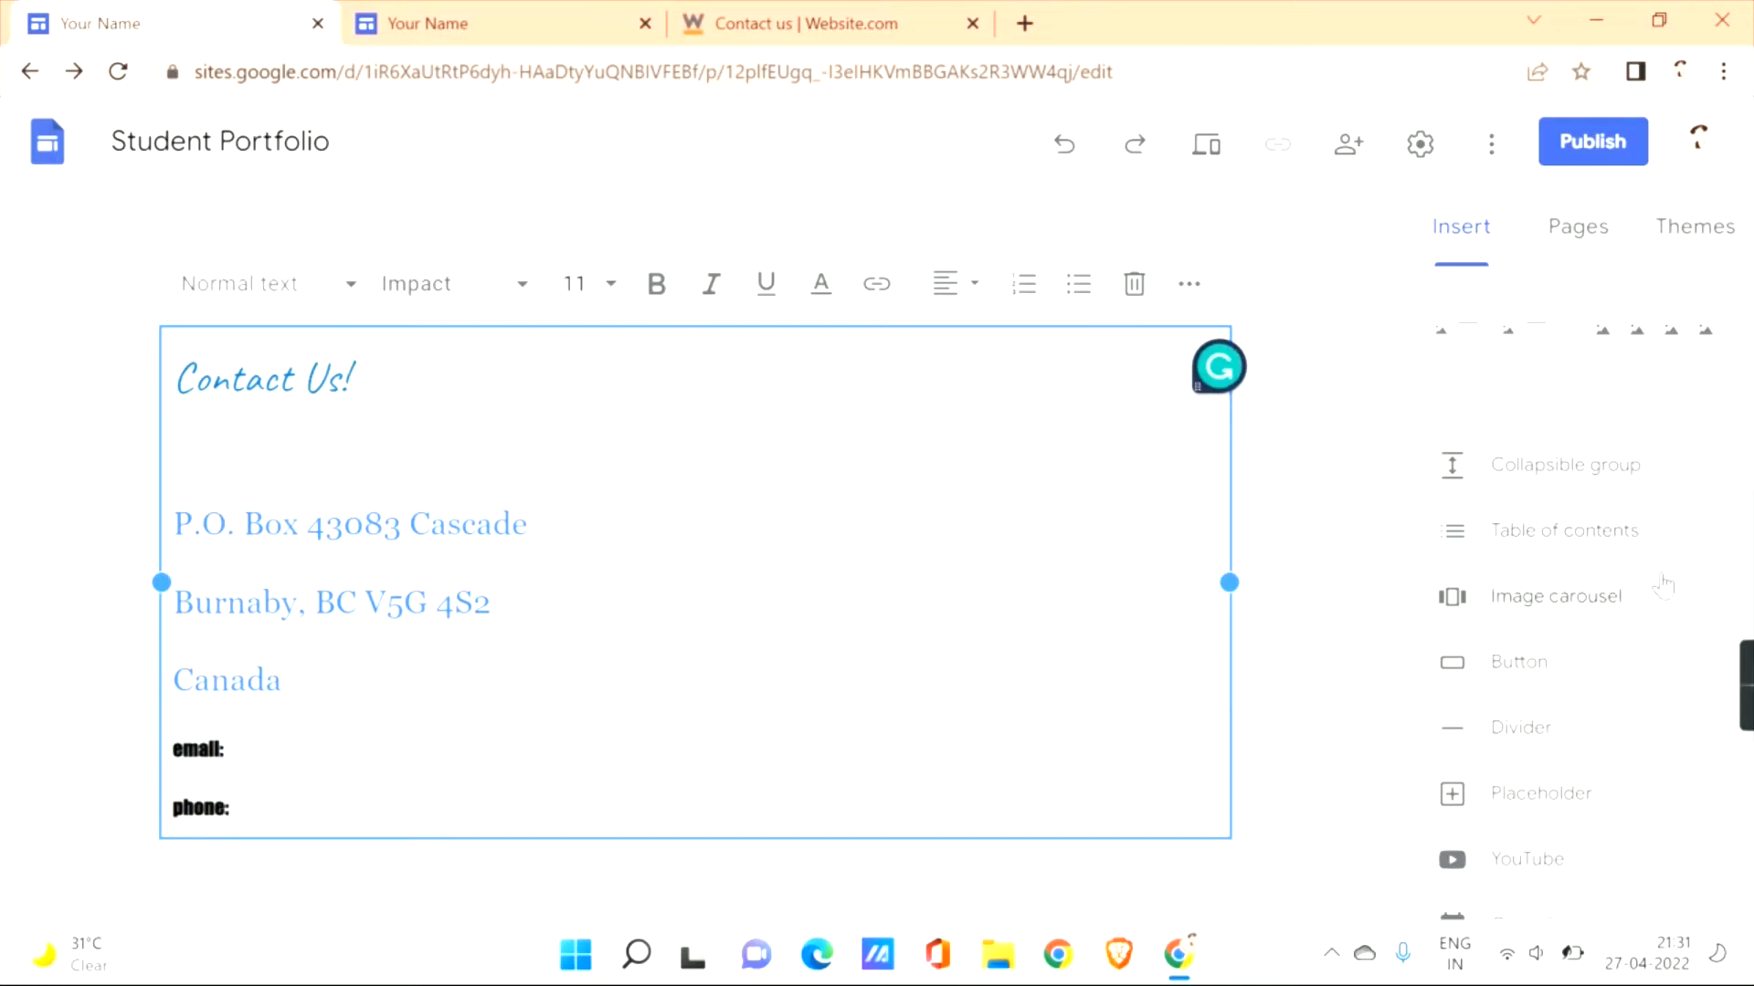
Insert a new text box below the Contact Us! section and enter "copyright" in it.
scroll(1386, 612, "up", 5)
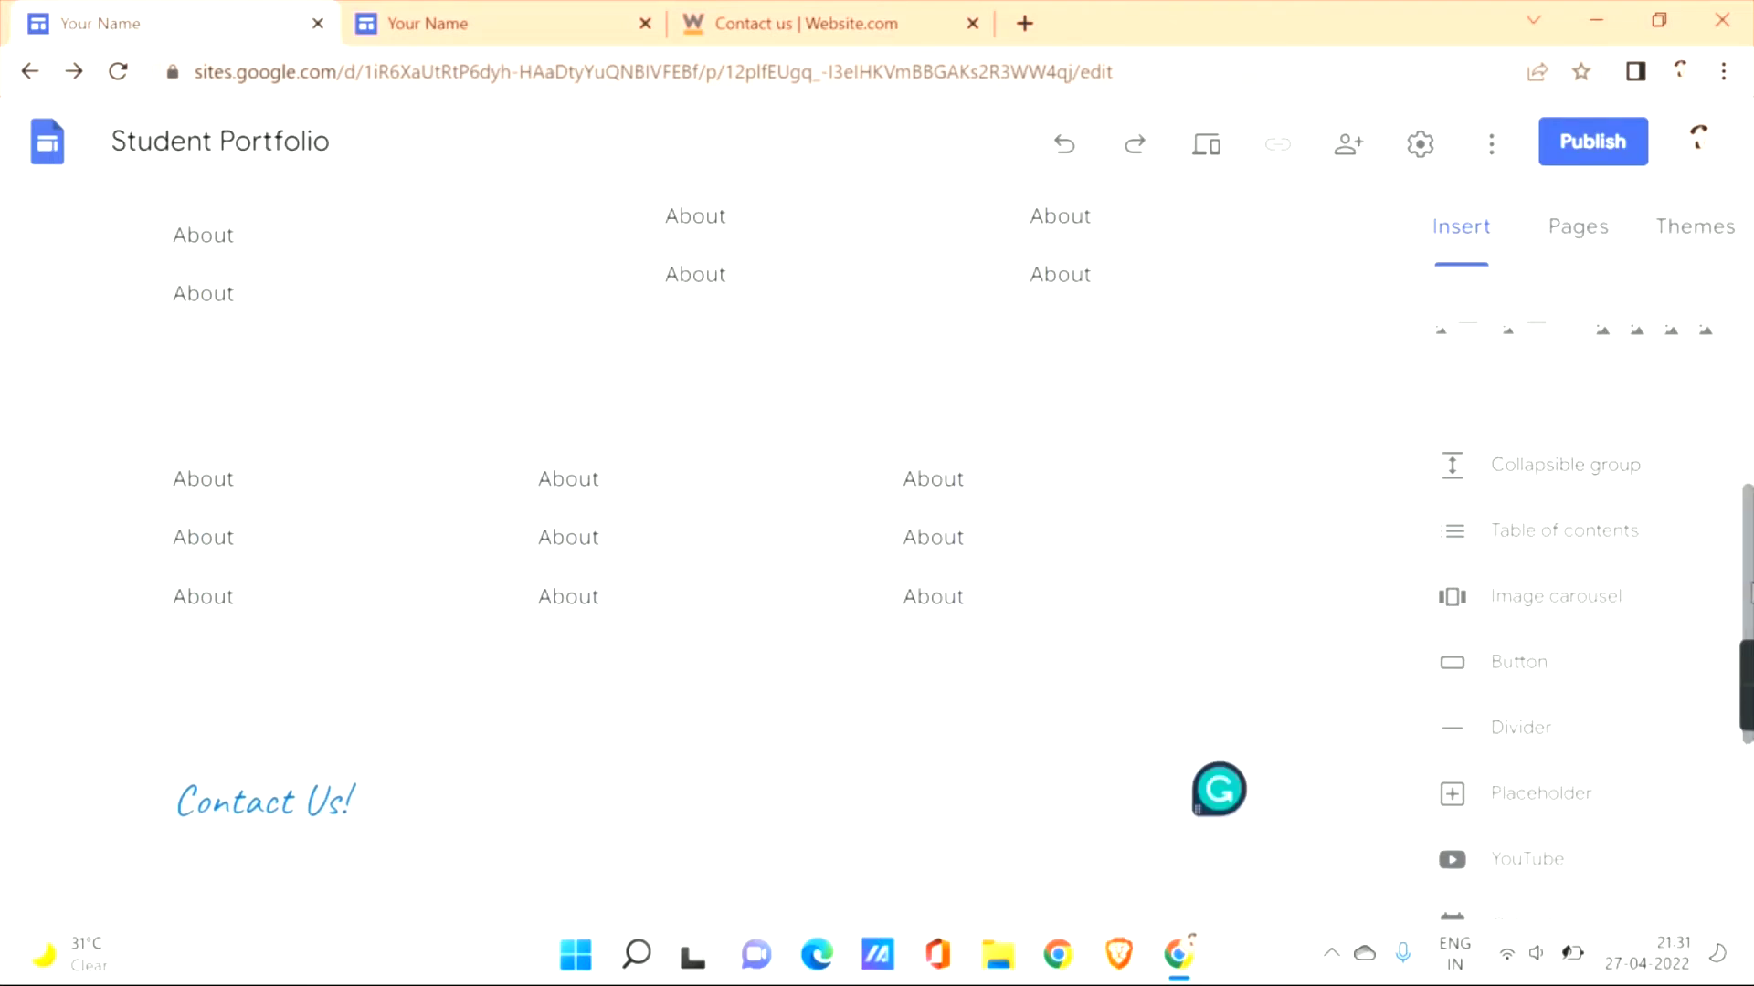
scroll(1749, 592, "down", 1)
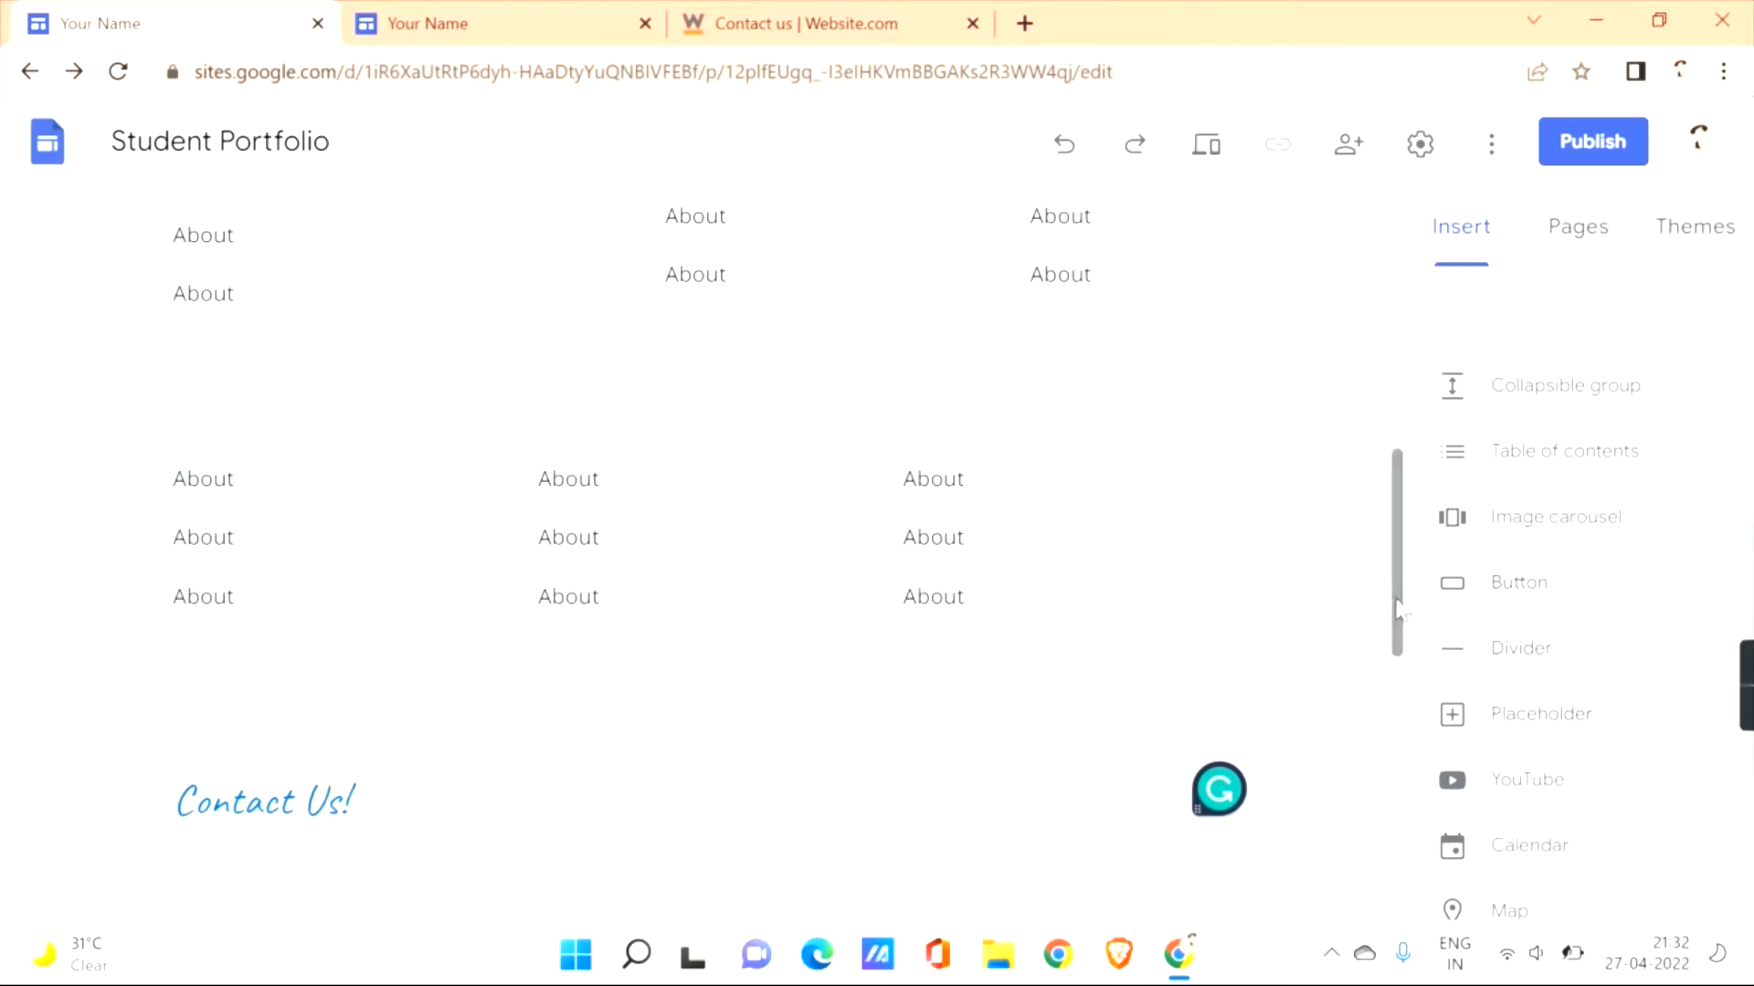
left_click_drag(1397, 611, 1395, 777)
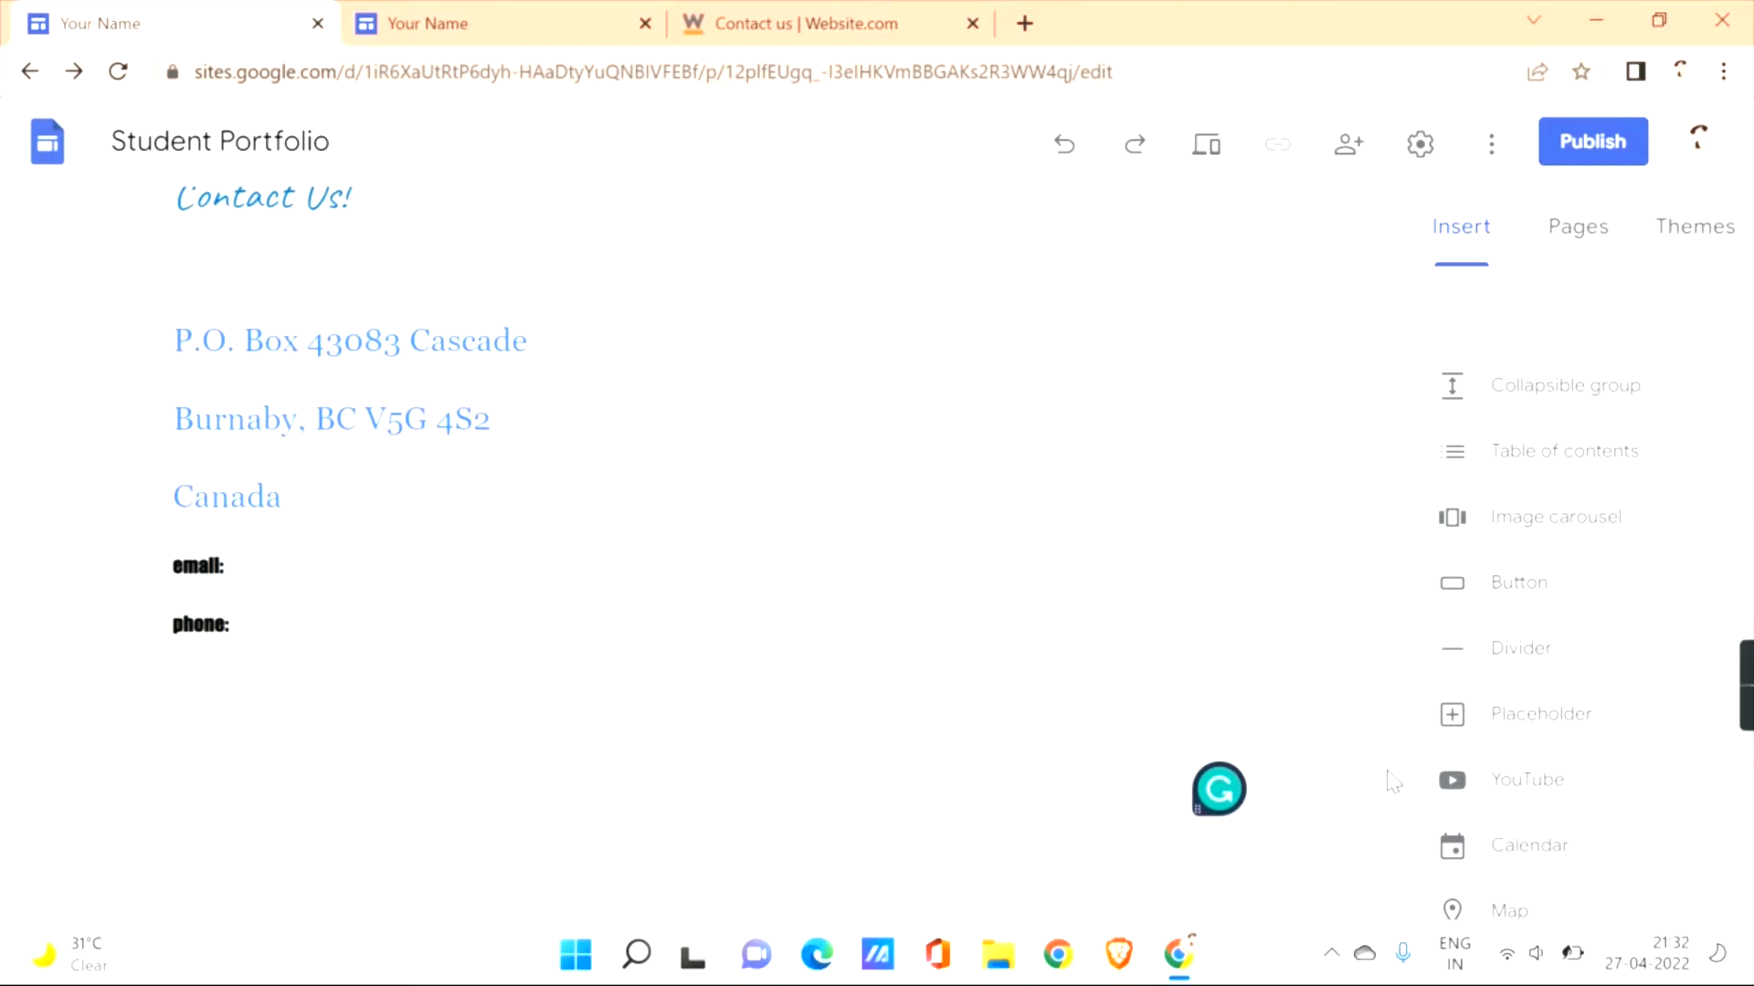
left_click(1519, 651)
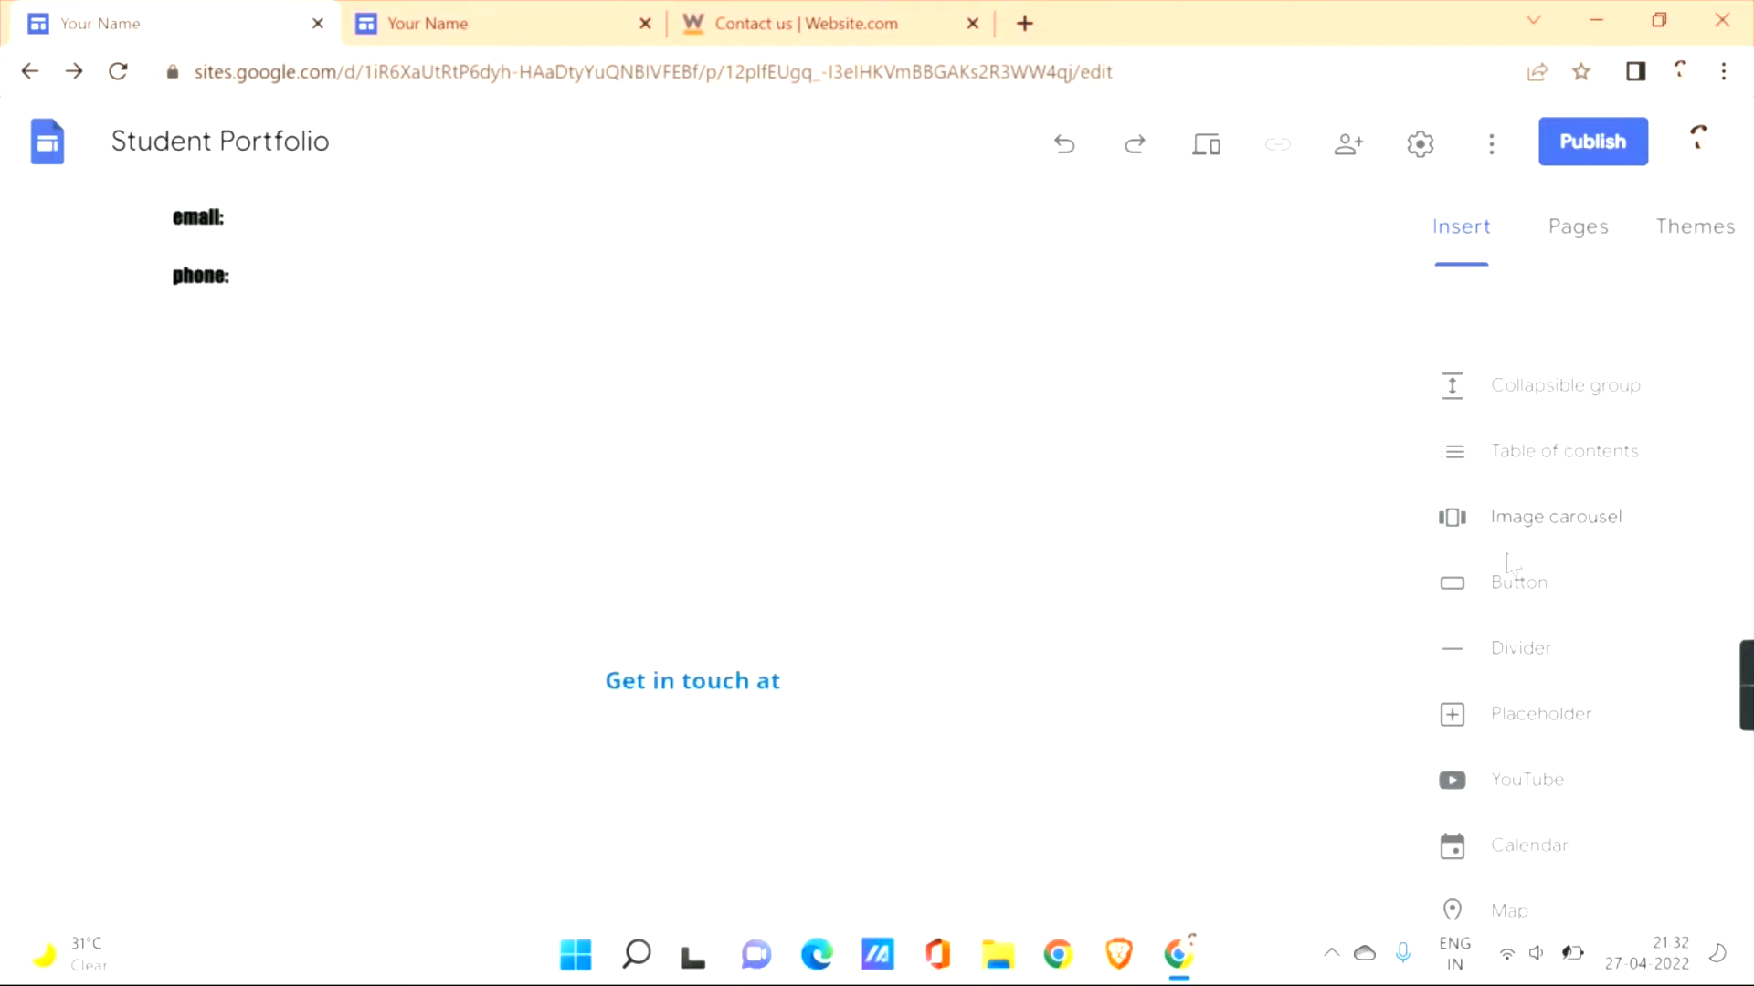
scroll(1461, 512, "up", 5)
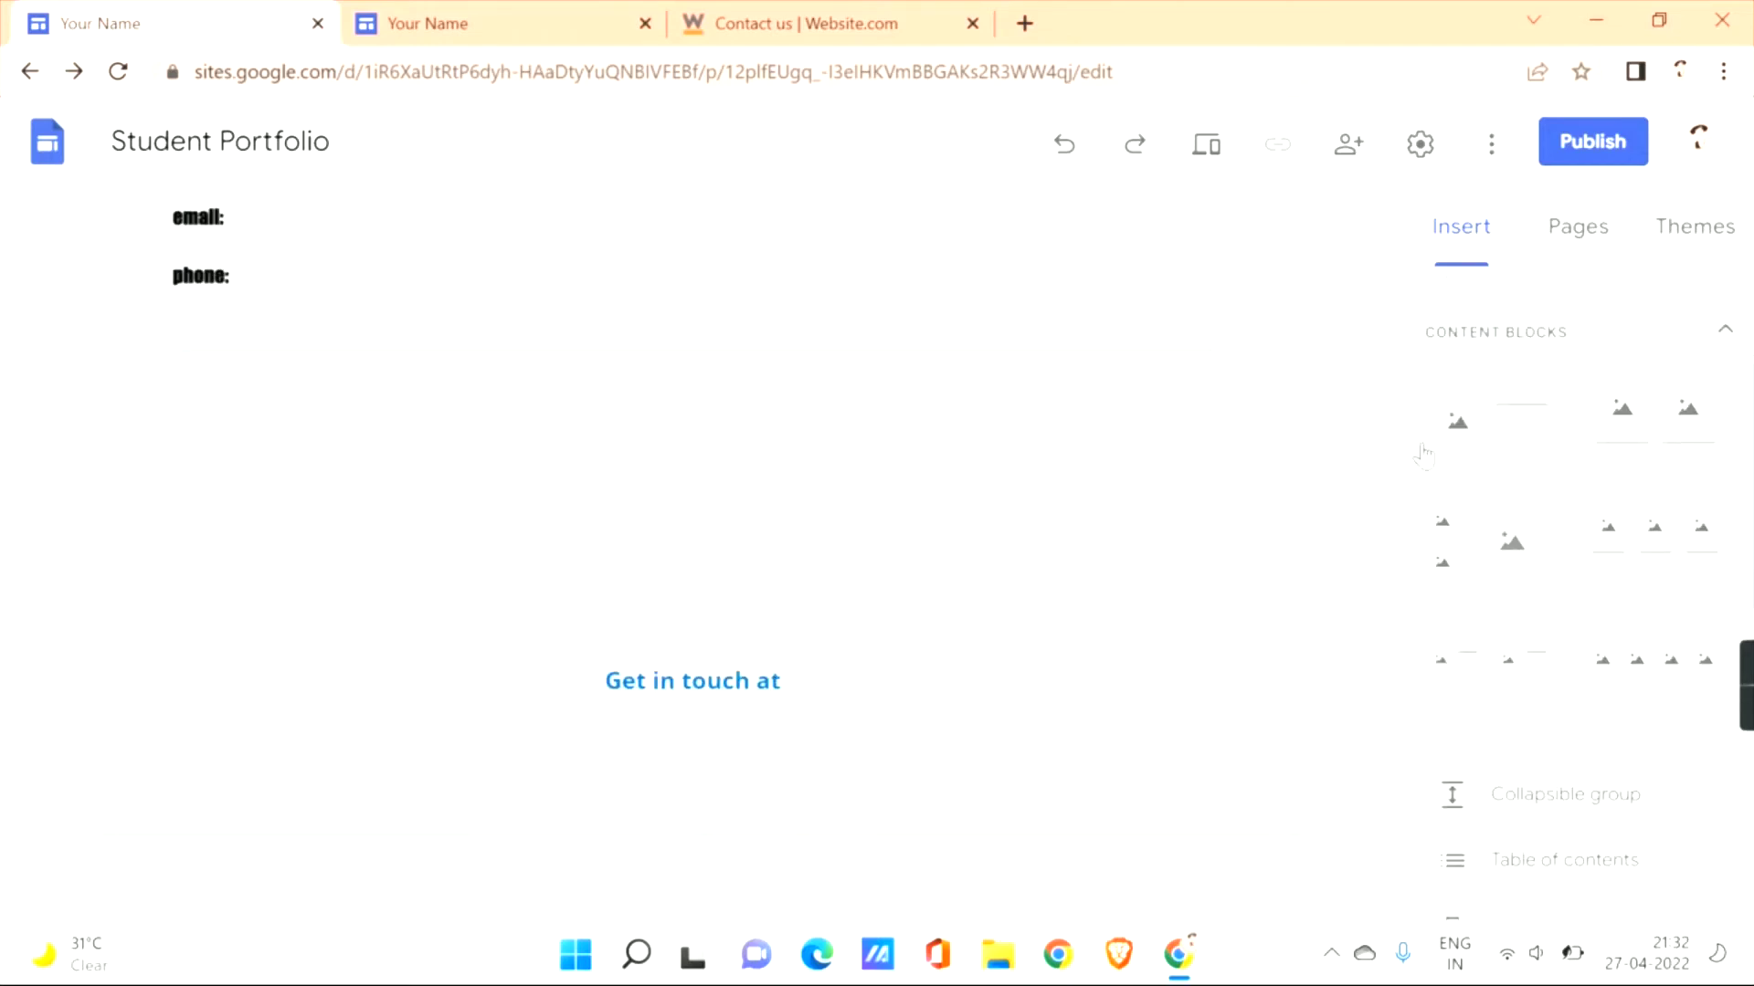
left_click_drag(1392, 827, 1404, 744)
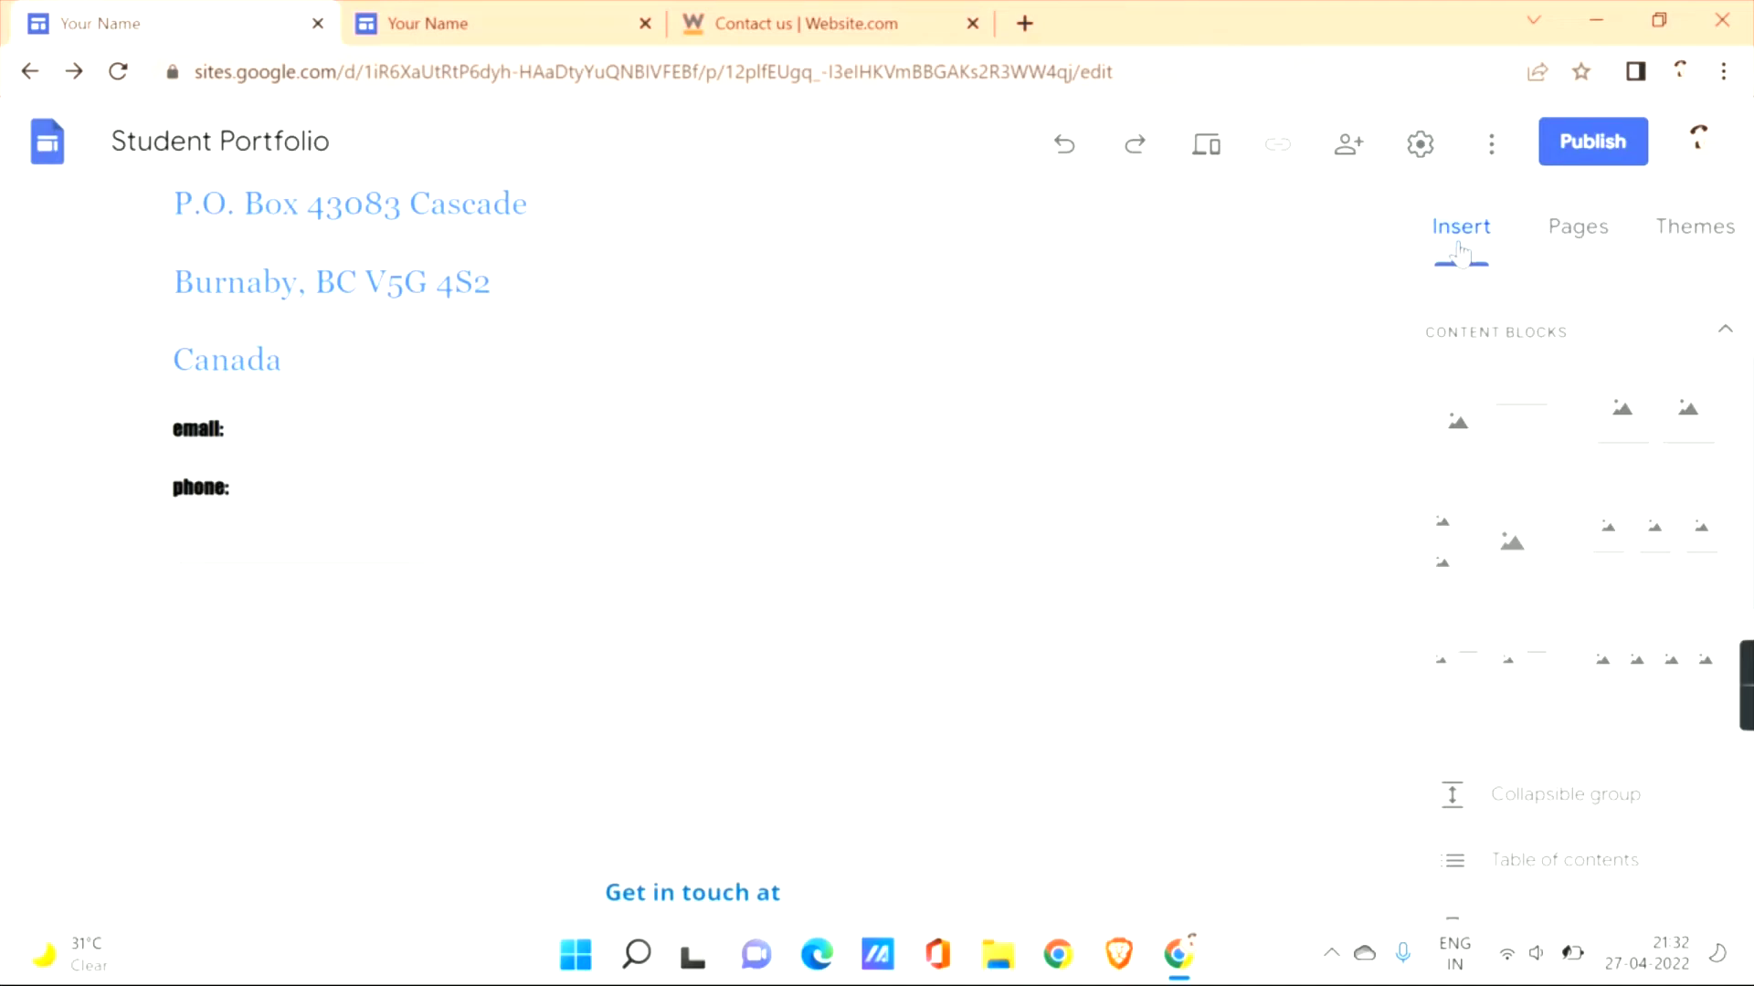
left_click_drag(1745, 528, 1746, 447)
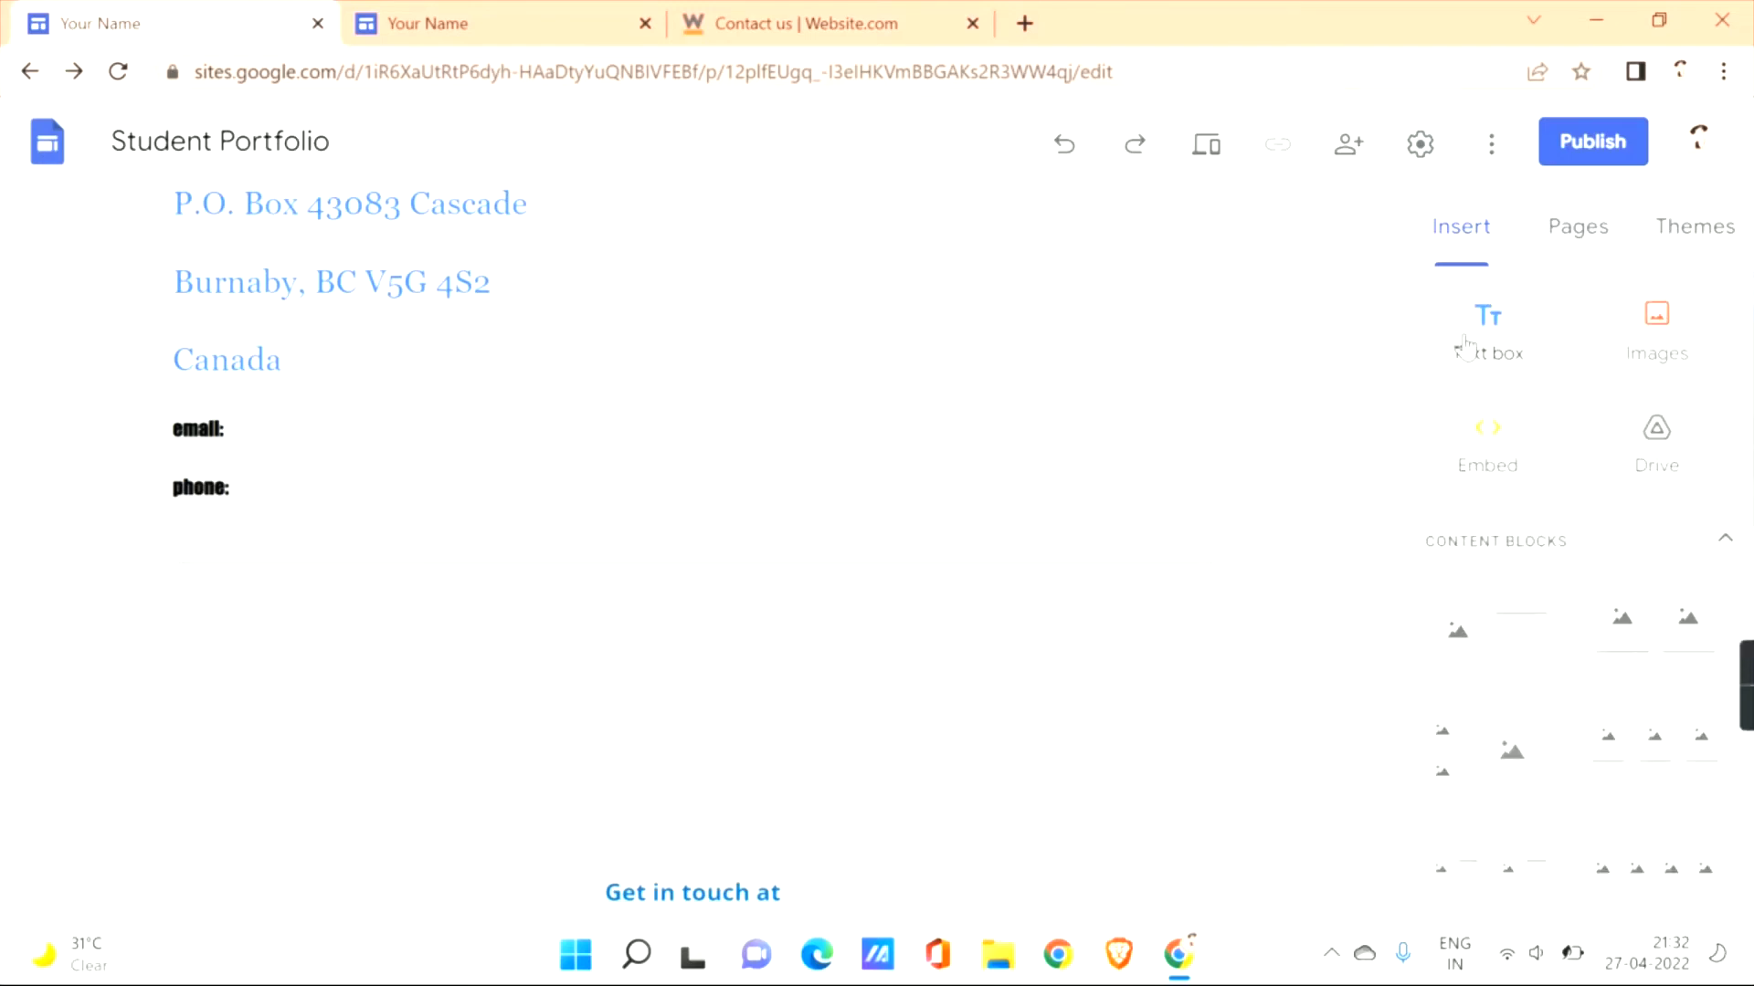
left_click(1466, 345)
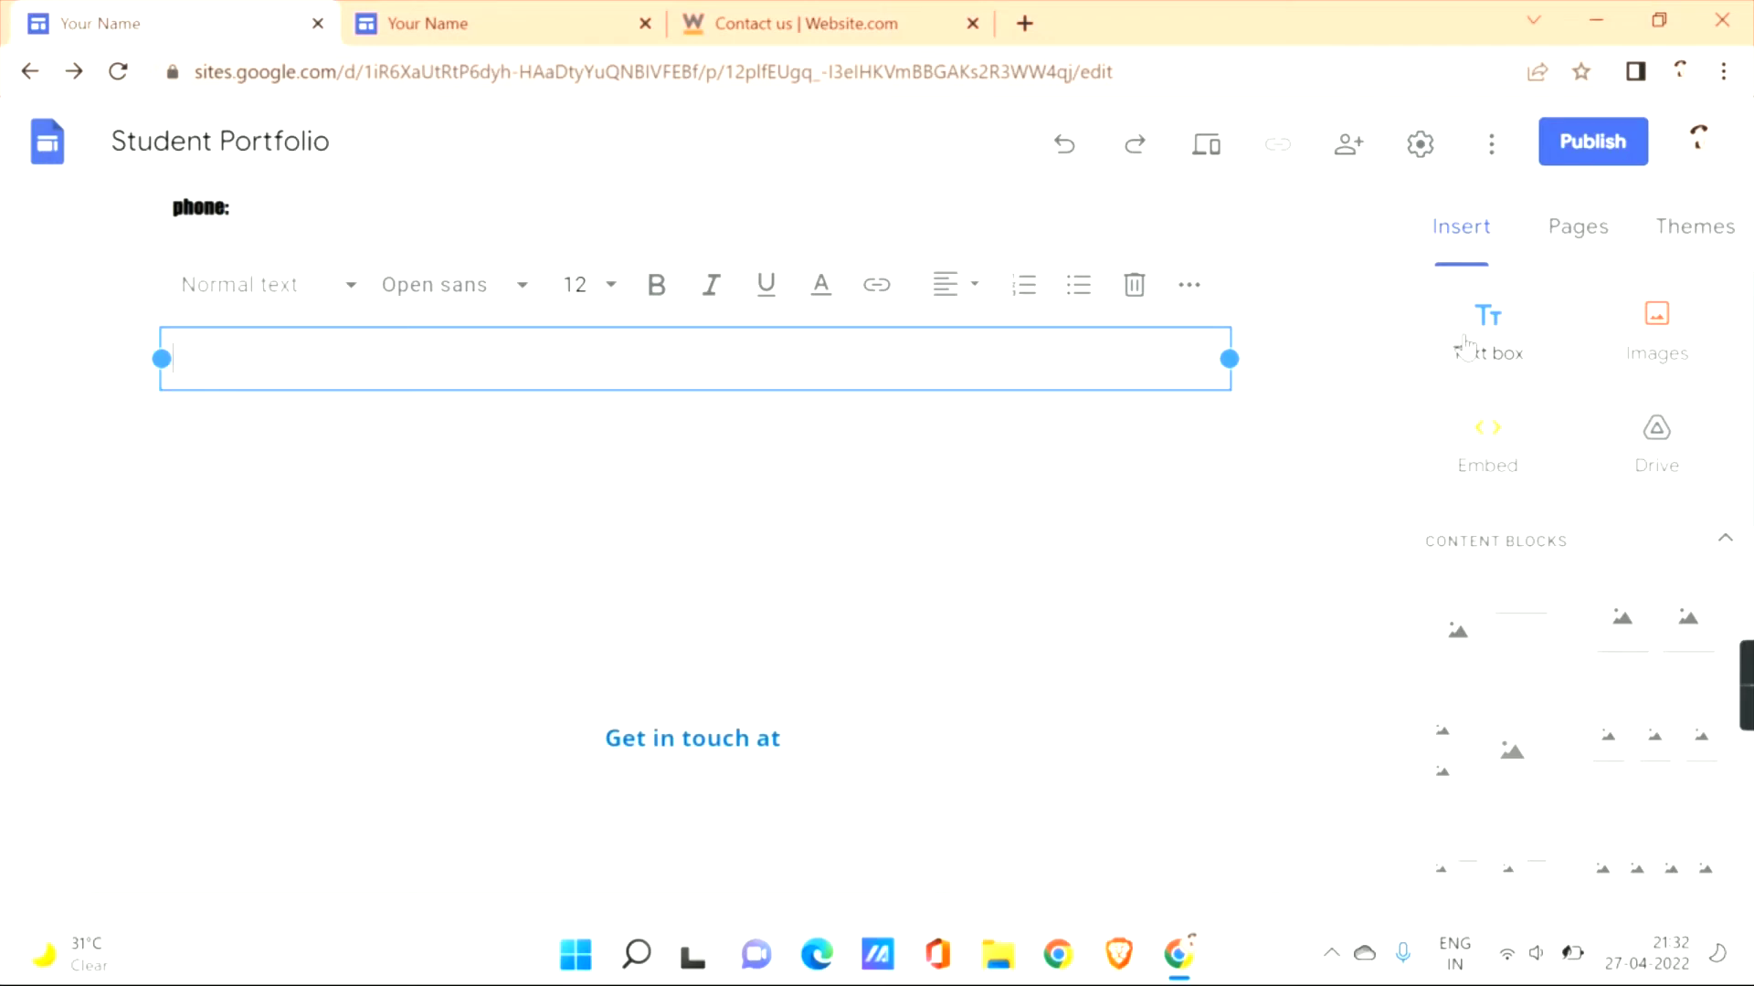
type("c")
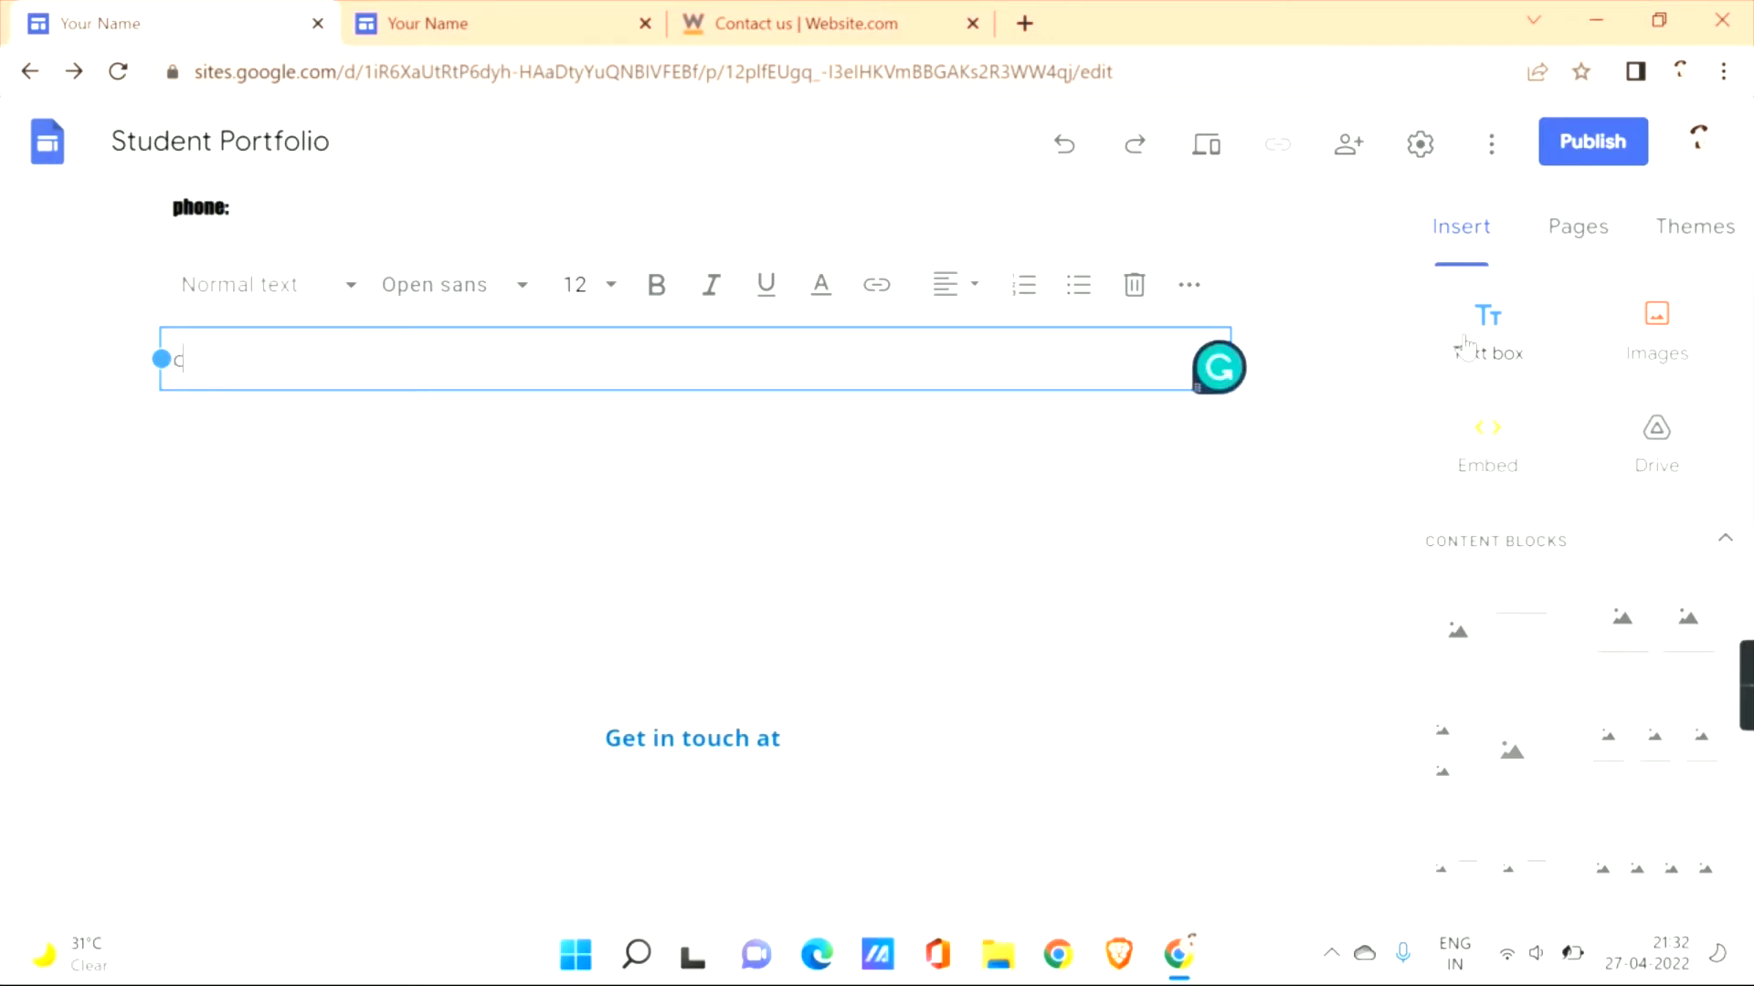
type("opyright")
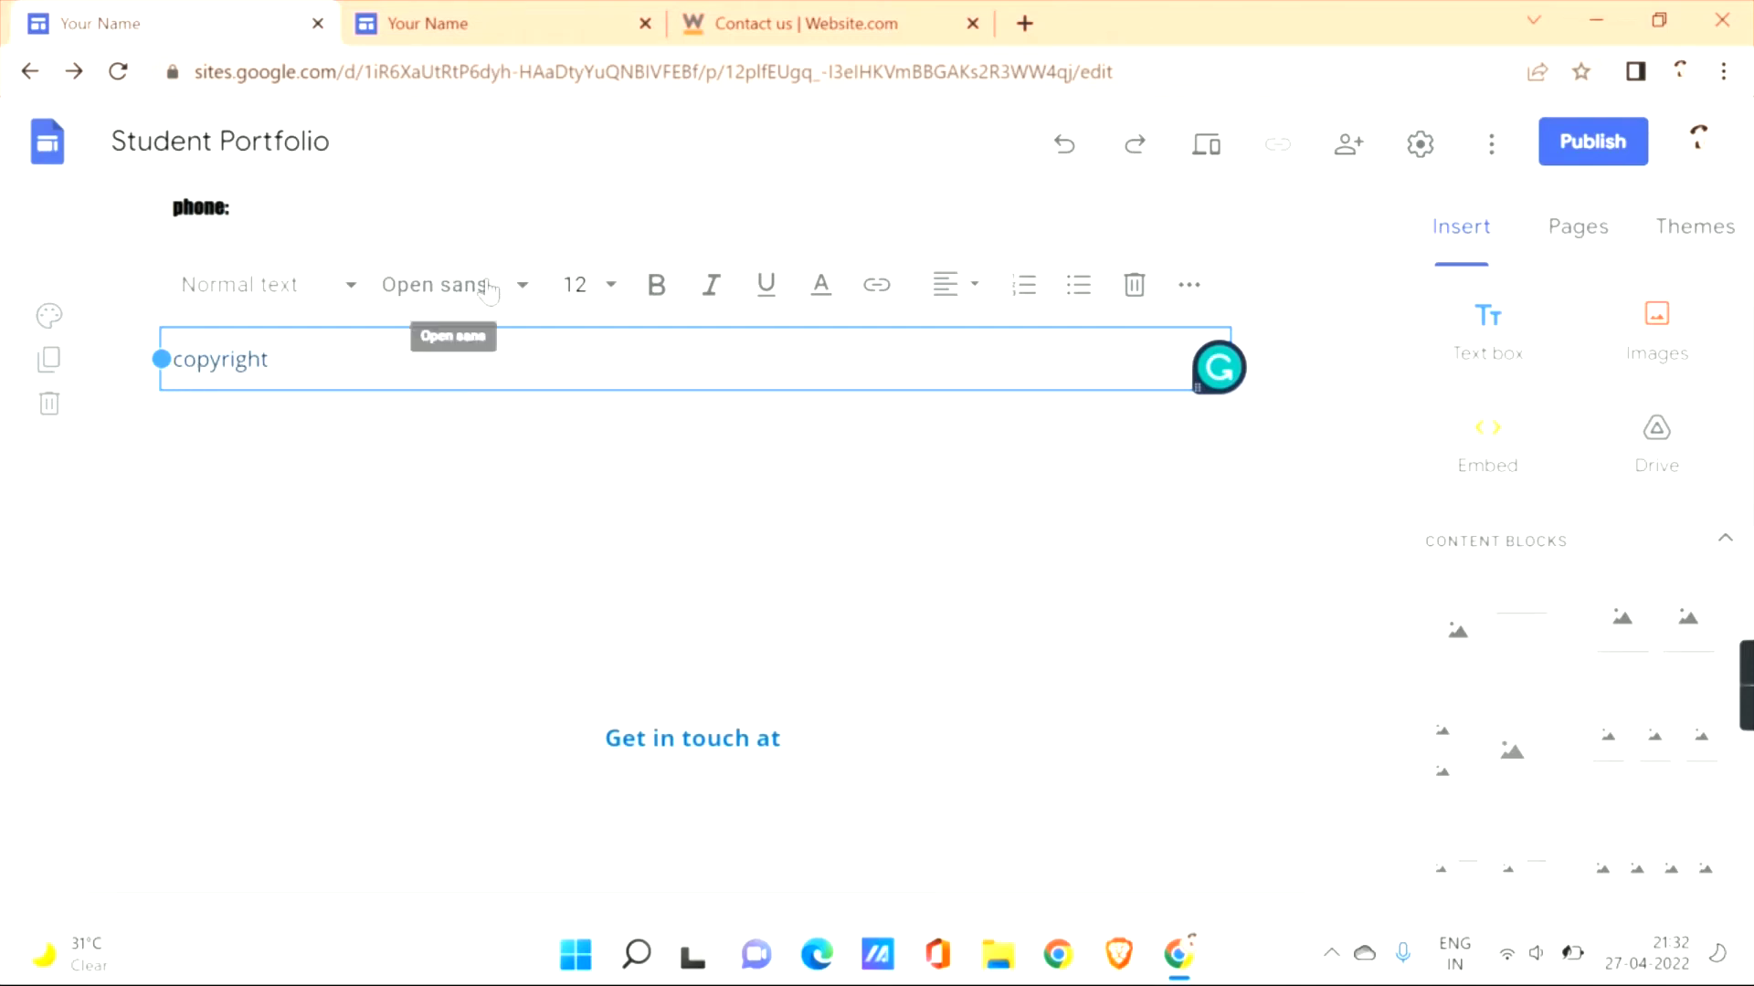
Set the font of the "copyright" text to Impact.
left_click(443, 286)
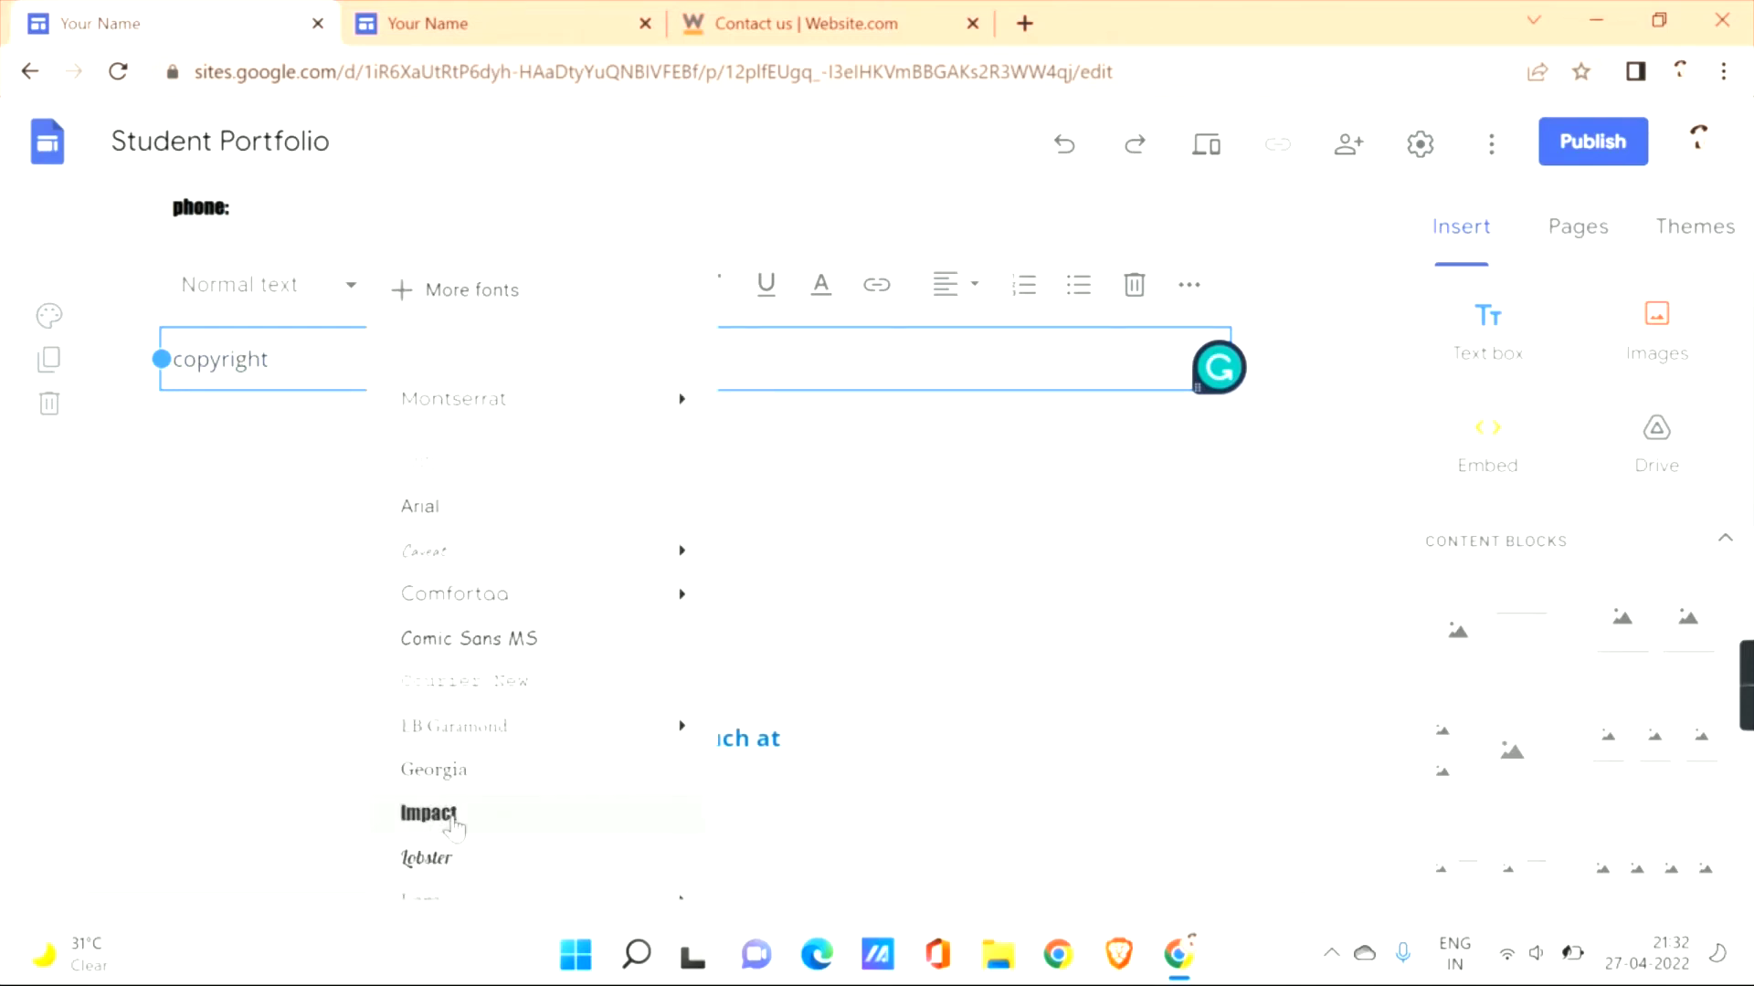
left_click(451, 820)
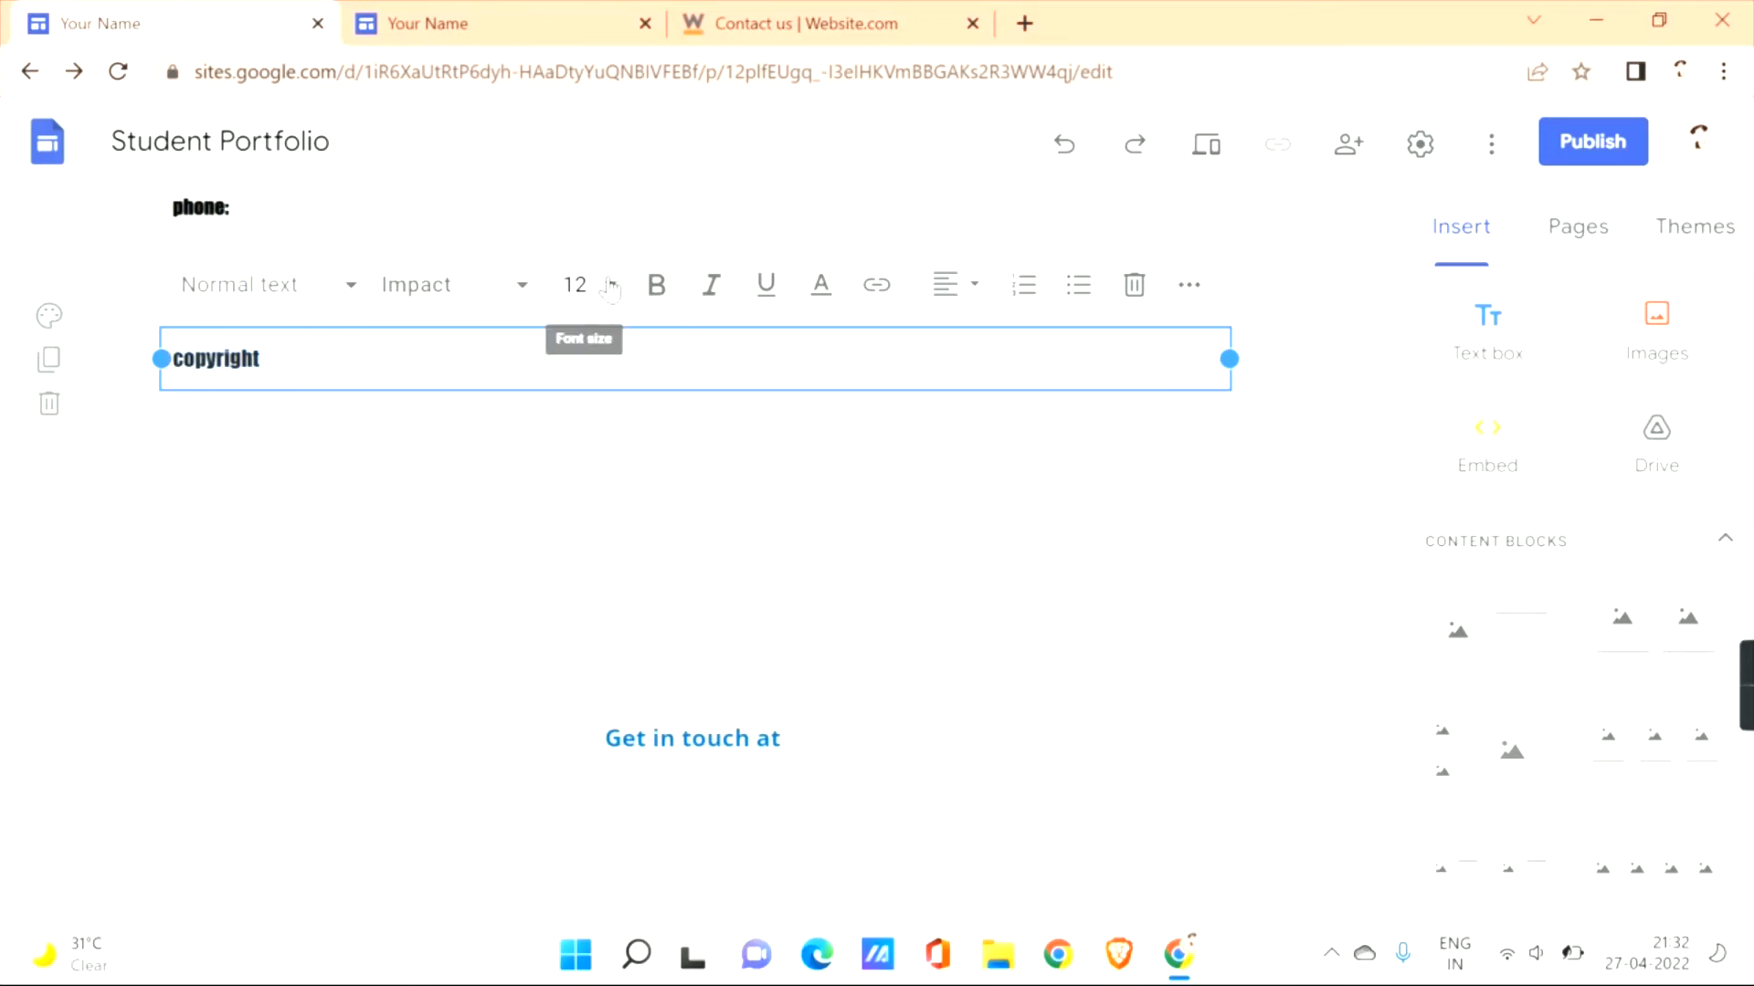
left_click(610, 287)
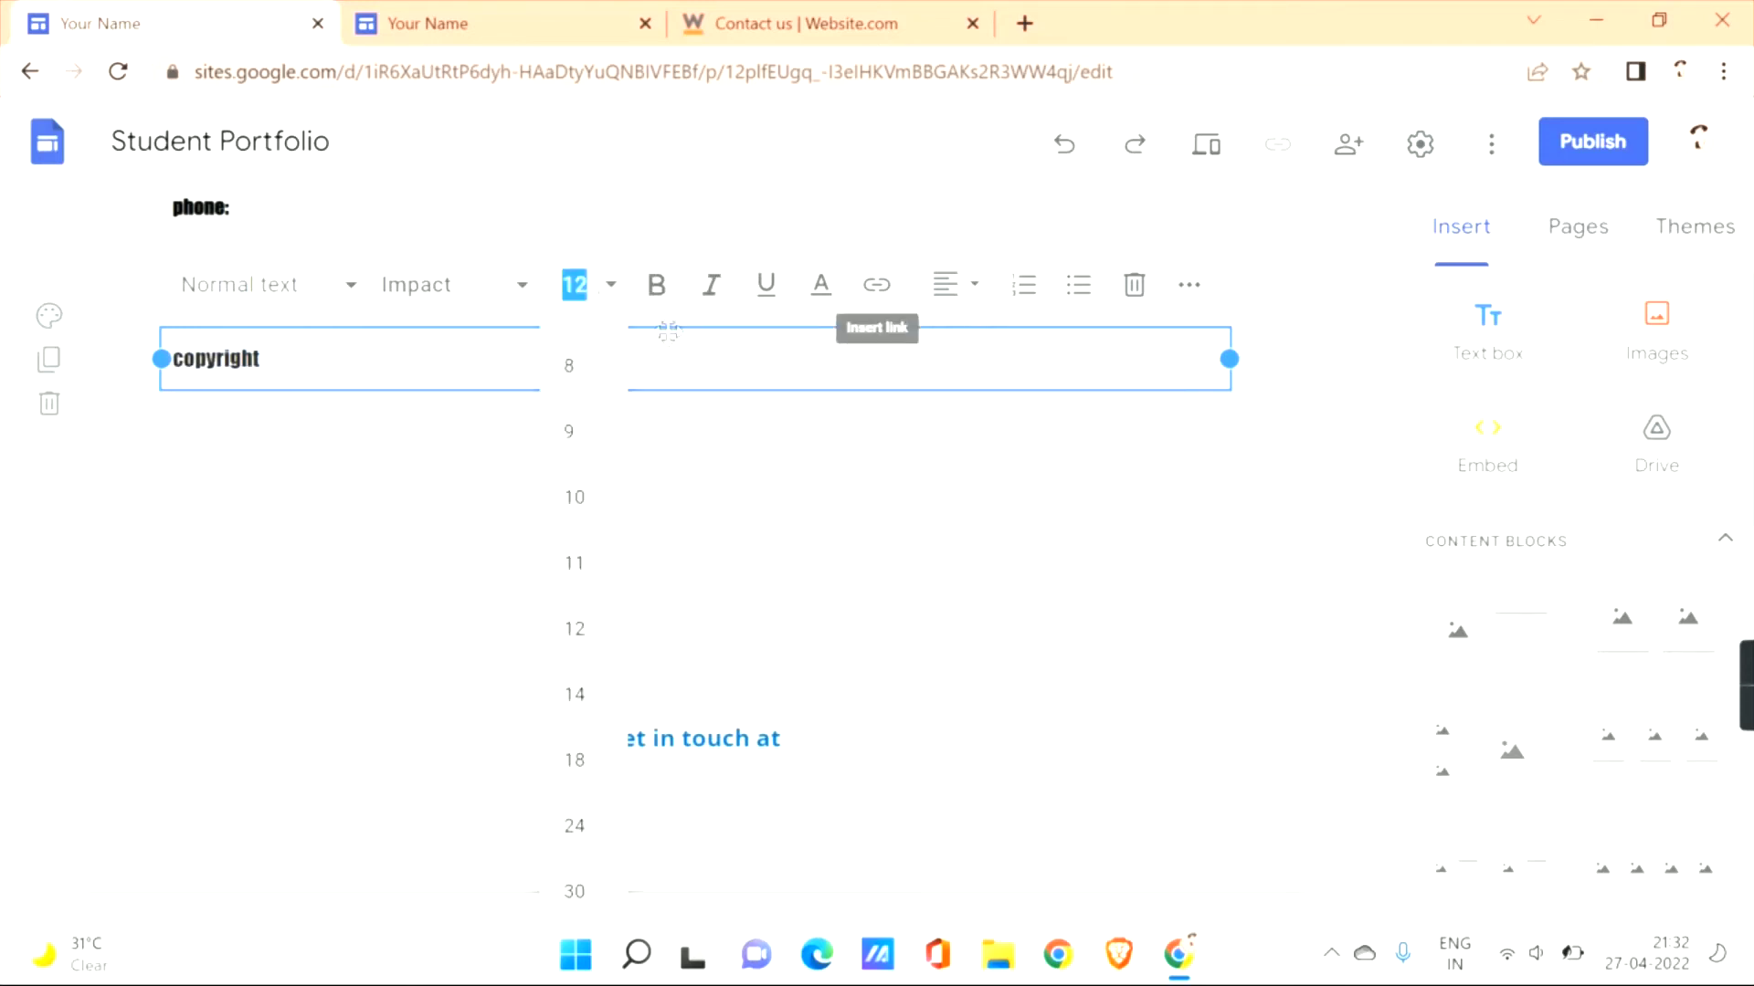
left_click(321, 370)
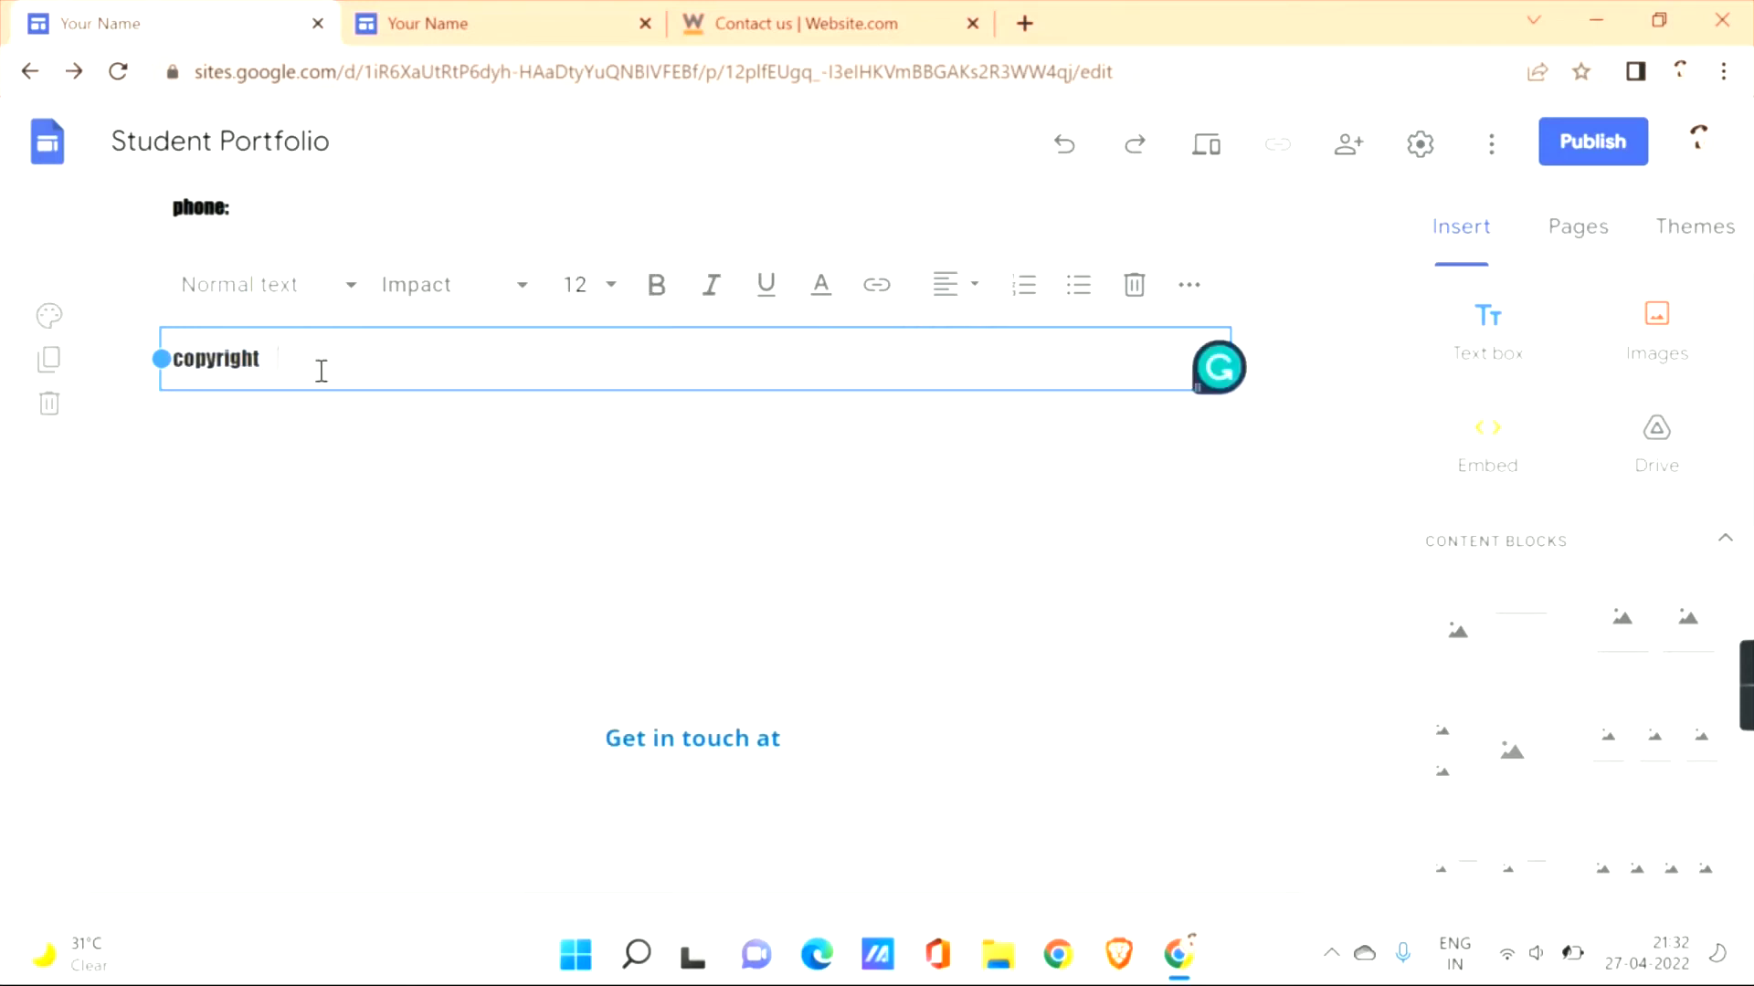
Add "privacy policy | terms and conditions" after "copyright" on the same line, separated from it by a wide gap.
type("privacy polic")
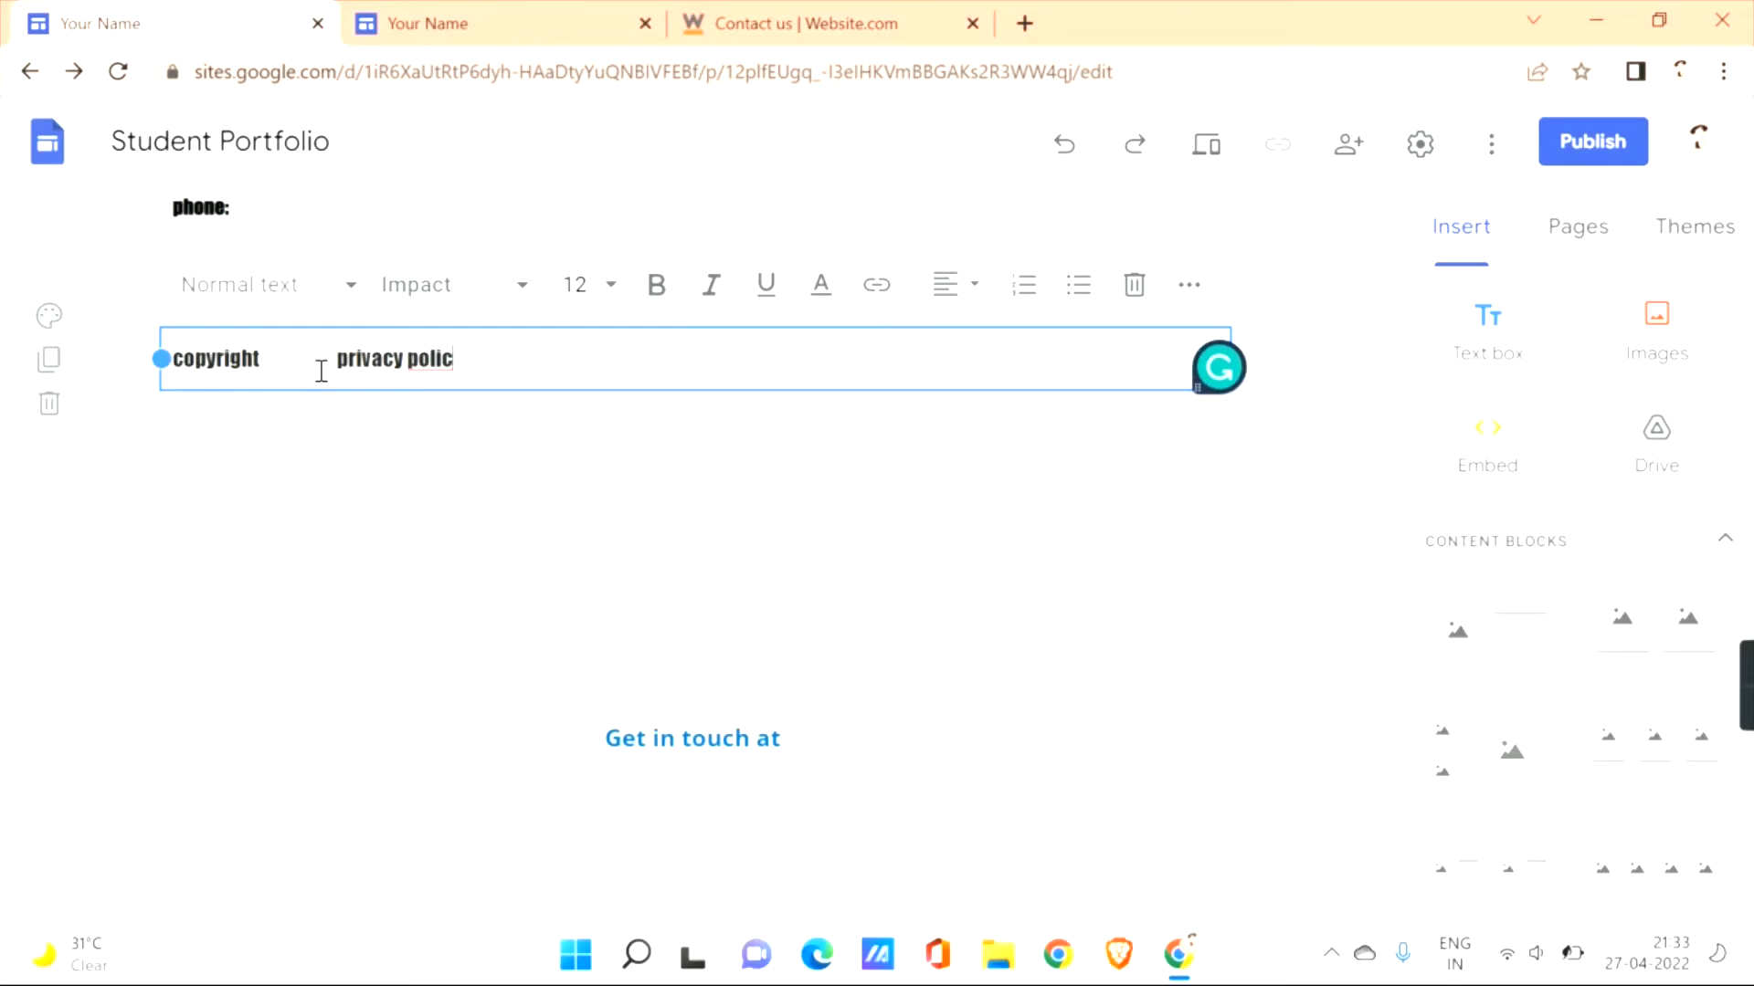
type("y| ter")
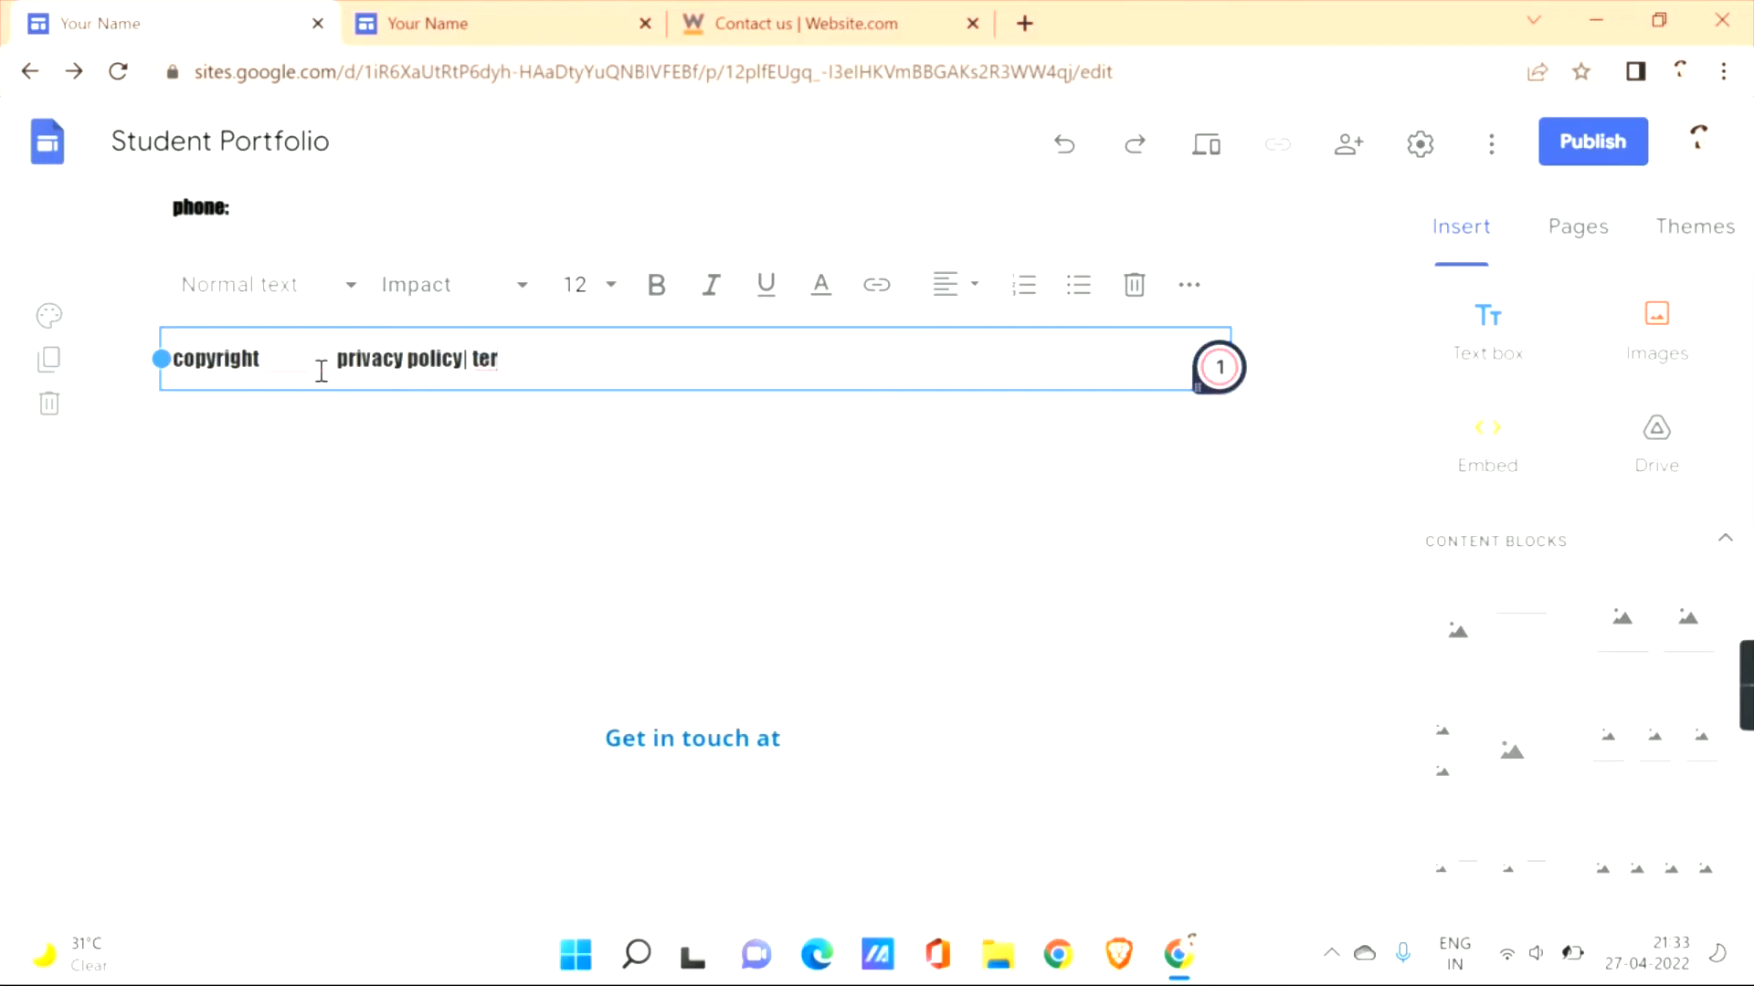
type("ms and condi")
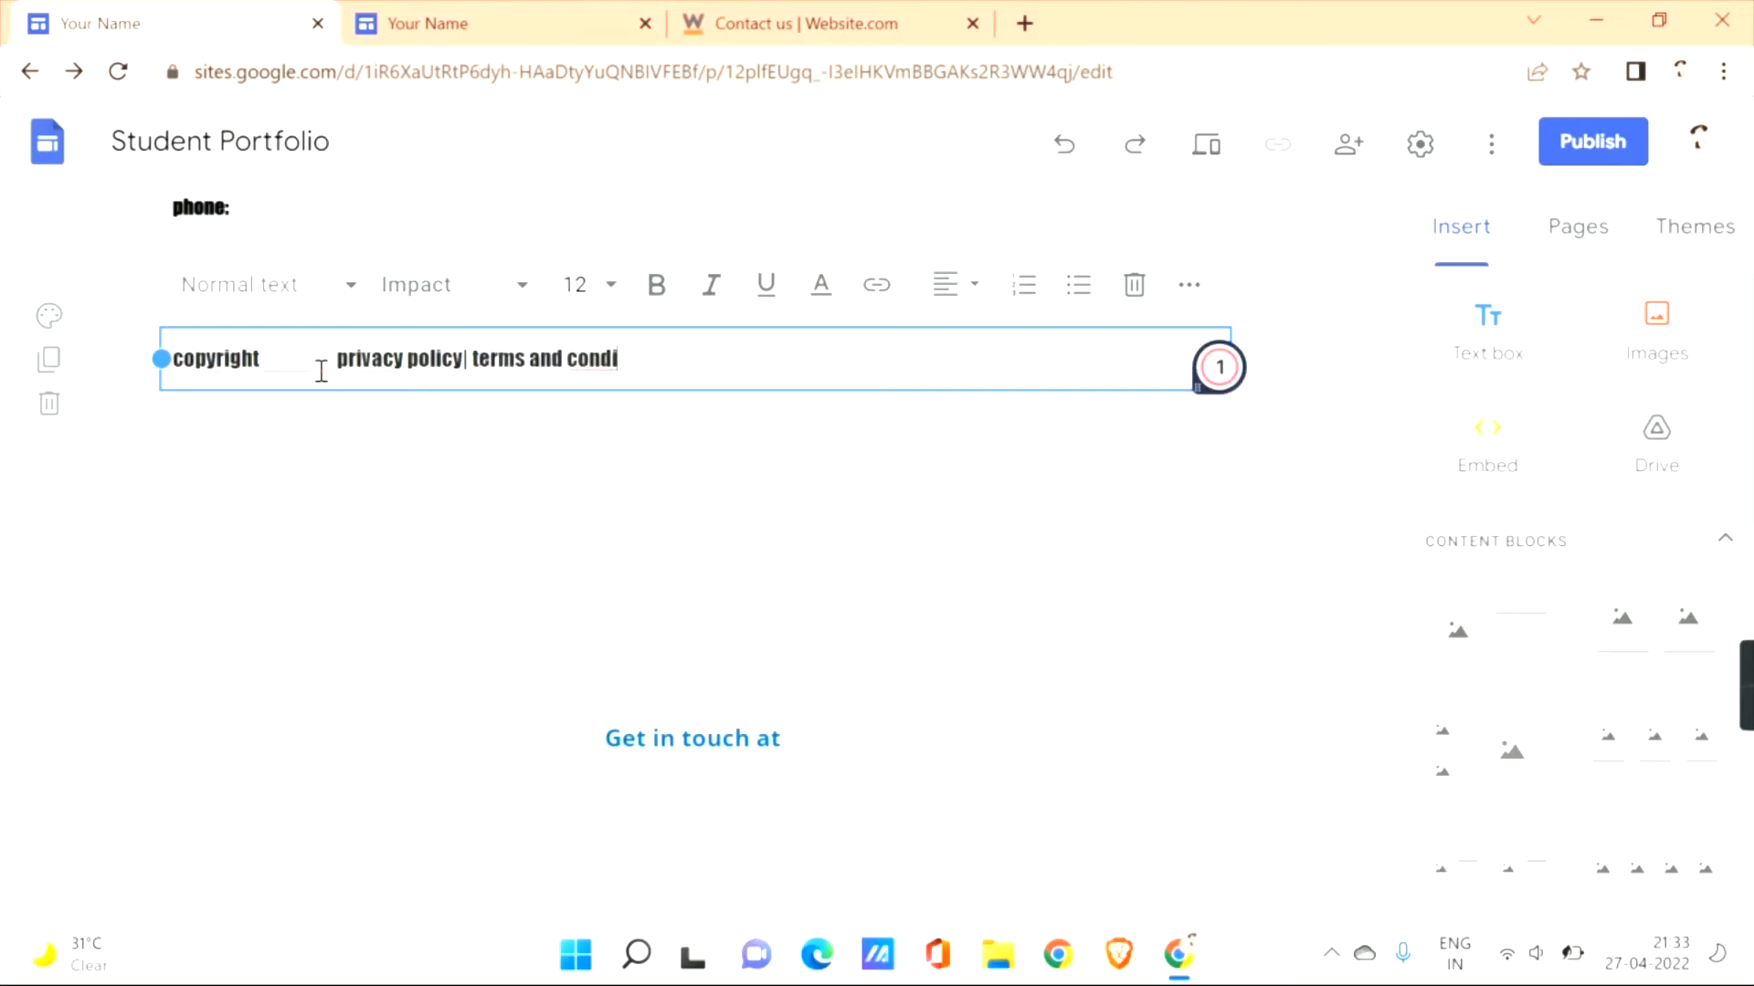
type("tions")
left_click(462, 359)
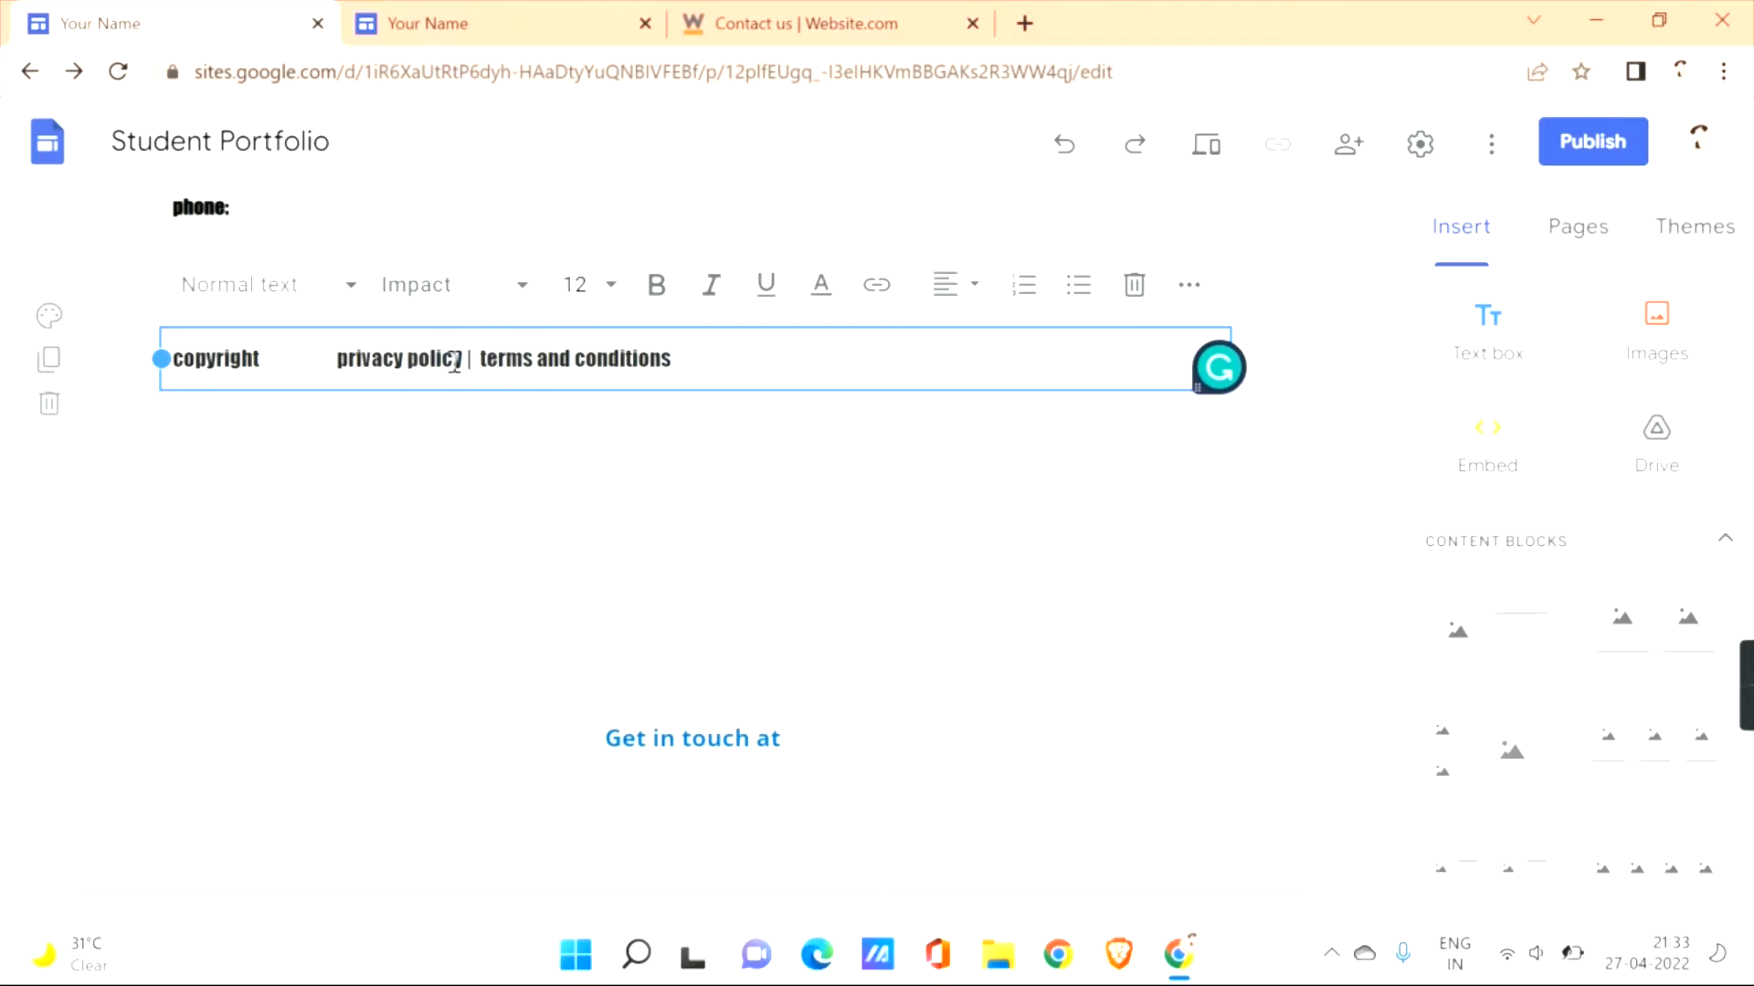
left_click_drag(461, 361, 336, 361)
left_click(873, 286)
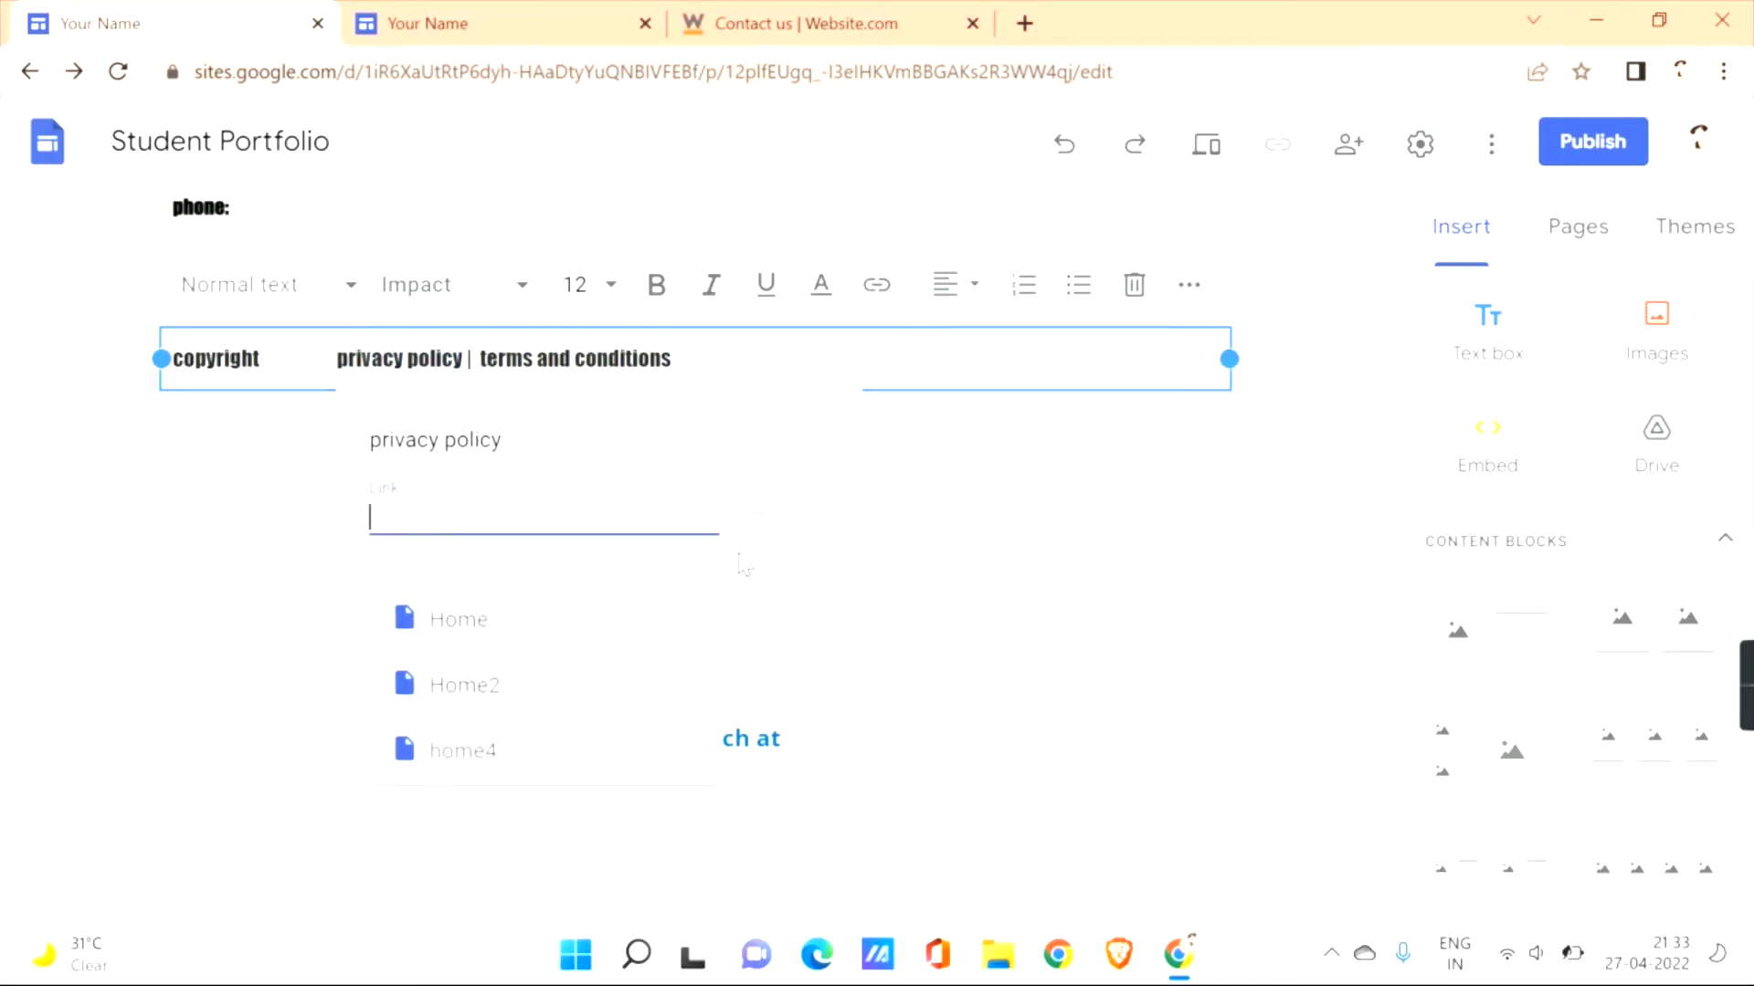
left_click_drag(715, 594, 717, 772)
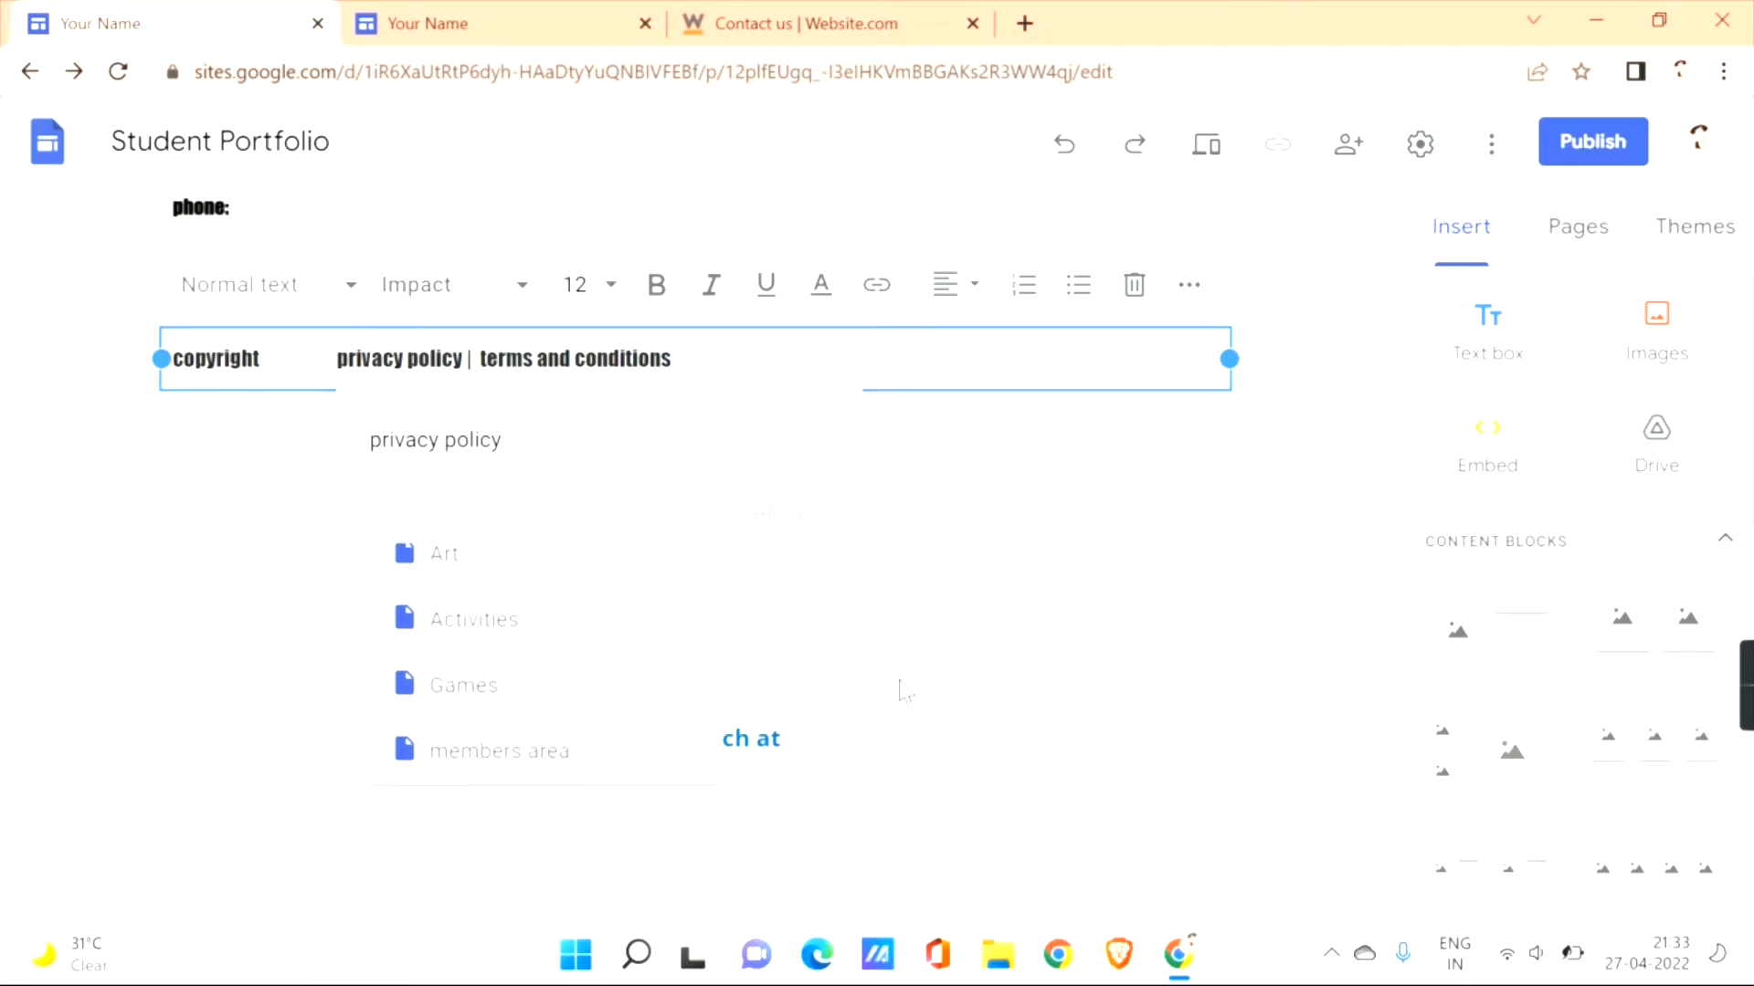
left_click(1033, 656)
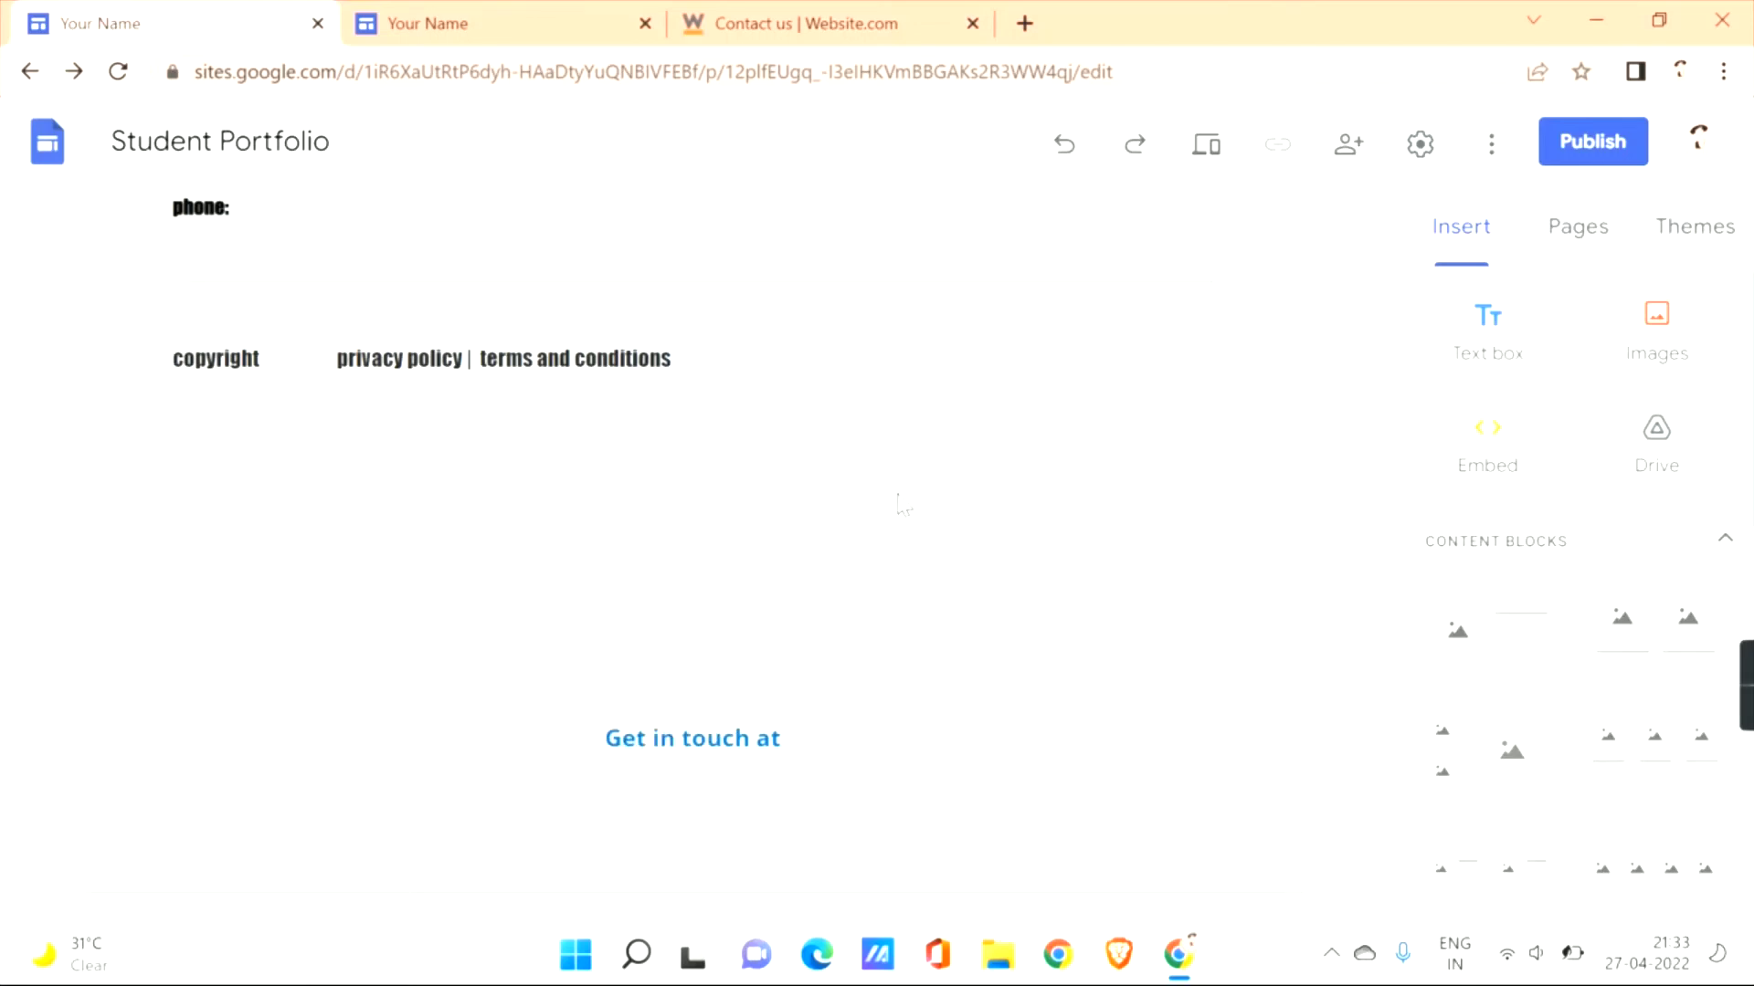
Create a new site page named "privacy policy".
left_click(1553, 236)
mouse_move(1581, 816)
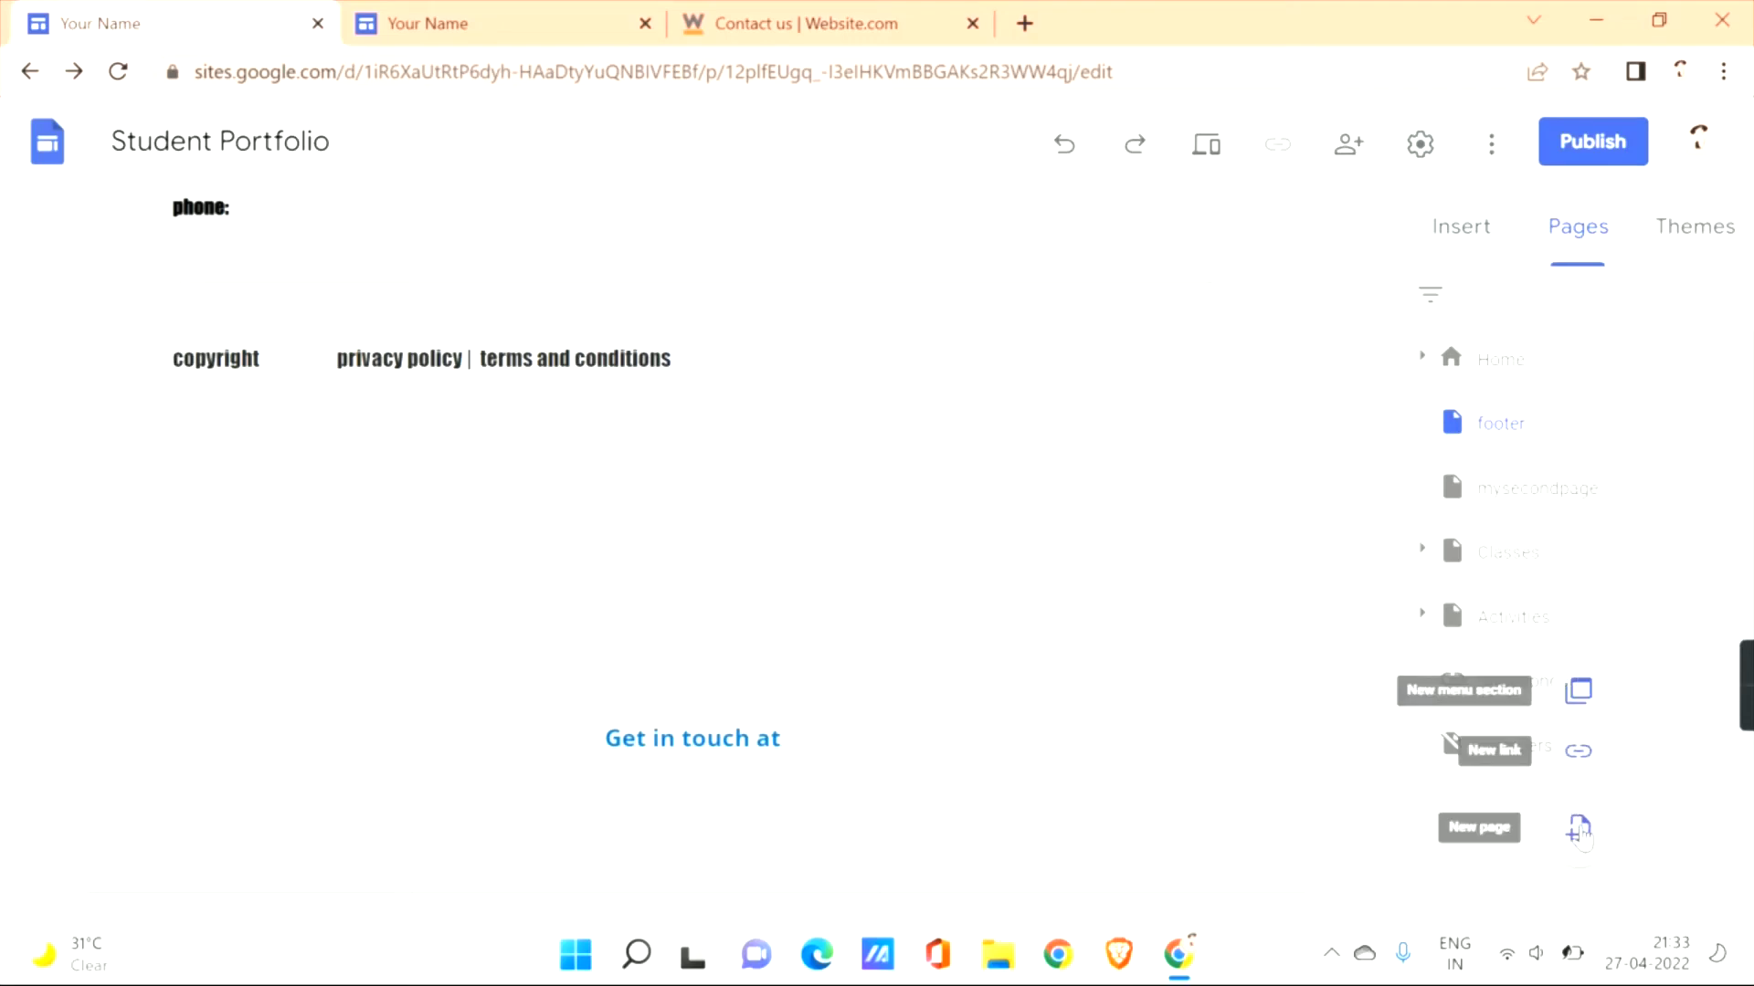
left_click(1580, 829)
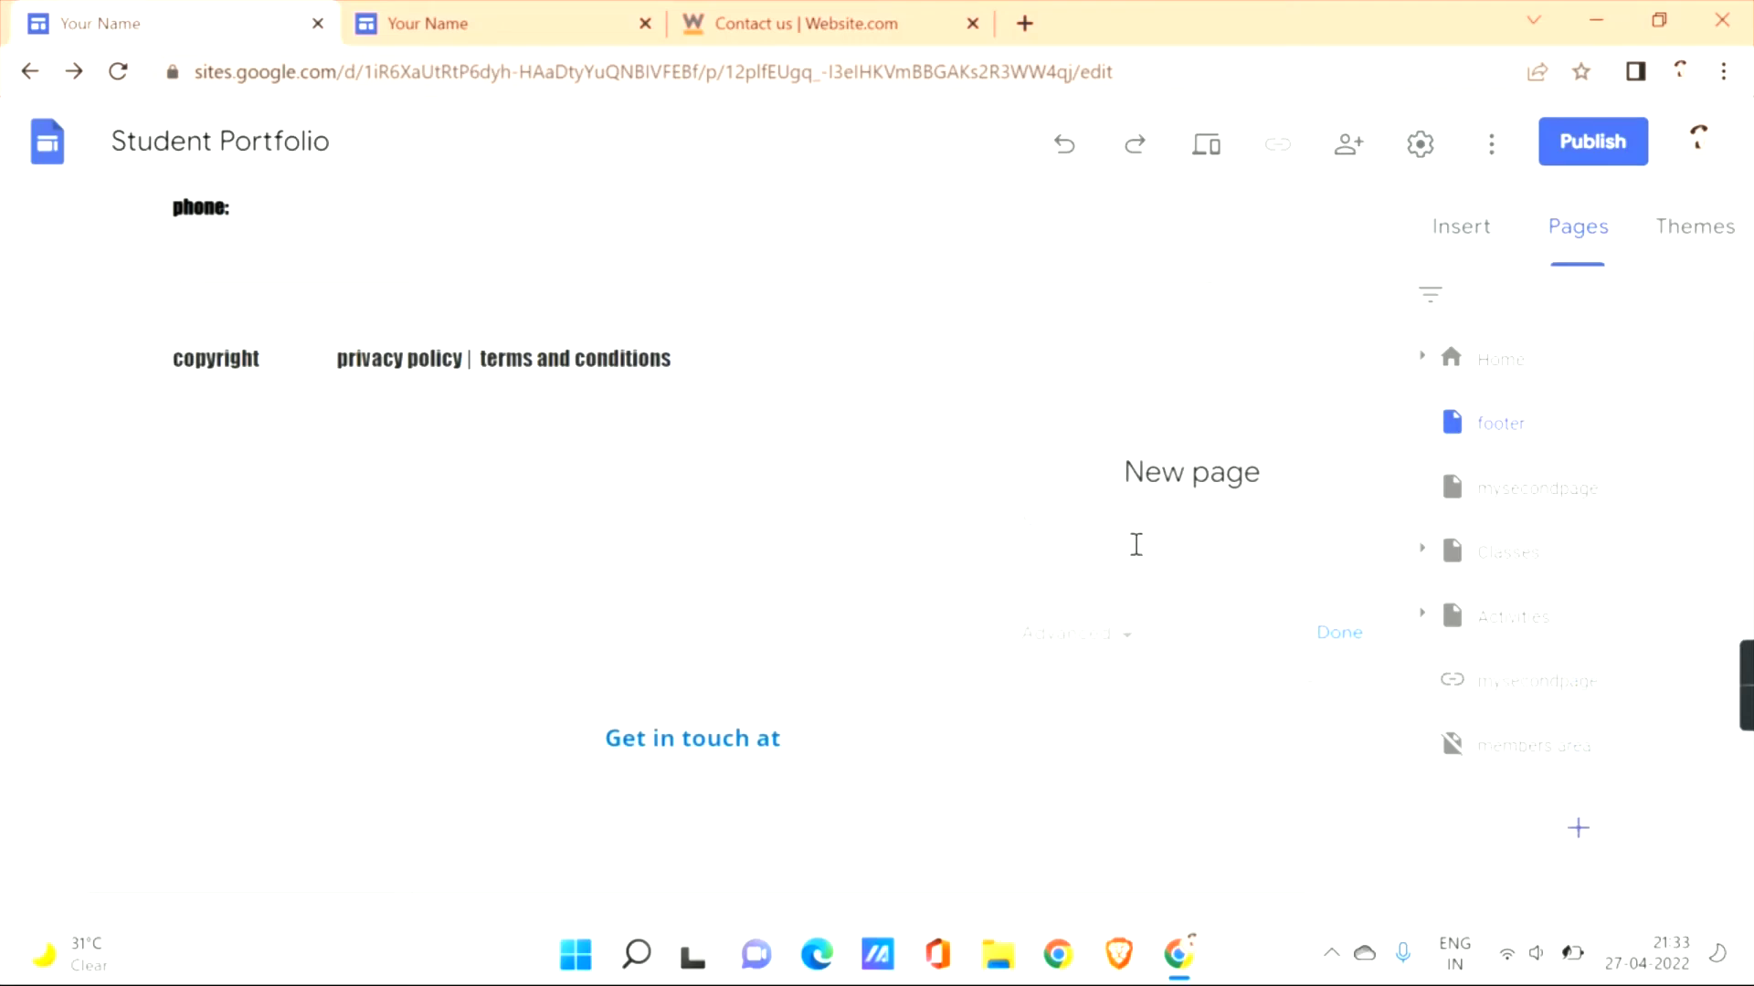
left_click(1136, 548)
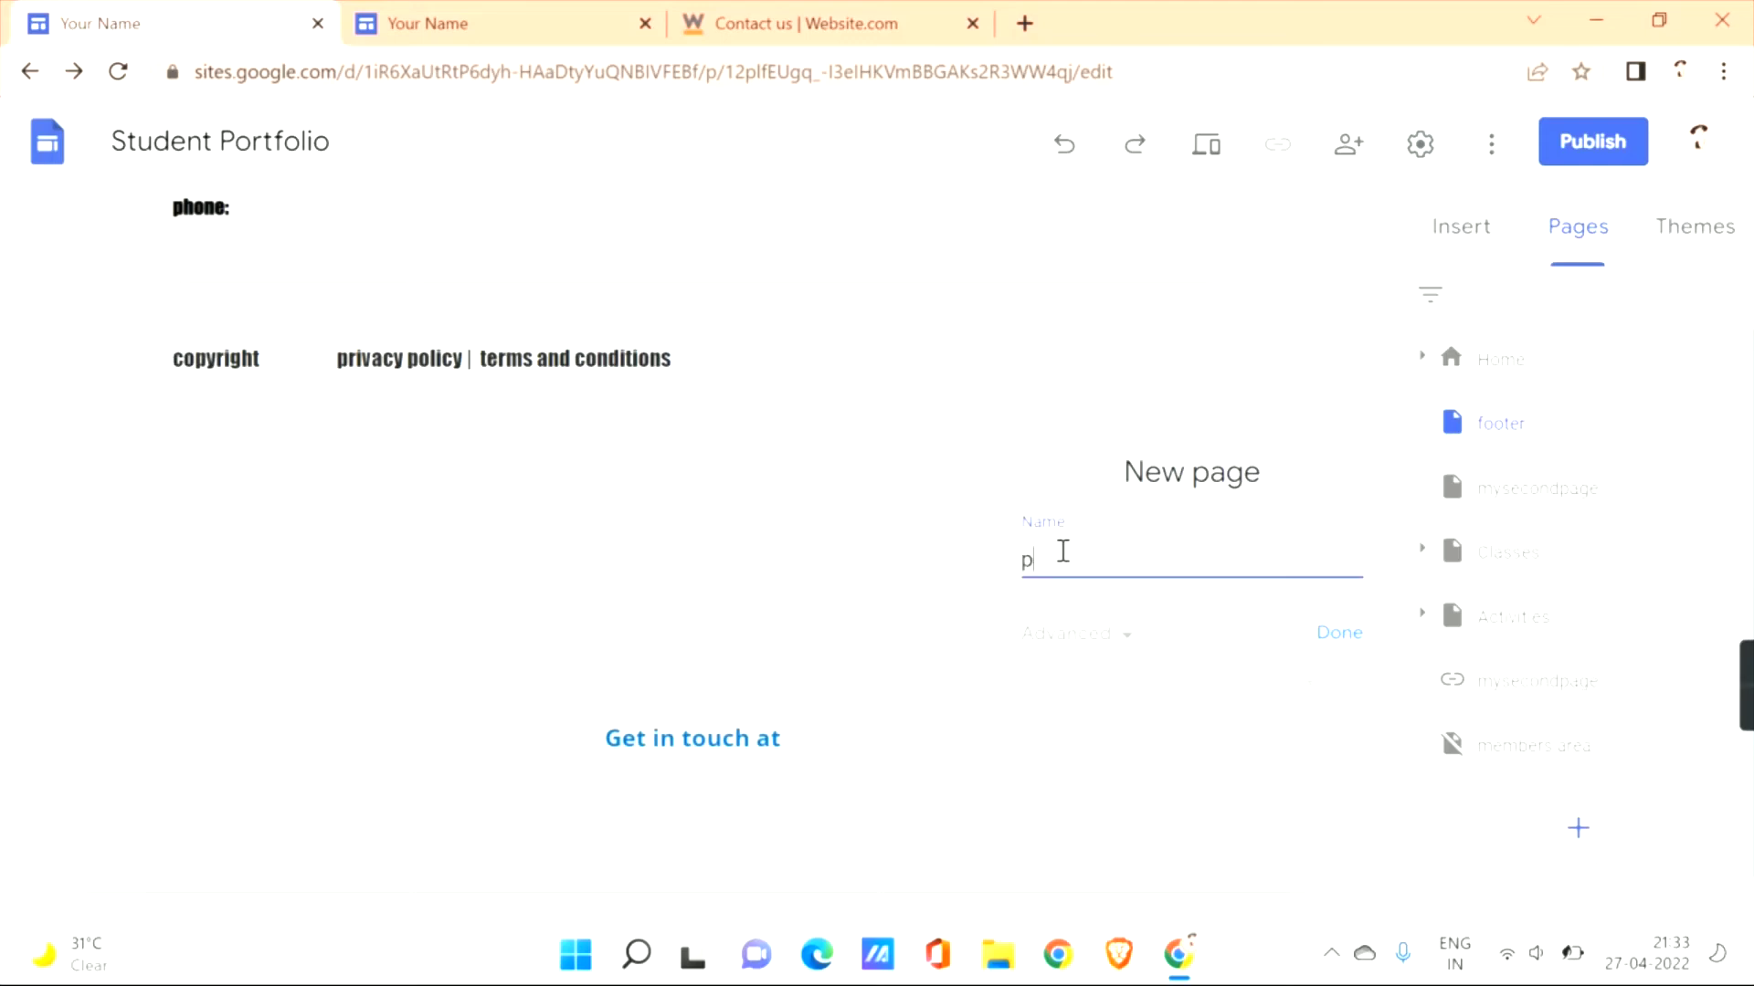
type("privacy policy")
left_click(1346, 639)
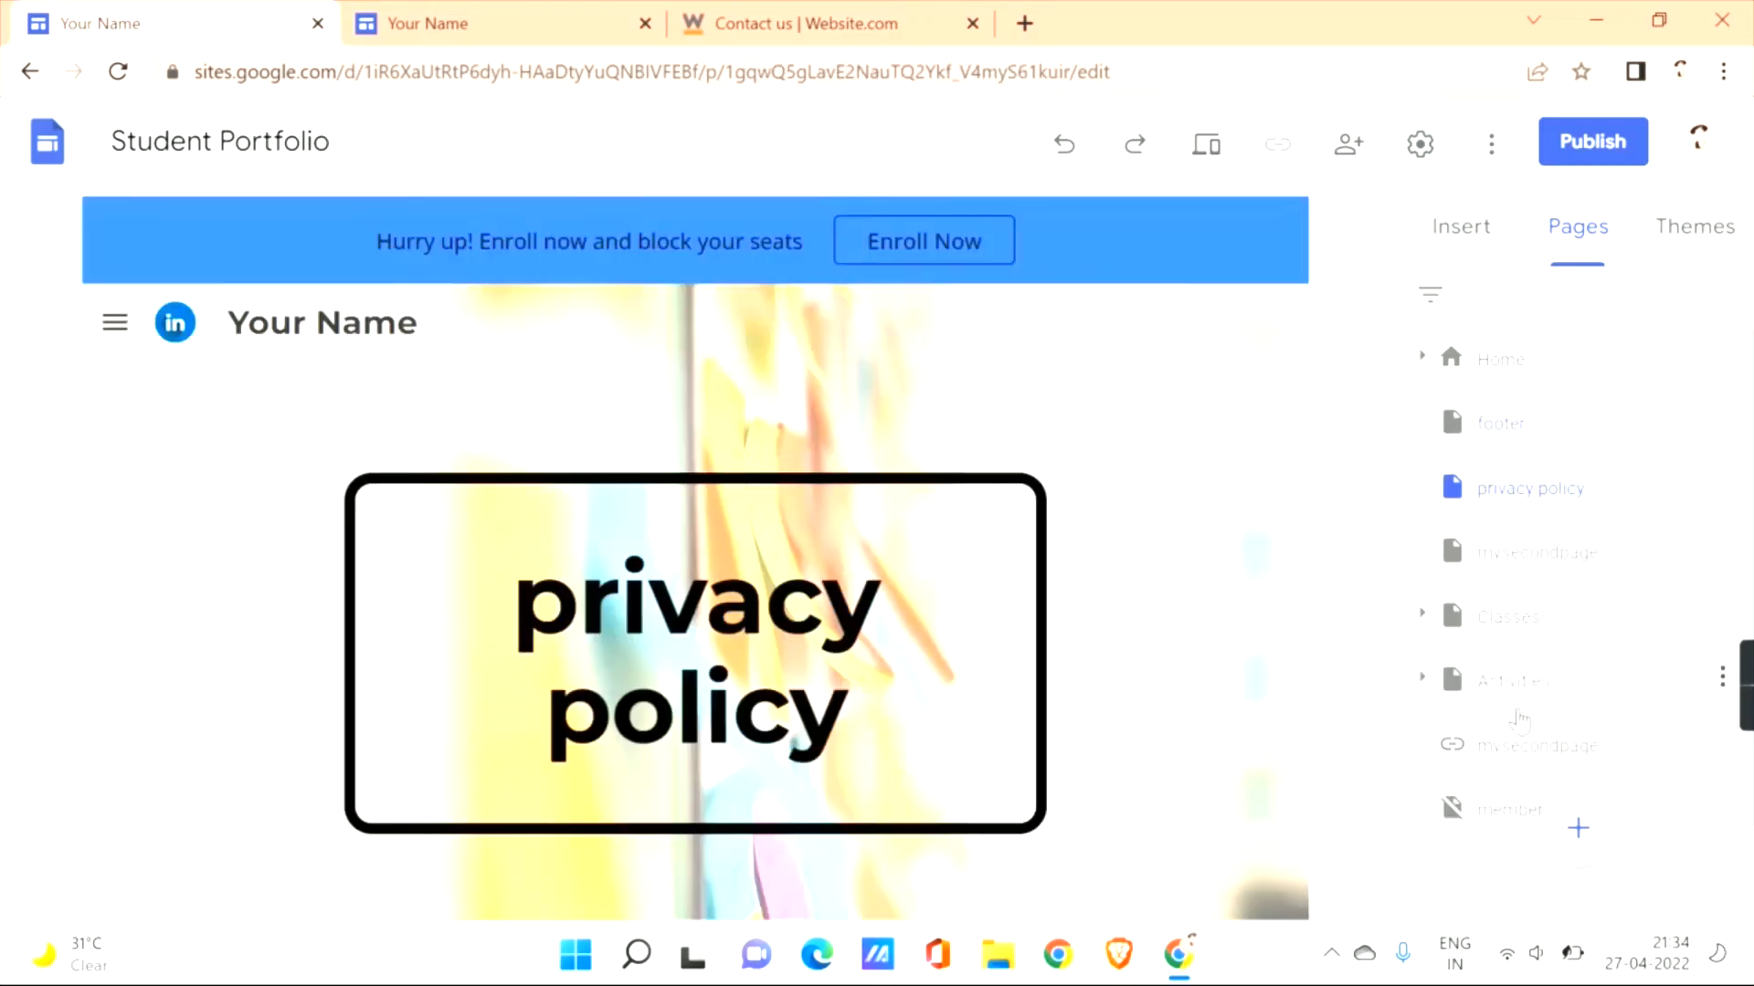
Create another new site page named "terms and conditions".
left_click(1578, 828)
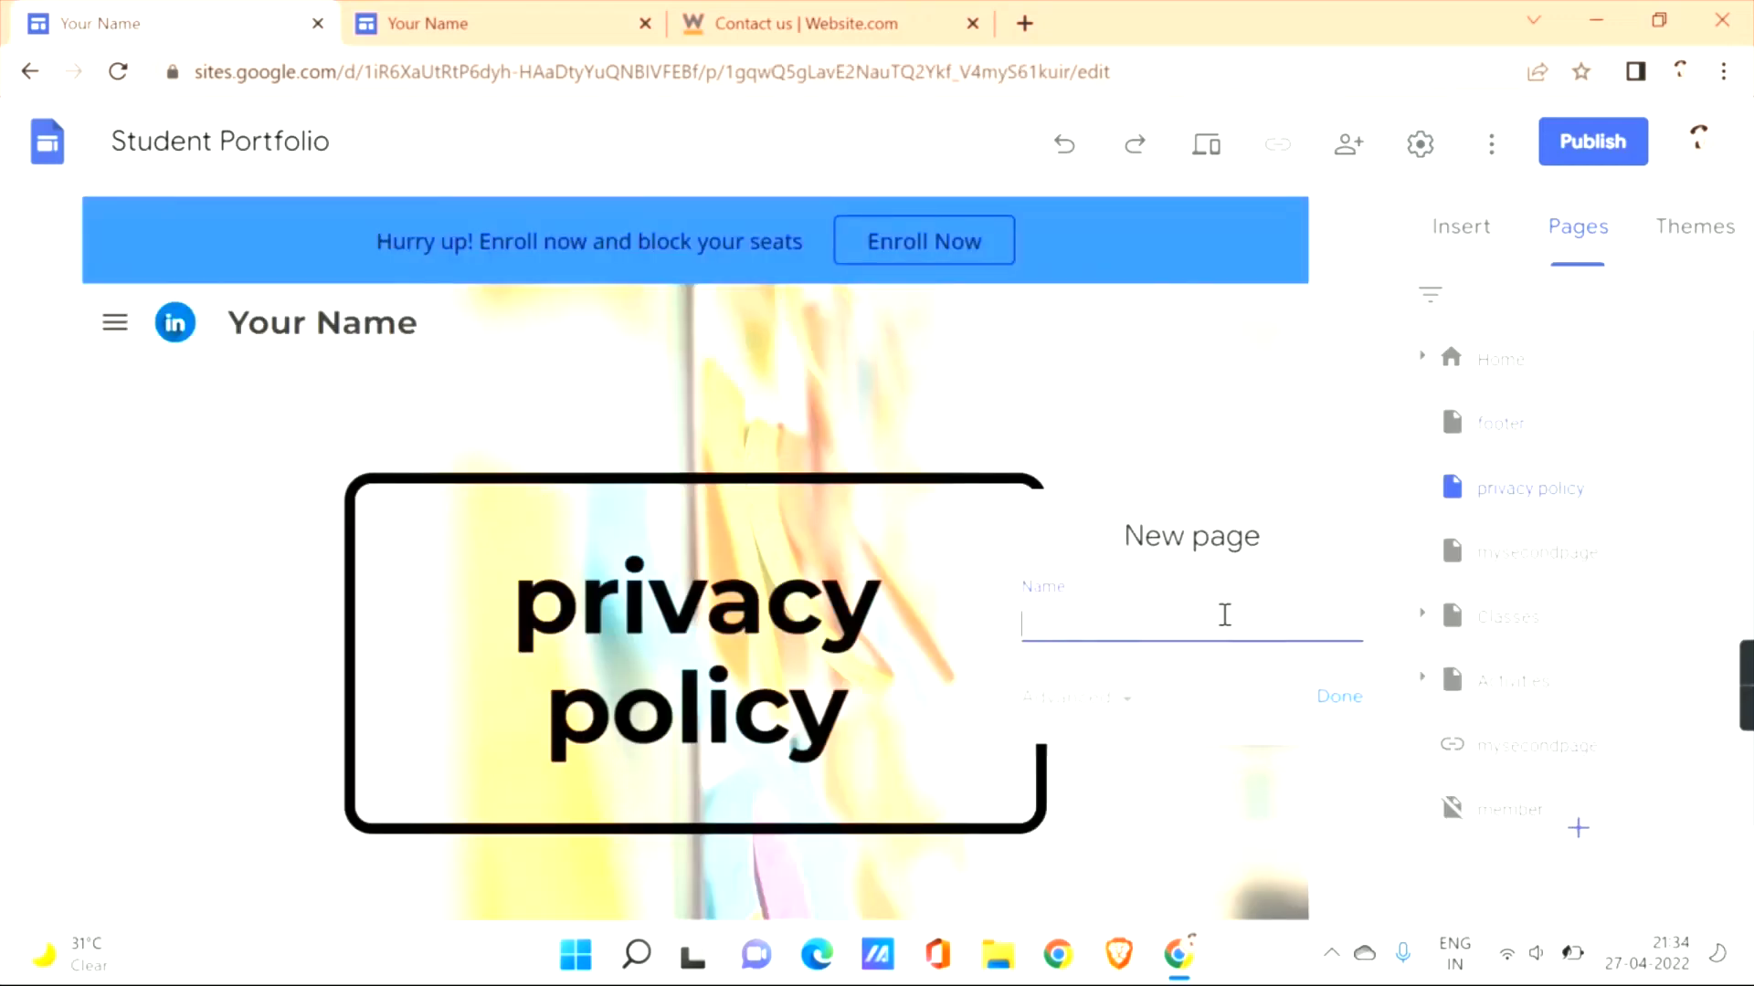
type("terms and conditions")
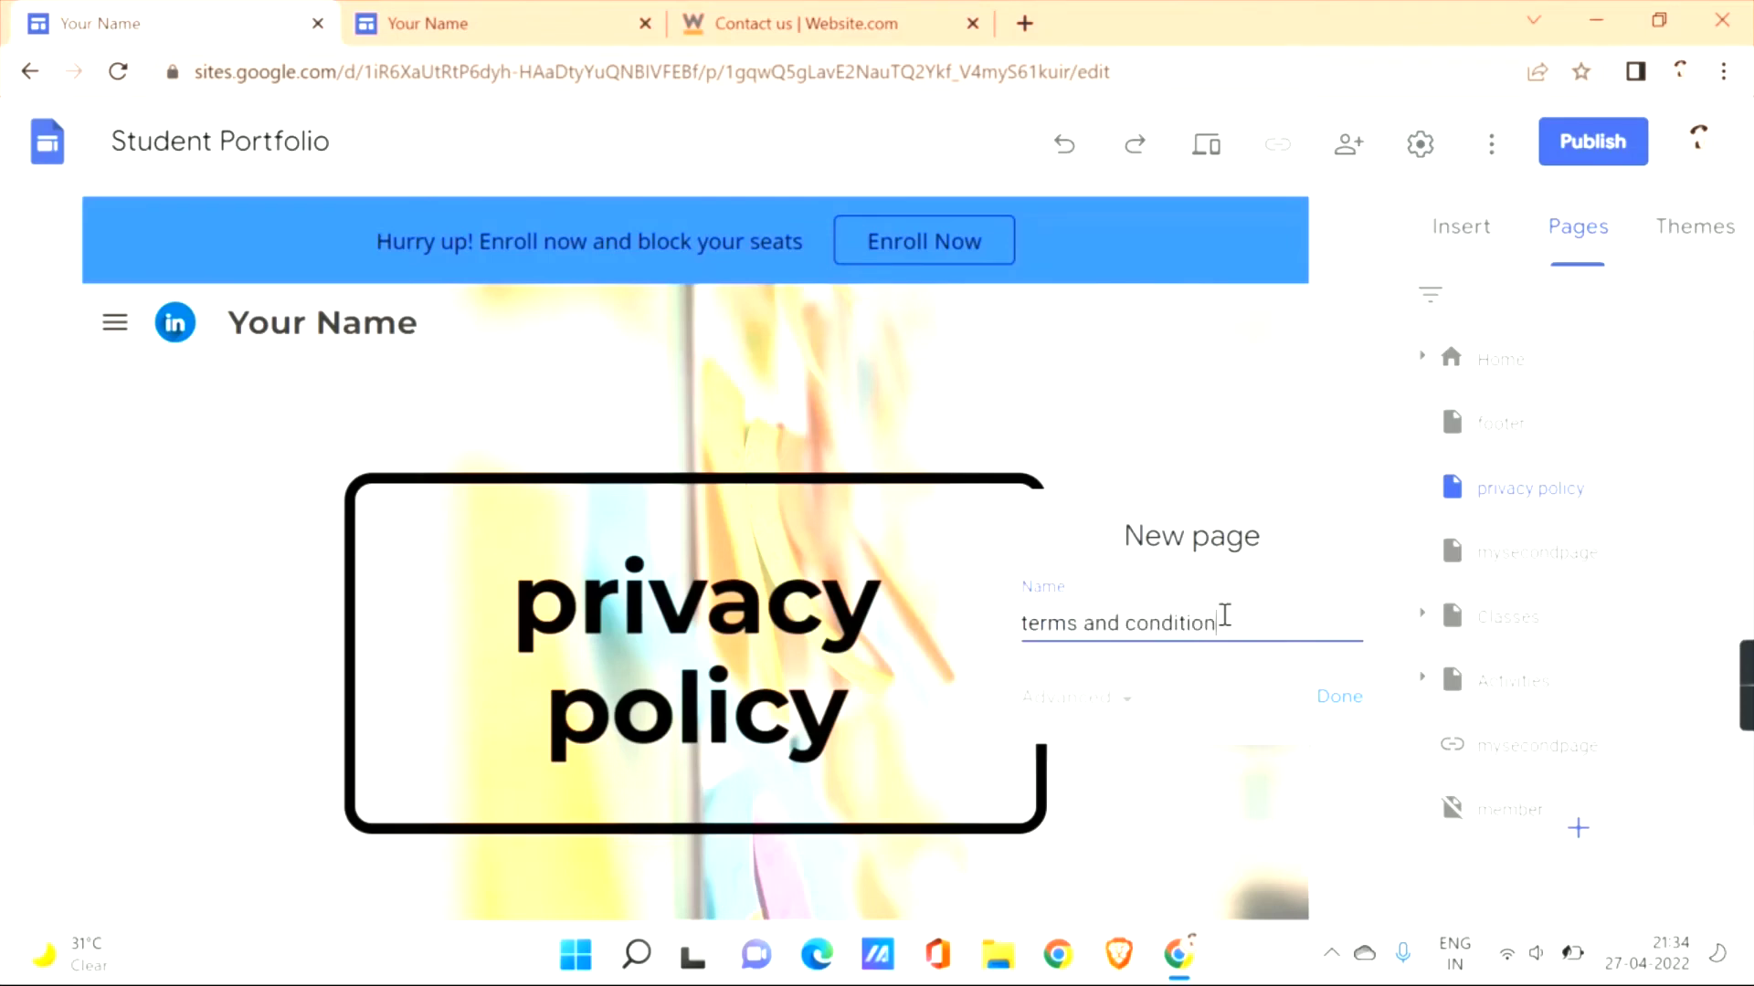
left_click(1348, 702)
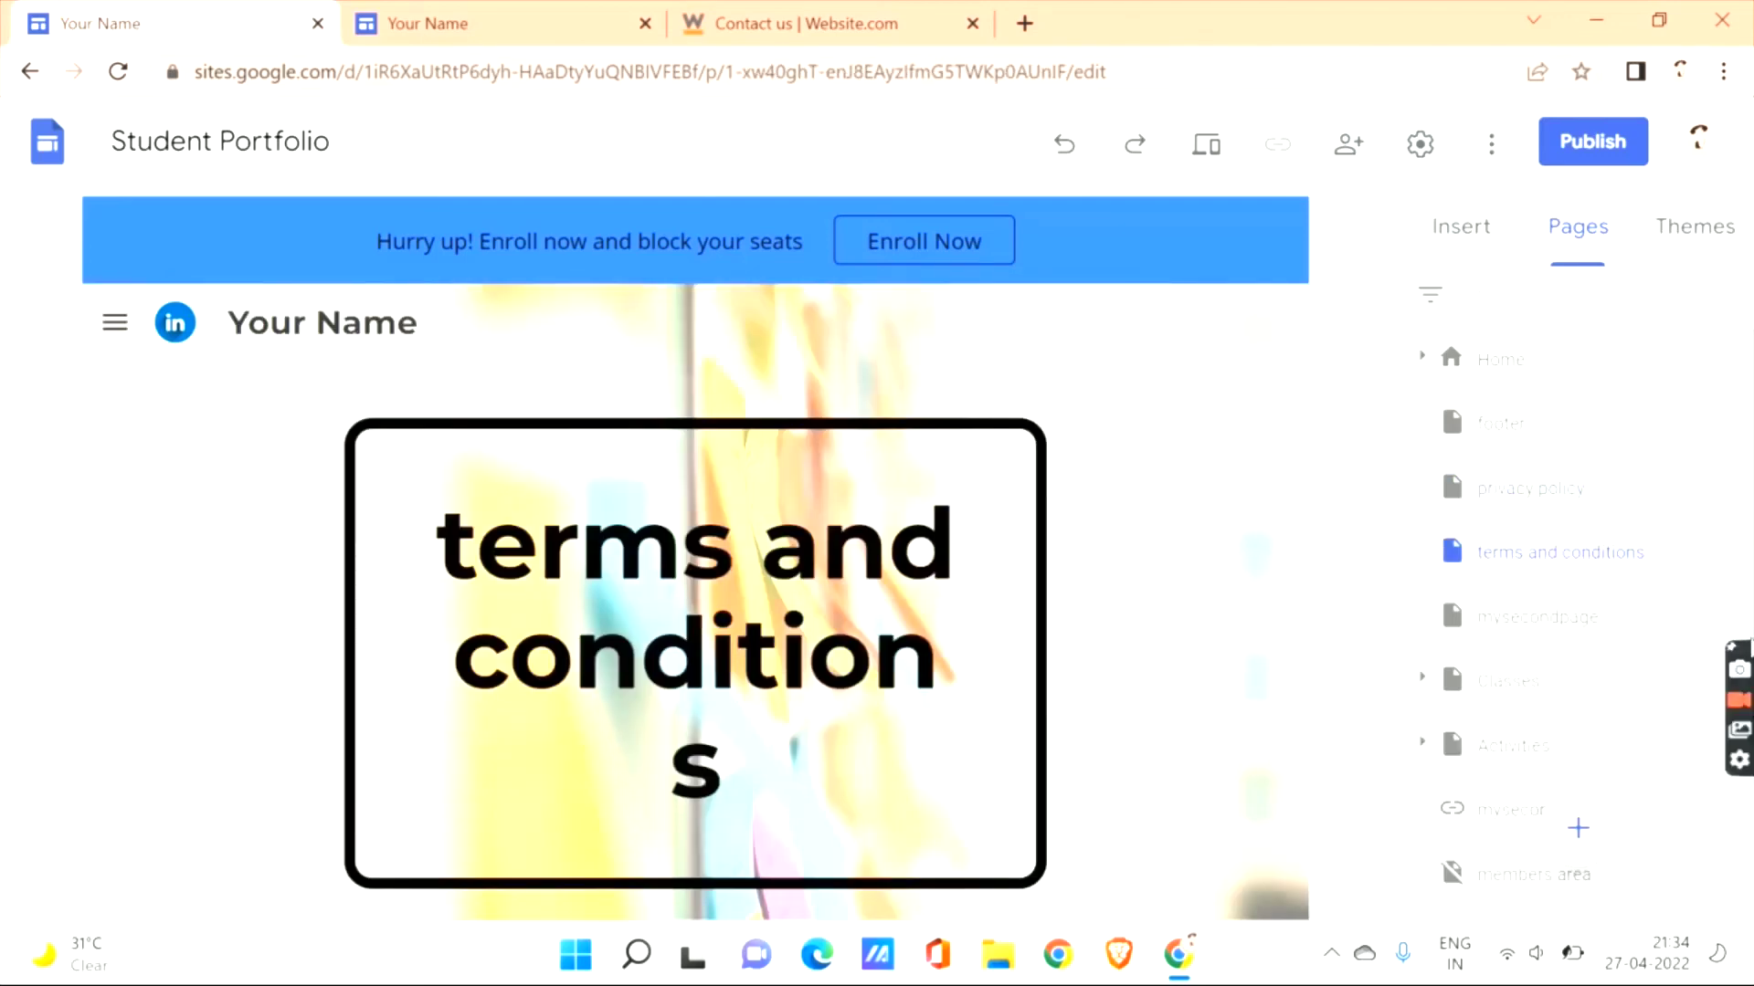
scroll(1553, 594, "down", 2)
scroll(1553, 594, "up", 2)
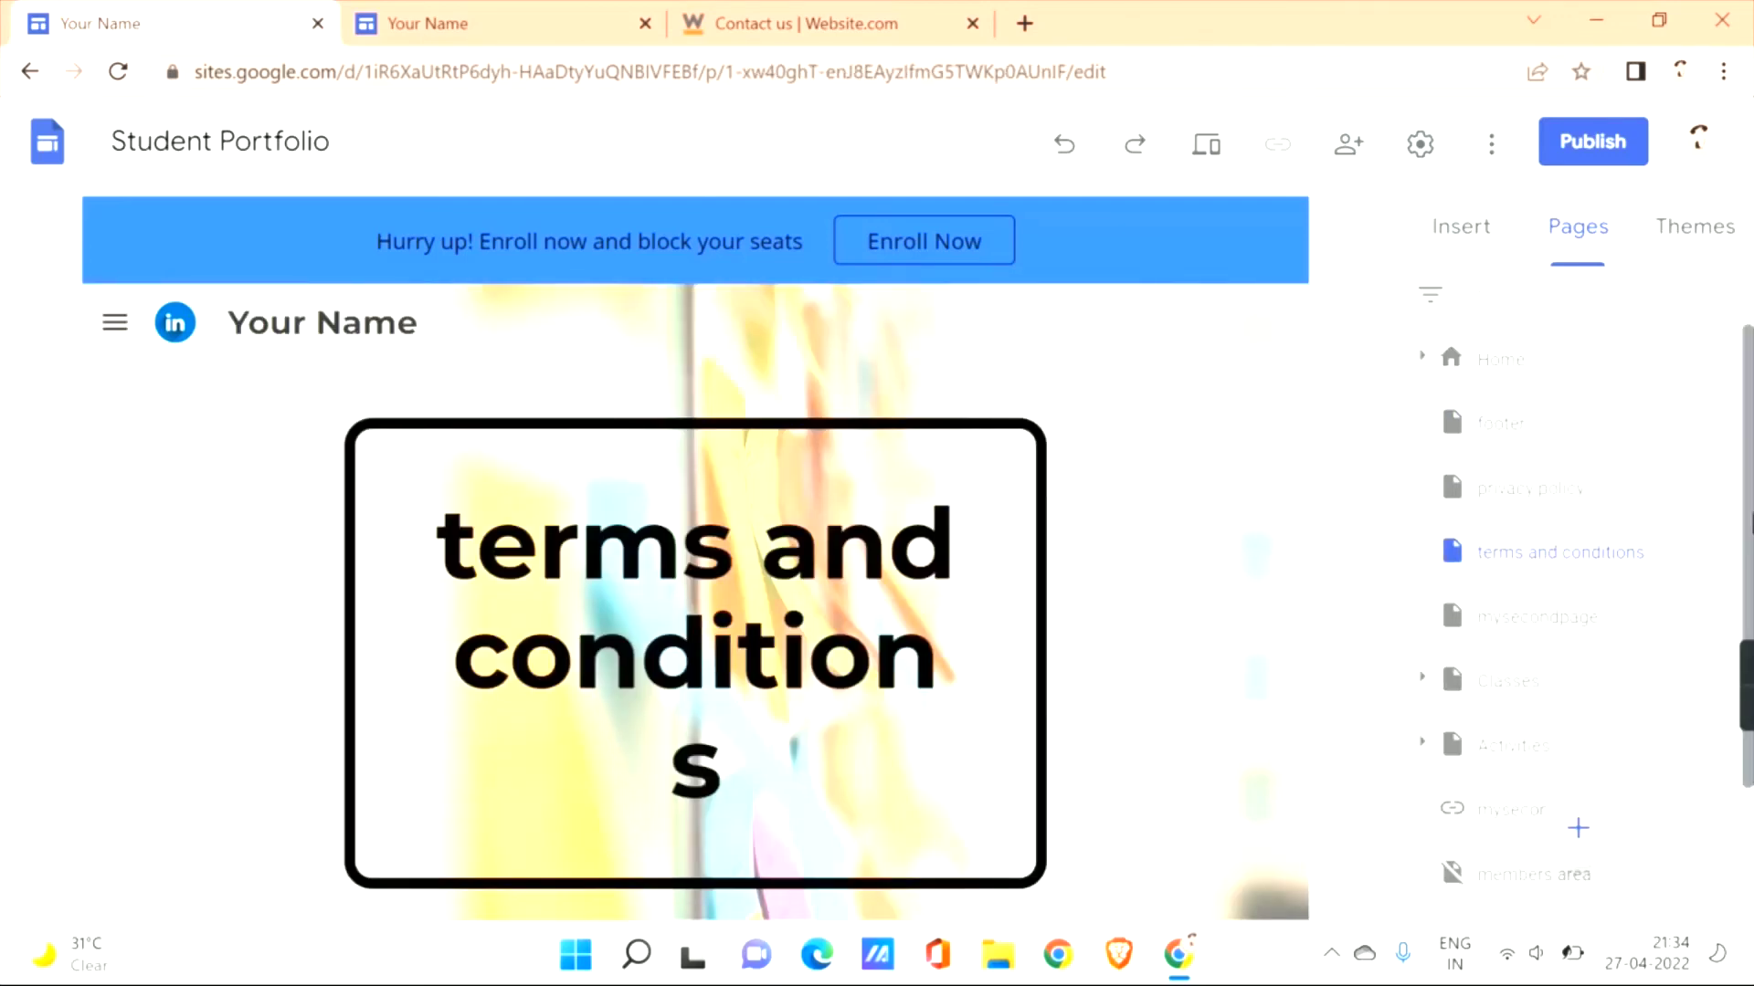
Return to the footer page and link the "privacy policy" text in the copyright line to the privacy policy page.
left_click(1462, 430)
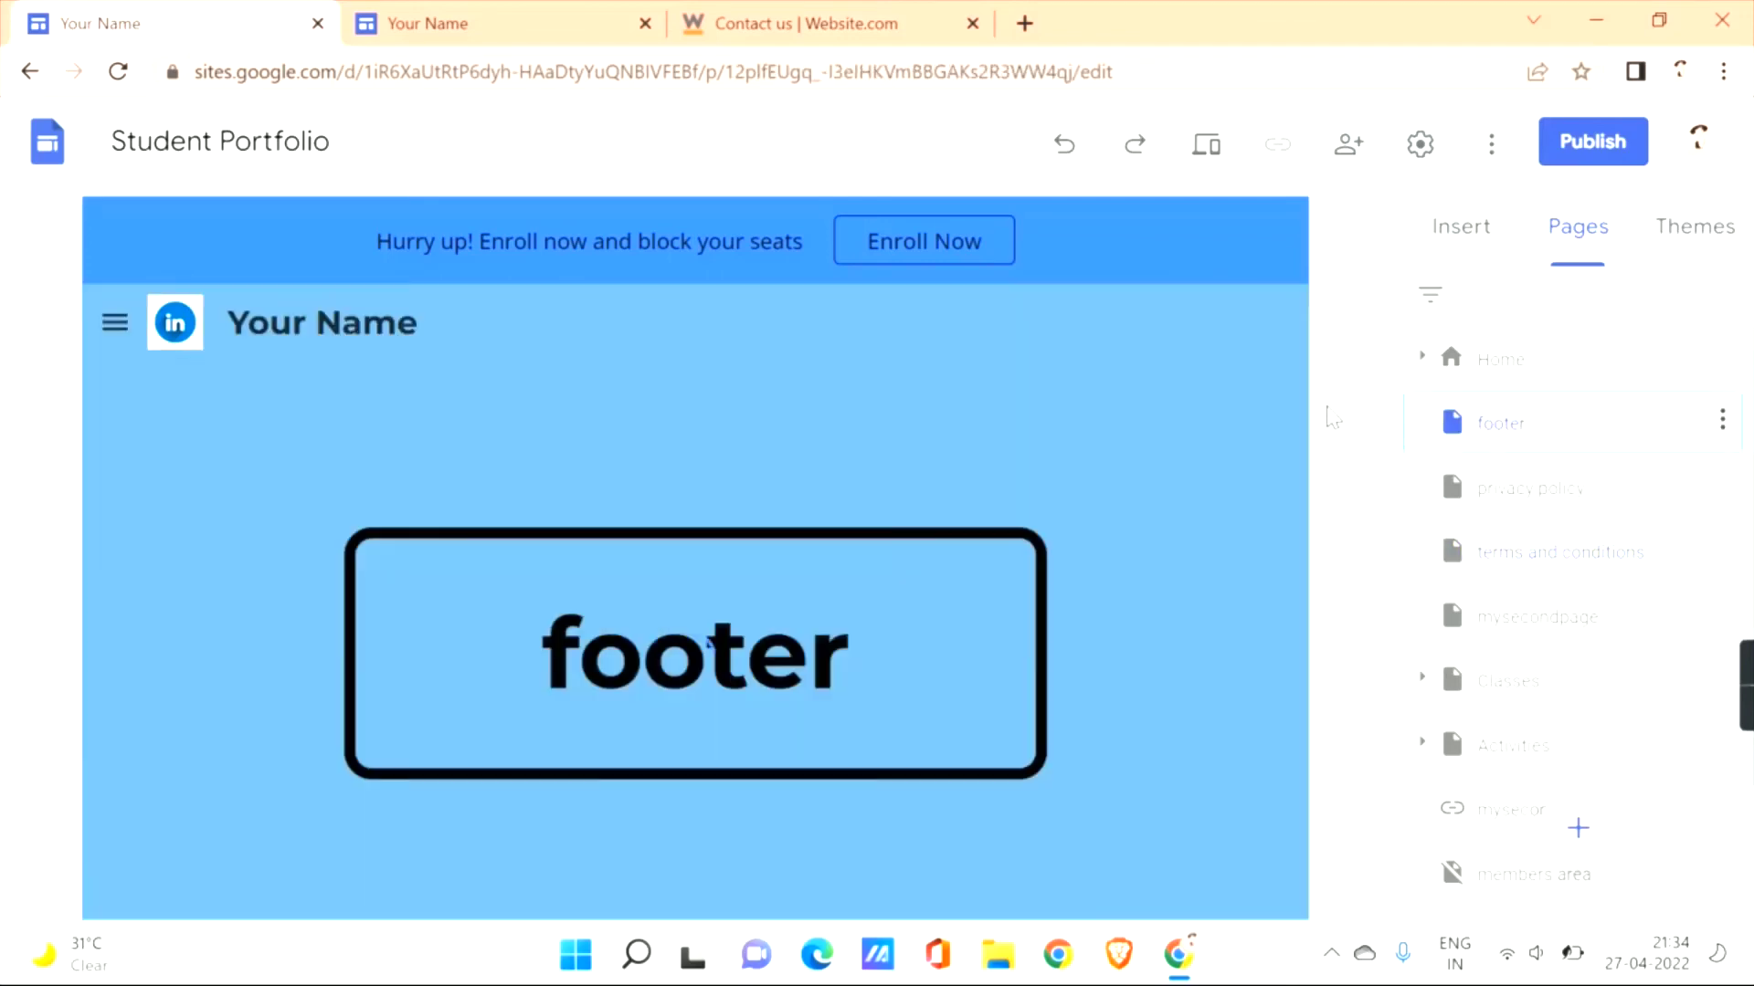
left_click_drag(1398, 361, 1361, 803)
scroll(1361, 804, "down", 3)
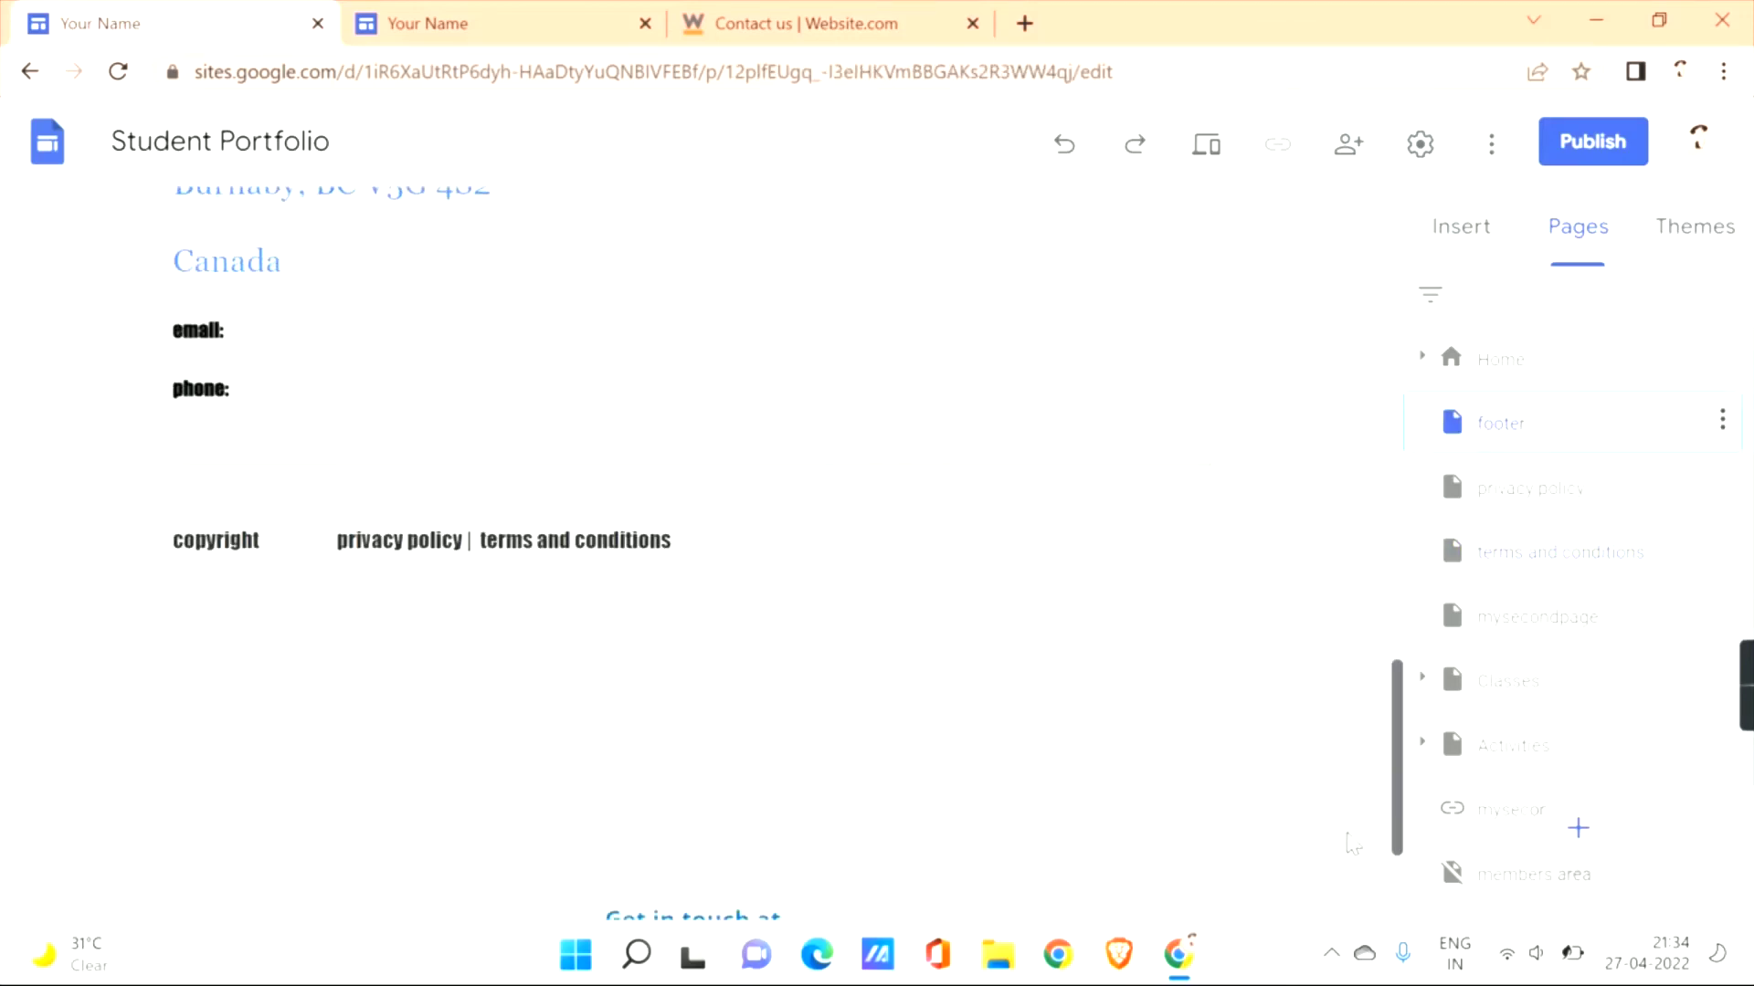
left_click(411, 546)
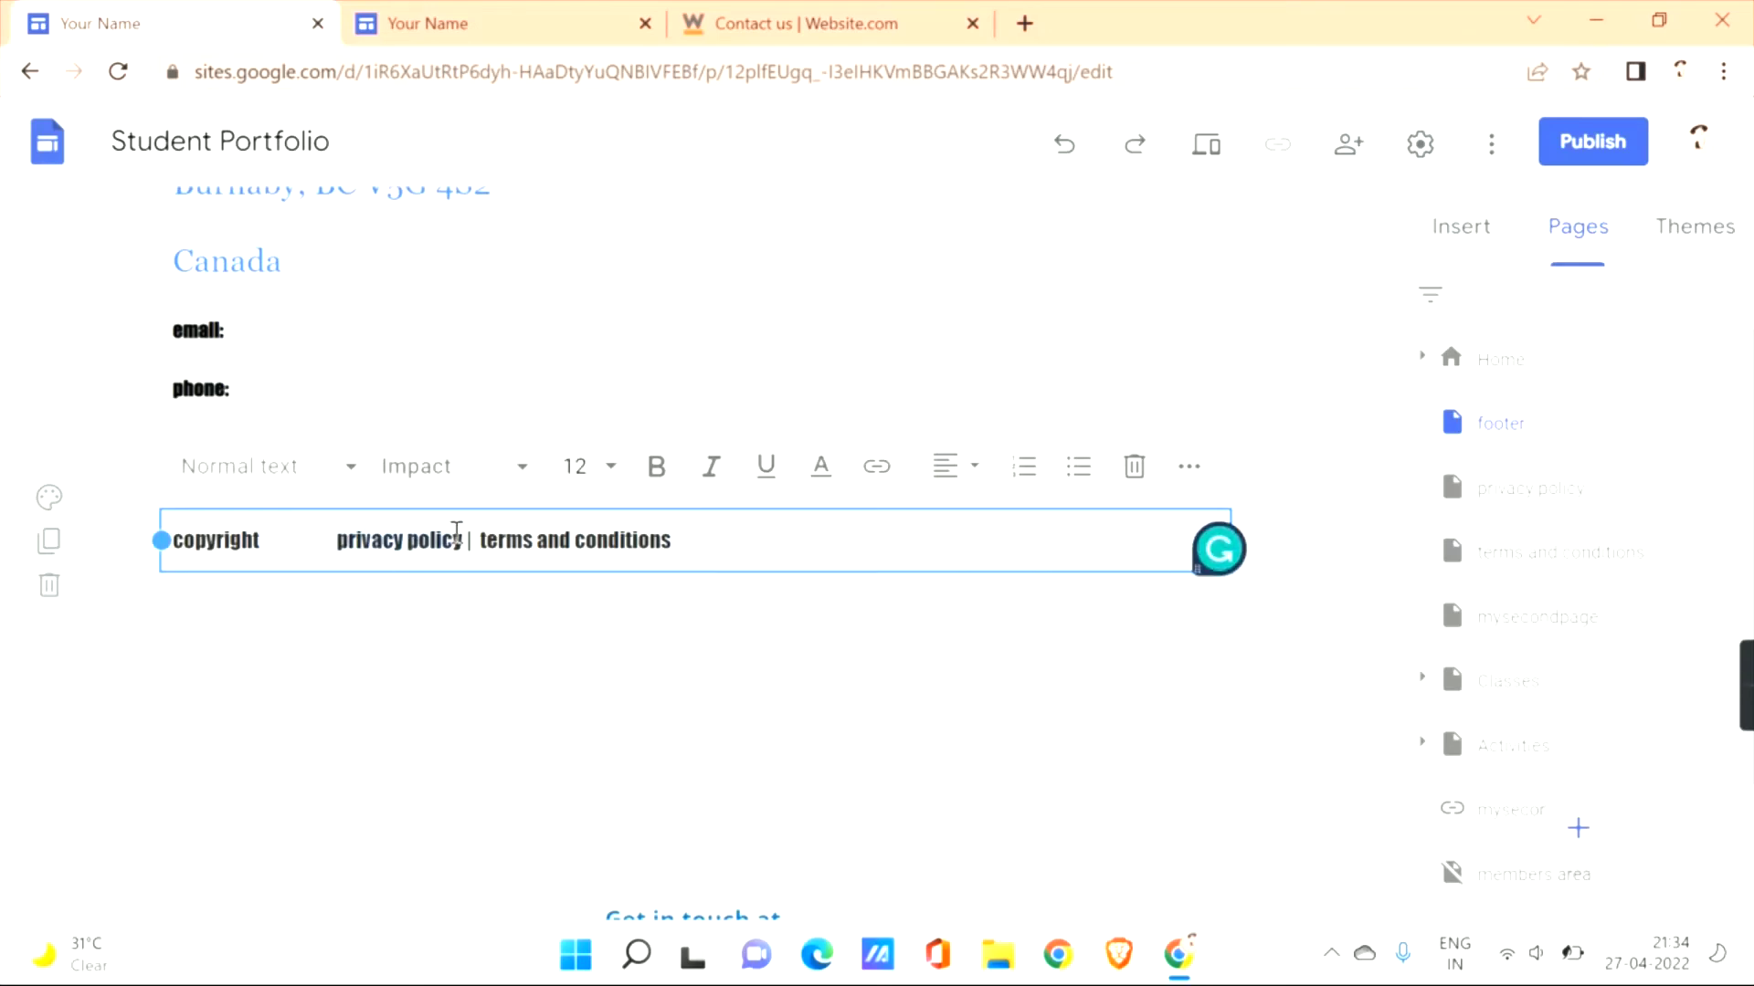
left_click(876, 466)
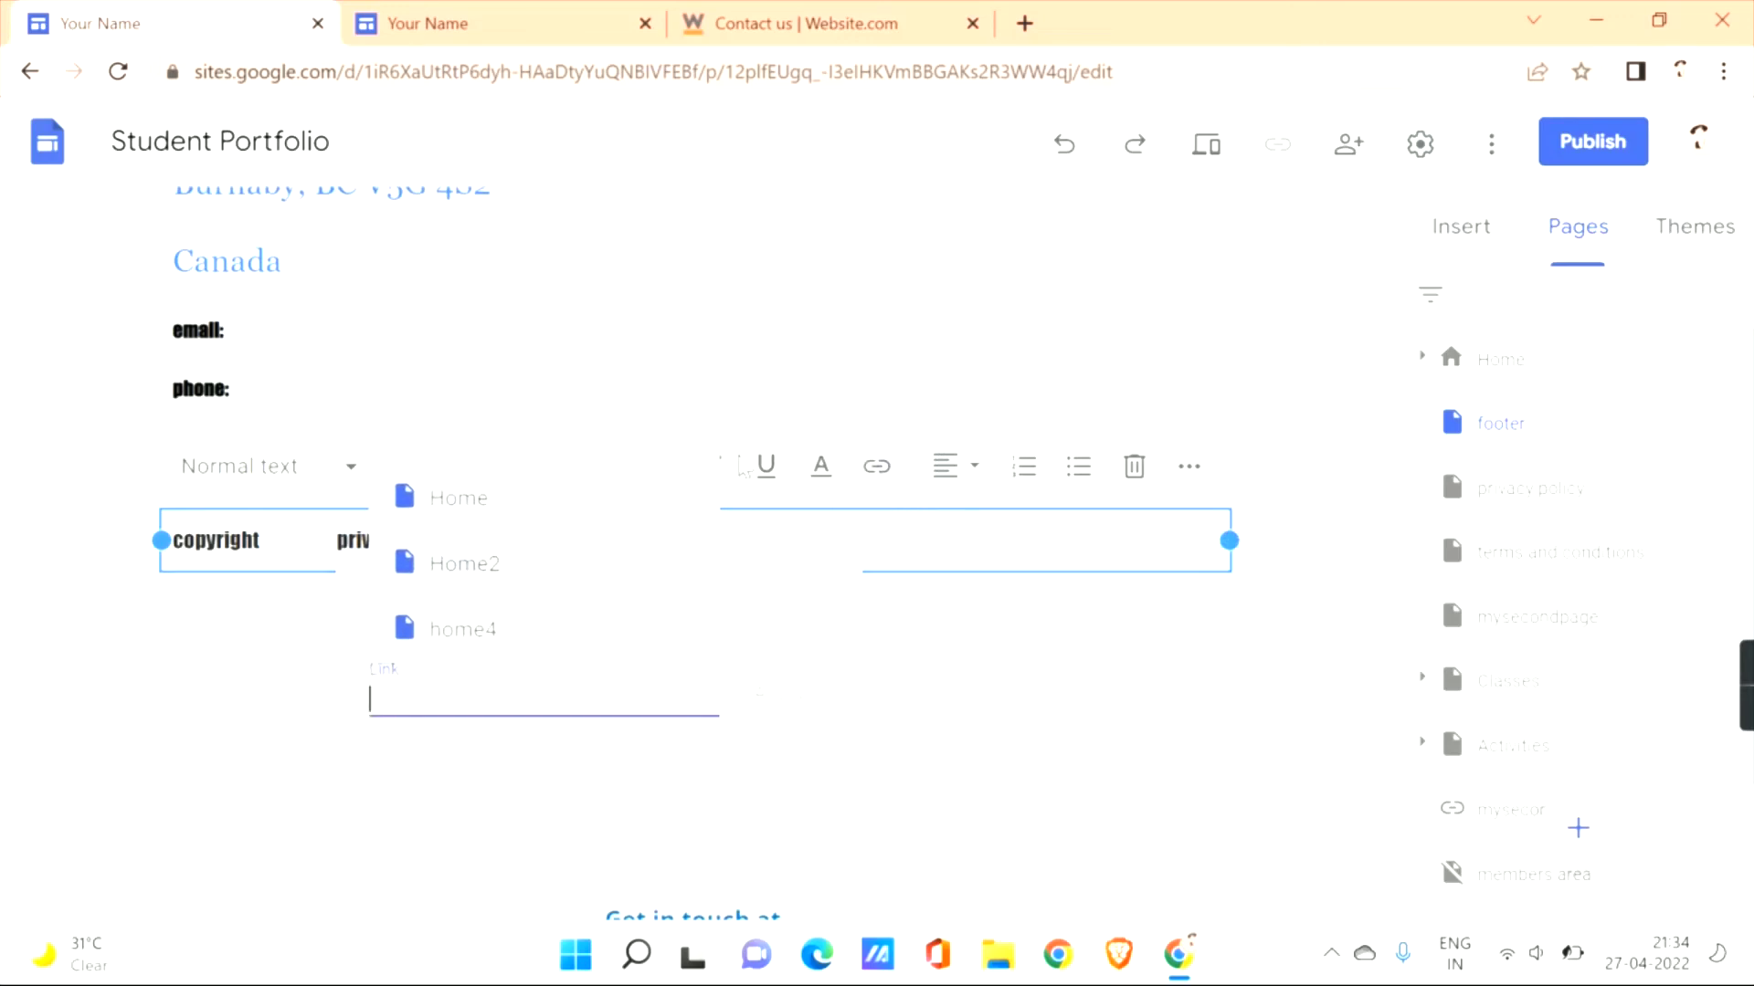
scroll(705, 553, "down", 3)
scroll(705, 554, "up", 1)
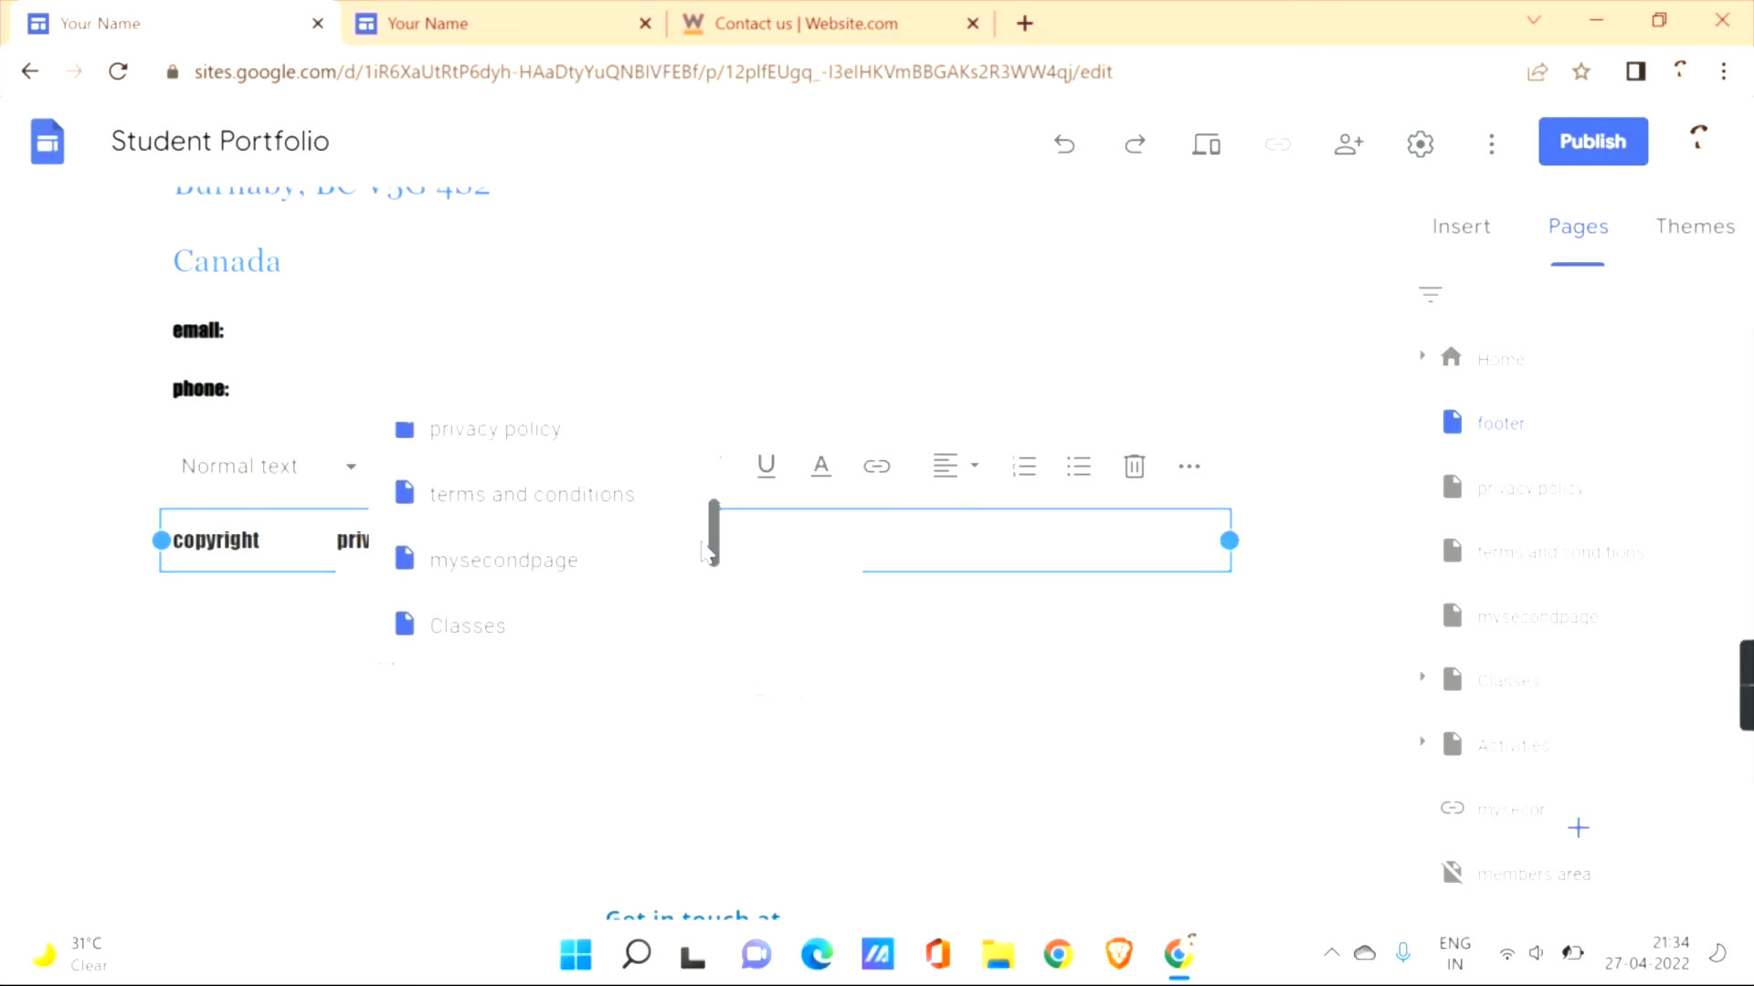
left_click(581, 463)
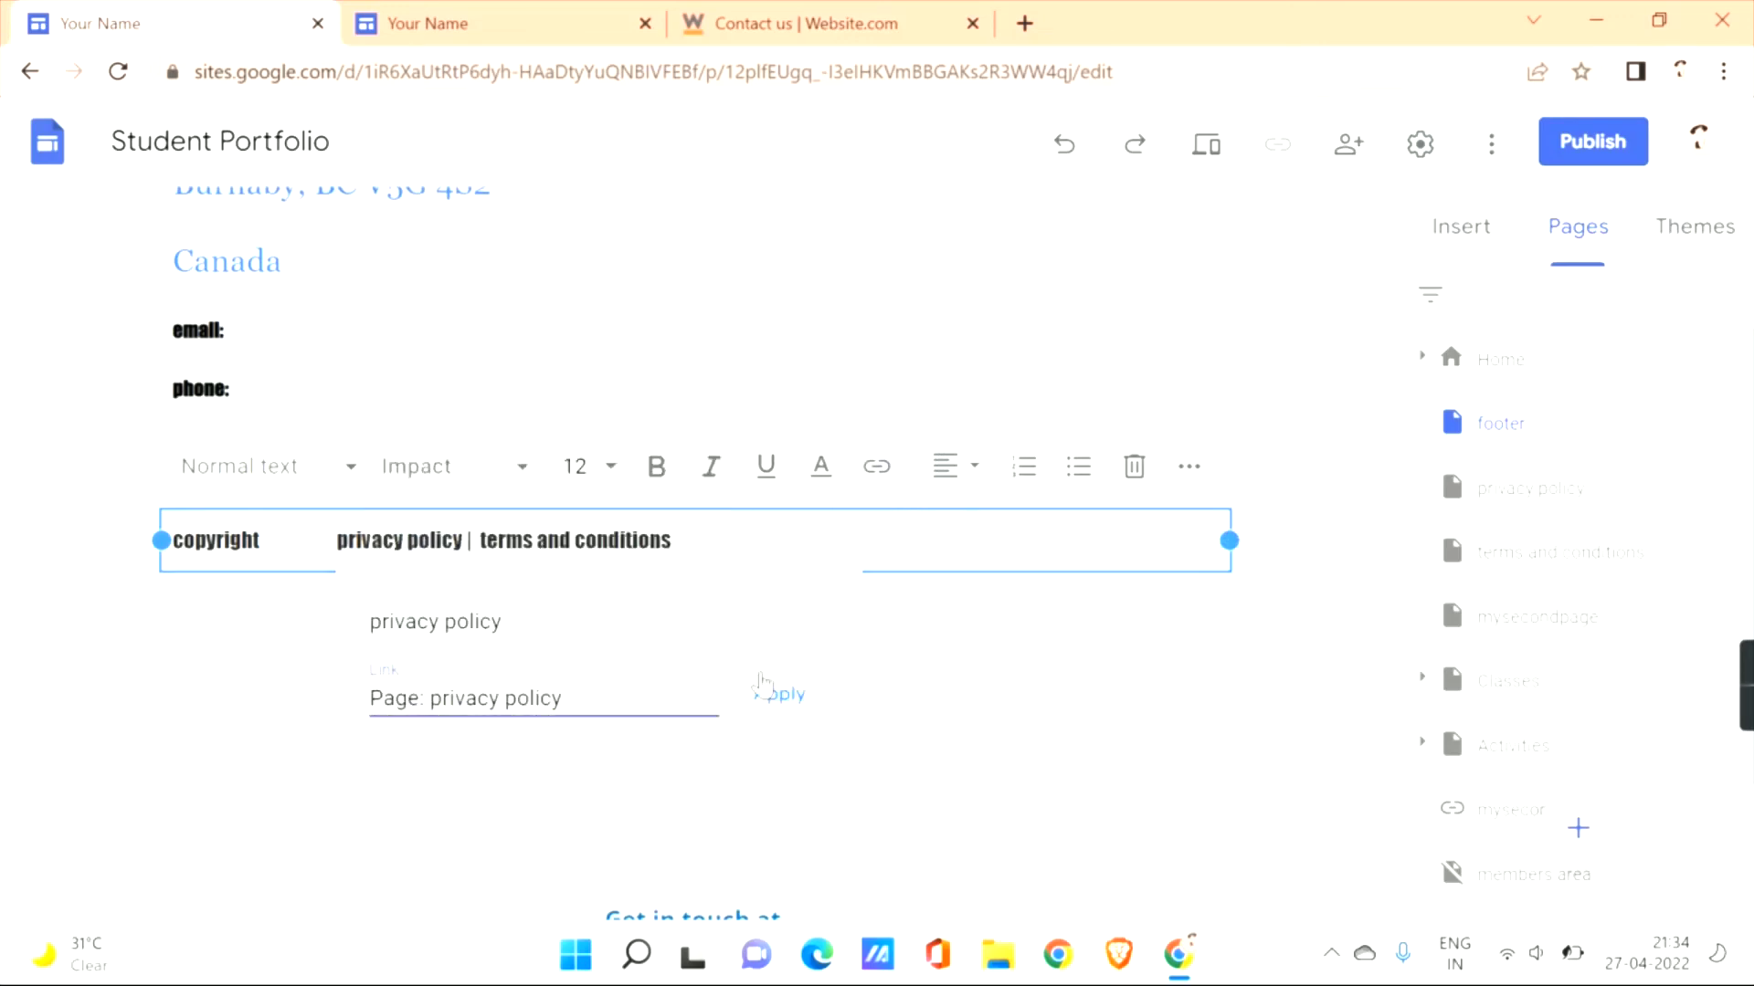
left_click(776, 696)
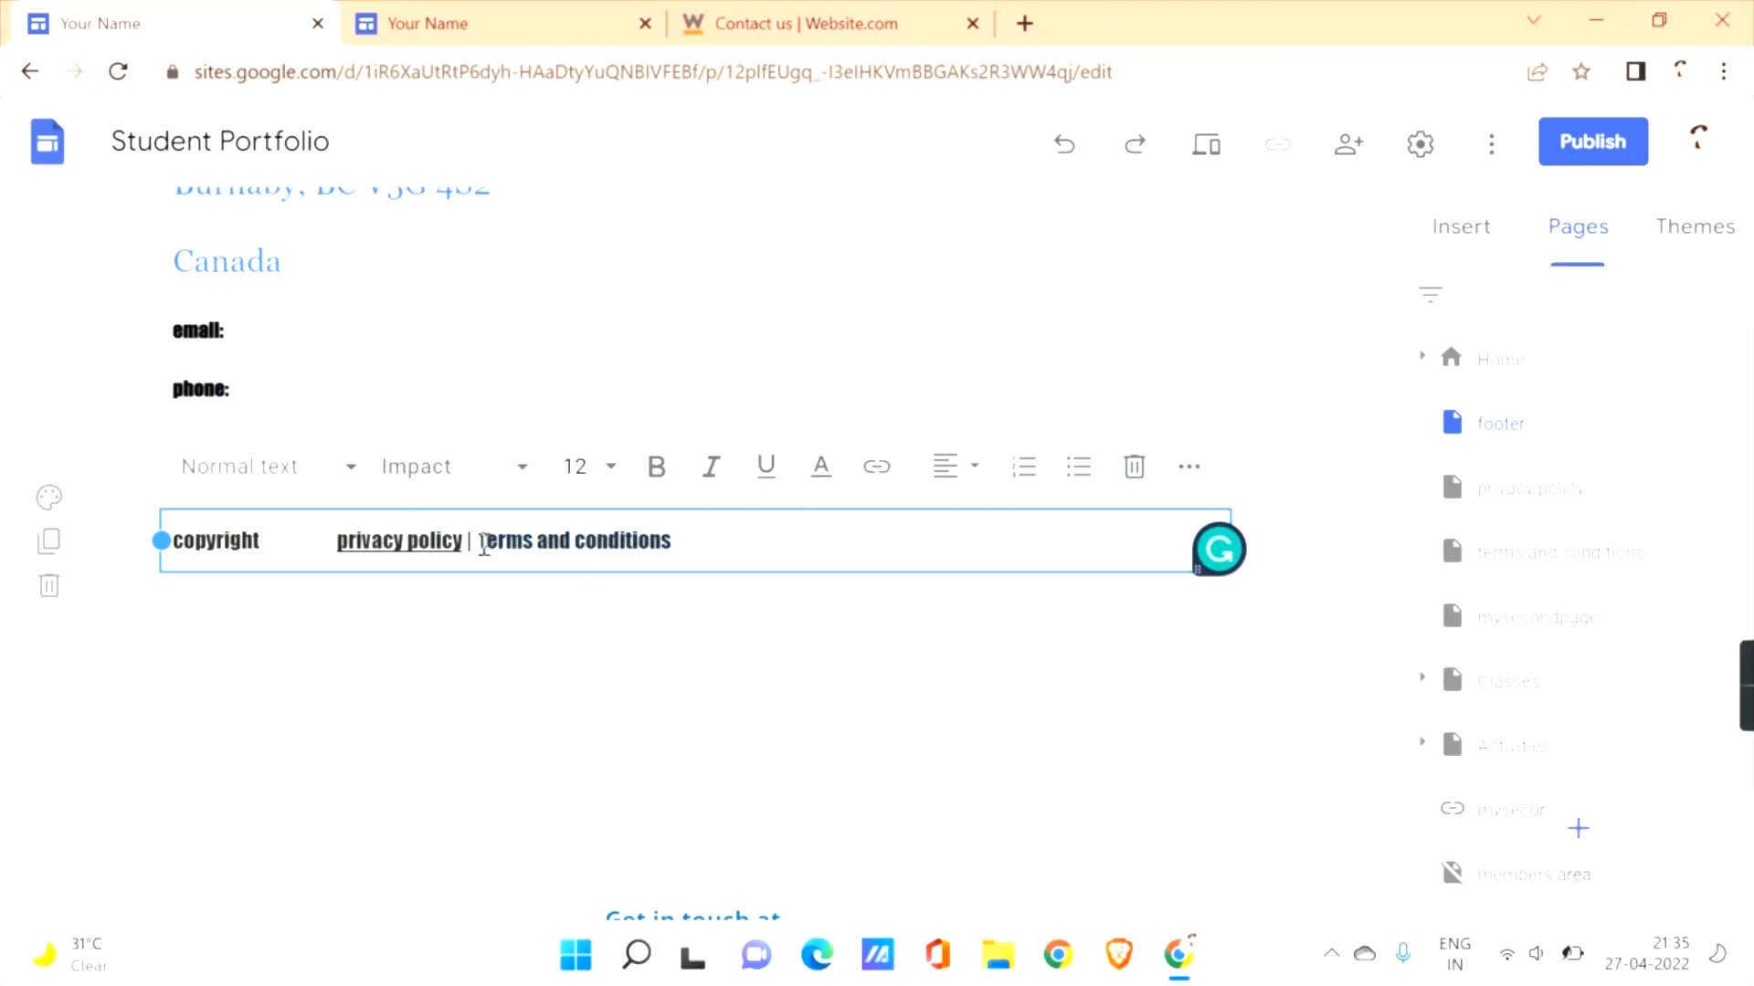
Link the "terms and conditions" text in the copyright line to the terms and conditions page.
left_click(874, 467)
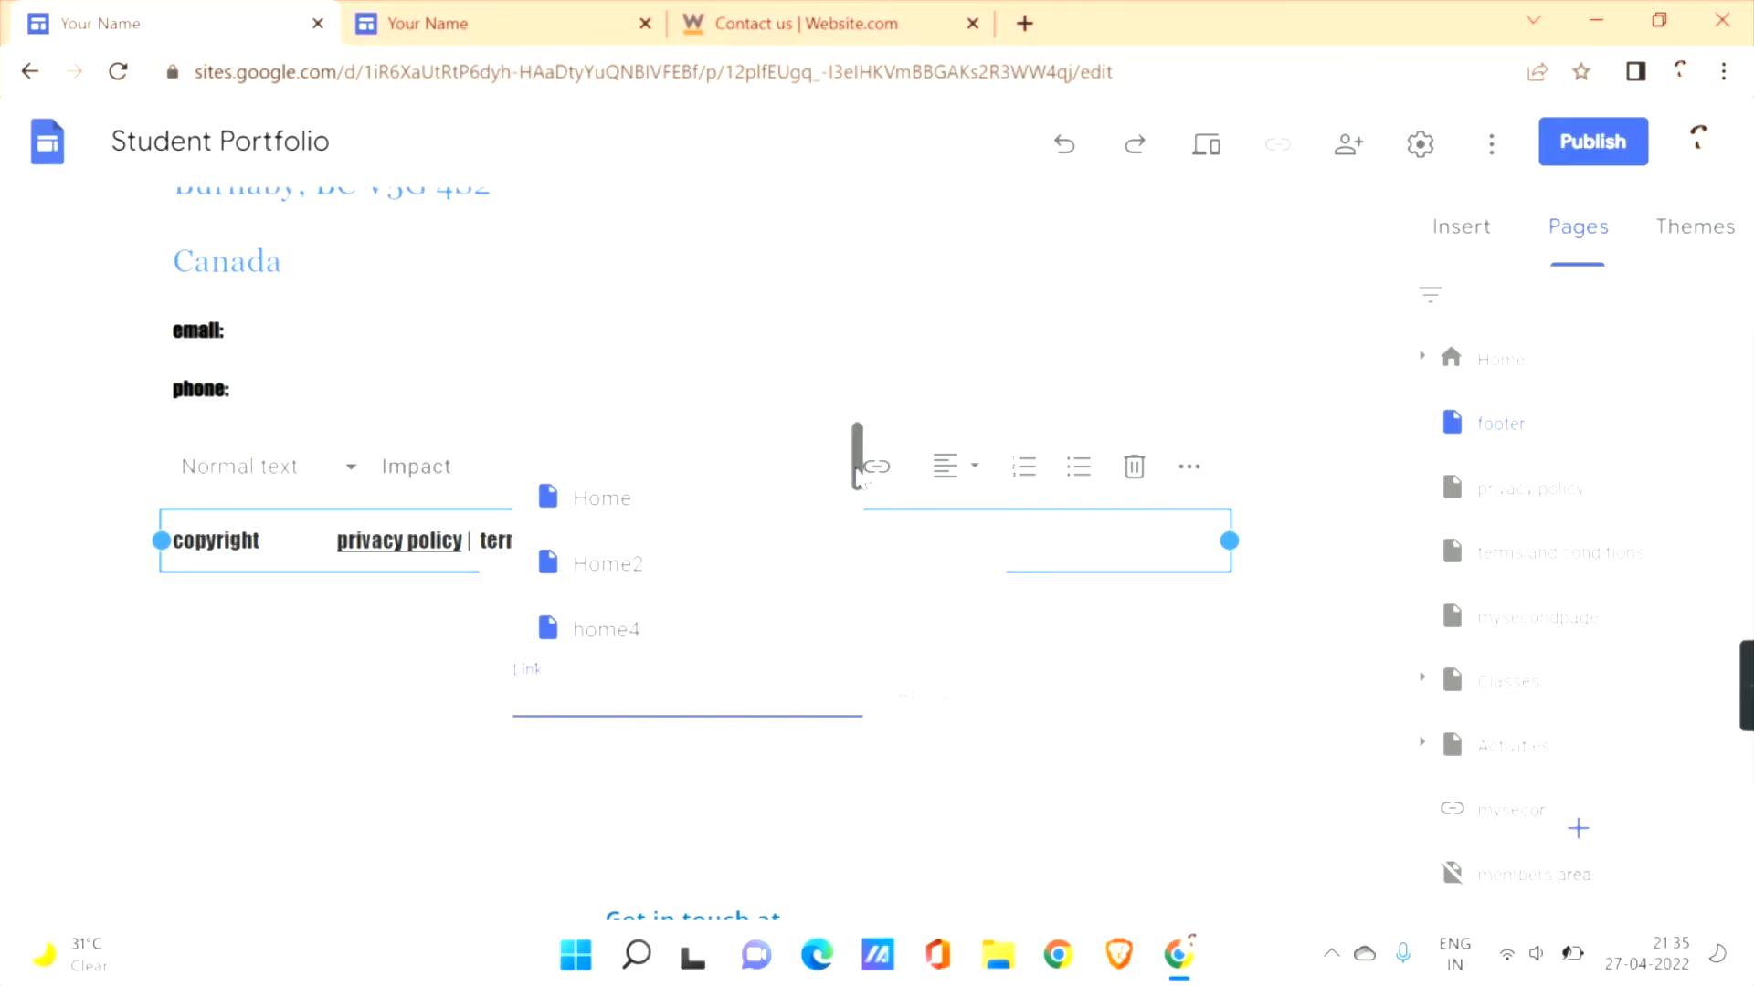
left_click_drag(855, 471, 855, 541)
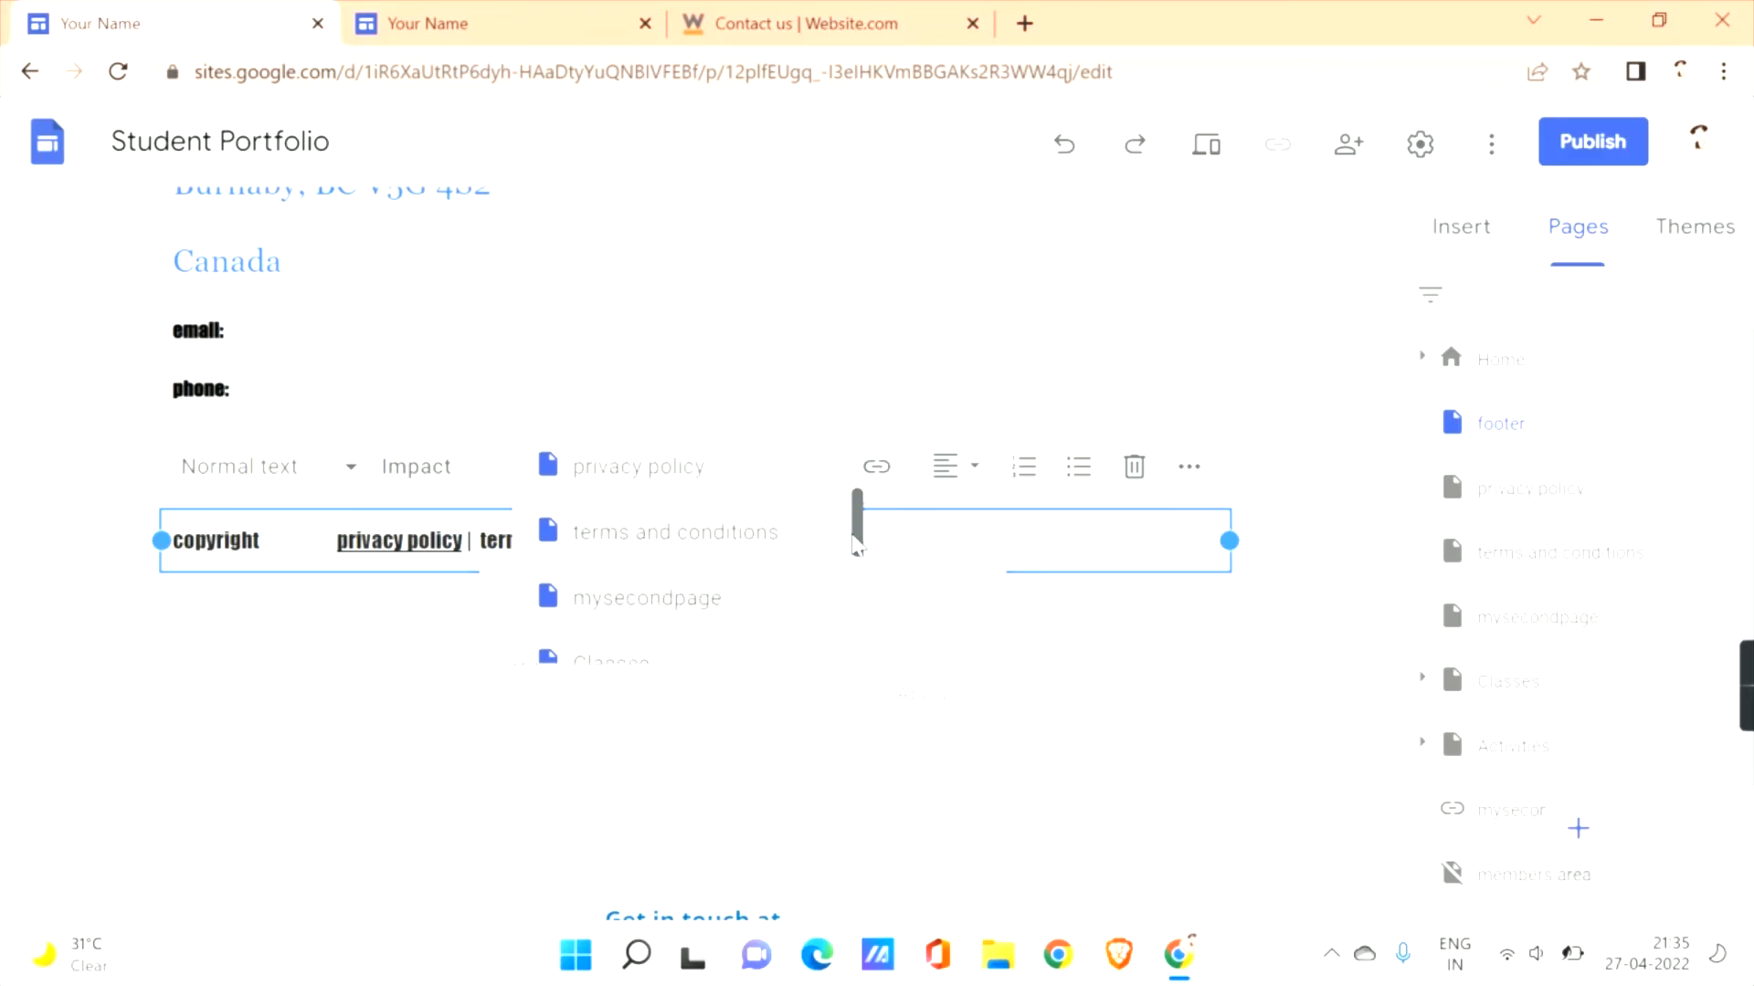
left_click(717, 546)
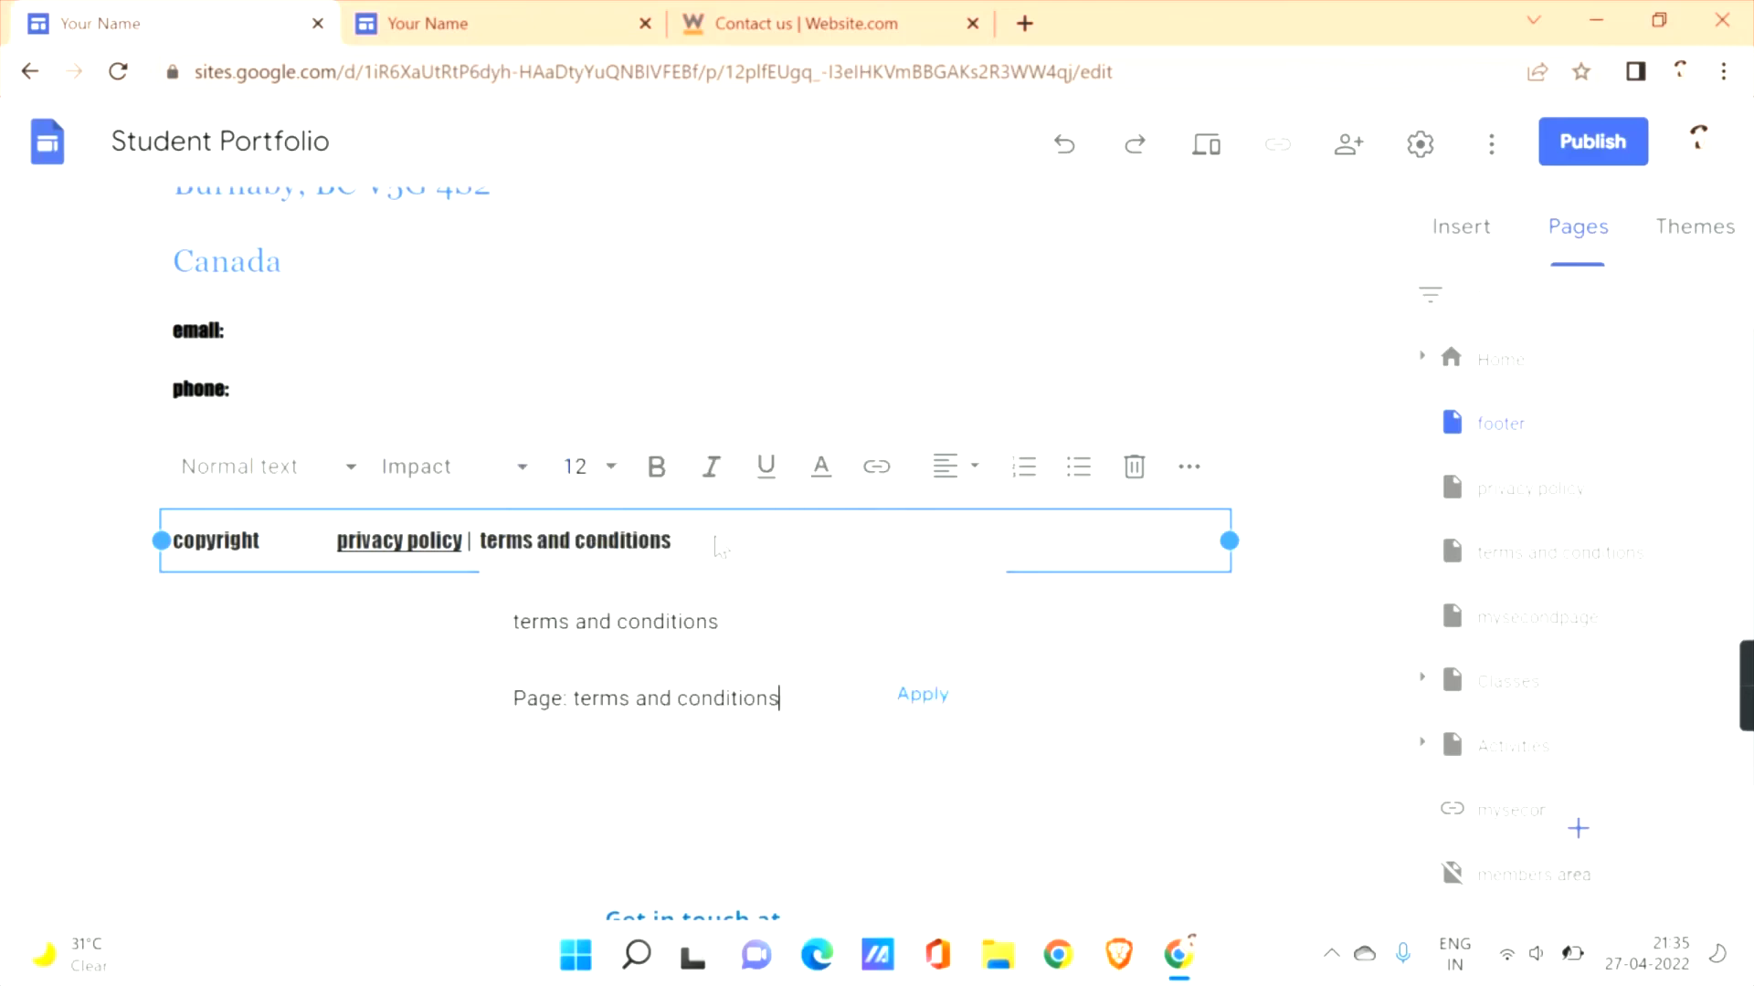
left_click(953, 709)
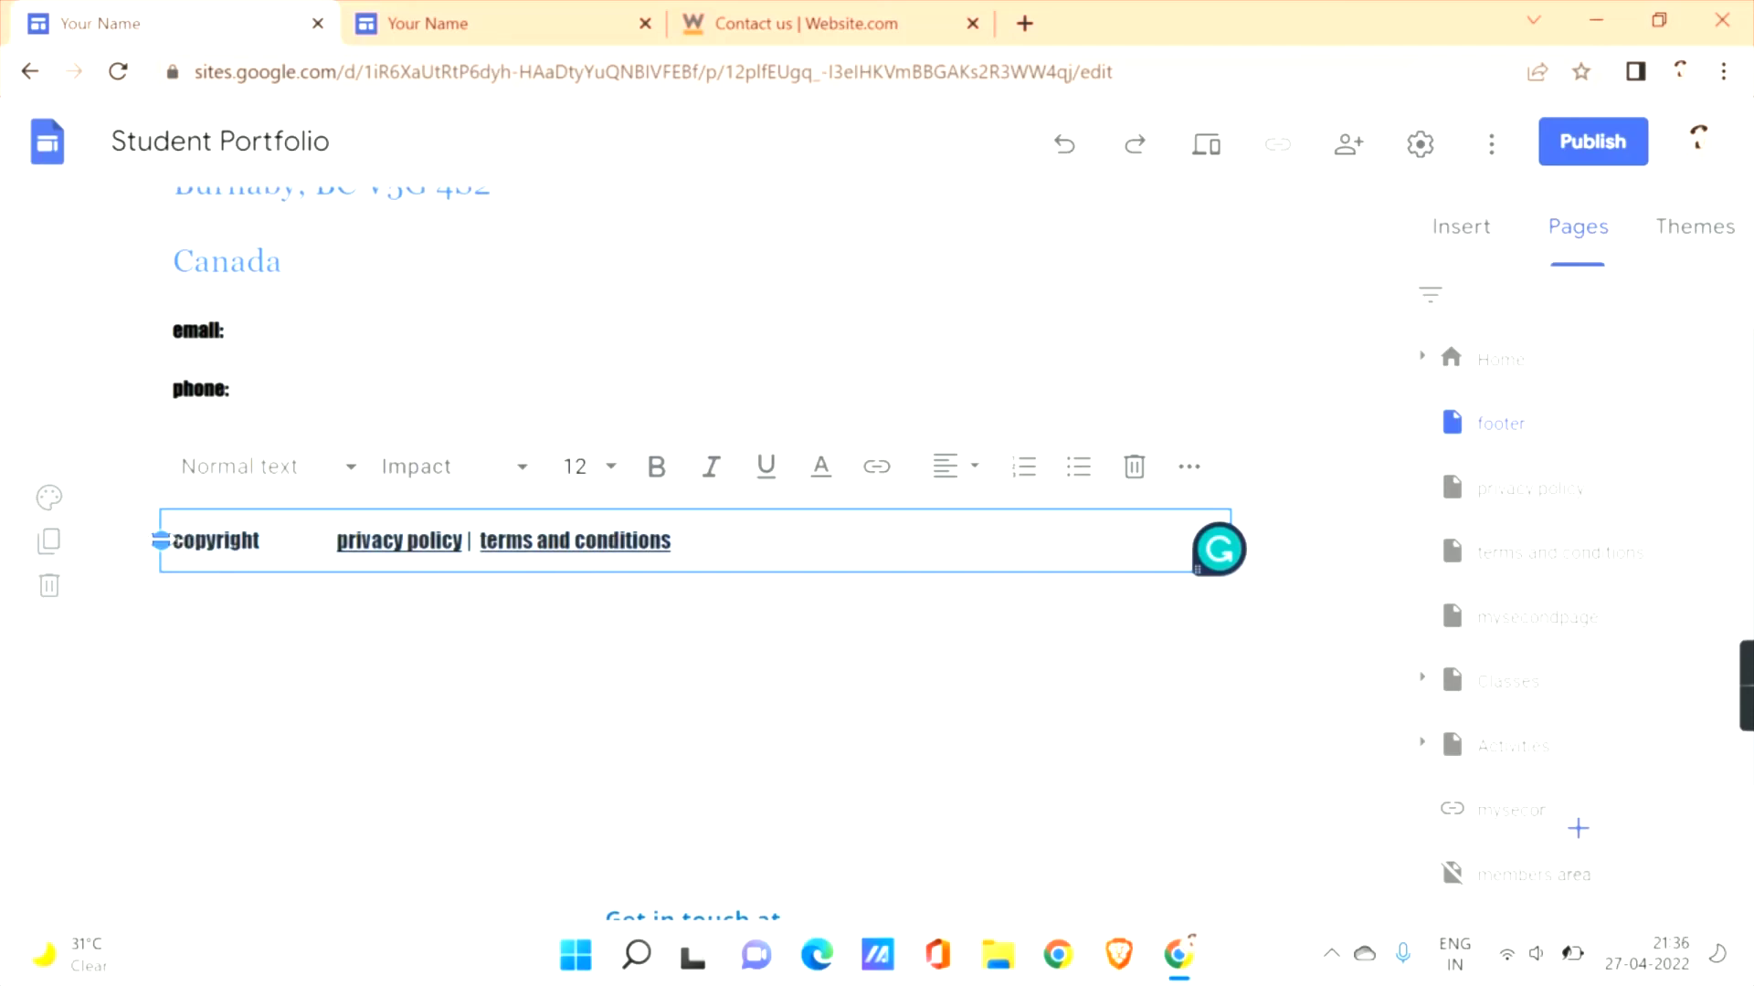
Change the text color of the whole copyright line to the blue #3c78d8.
left_click(838, 472)
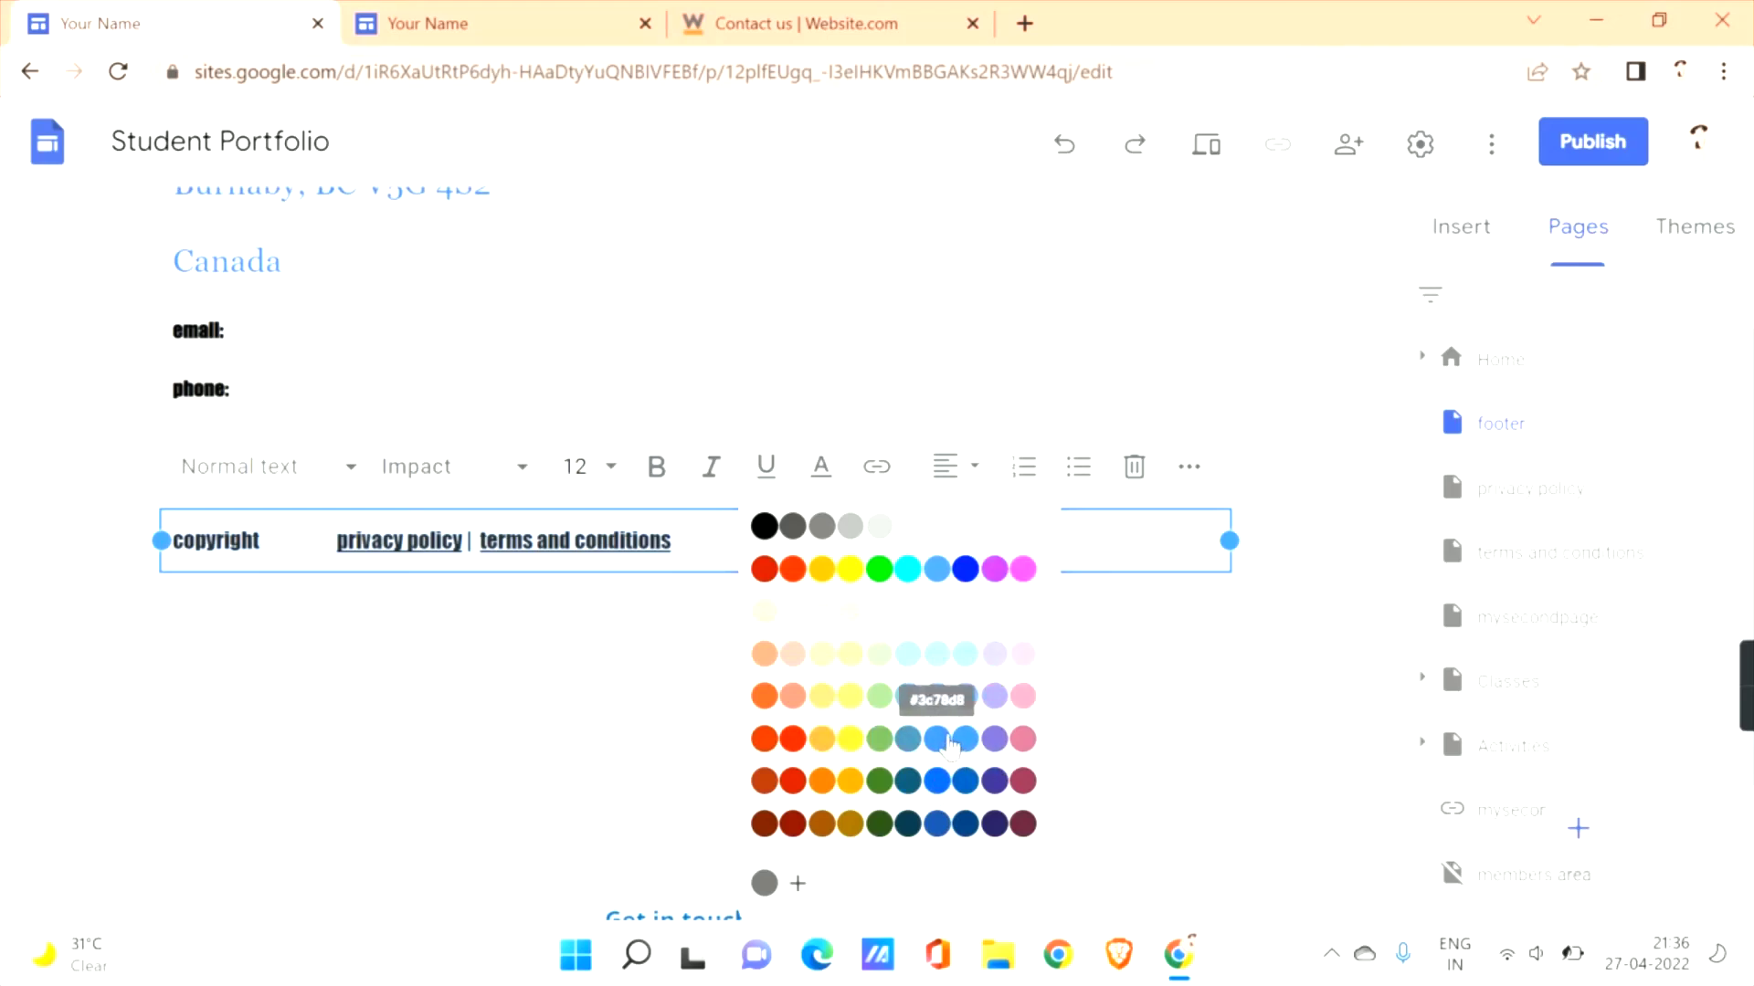
left_click(950, 744)
left_click(911, 709)
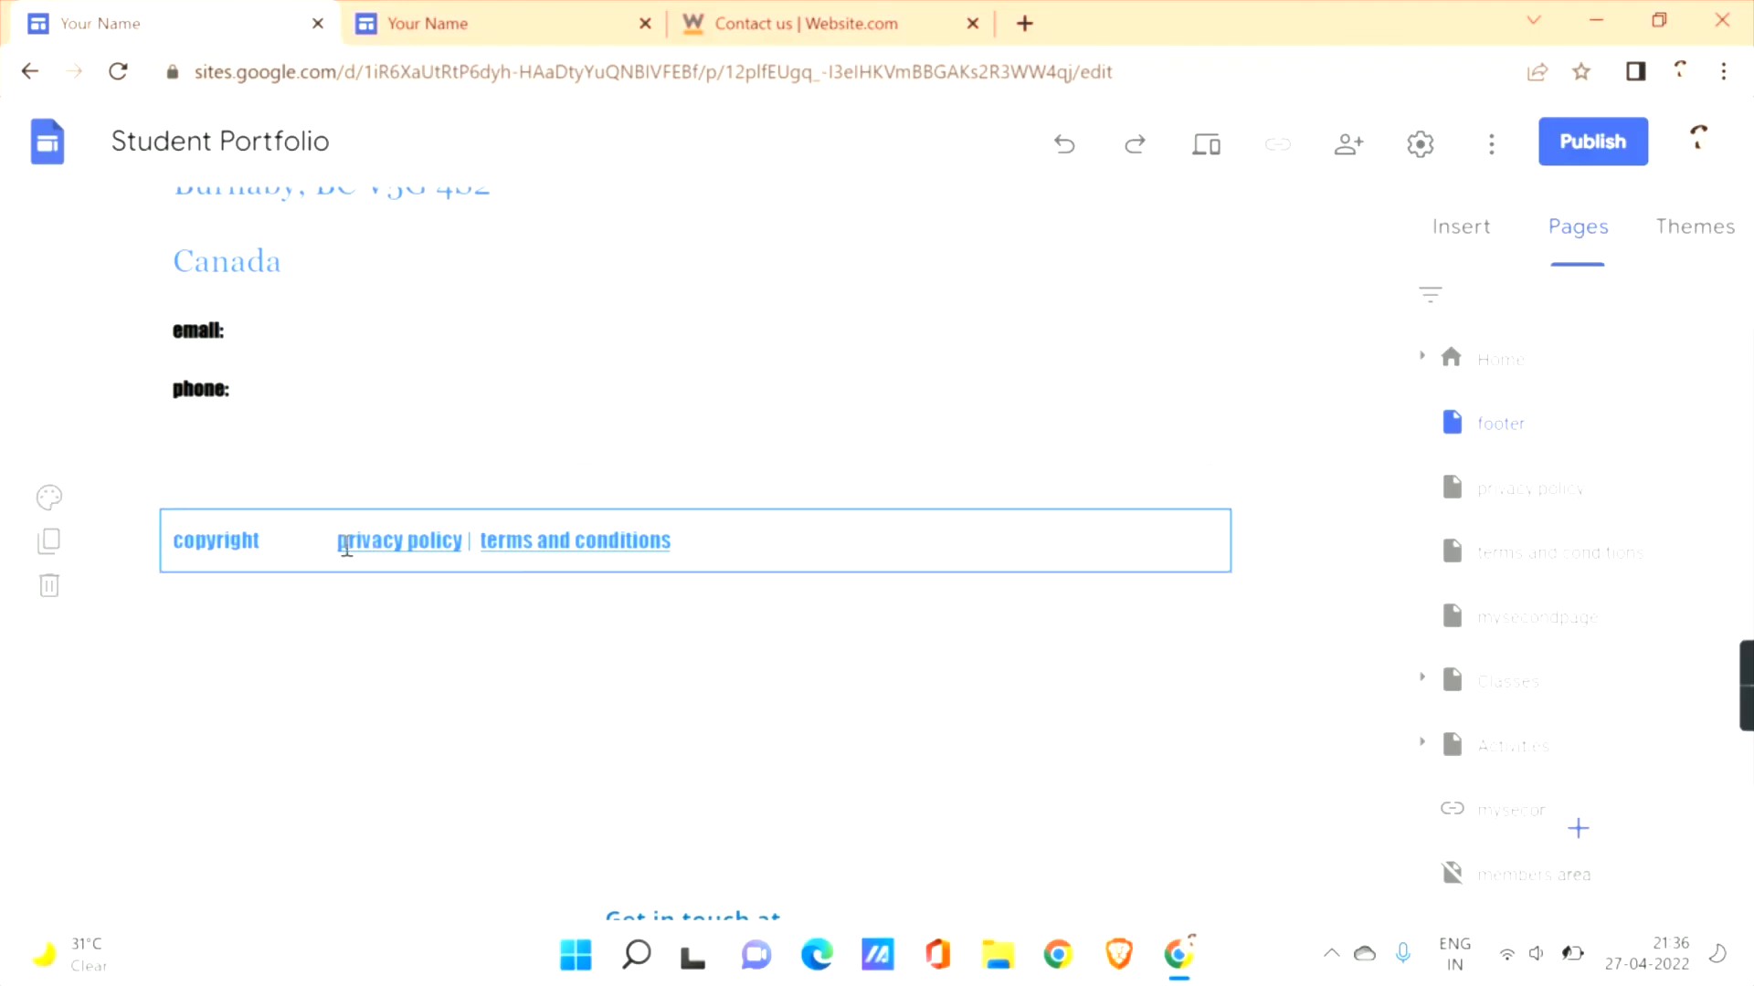
Add the year 2022 after the word "copyright" in the bottom line of the footer page.
left_click(274, 544)
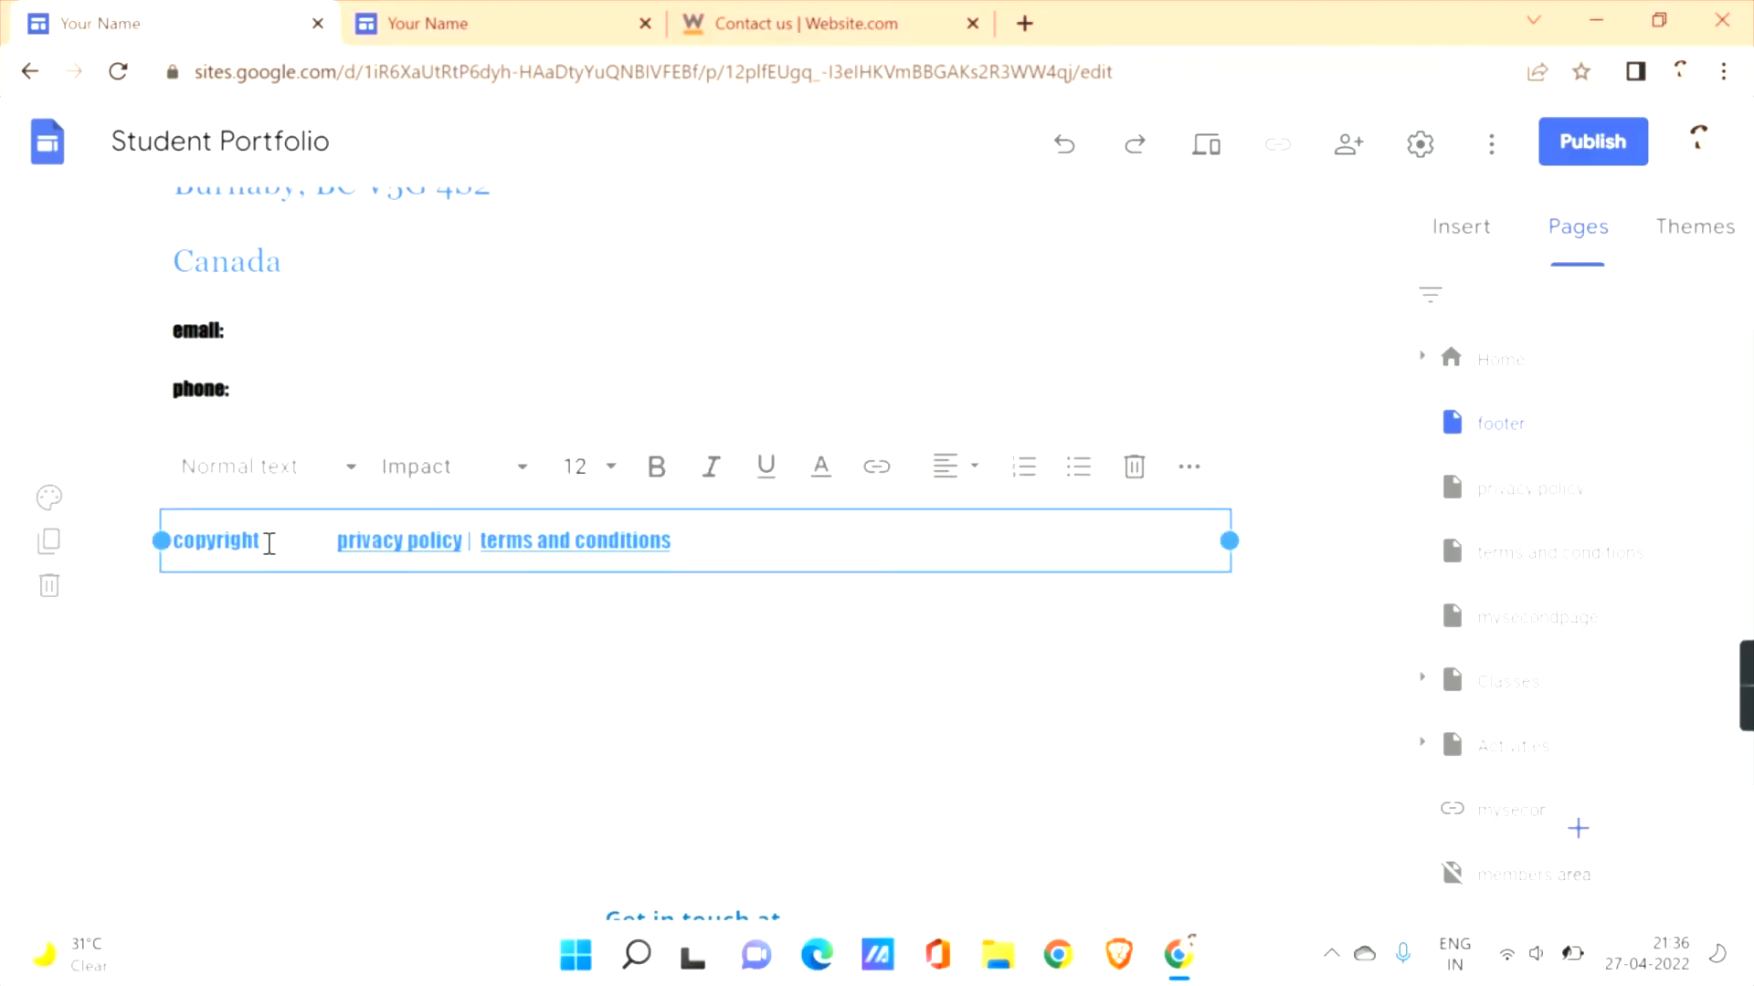
type("202")
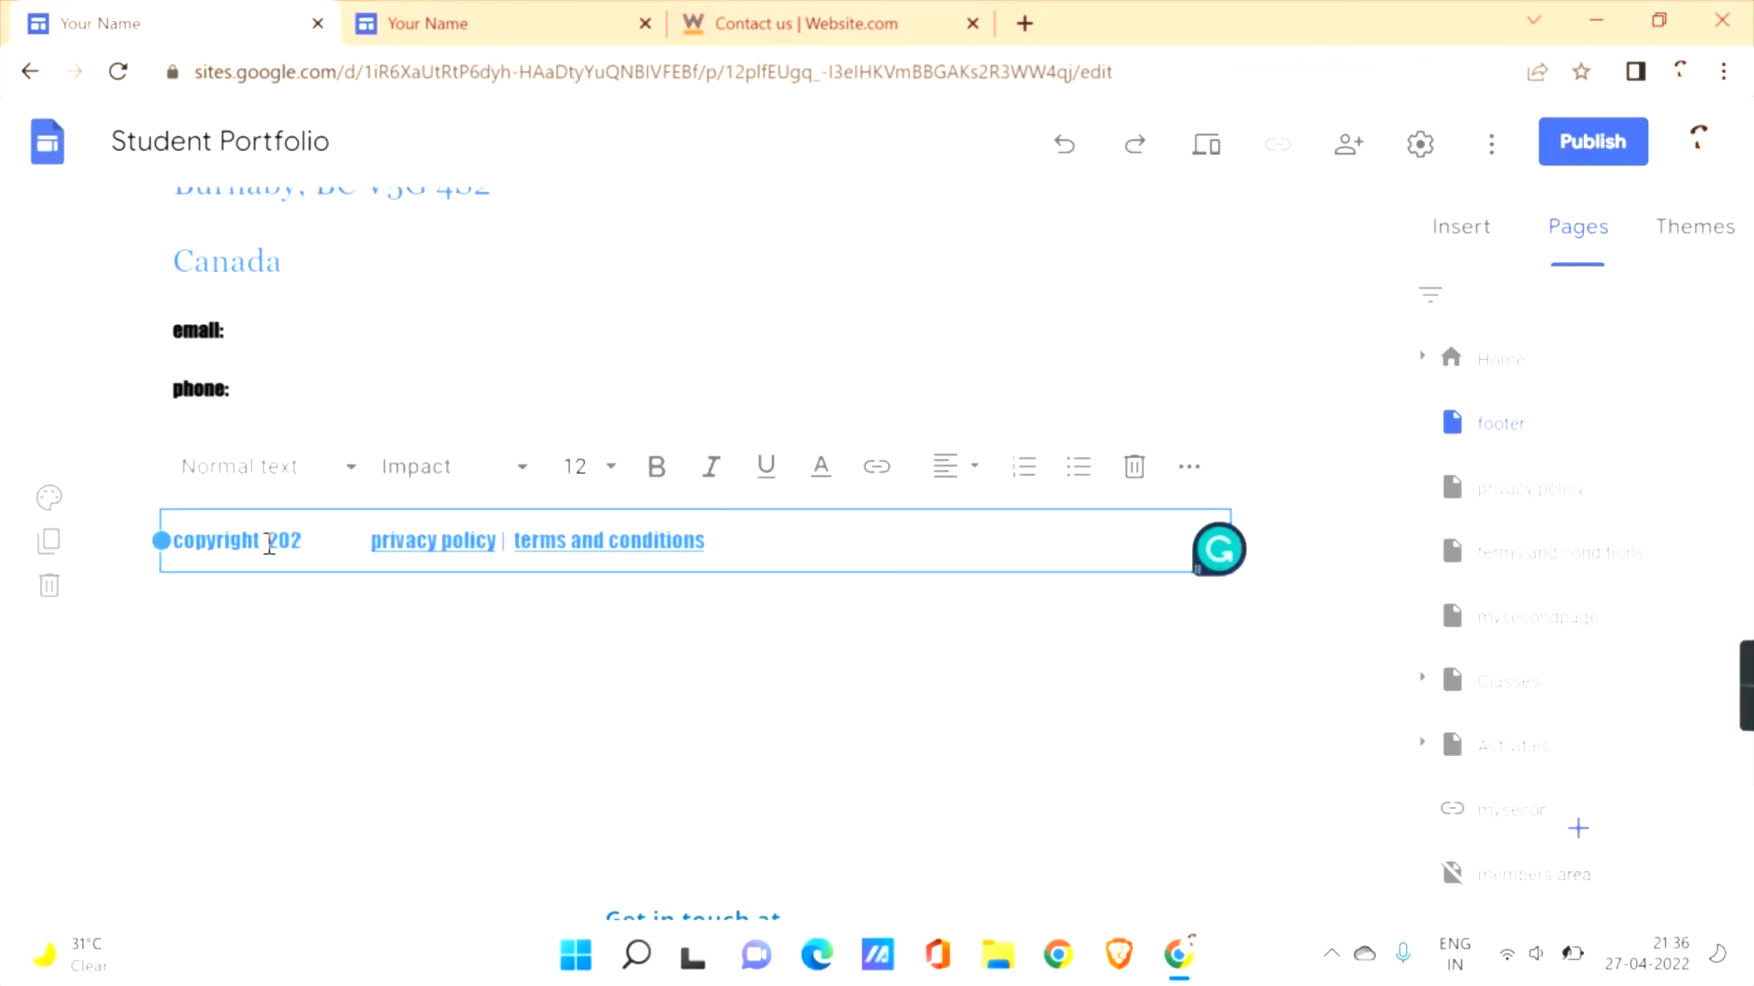
type("1")
key("BackSpace")
type("2")
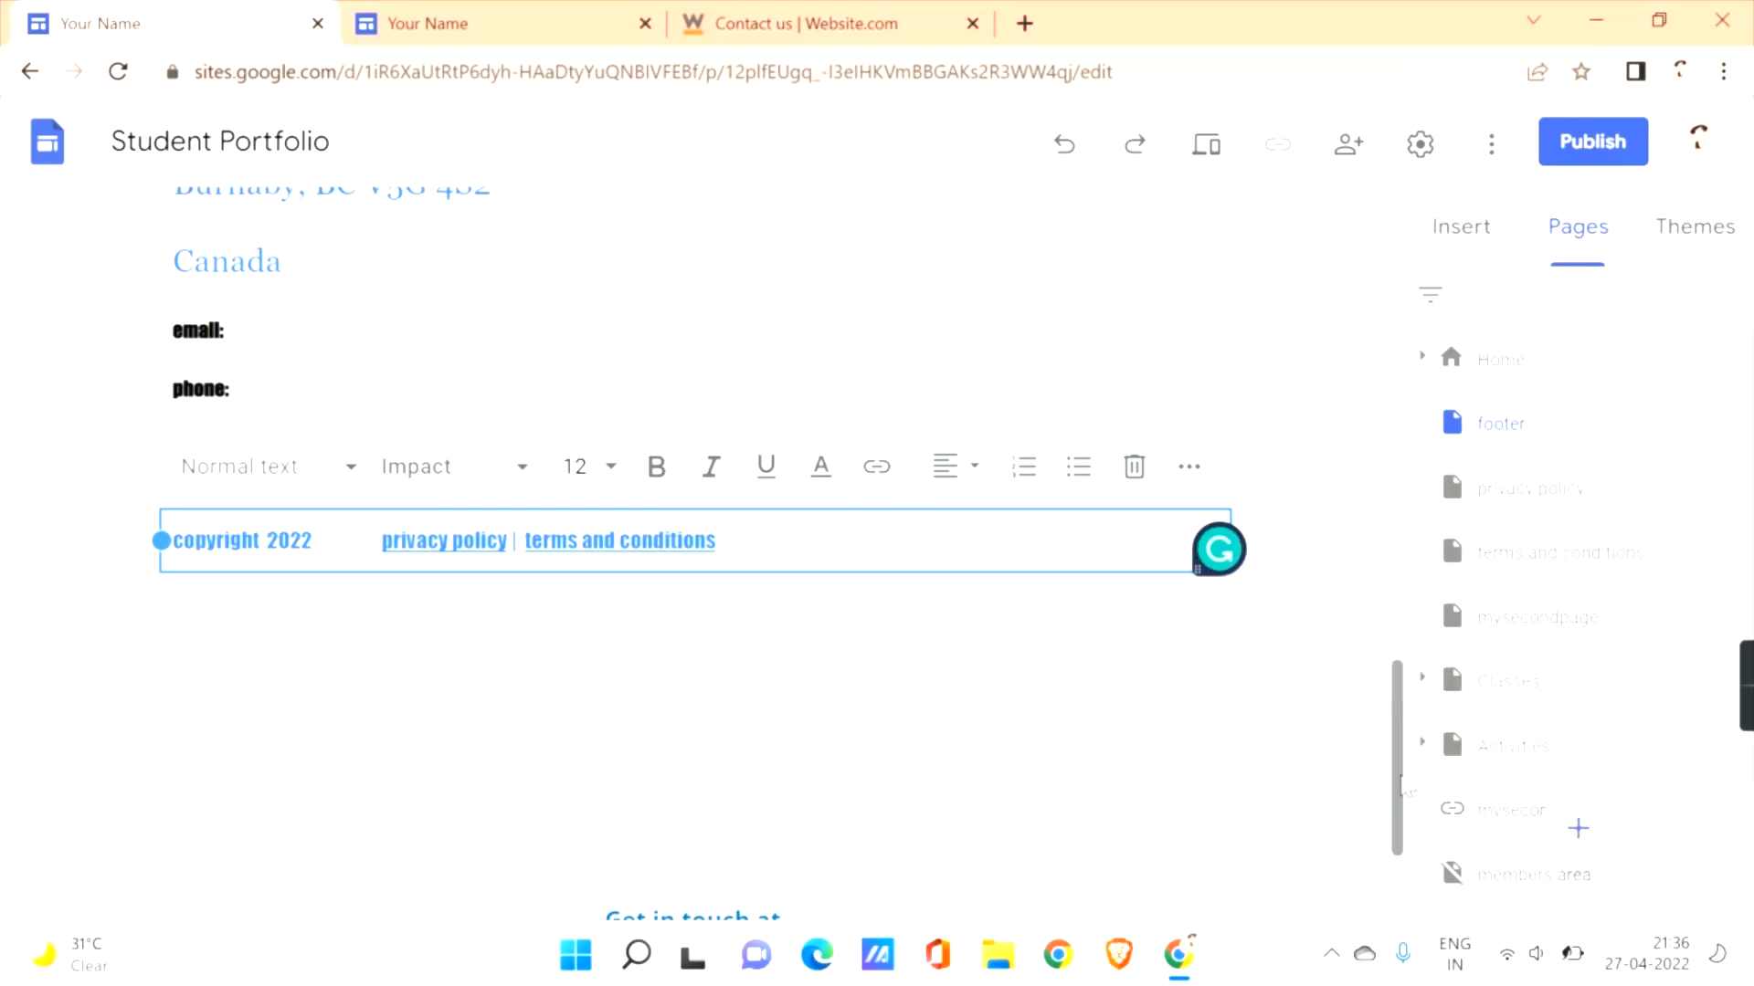
left_click_drag(1396, 729, 1393, 416)
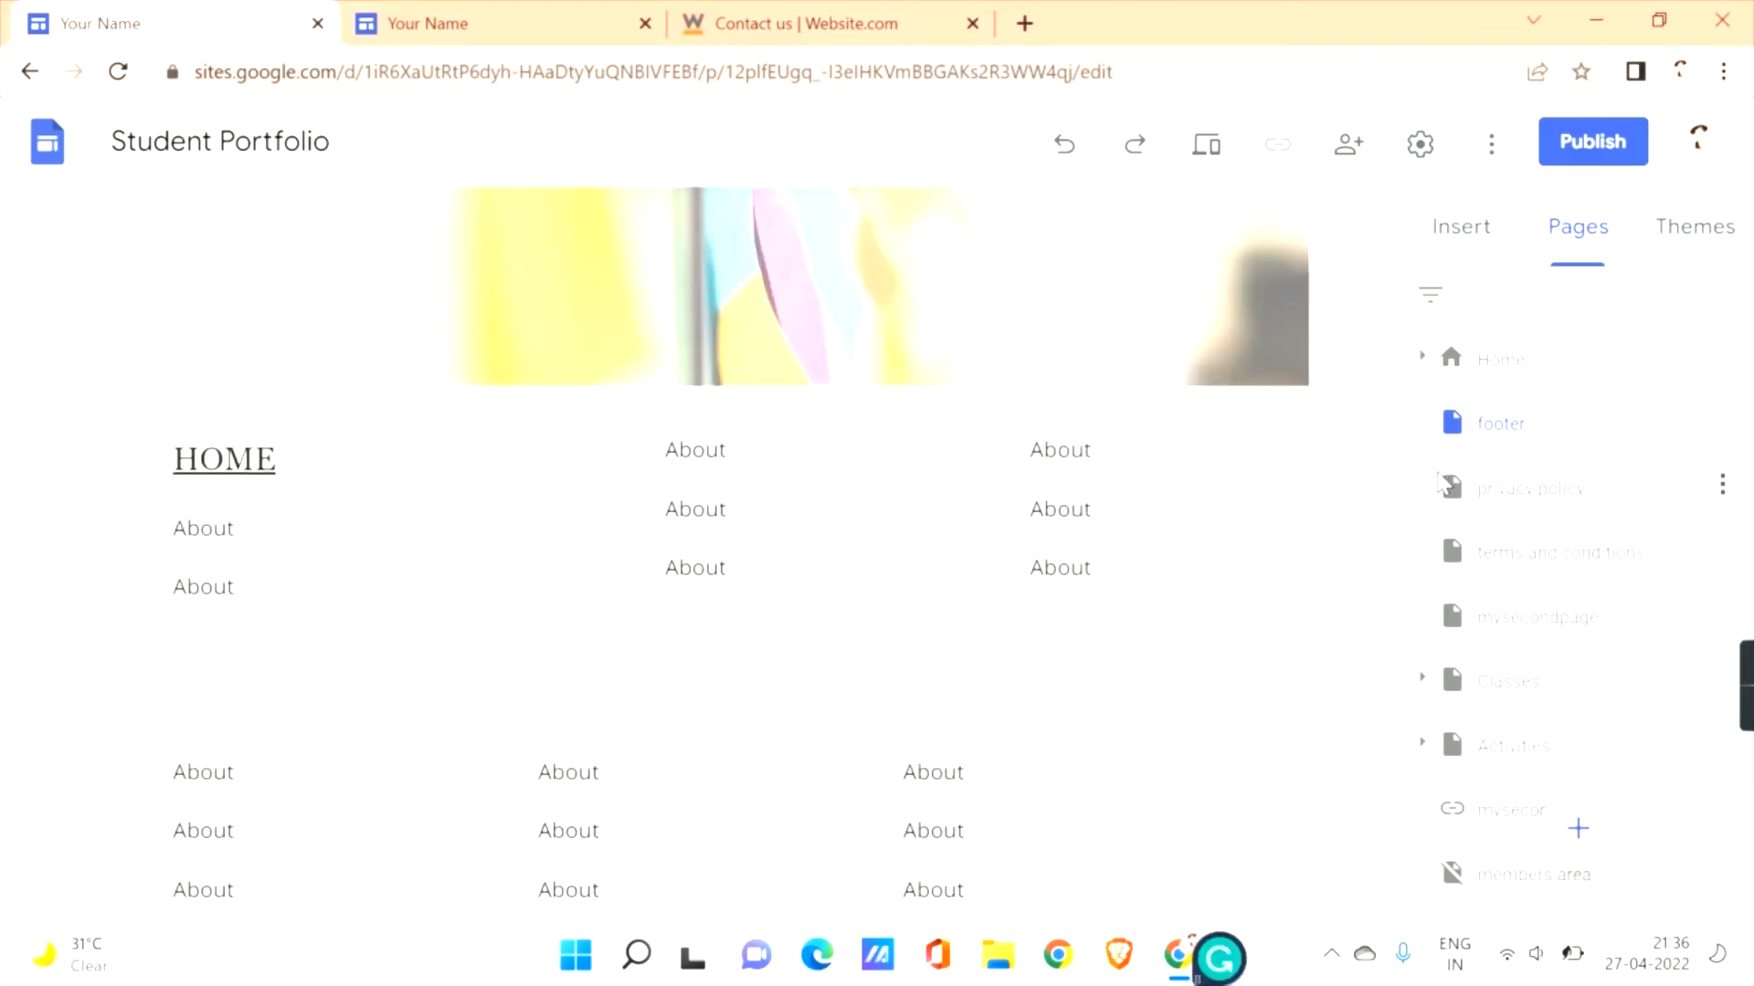